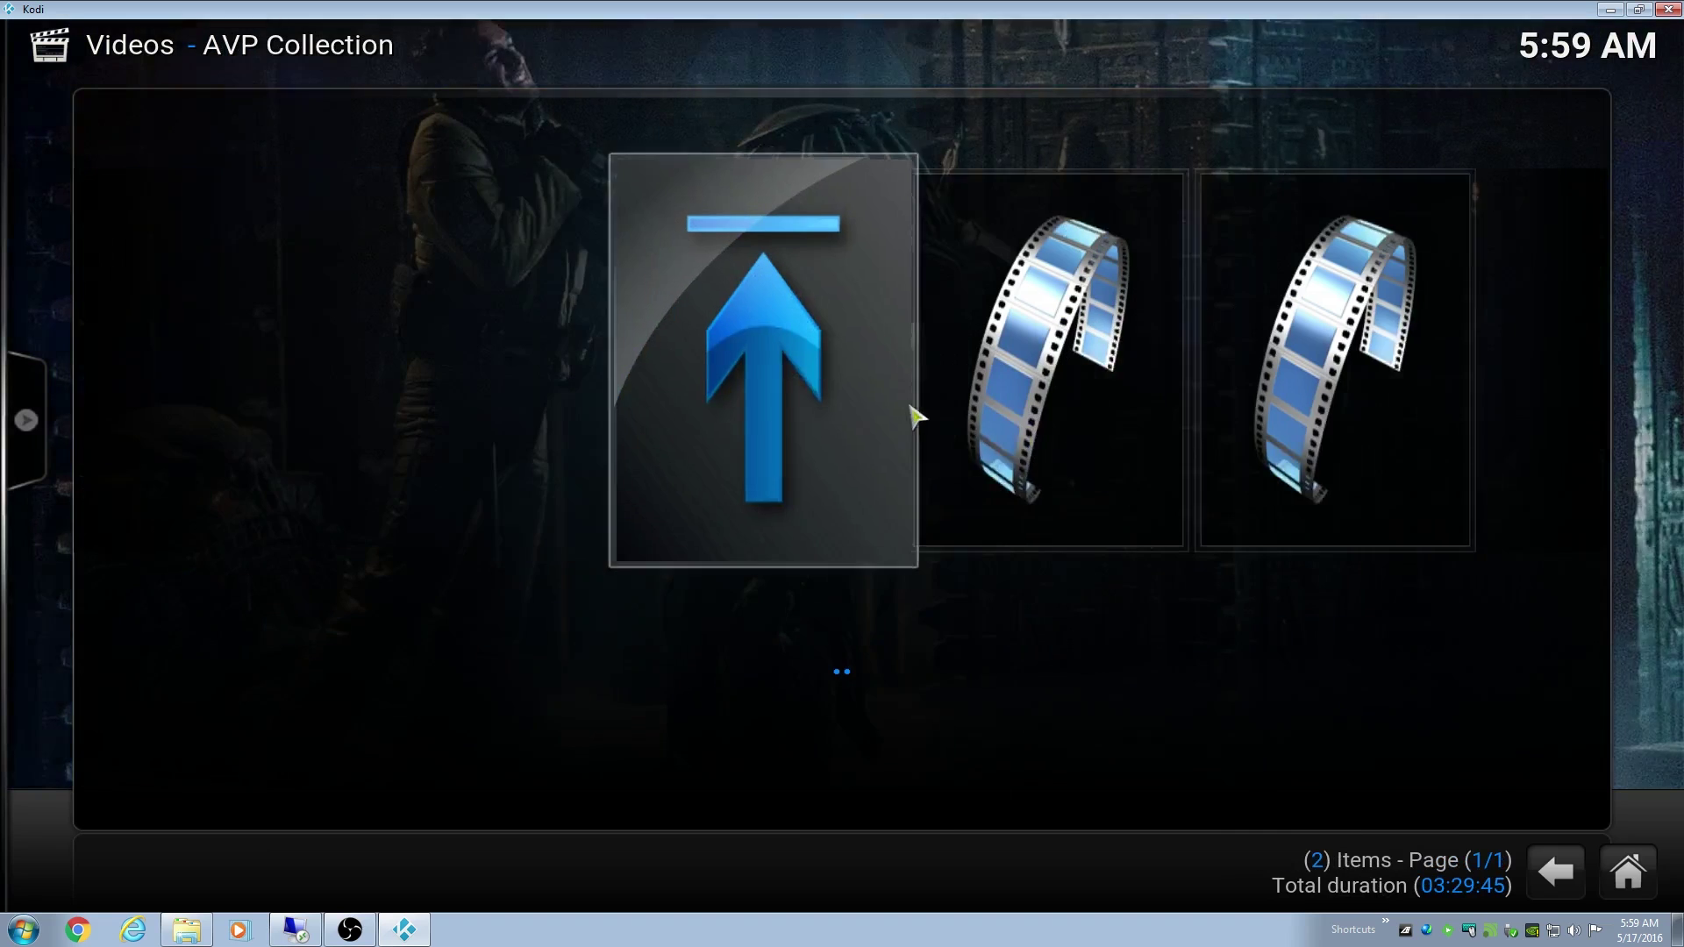
Open the movie information for AVP: Alien vs. Predator, review its artwork choices including the poster, and request a refresh.
key("Right")
key("Right")
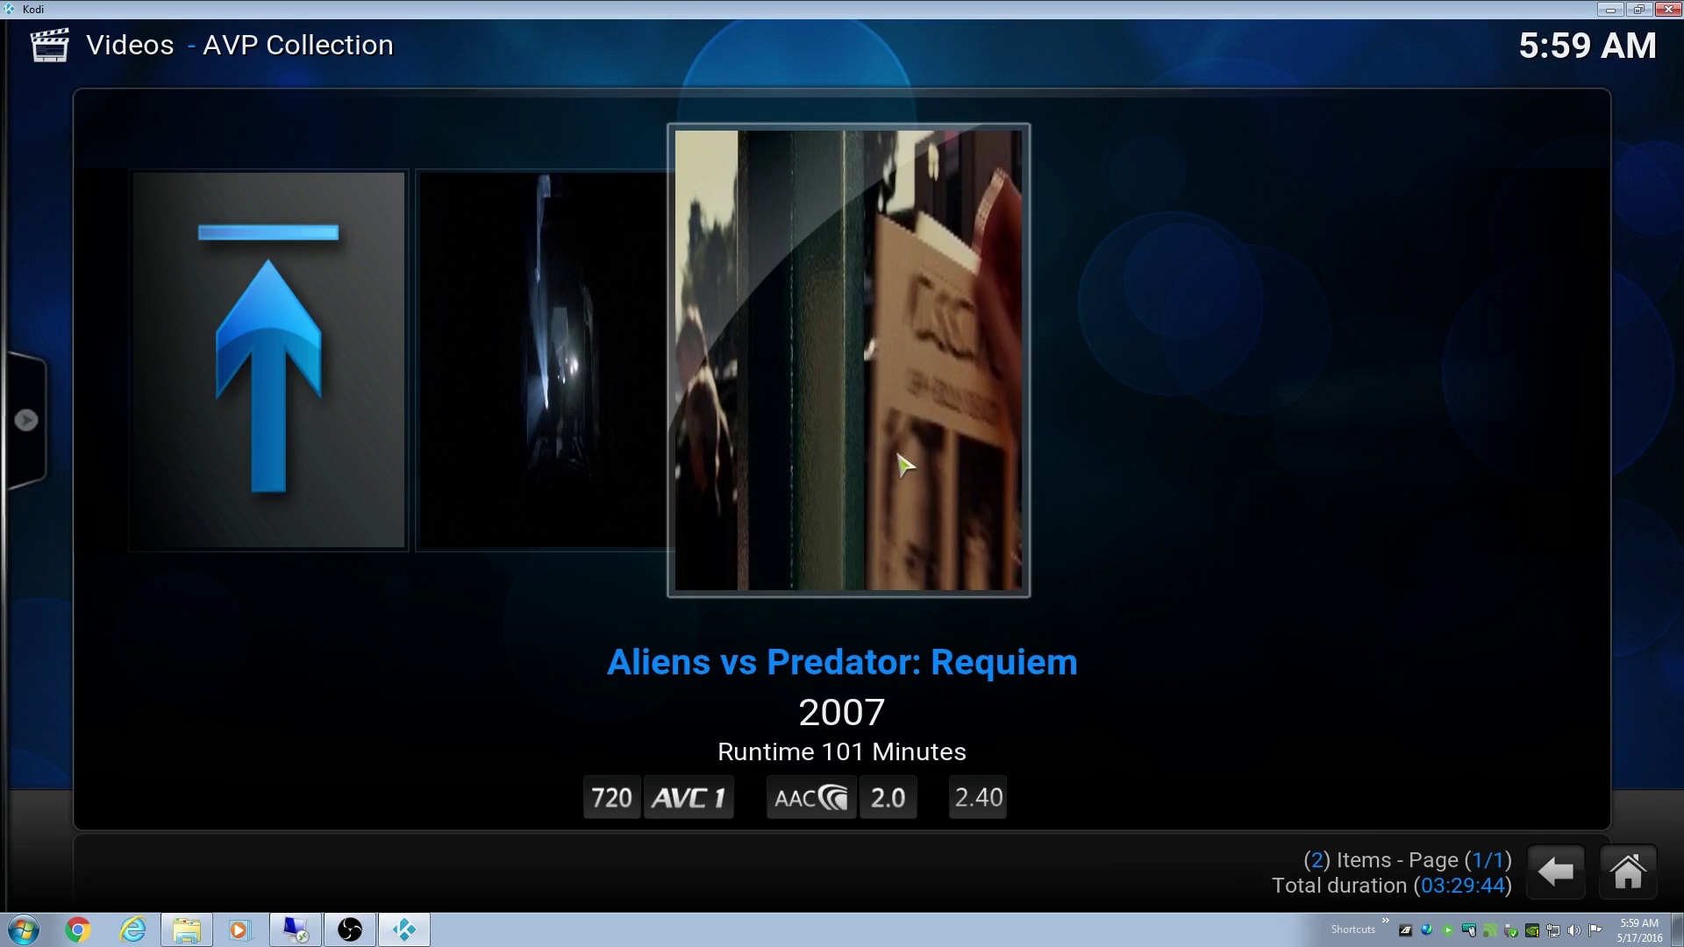
key("Left")
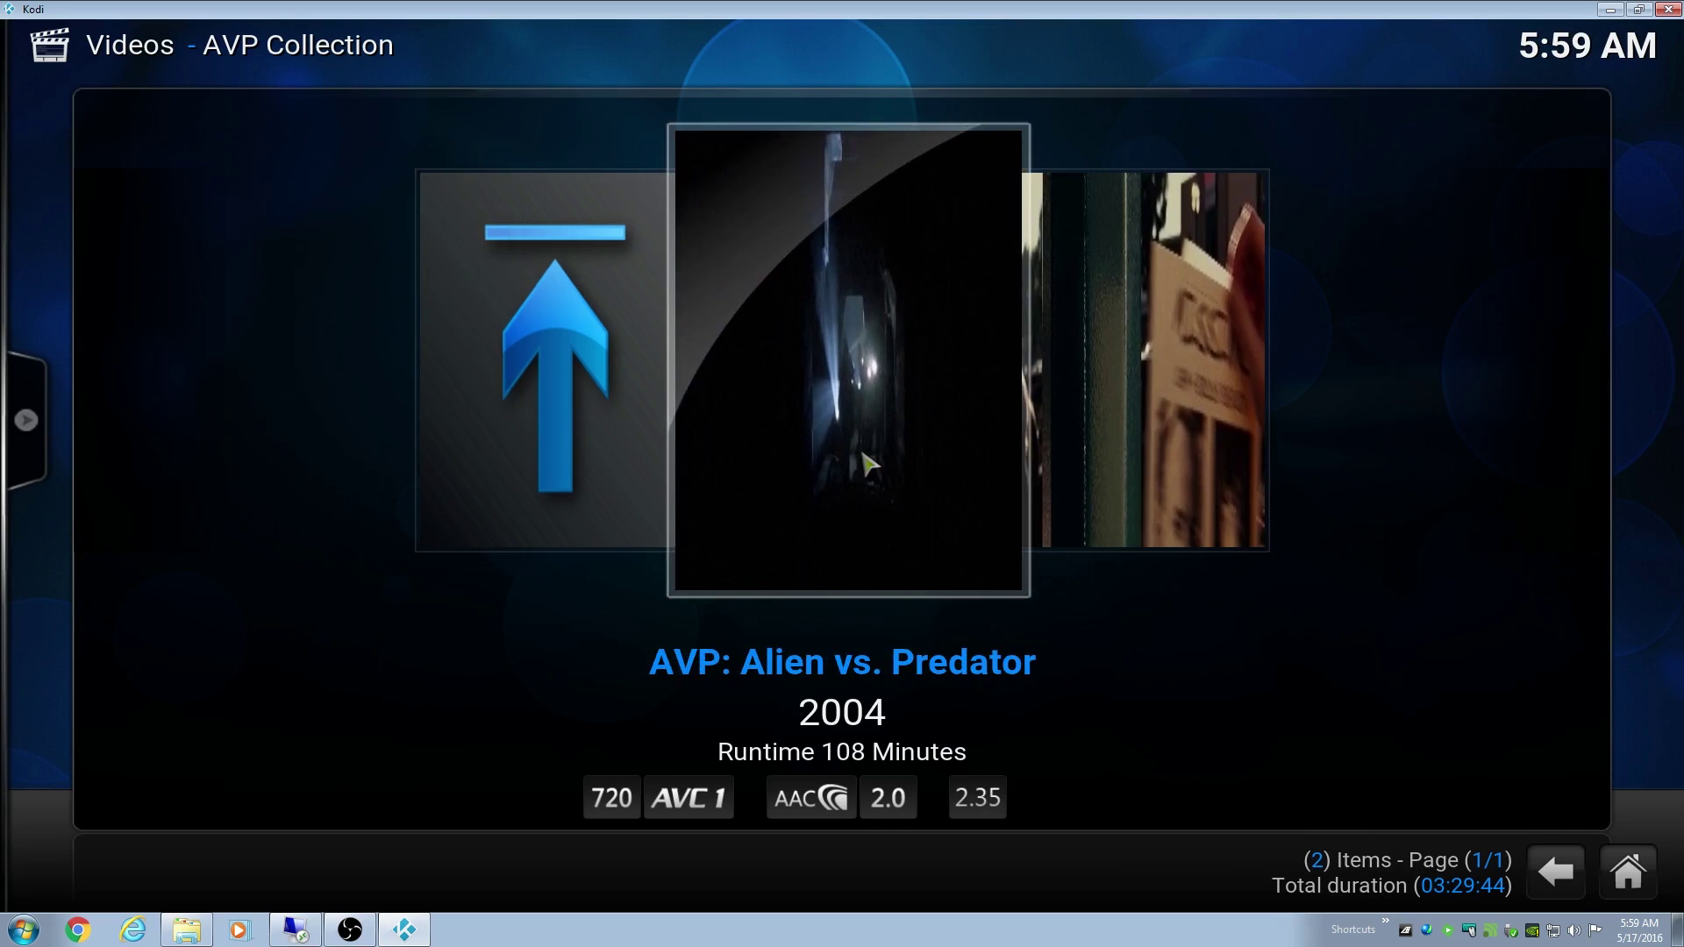
right_click(867, 463)
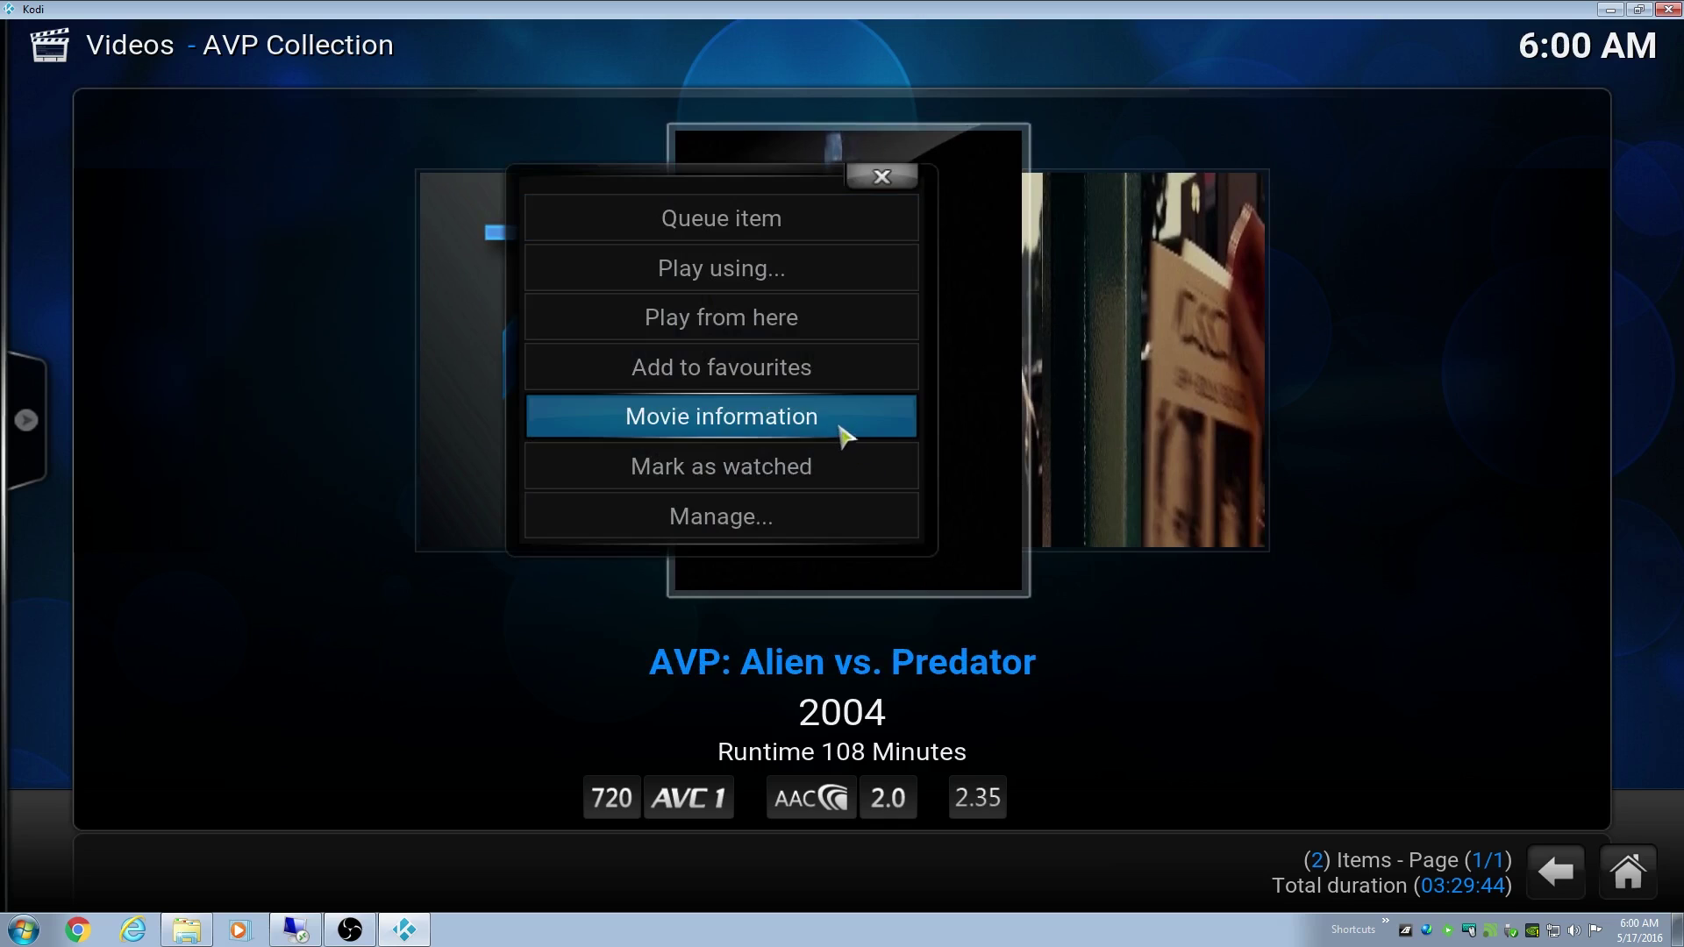
left_click(845, 424)
left_click(1015, 865)
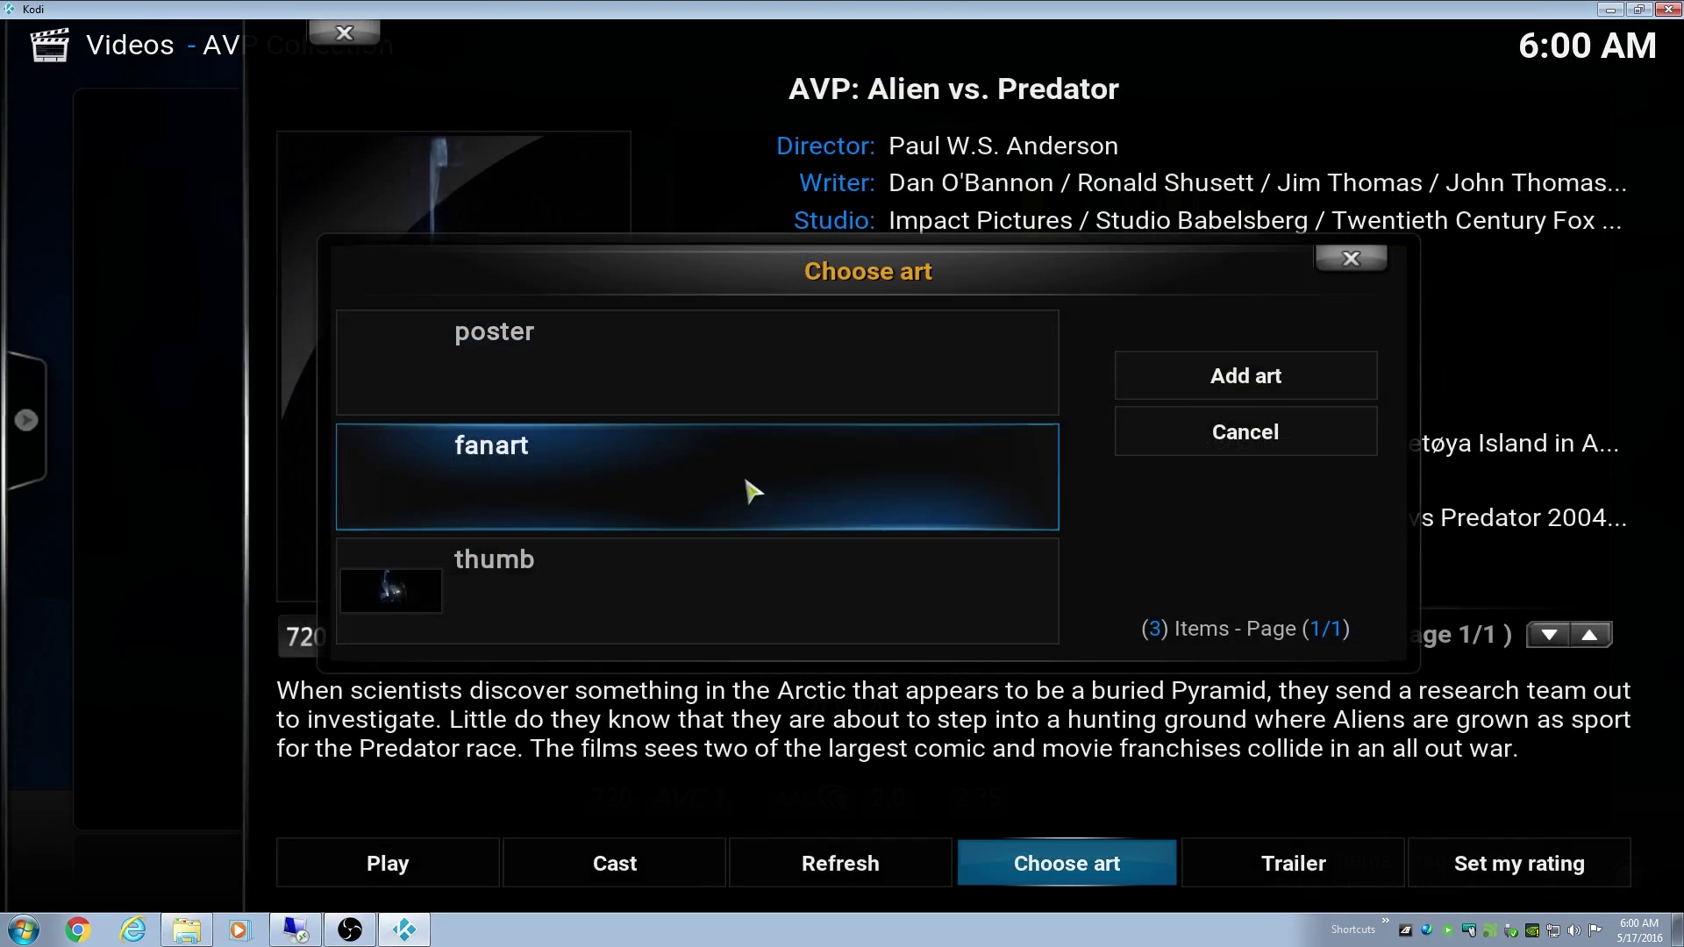
left_click(695, 403)
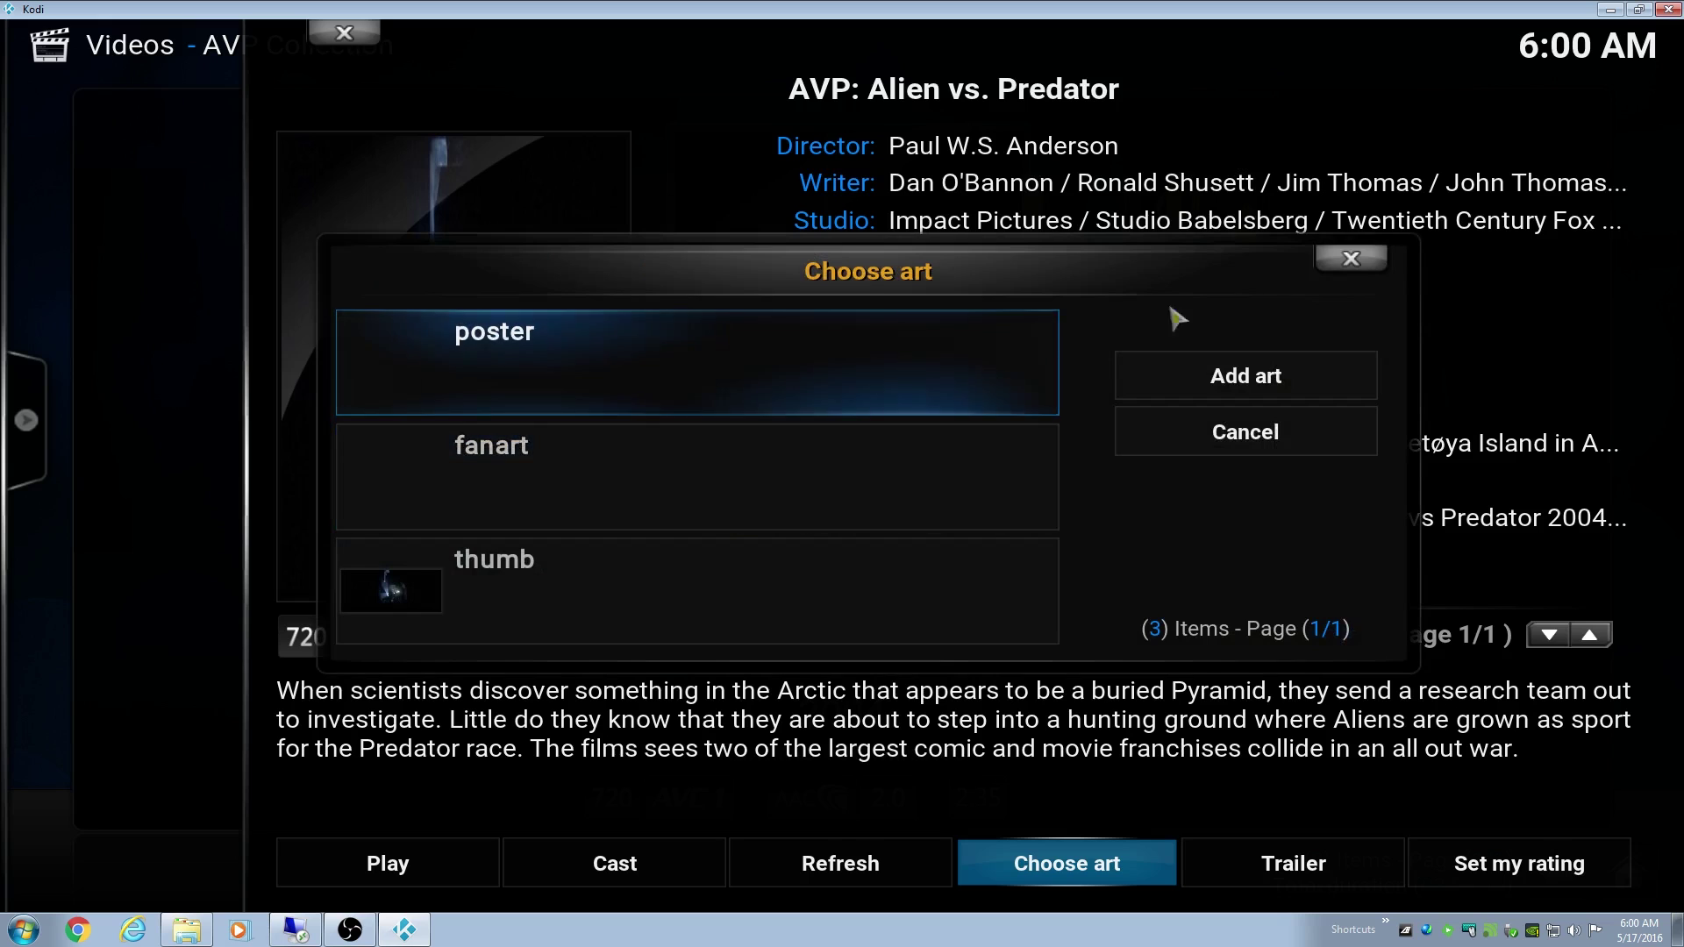
left_click(1337, 265)
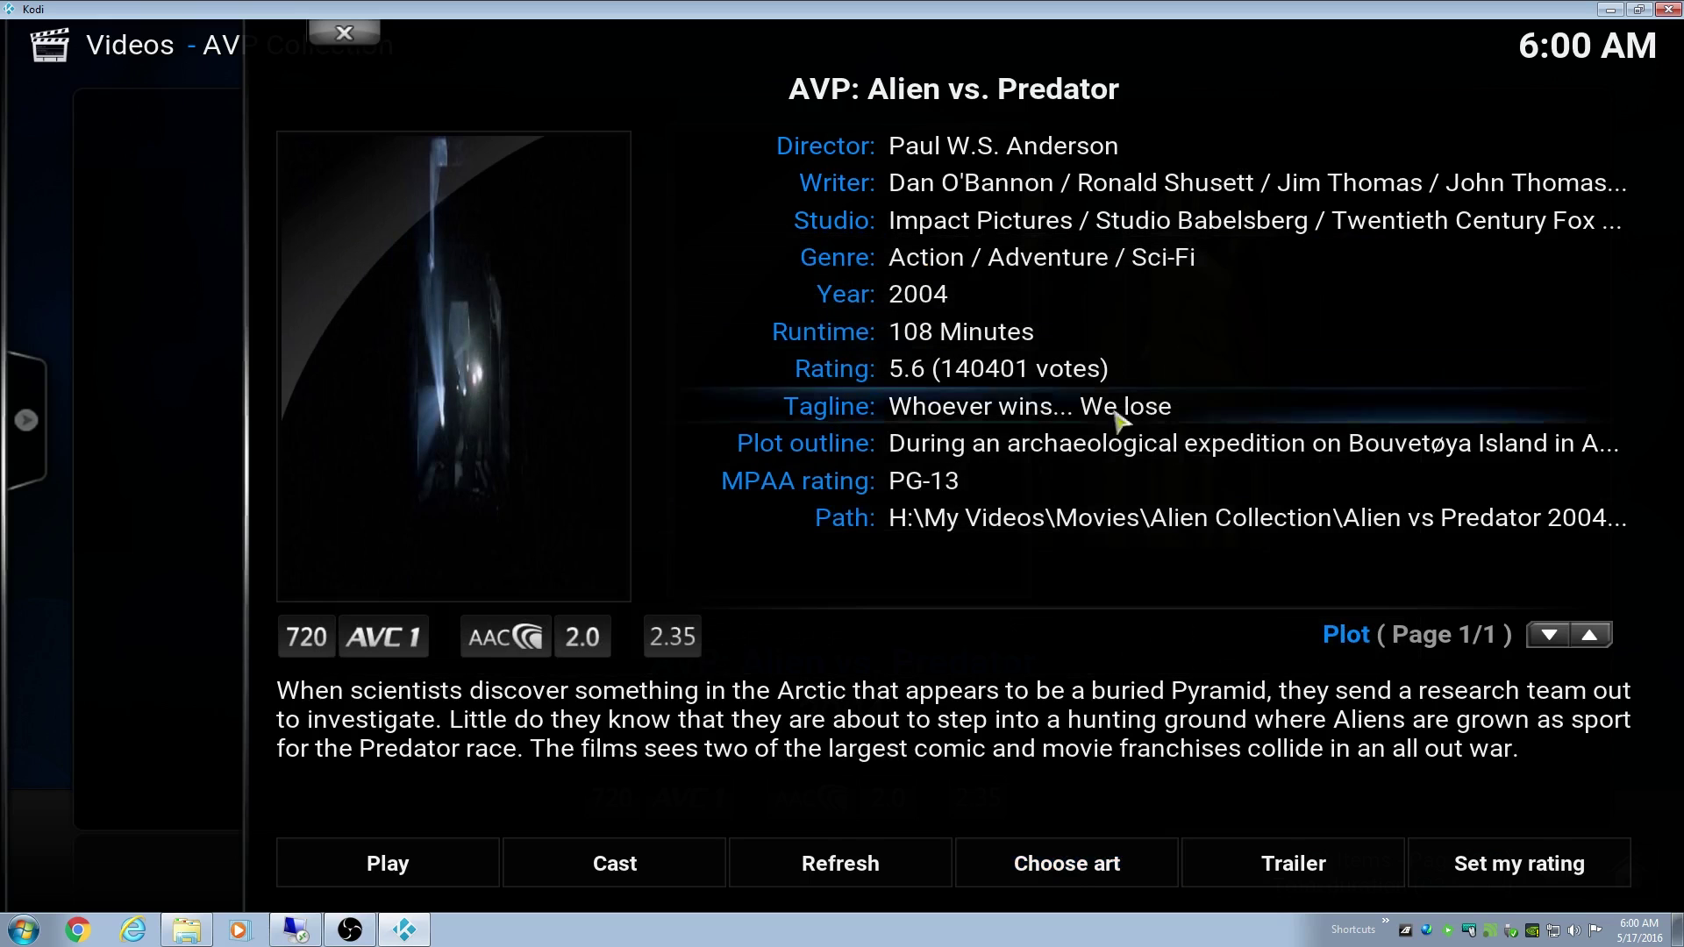
left_click(803, 864)
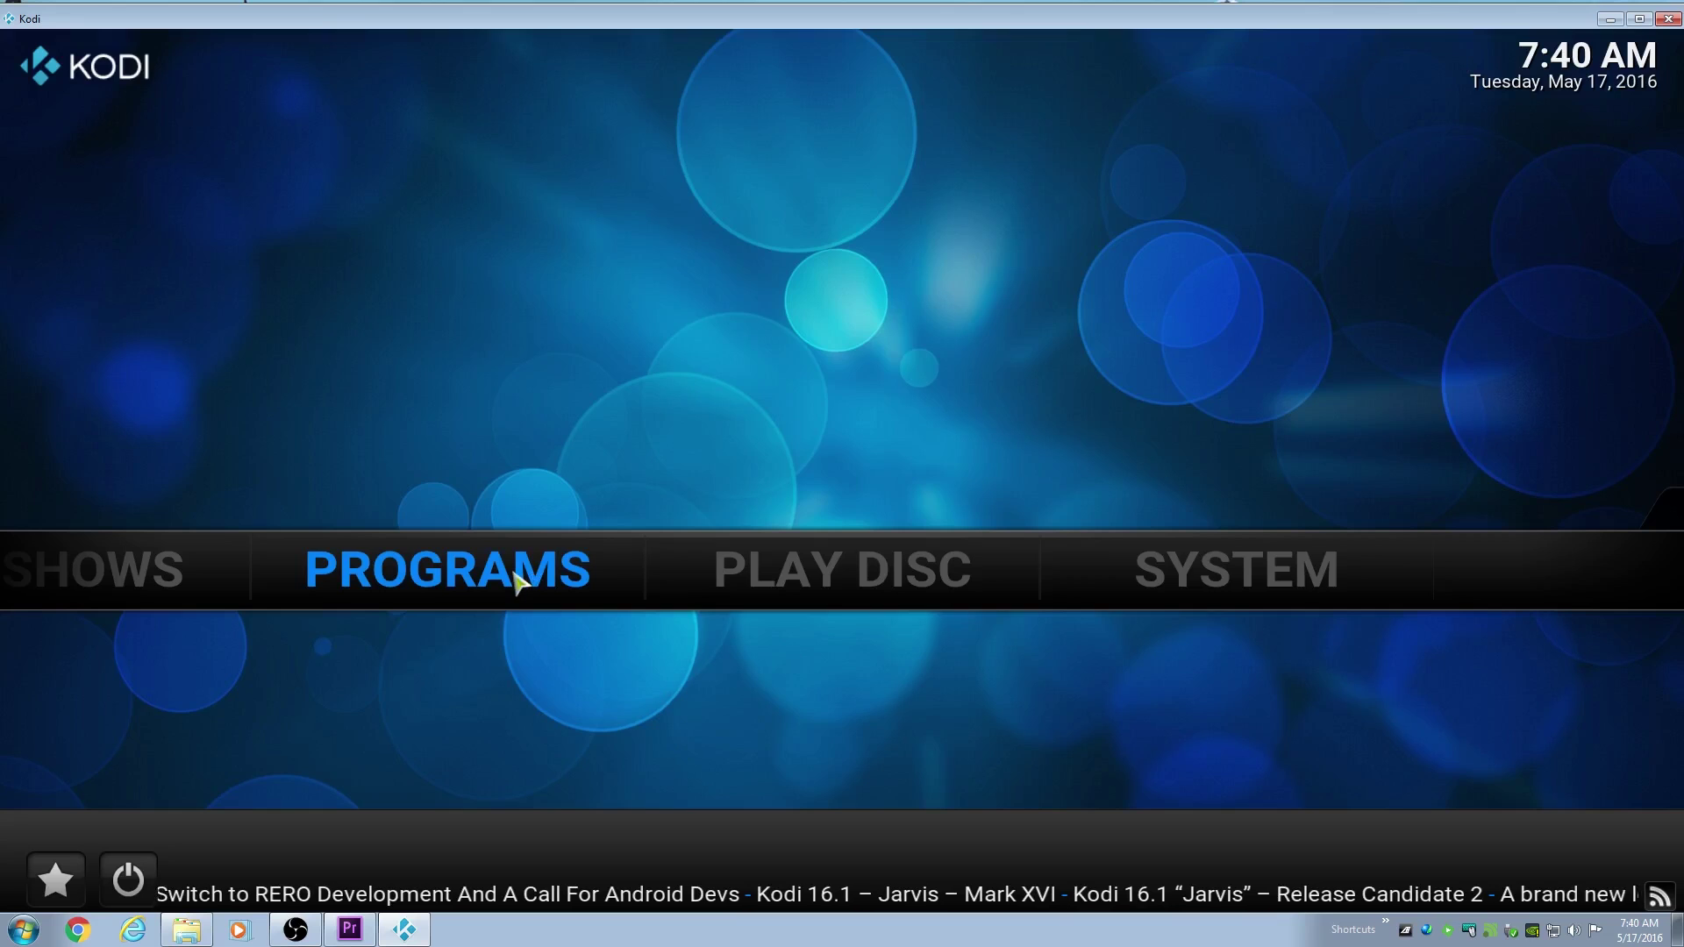
Remove the *H: Movies Local video source and delete all items within its path from the library.
scroll(513, 577, "up", 3)
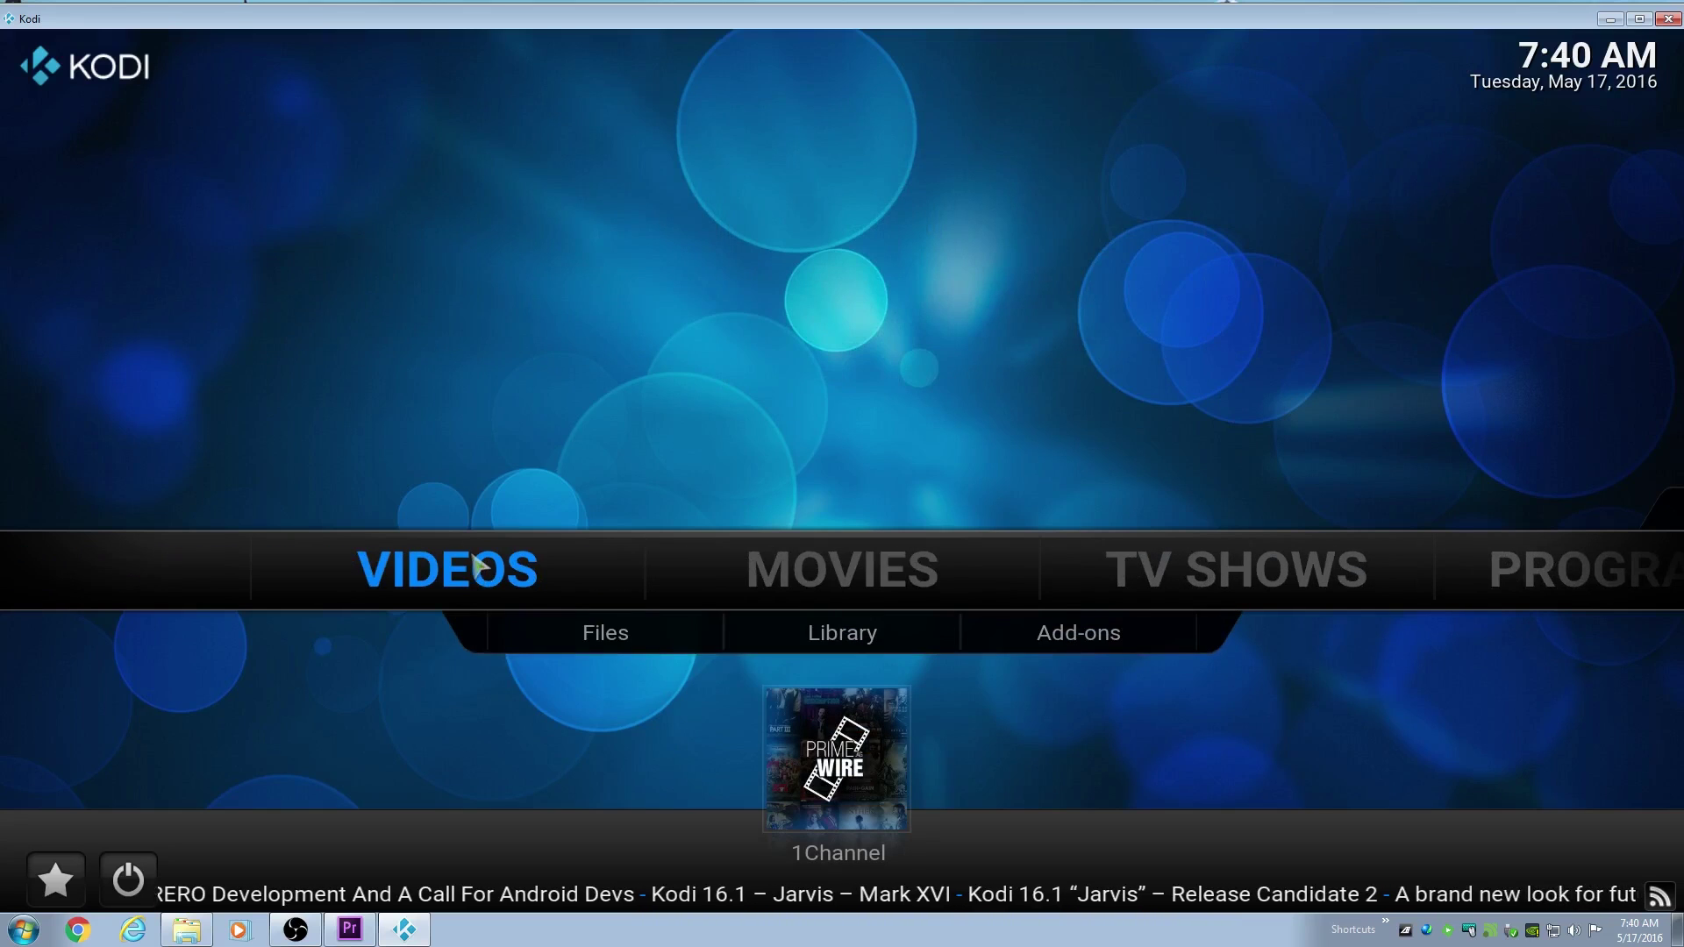
left_click(544, 635)
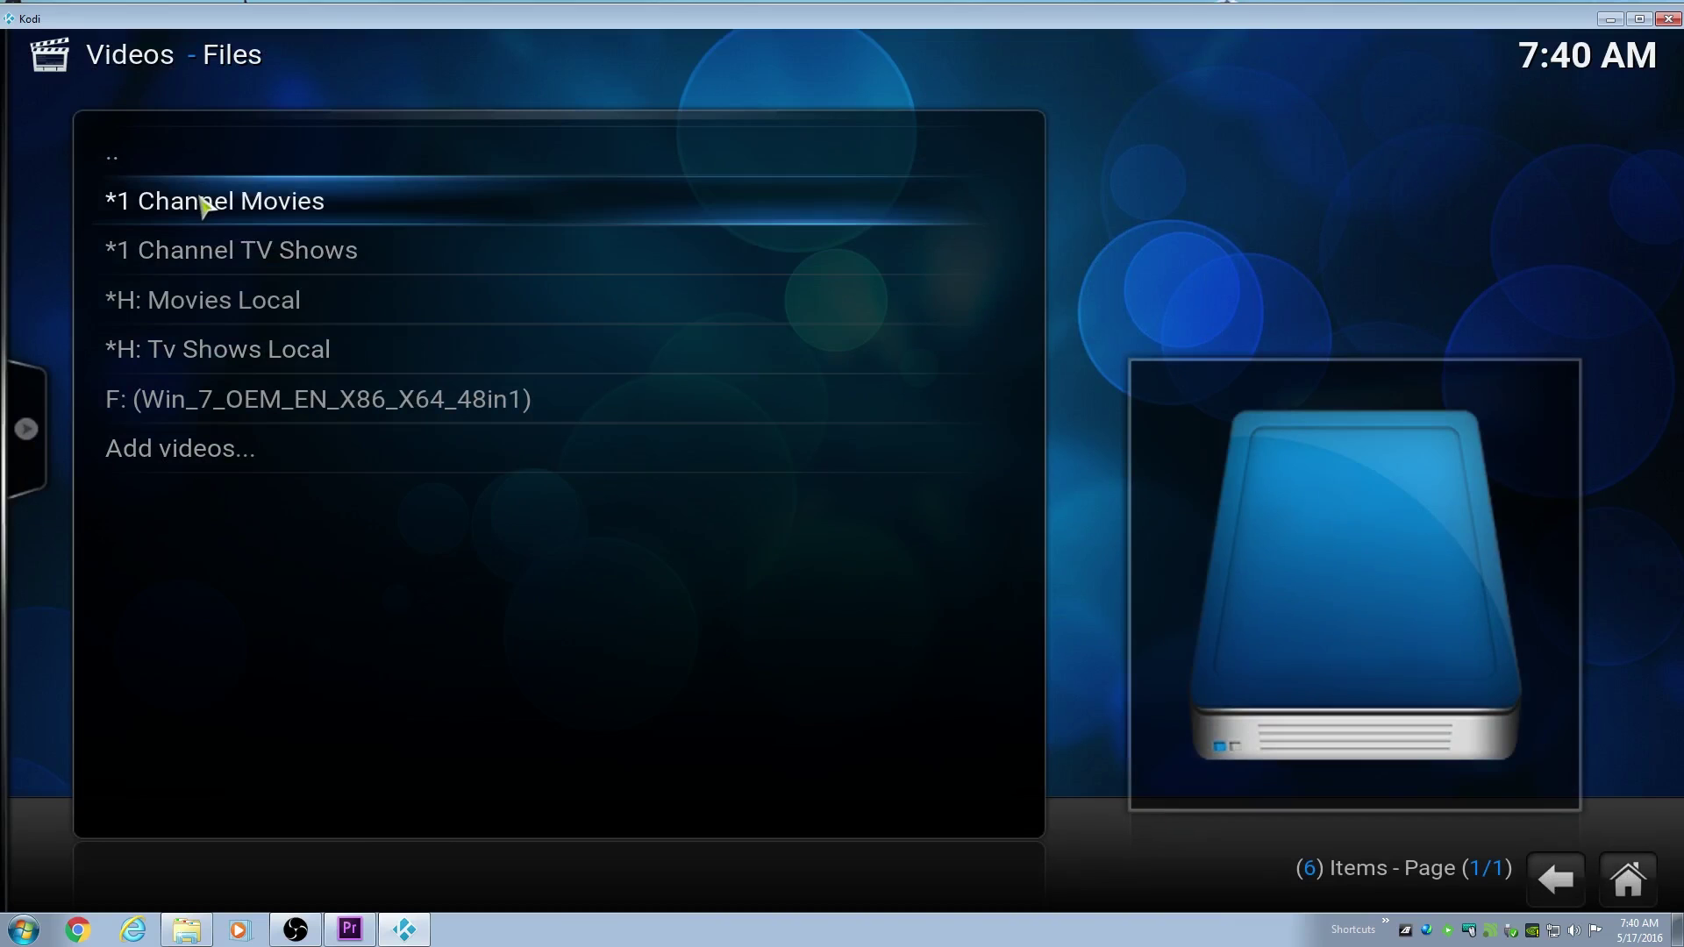
right_click(197, 307)
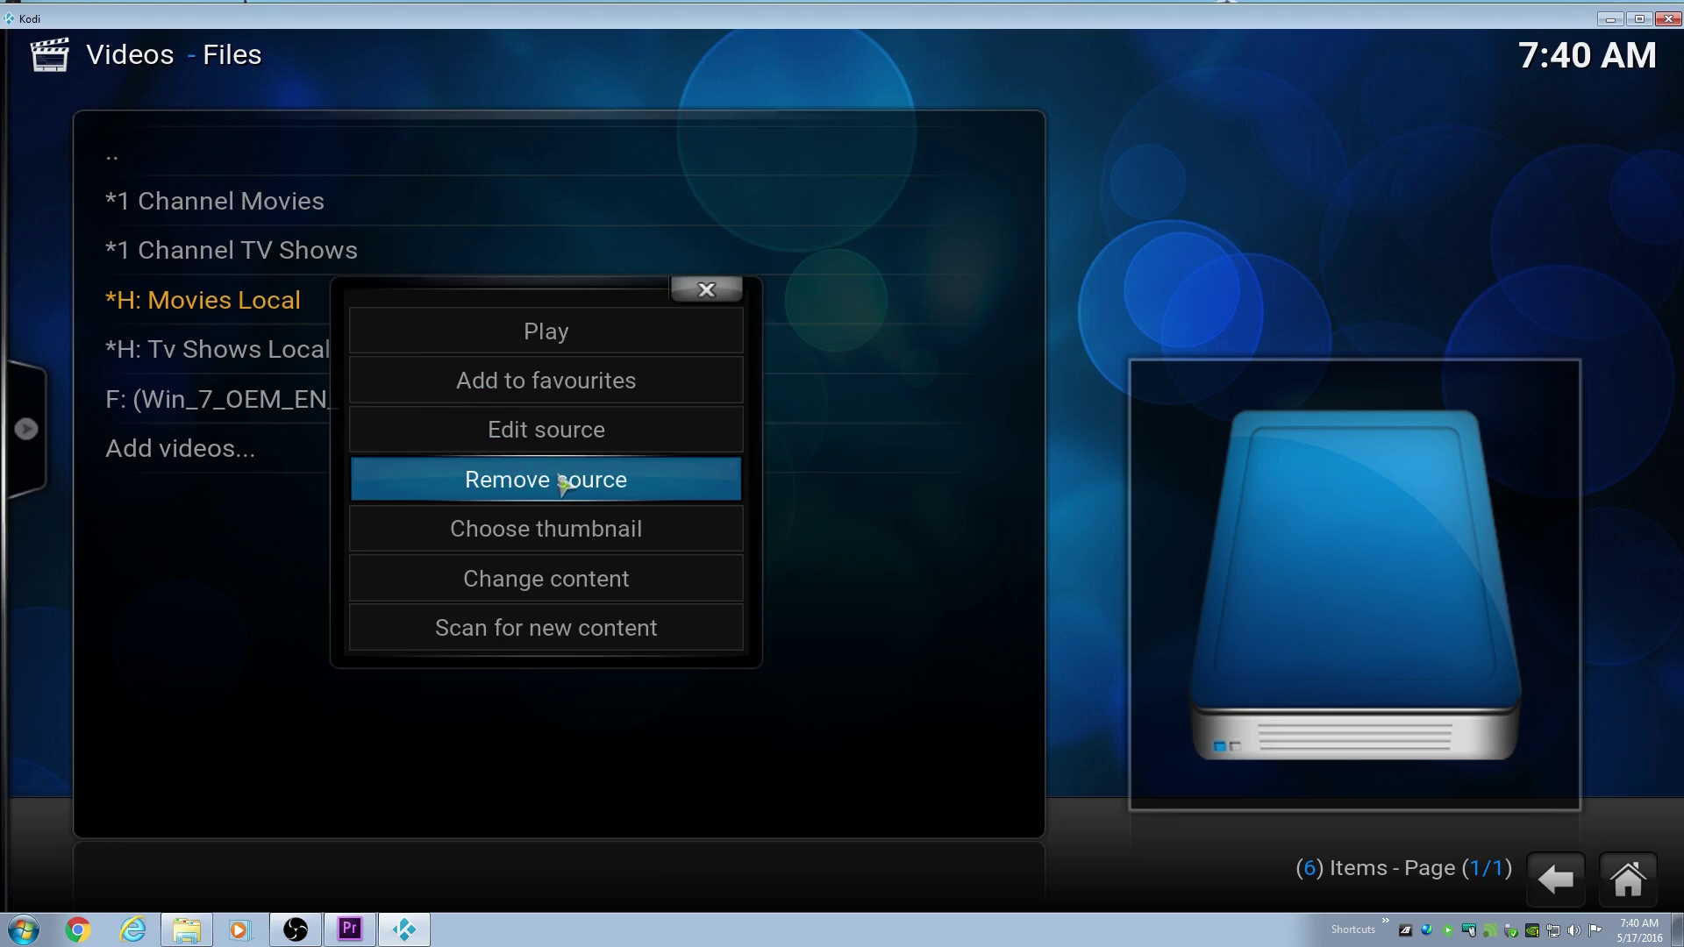
left_click(562, 481)
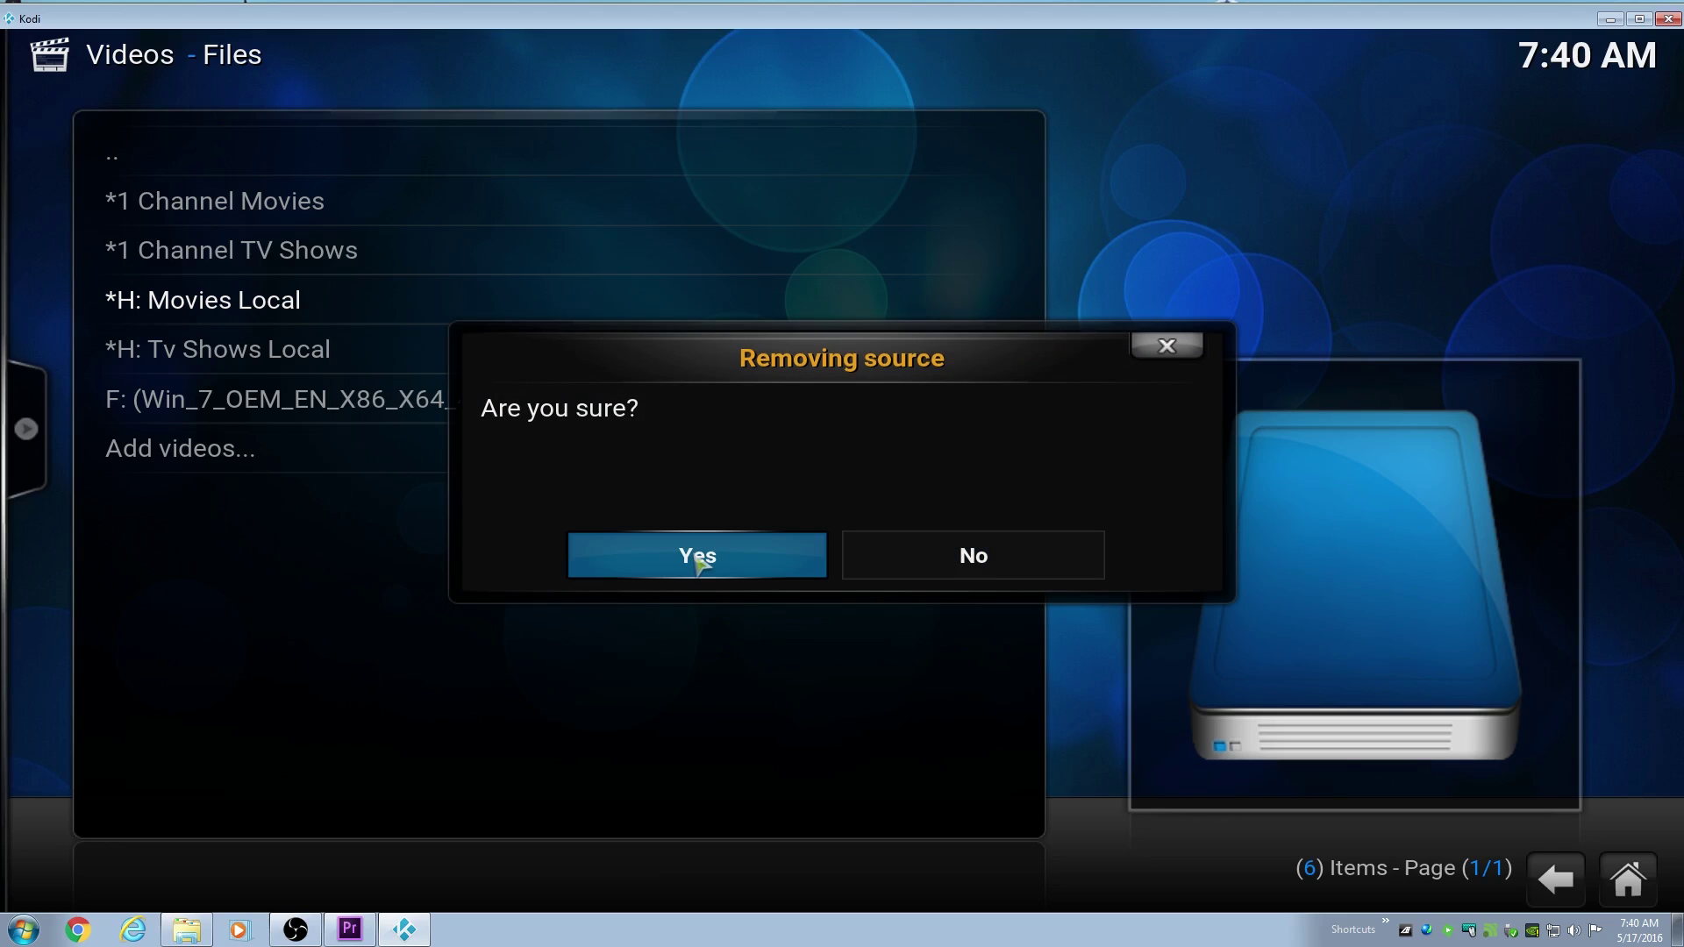
left_click(697, 564)
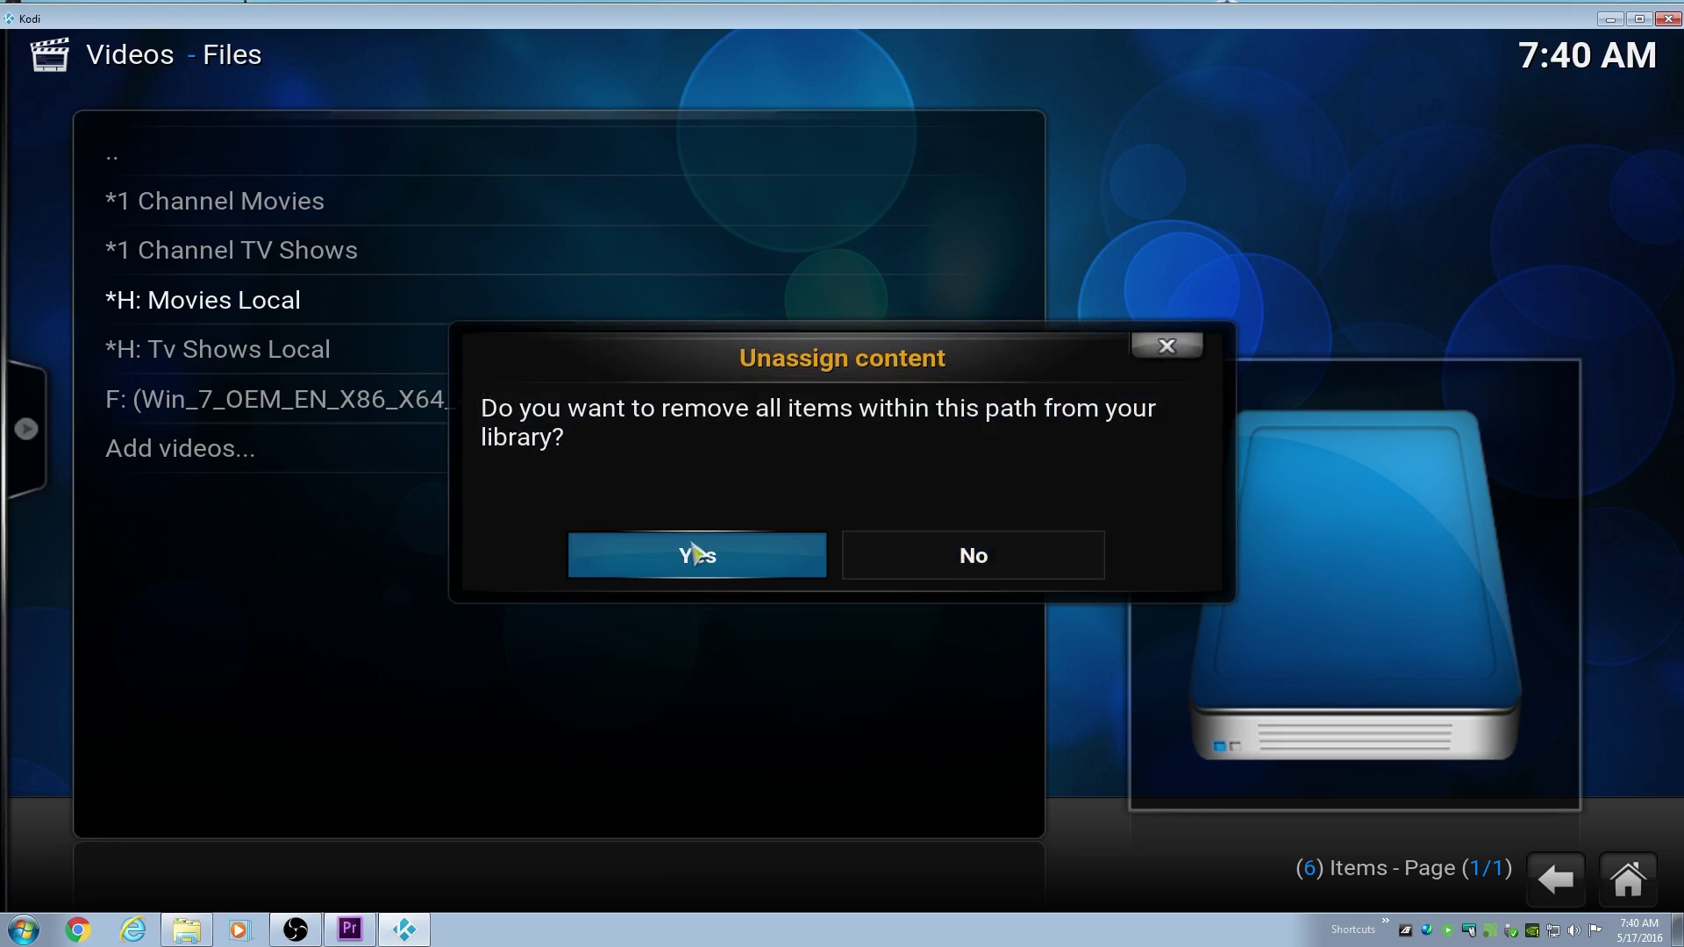
left_click(706, 564)
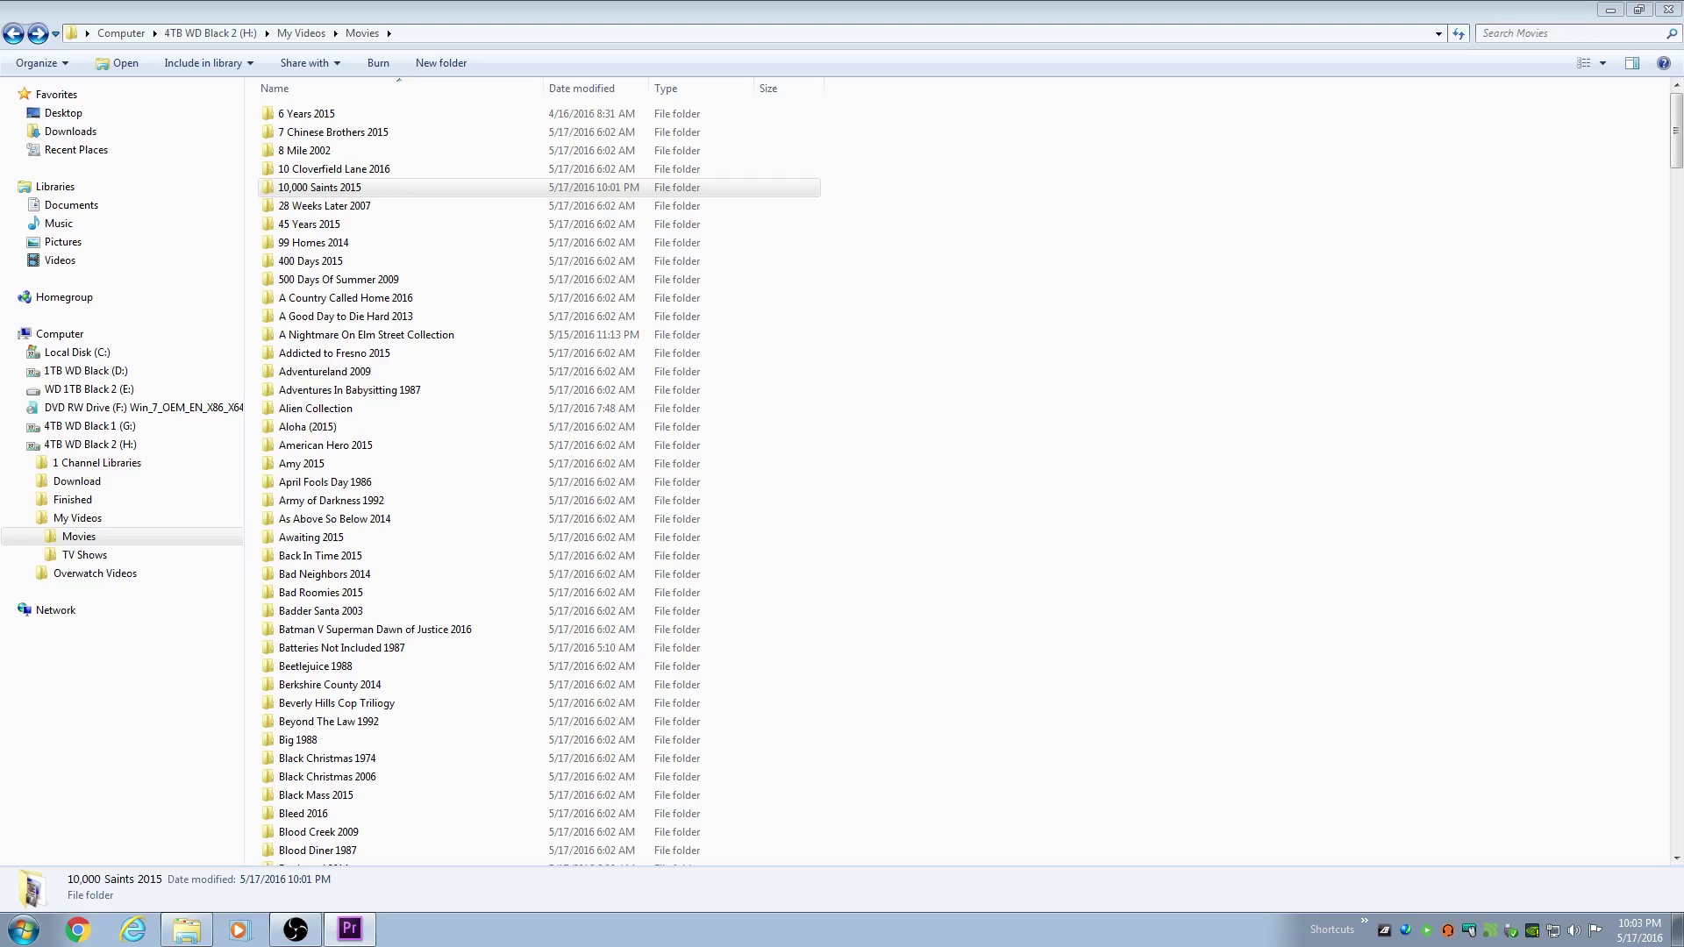
Examine the contents of the 28 Weeks Later 2007 and 400 Days 2015 movie folders.
double_click(341, 209)
key("BackSpace")
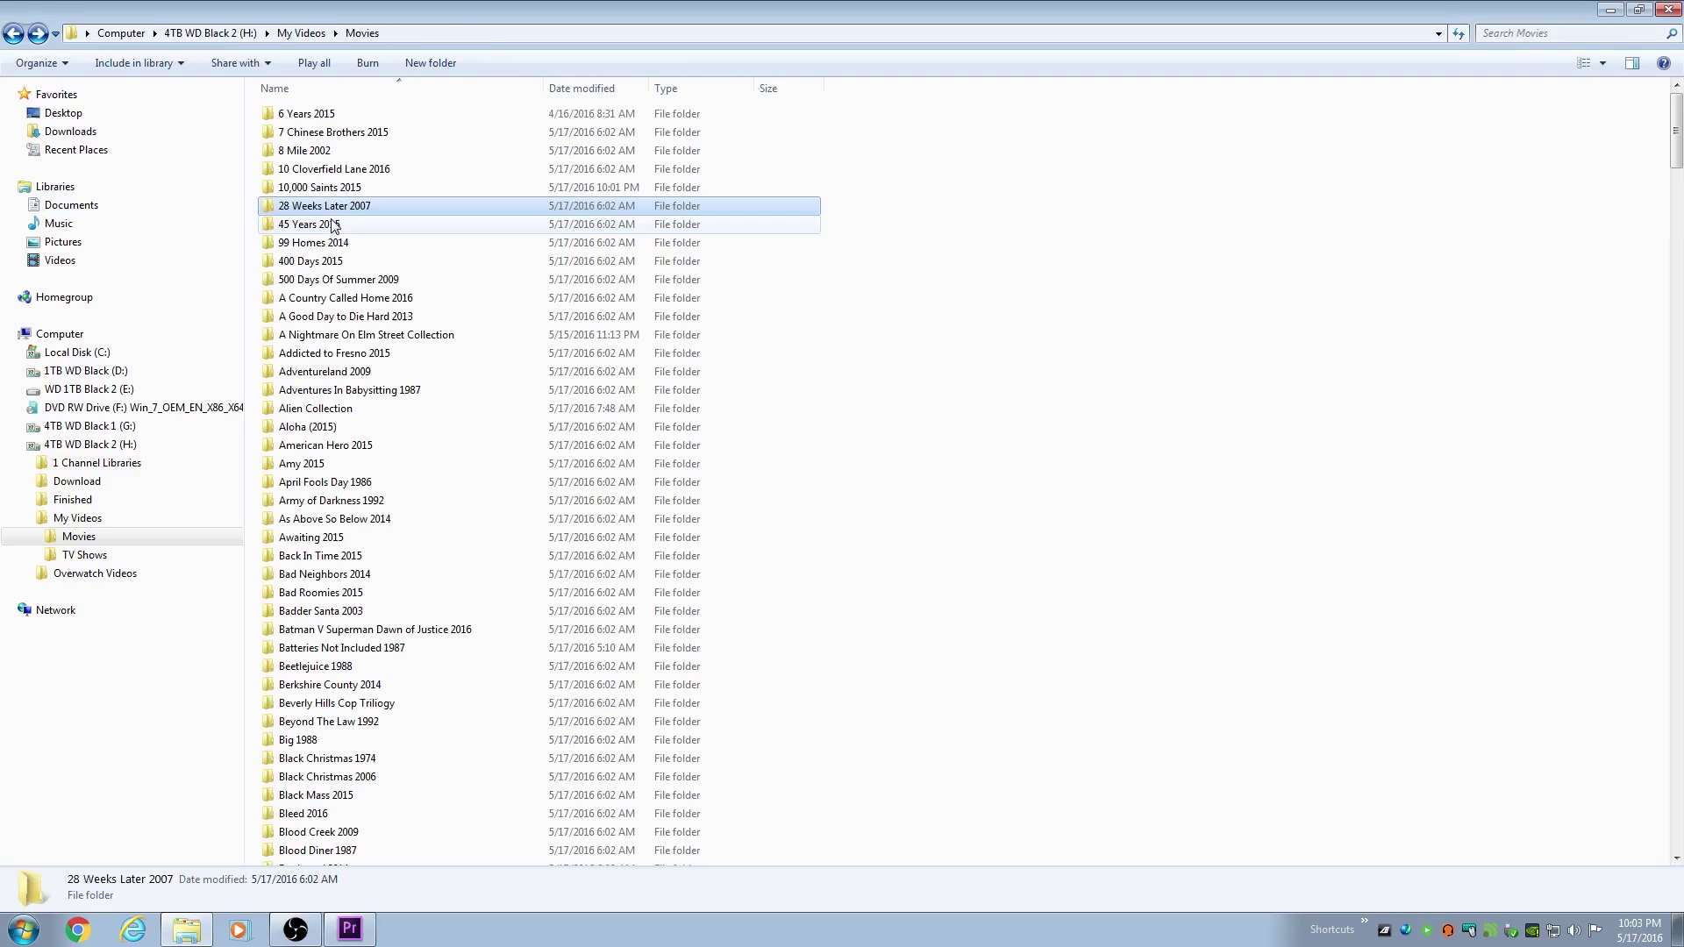
left_click(327, 263)
double_click(325, 263)
key("BackSpace")
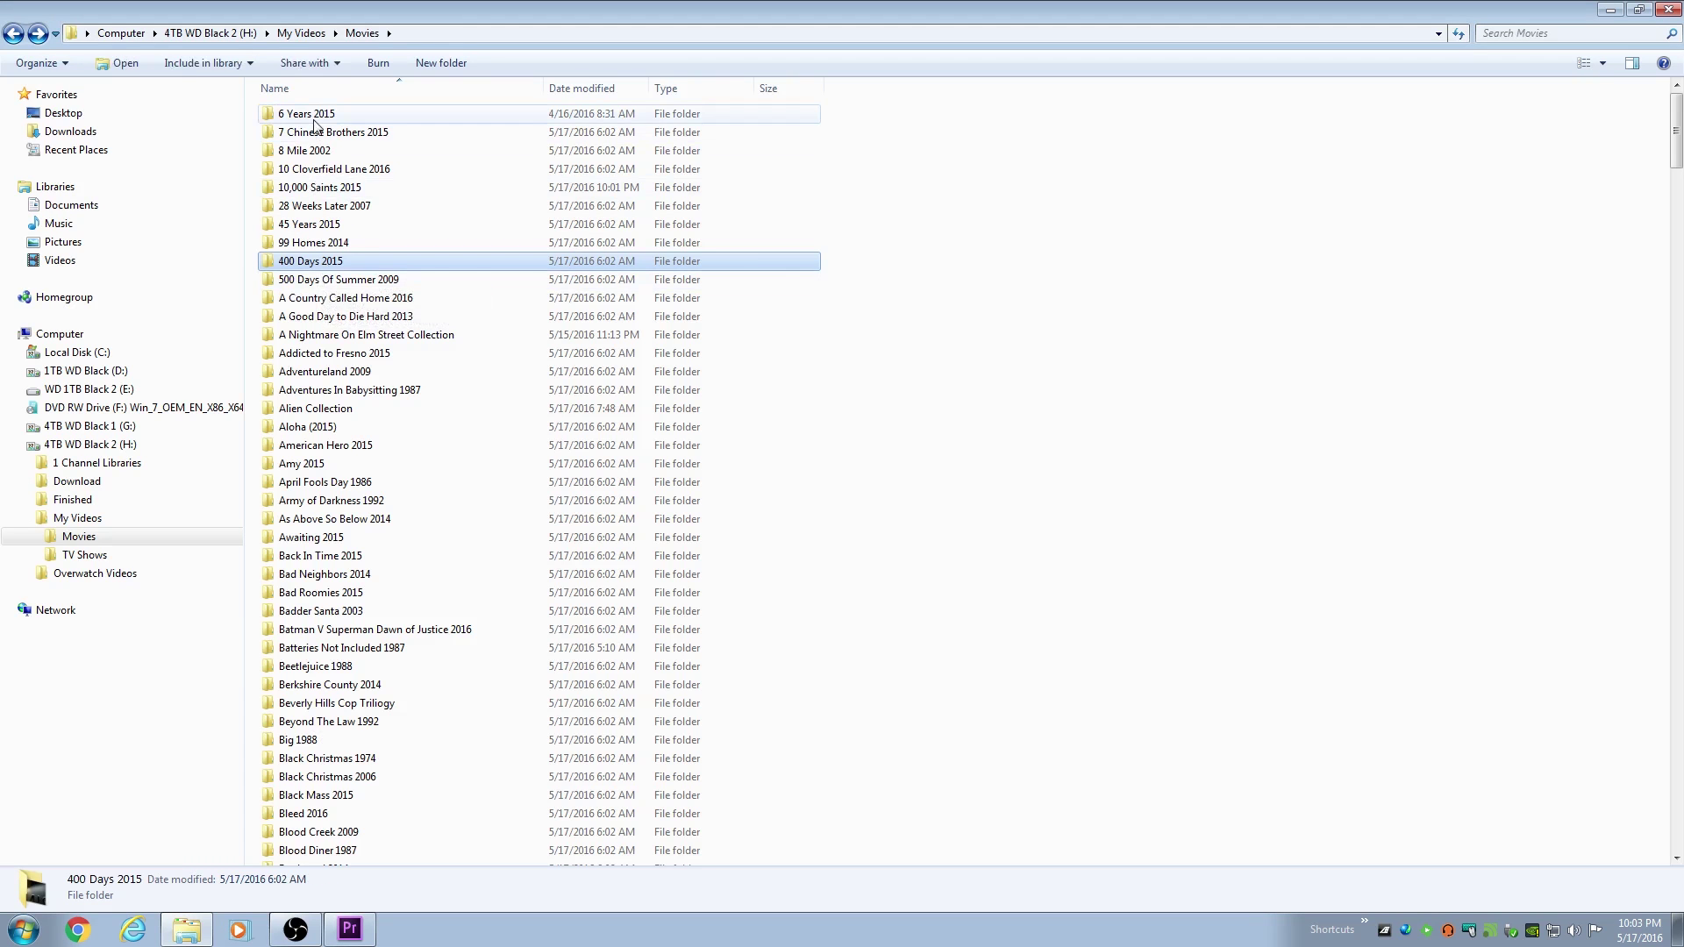
Examine the contents of the 7 Chinese Brothers 2015, 8 Mile 2002 and 10 Cloverfield Lane 2016 folders.
left_click(316, 138)
double_click(315, 138)
key("BackSpace")
double_click(314, 154)
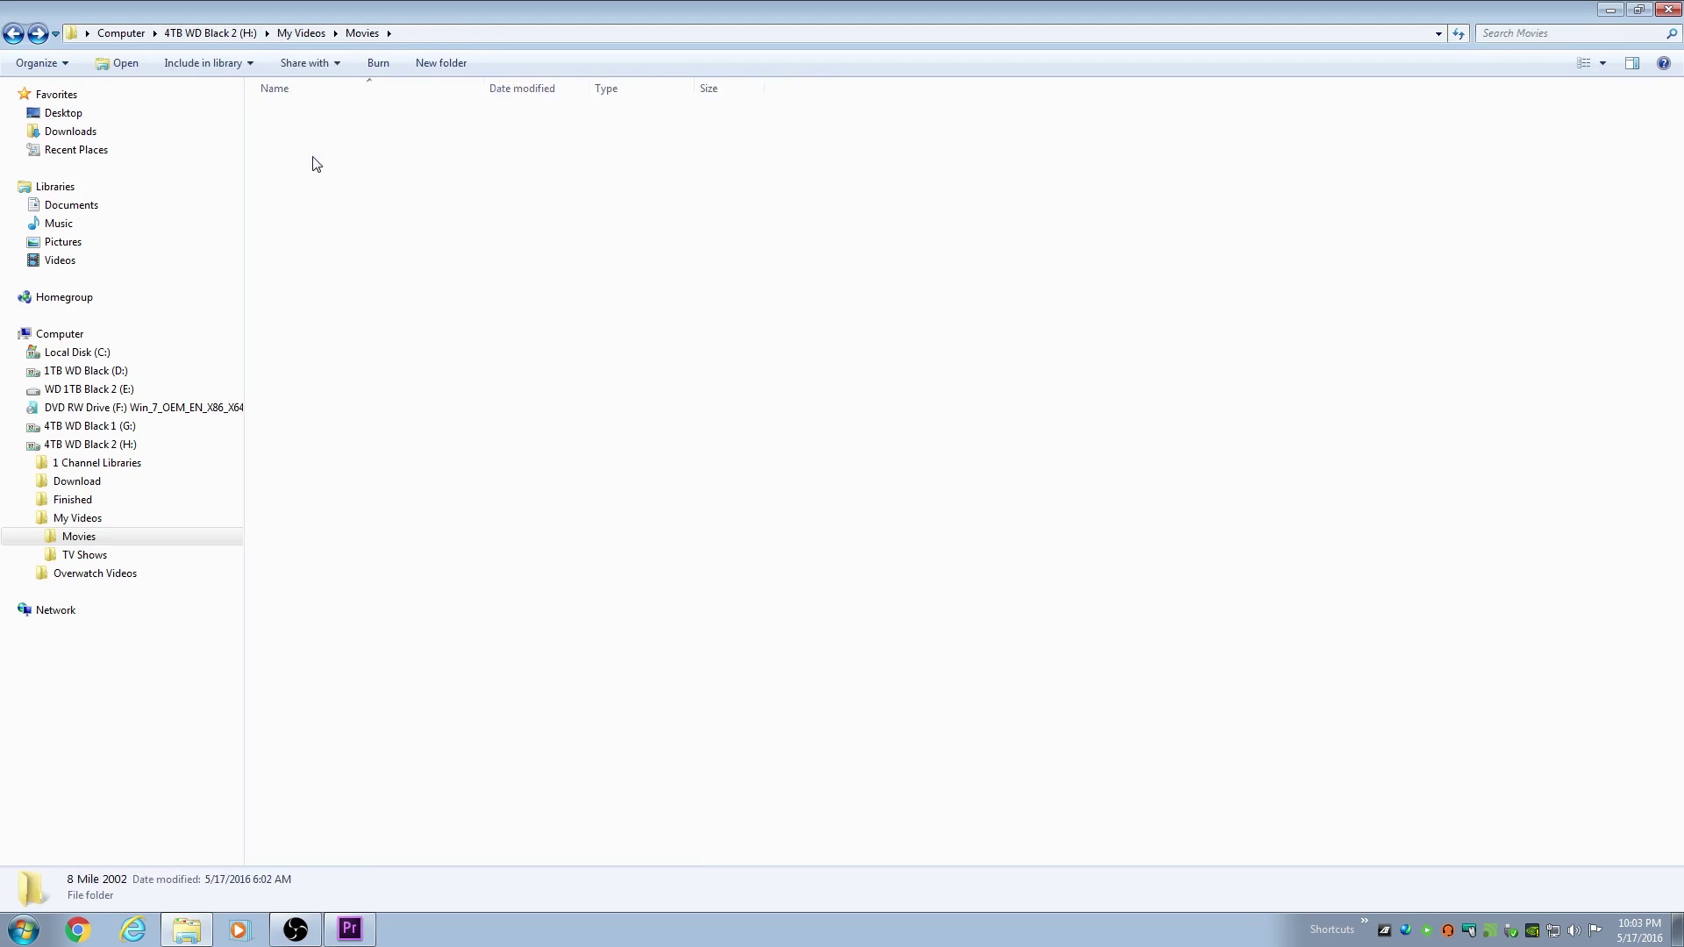
key("BackSpace")
double_click(313, 175)
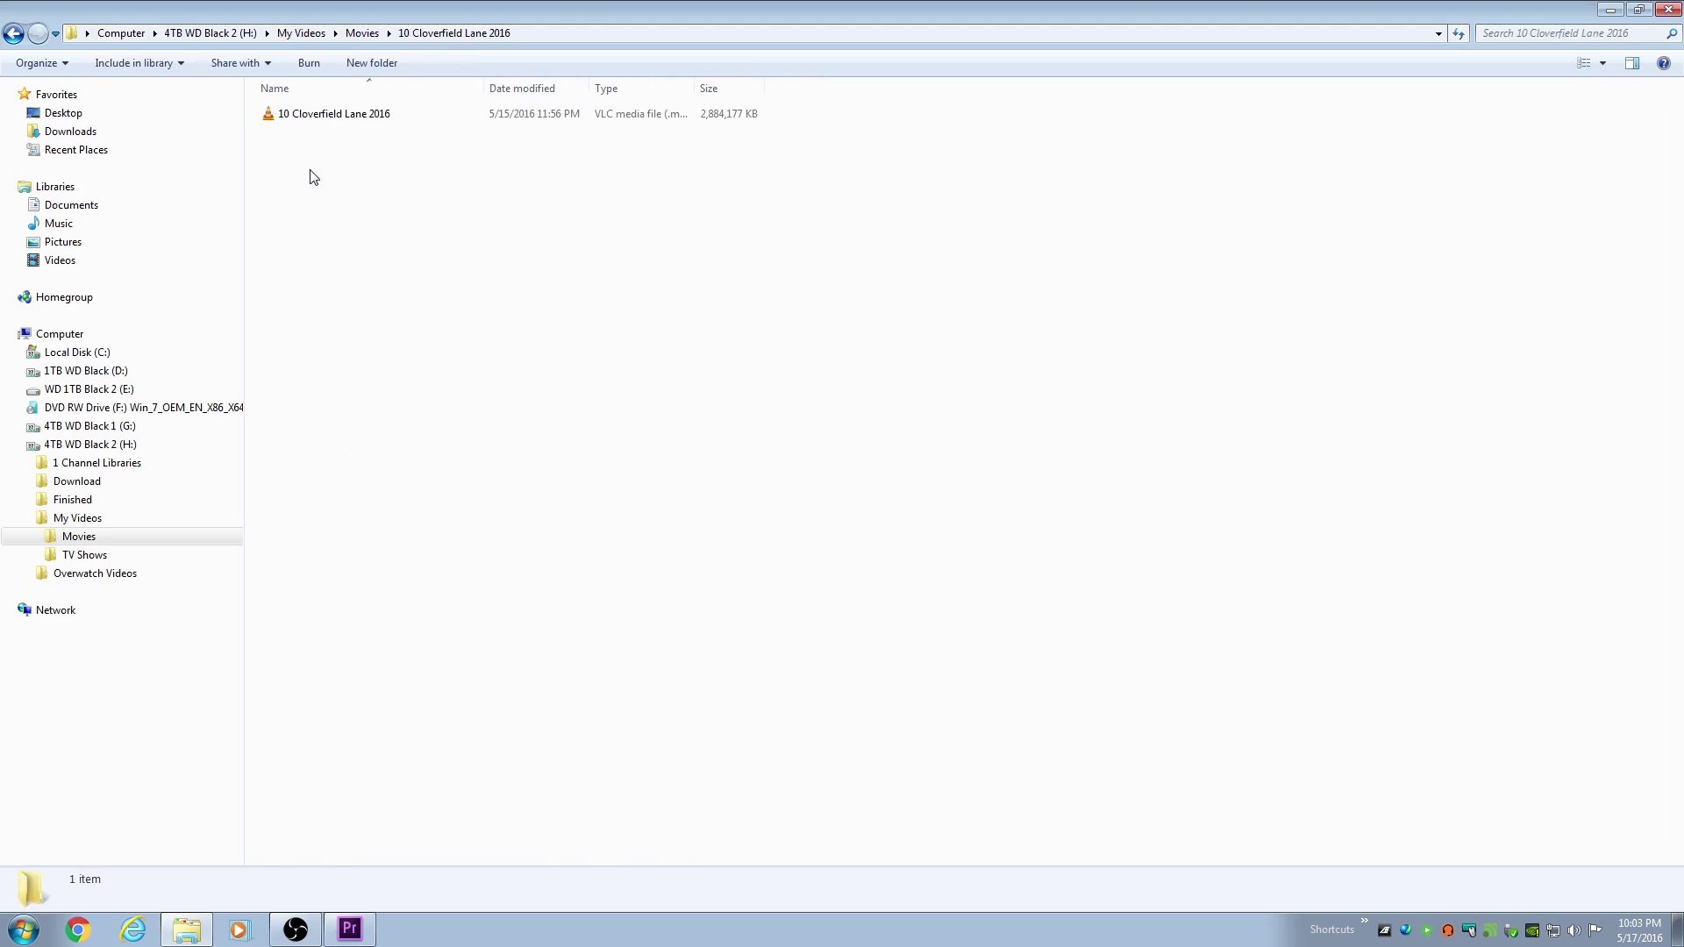
key("BackSpace")
Recheck the 28 Weeks Later 2007 folder and examine the 45 Years 2015 and A Country Called Home 2016 folders.
double_click(308, 205)
key("BackSpace")
left_click(312, 226)
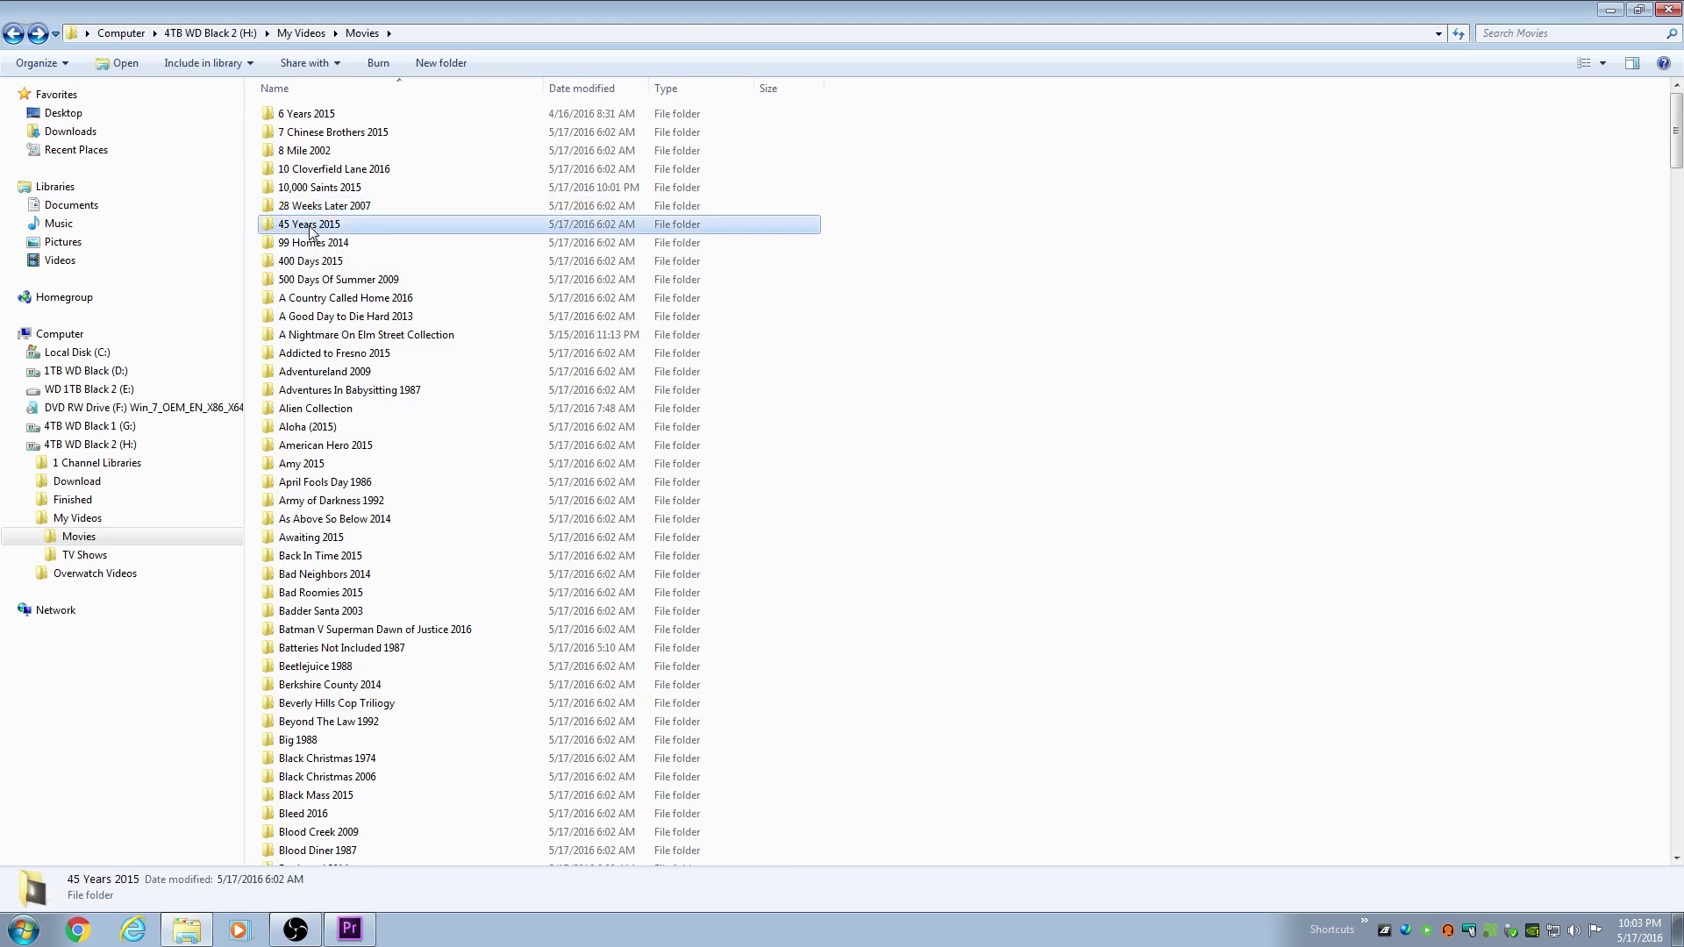
double_click(311, 227)
key("BackSpace")
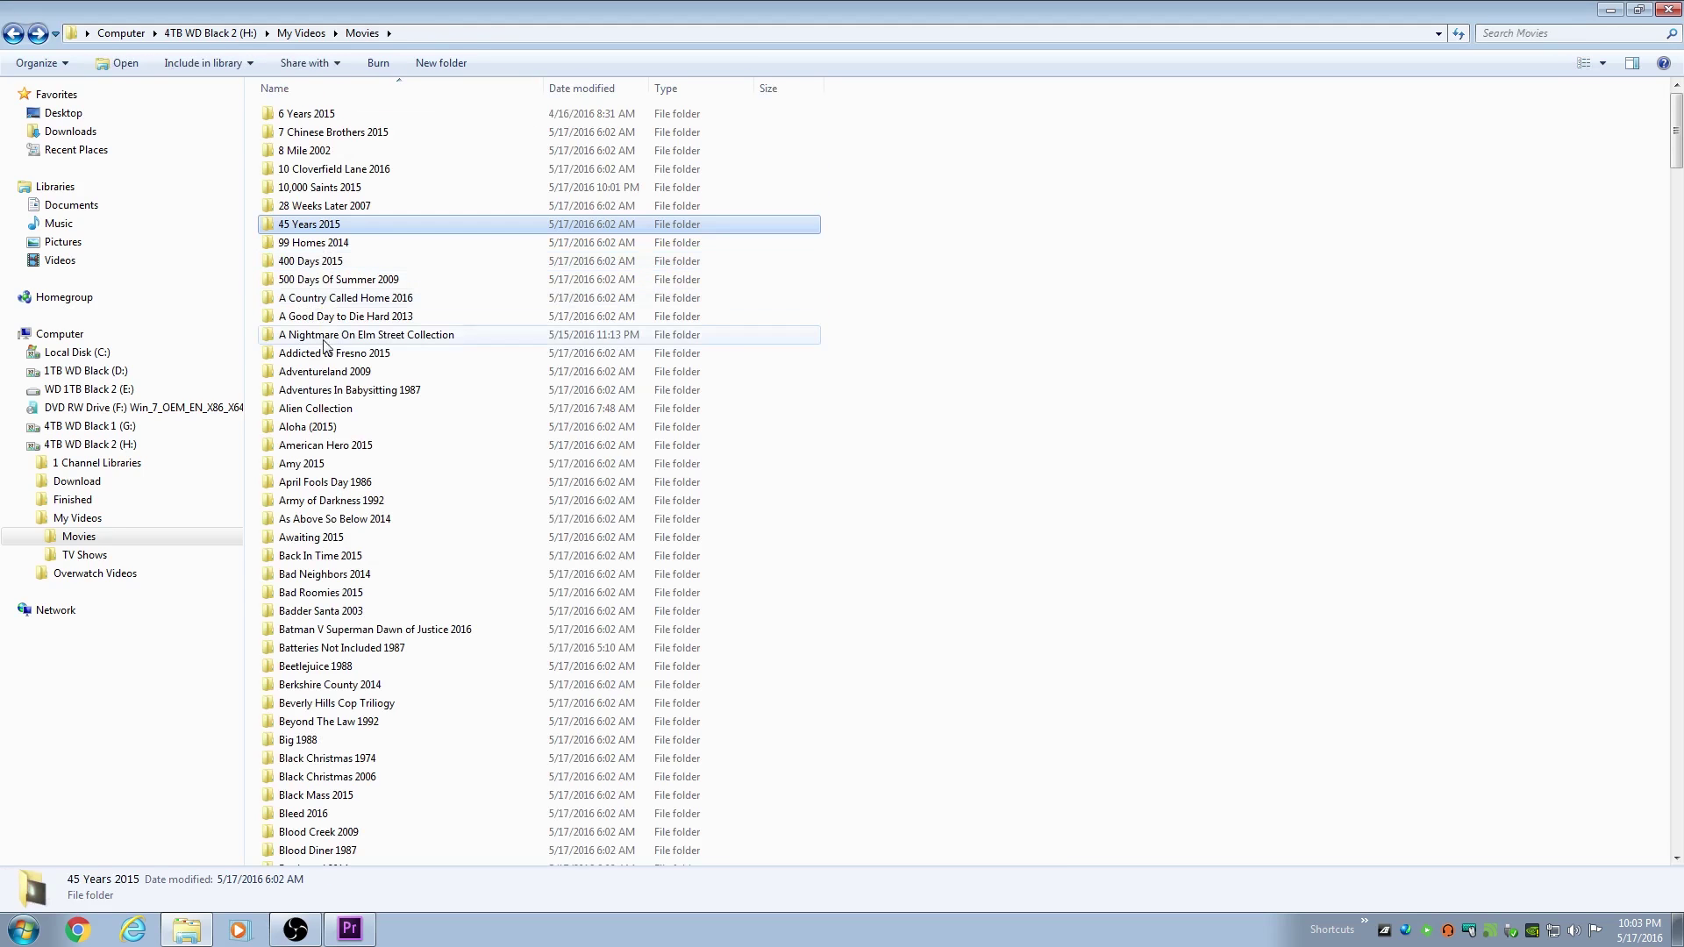
left_click(324, 296)
double_click(326, 298)
key("BackSpace")
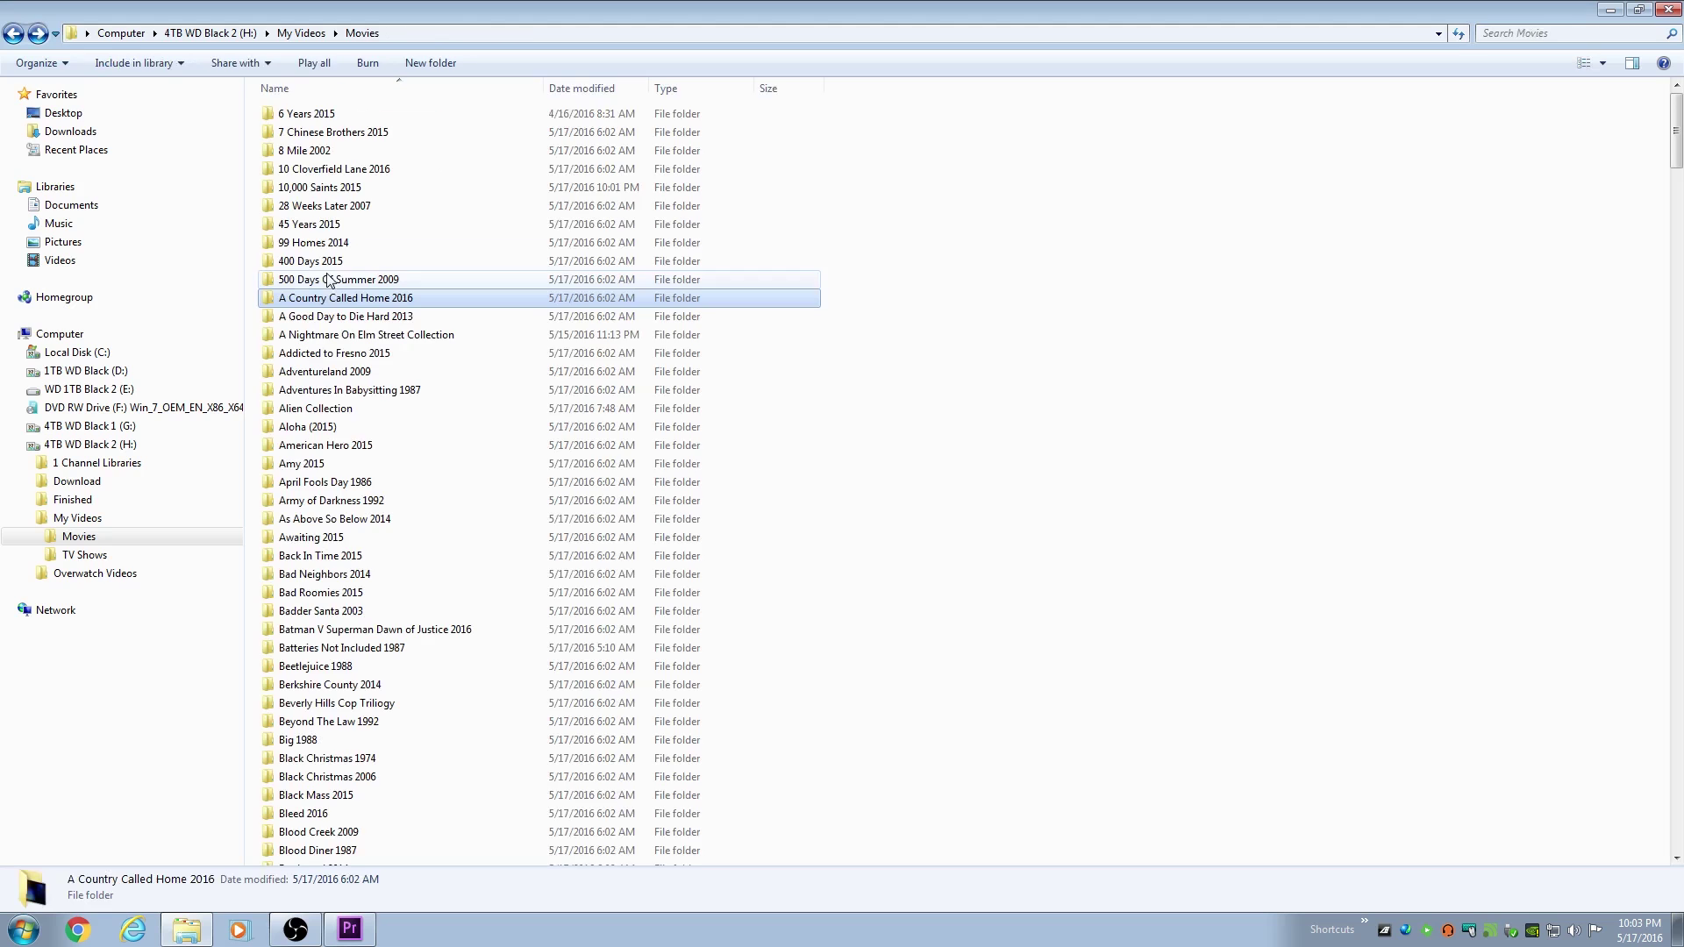
In the Alien Collection folder, examine the properties of the Alien 3 1992 information file and the Alien 3 1992-poster image.
left_click(301, 408)
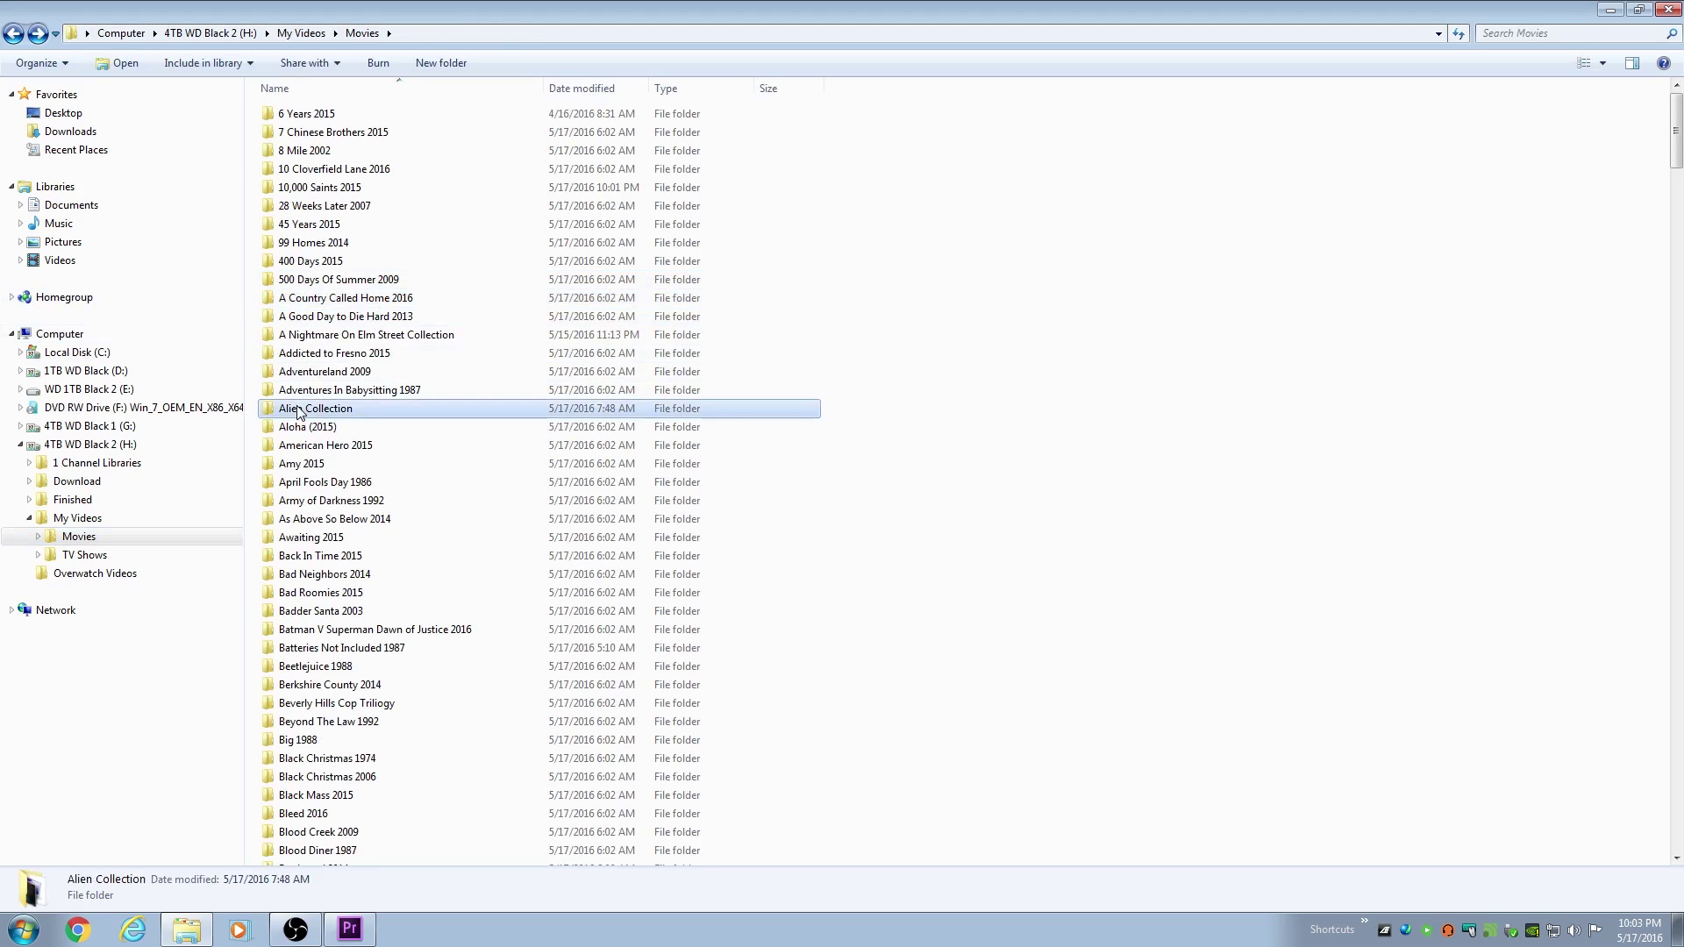
double_click(301, 409)
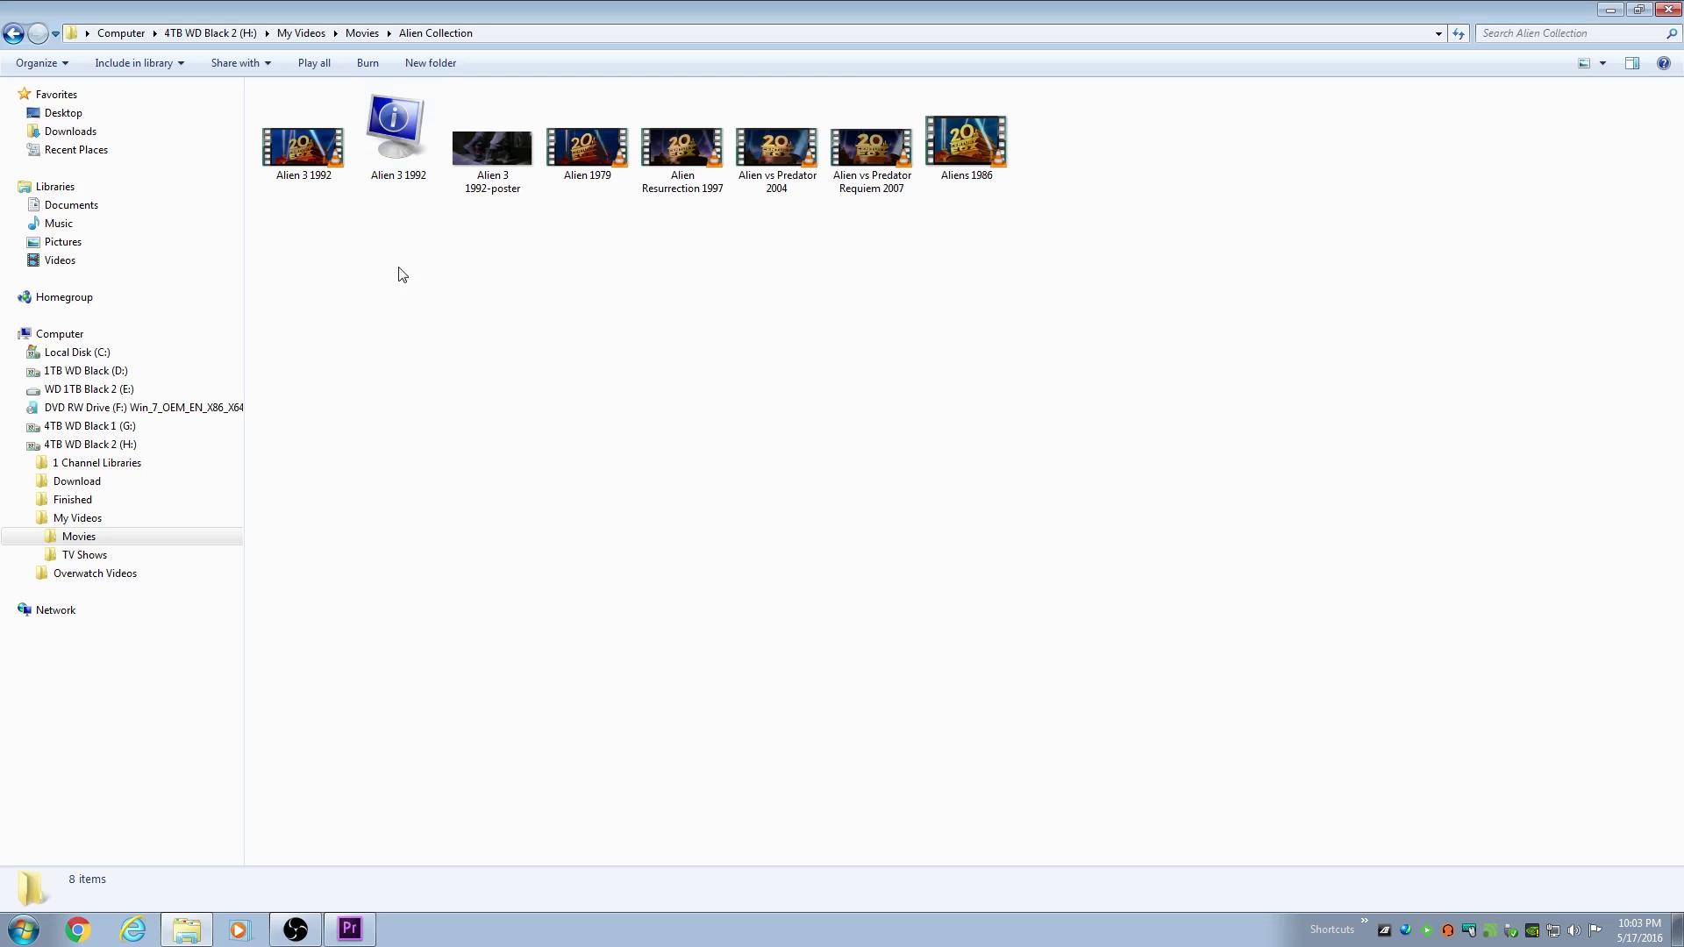
left_click(403, 155)
right_click(404, 155)
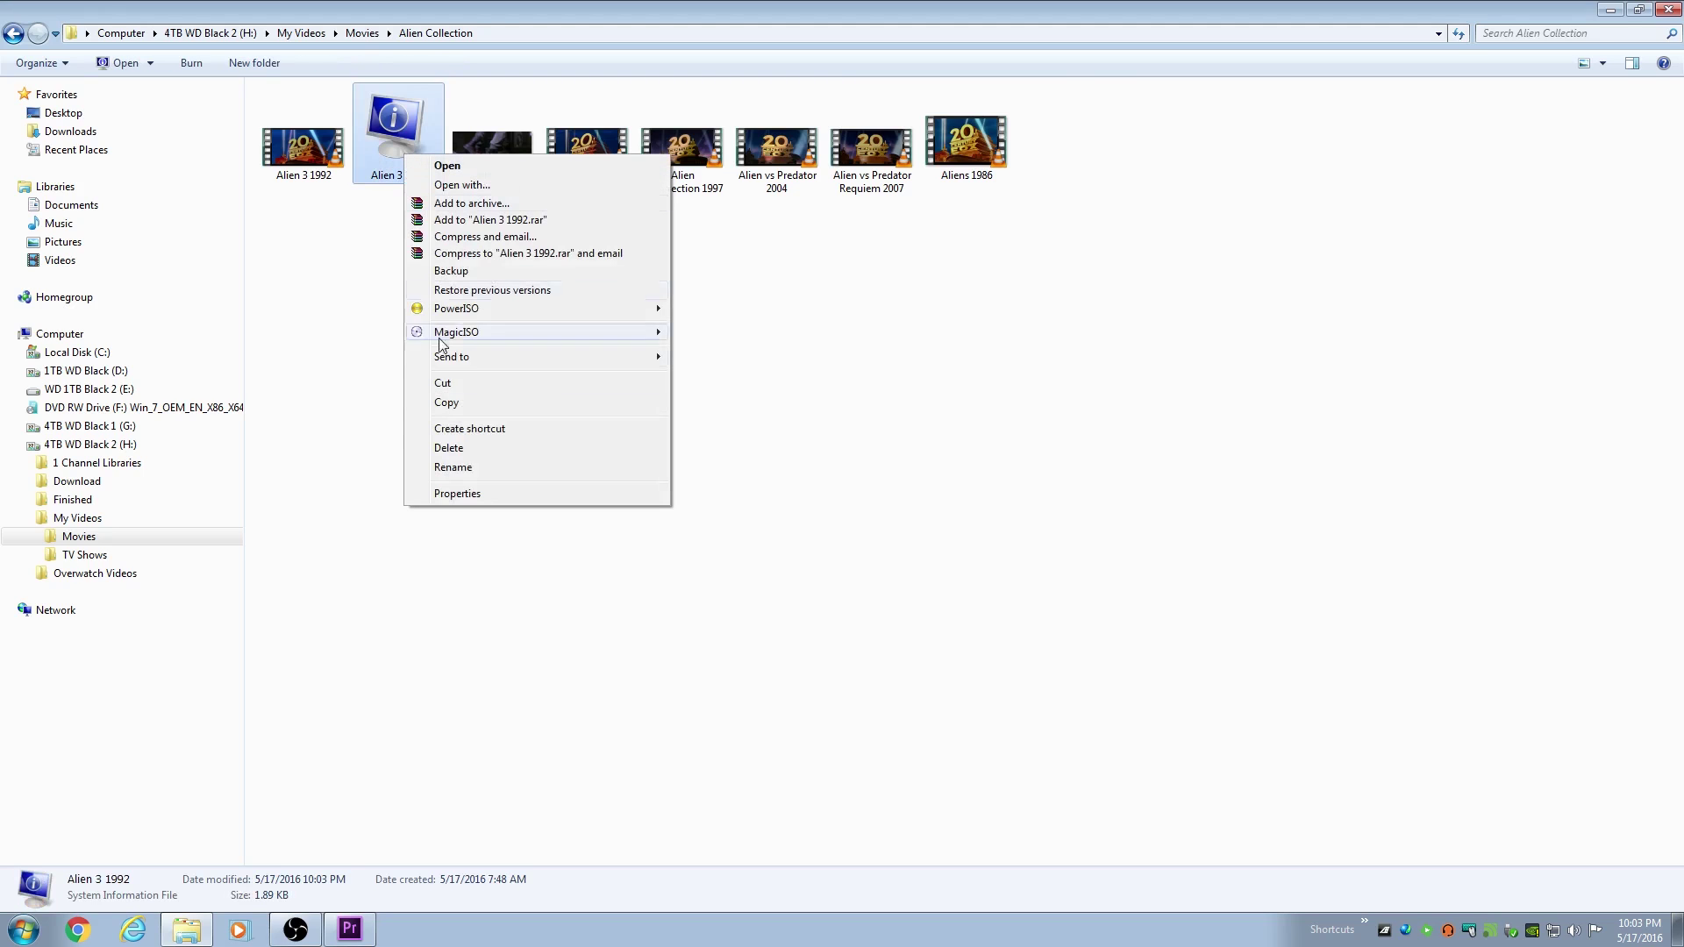
left_click(458, 494)
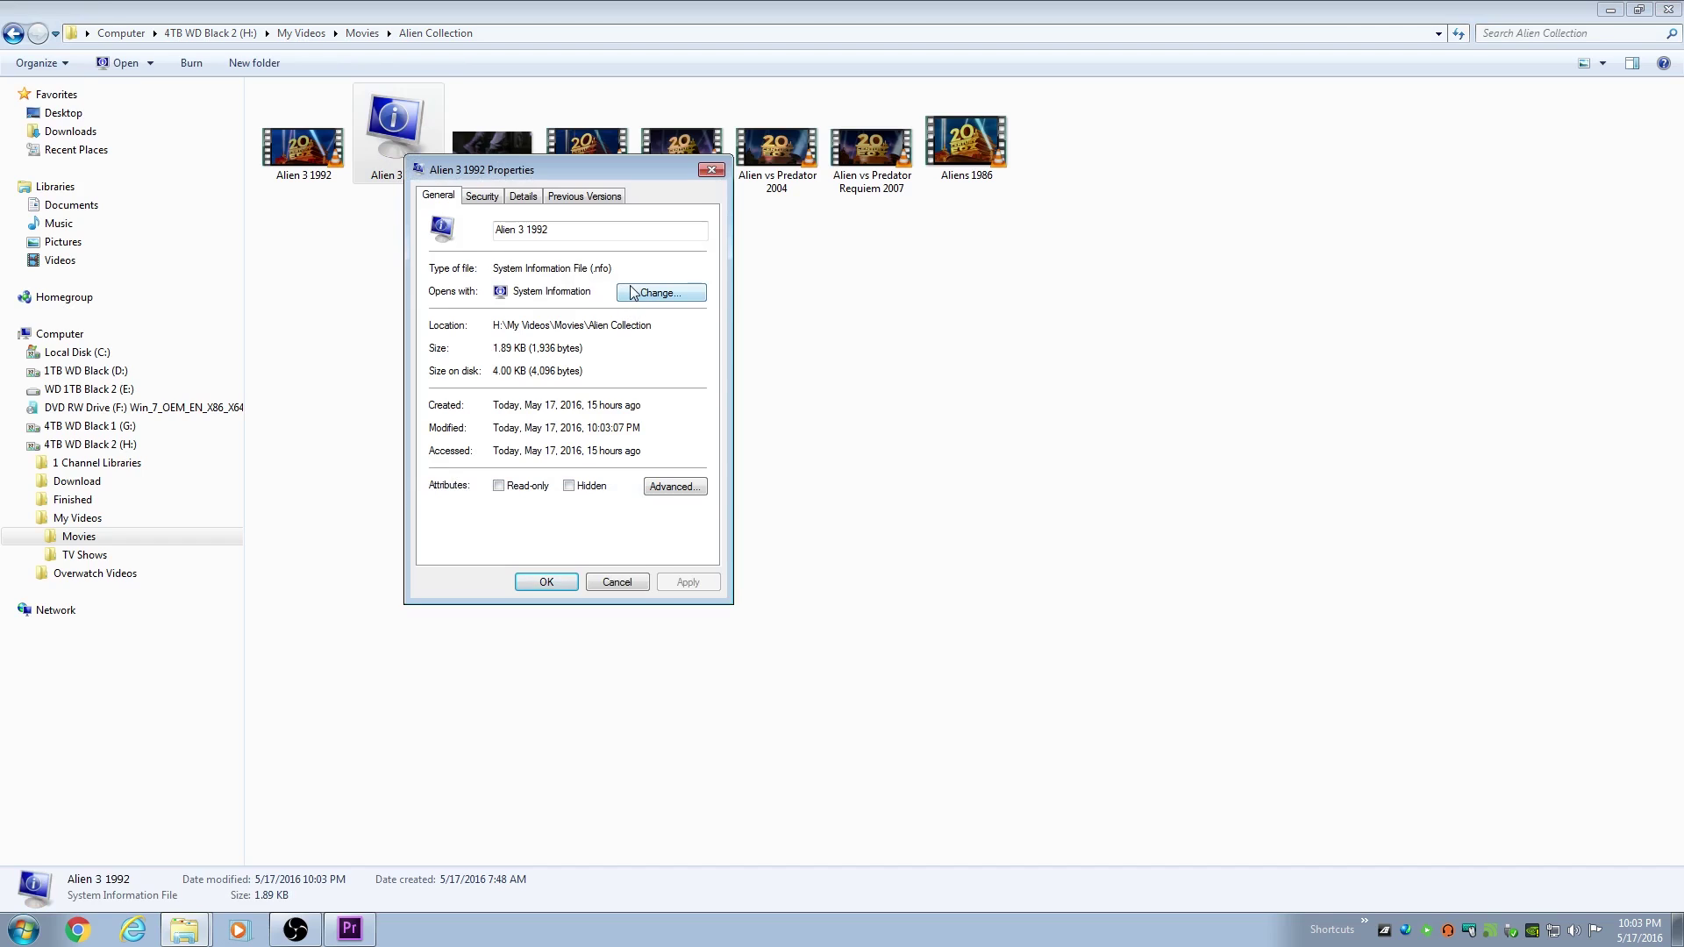
left_click(715, 170)
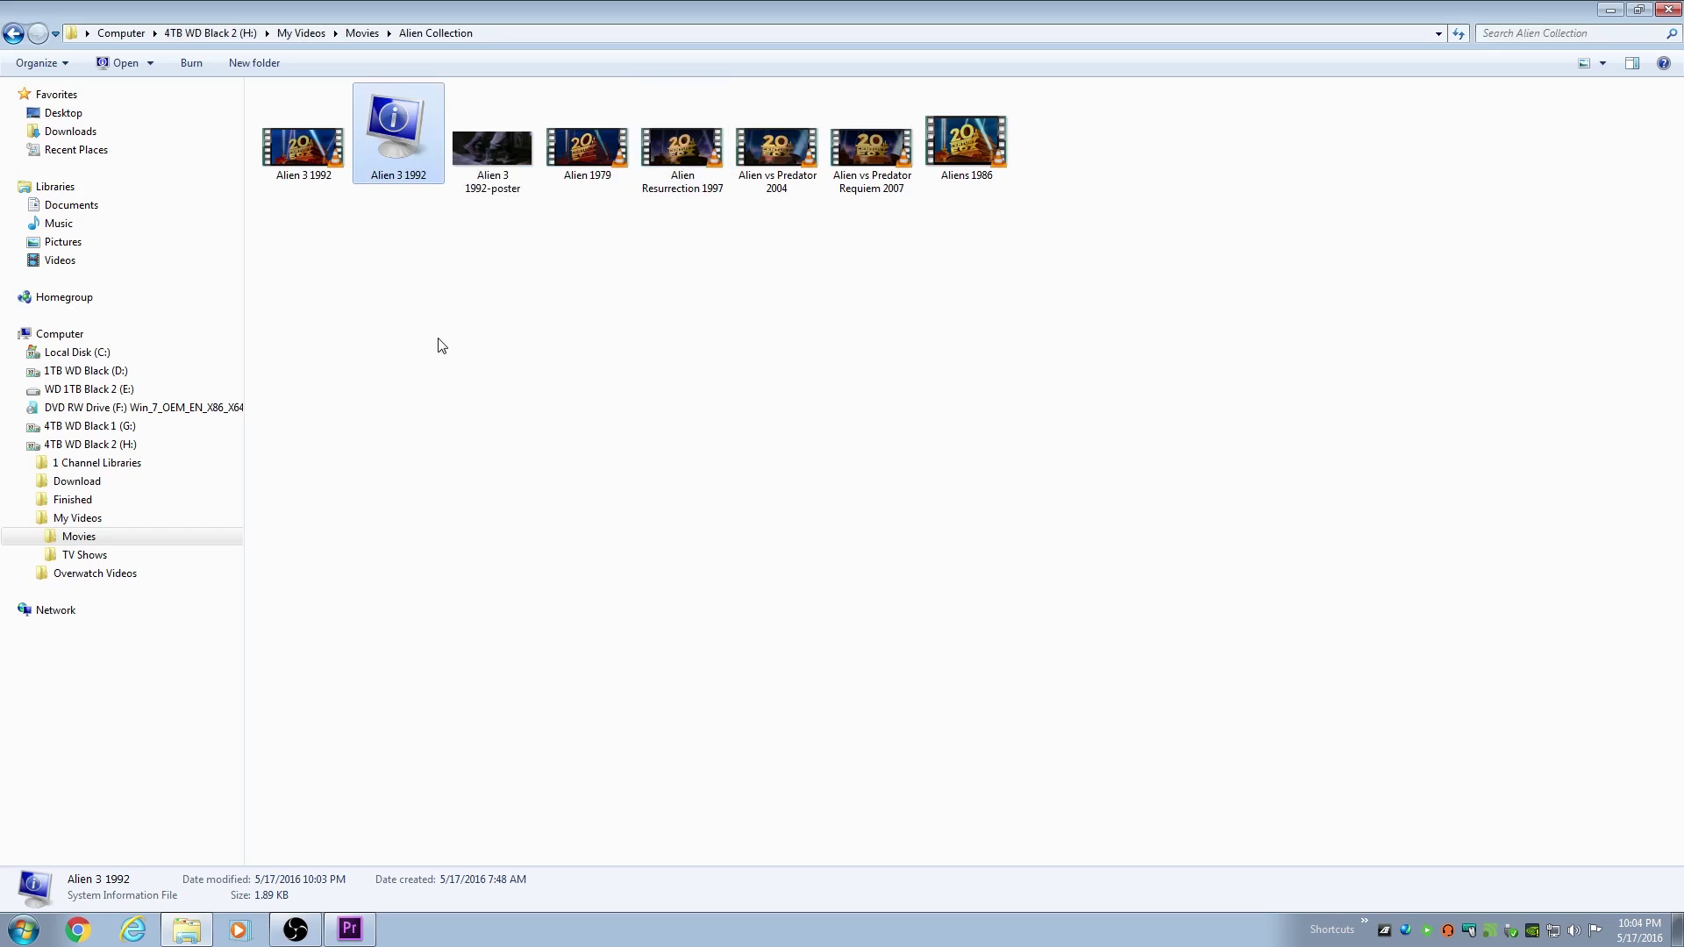
left_click(511, 175)
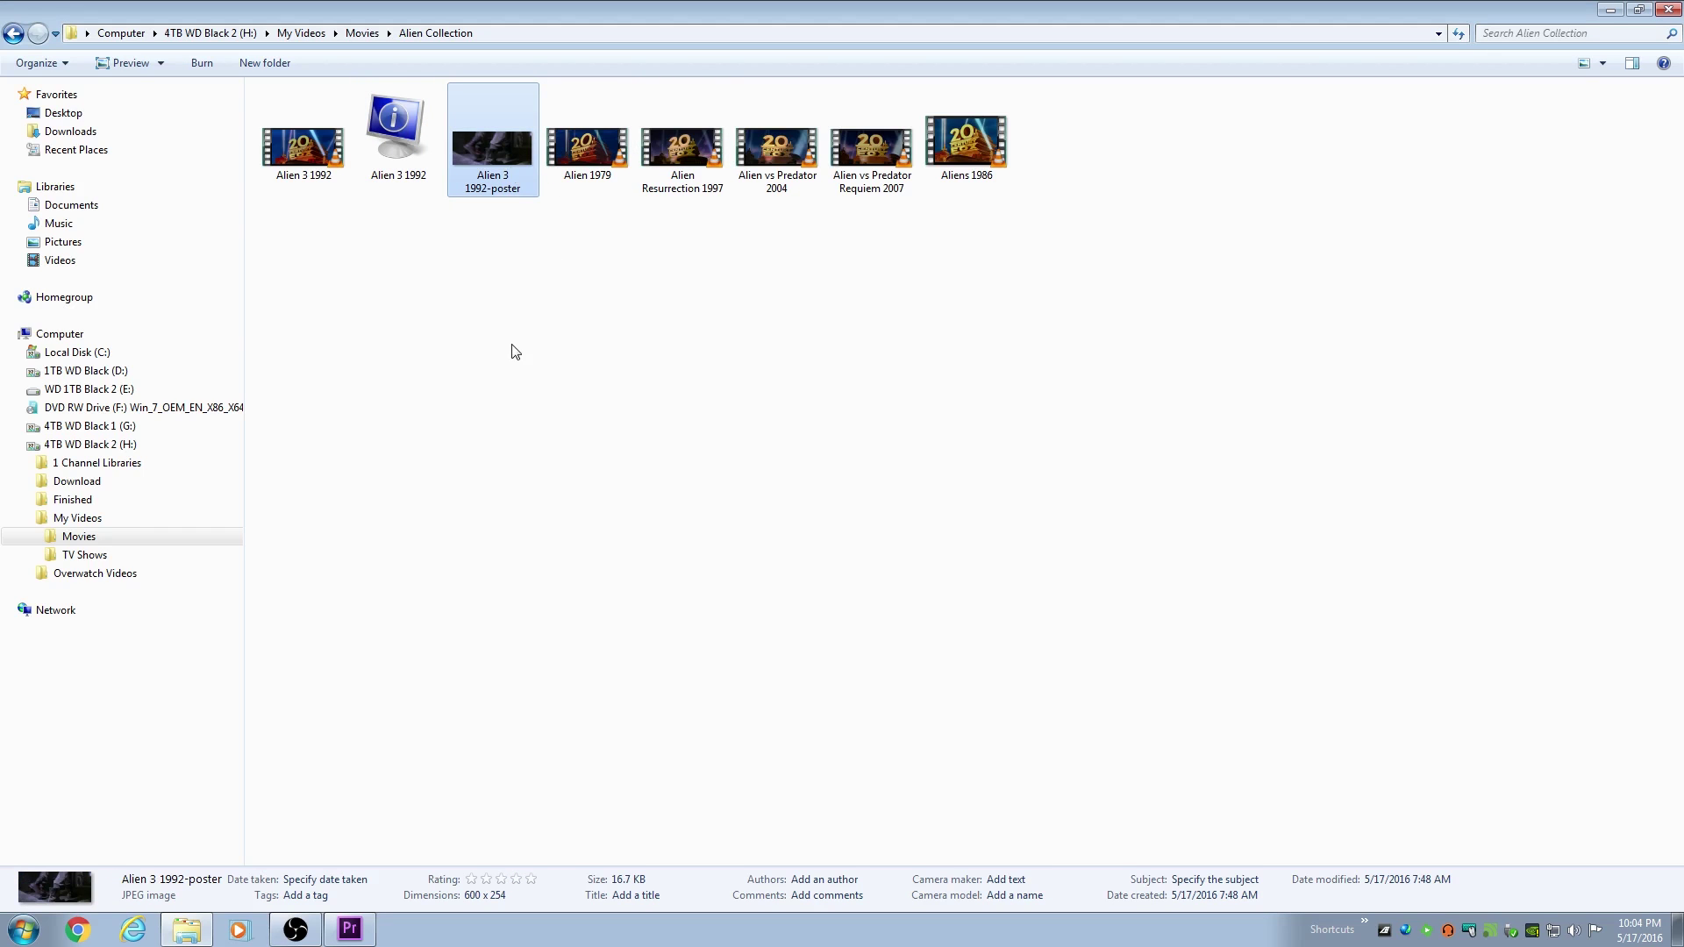
key("BackSpace")
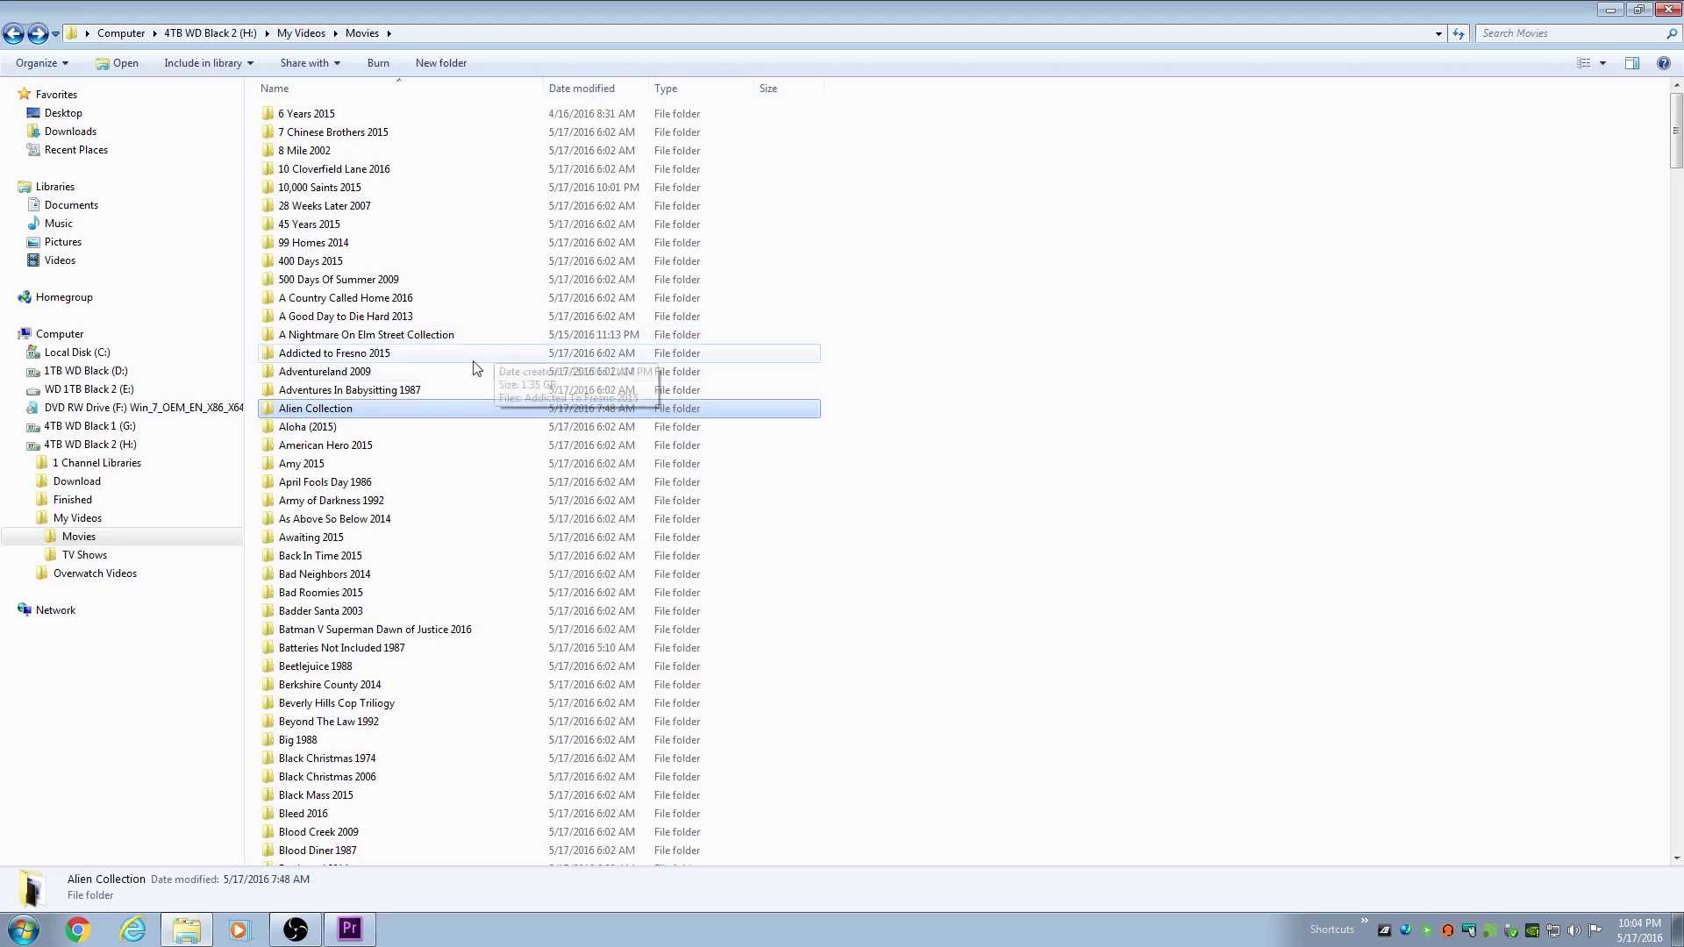
Open the A Nightmare On Elm Street Collection folder and widen its Name column to fit the full folder names.
left_click(349, 336)
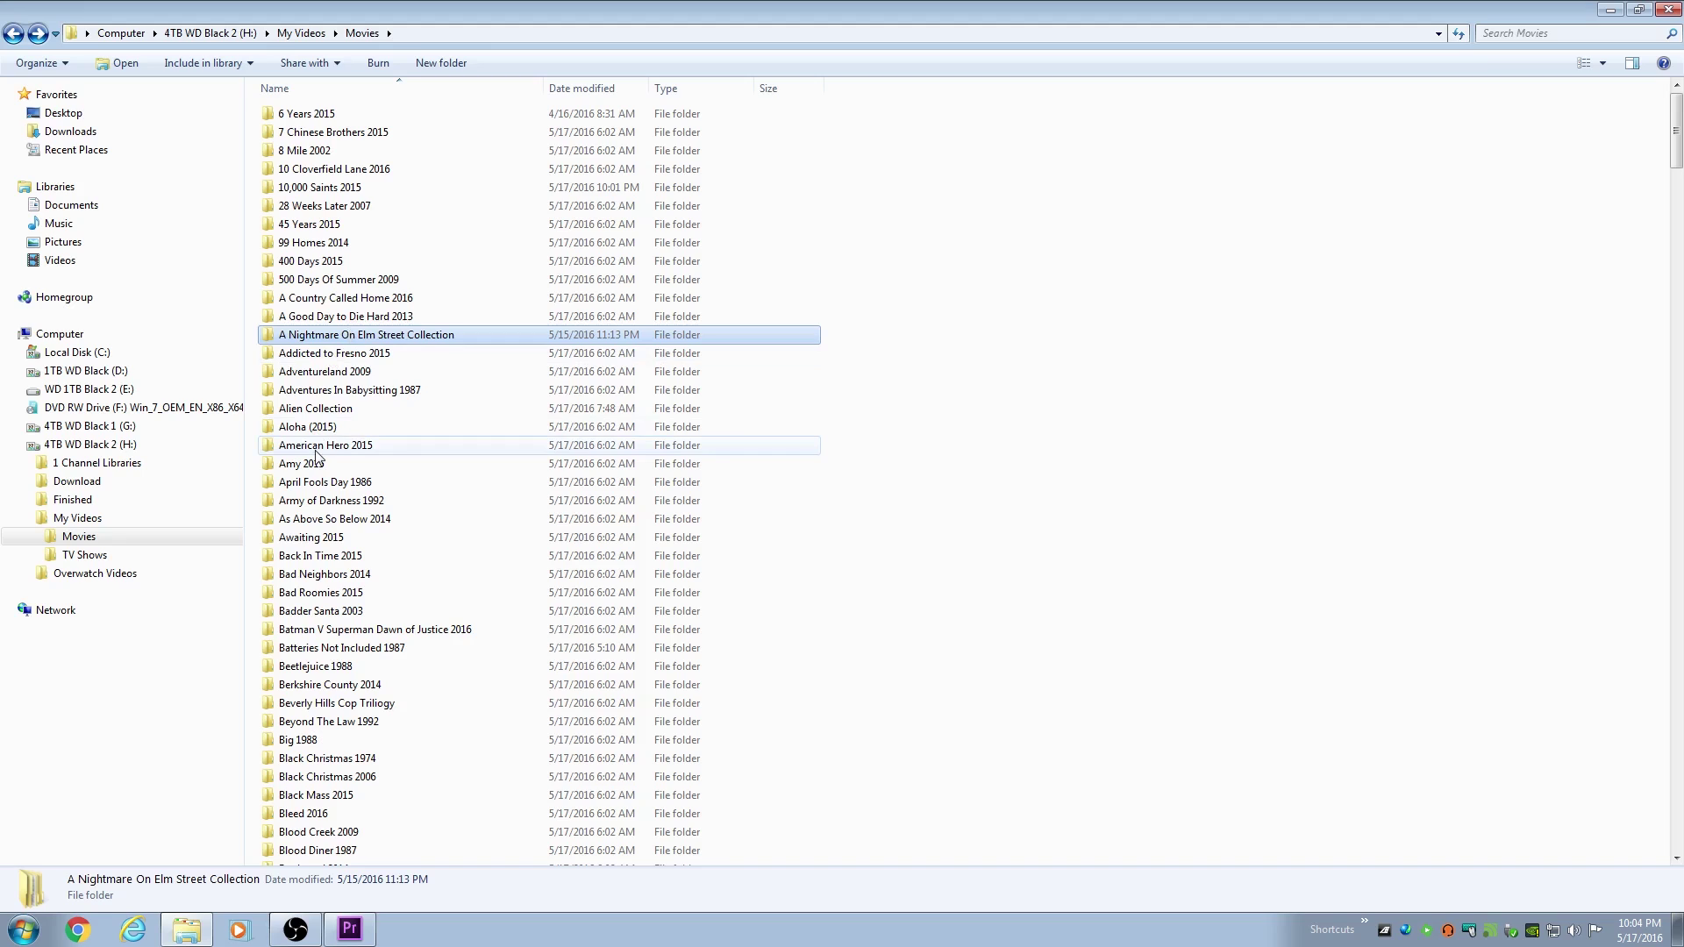
double_click(309, 337)
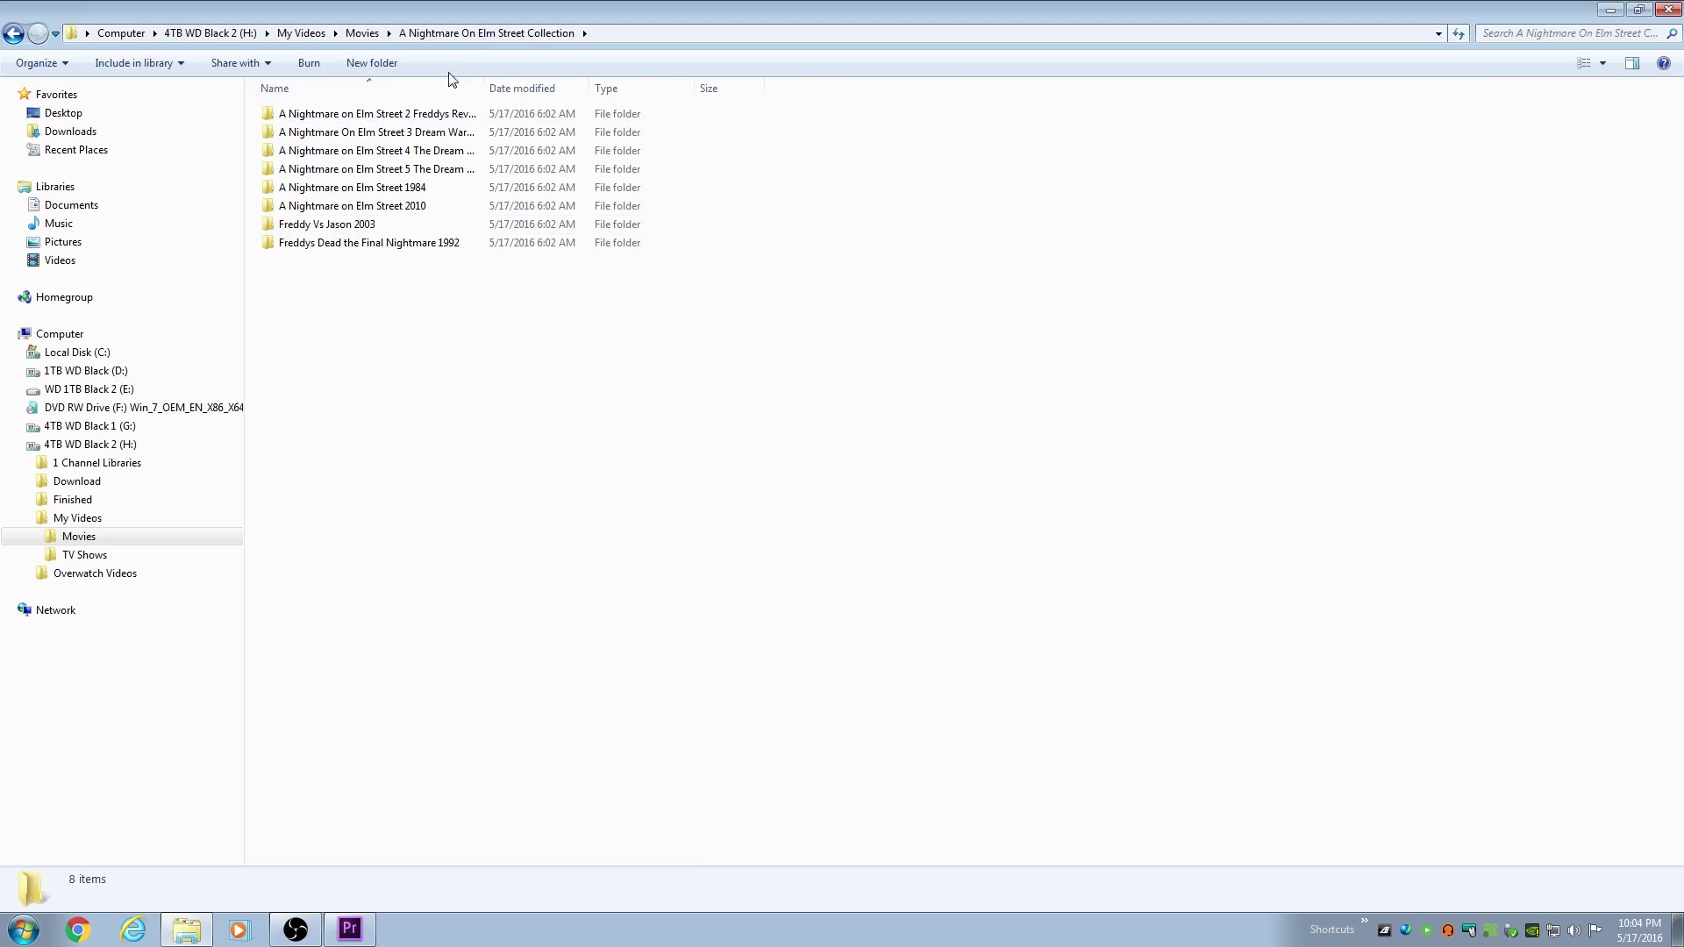
left_click_drag(484, 86, 664, 87)
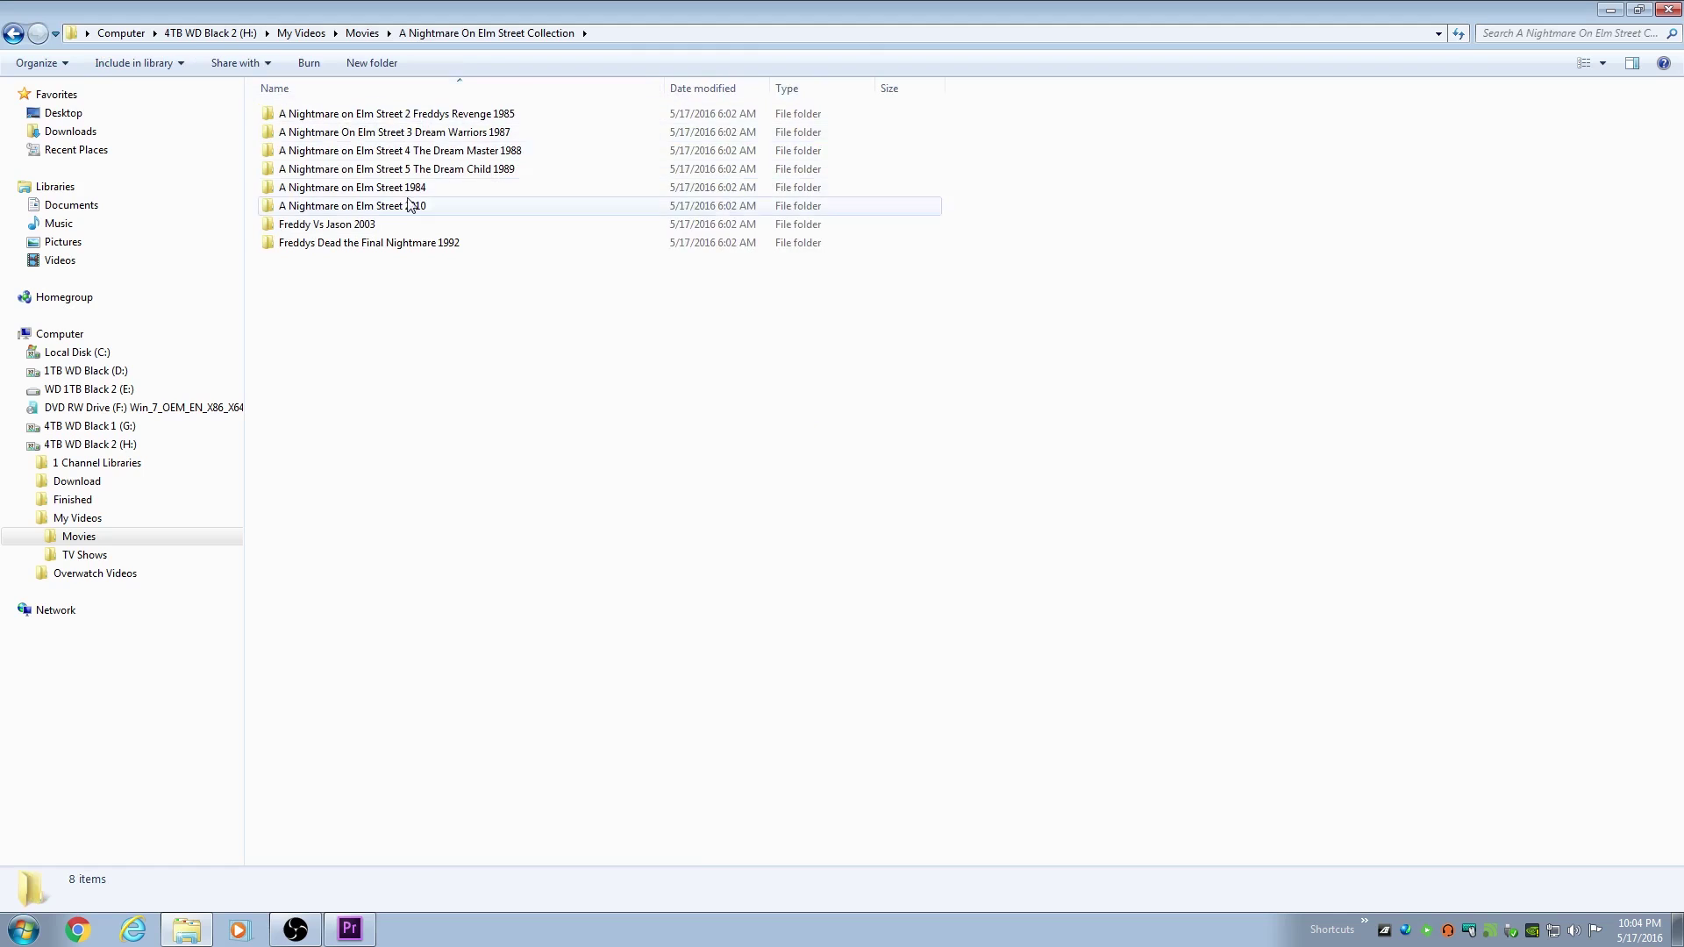
Examine the Freddys Revenge 1985 and Dream Warriors 1987 subfolders, return to Movies, and select A Good Day to Die Hard 2013.
double_click(365, 121)
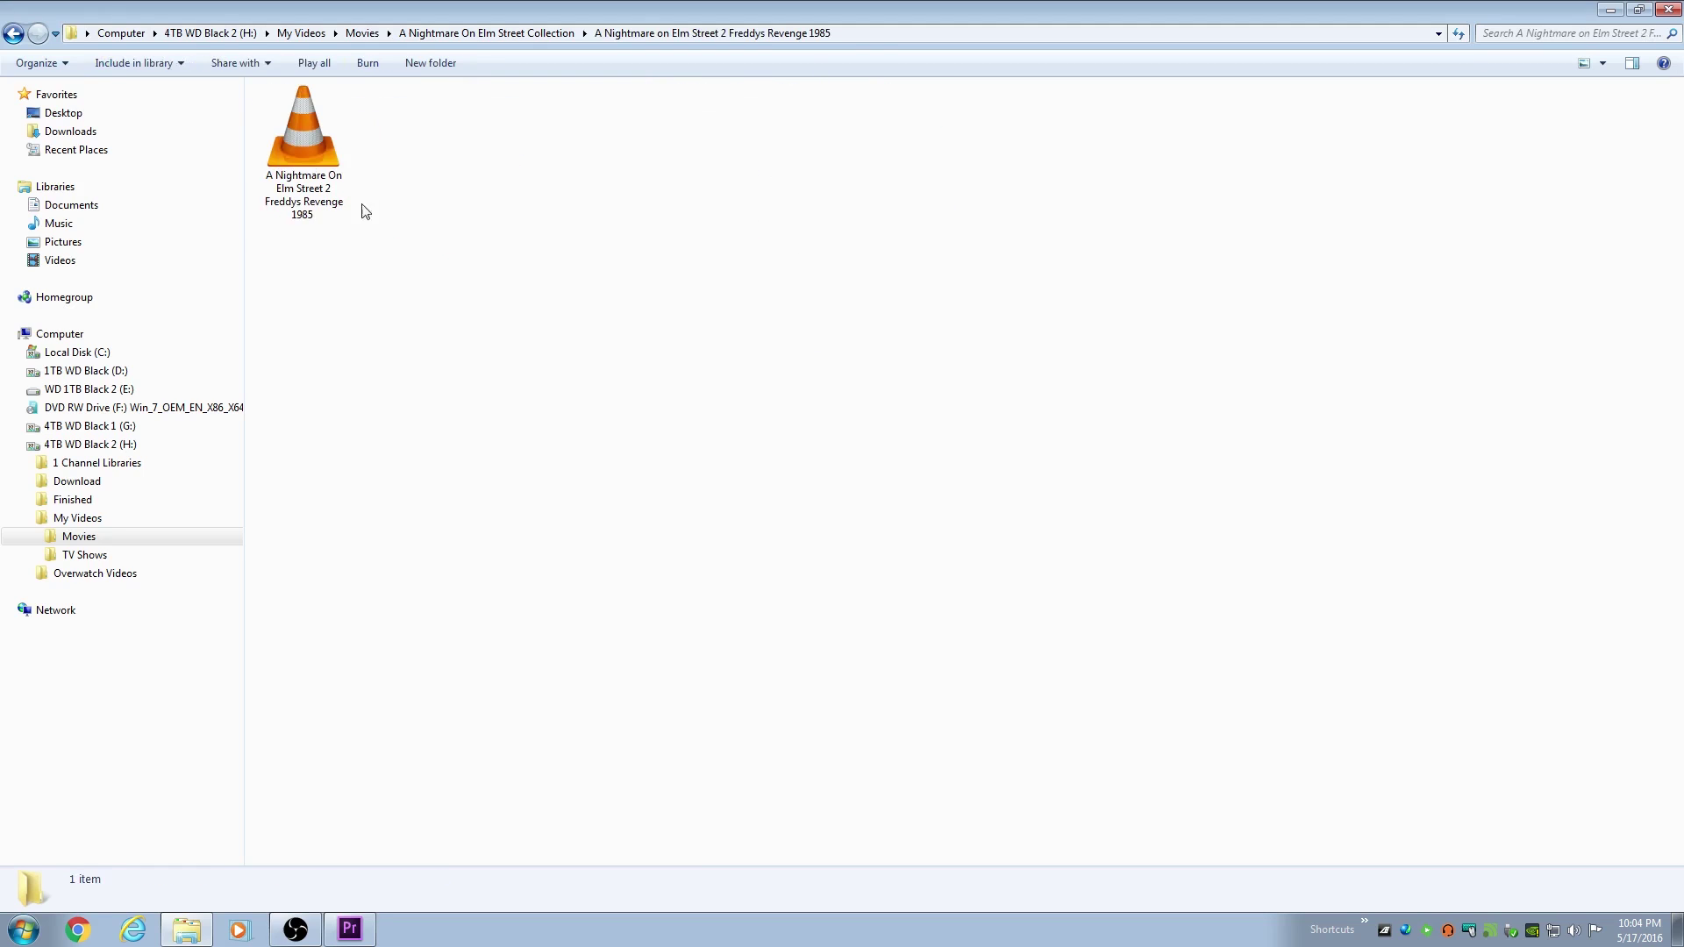
key("BackSpace")
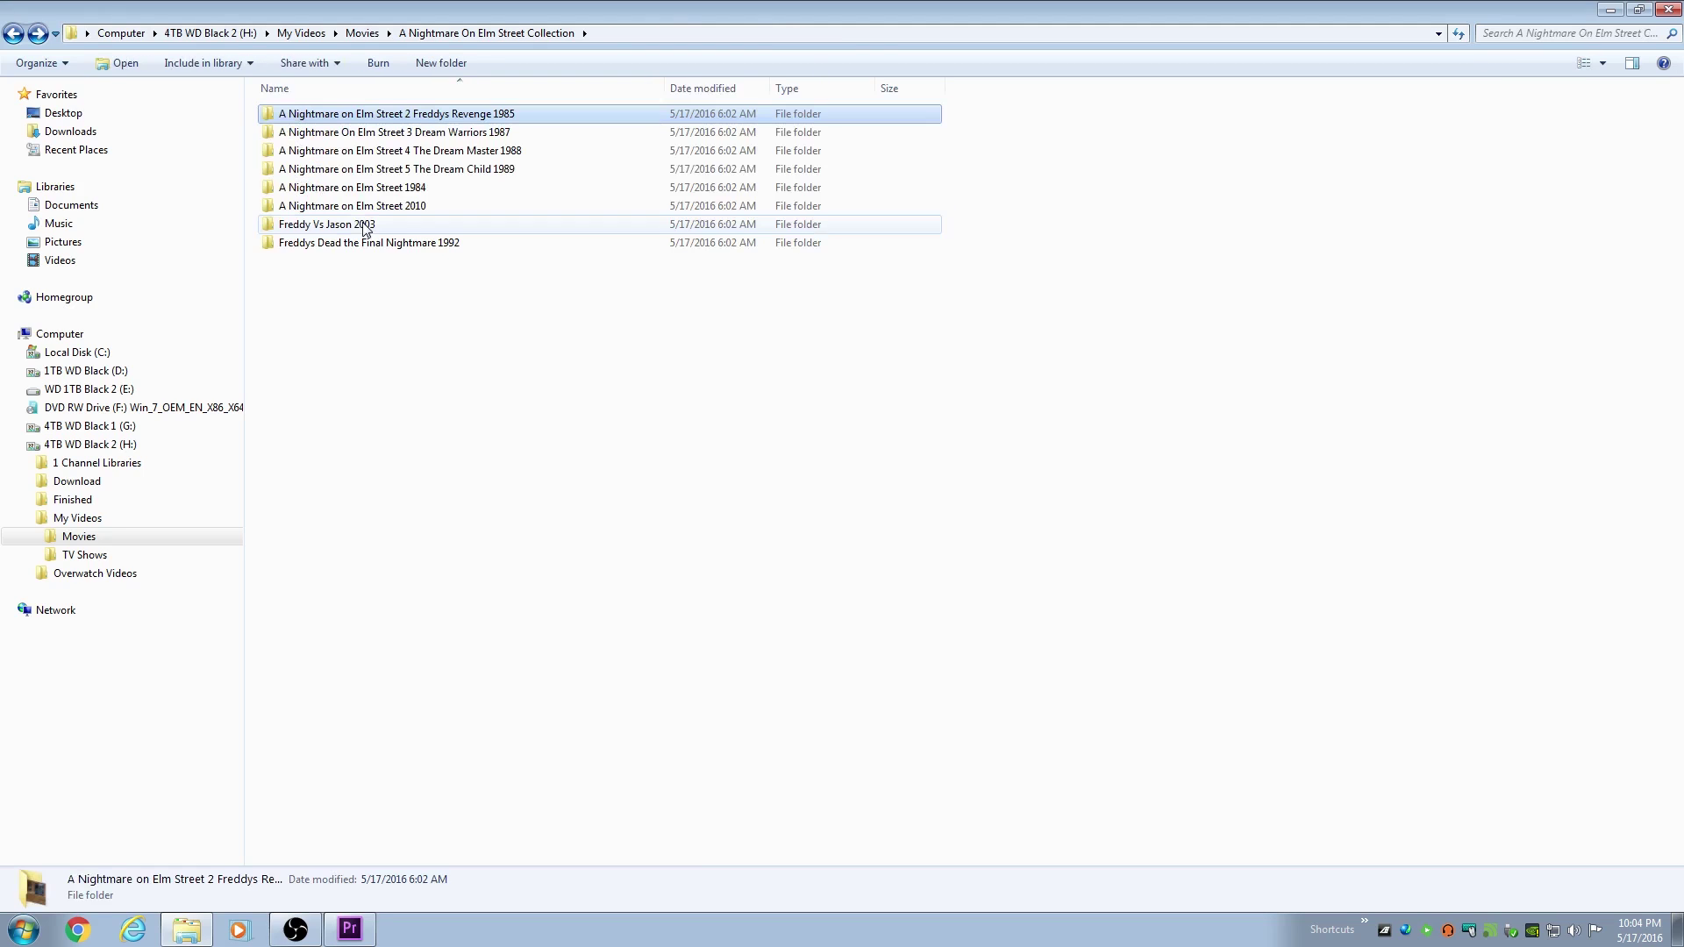
double_click(355, 134)
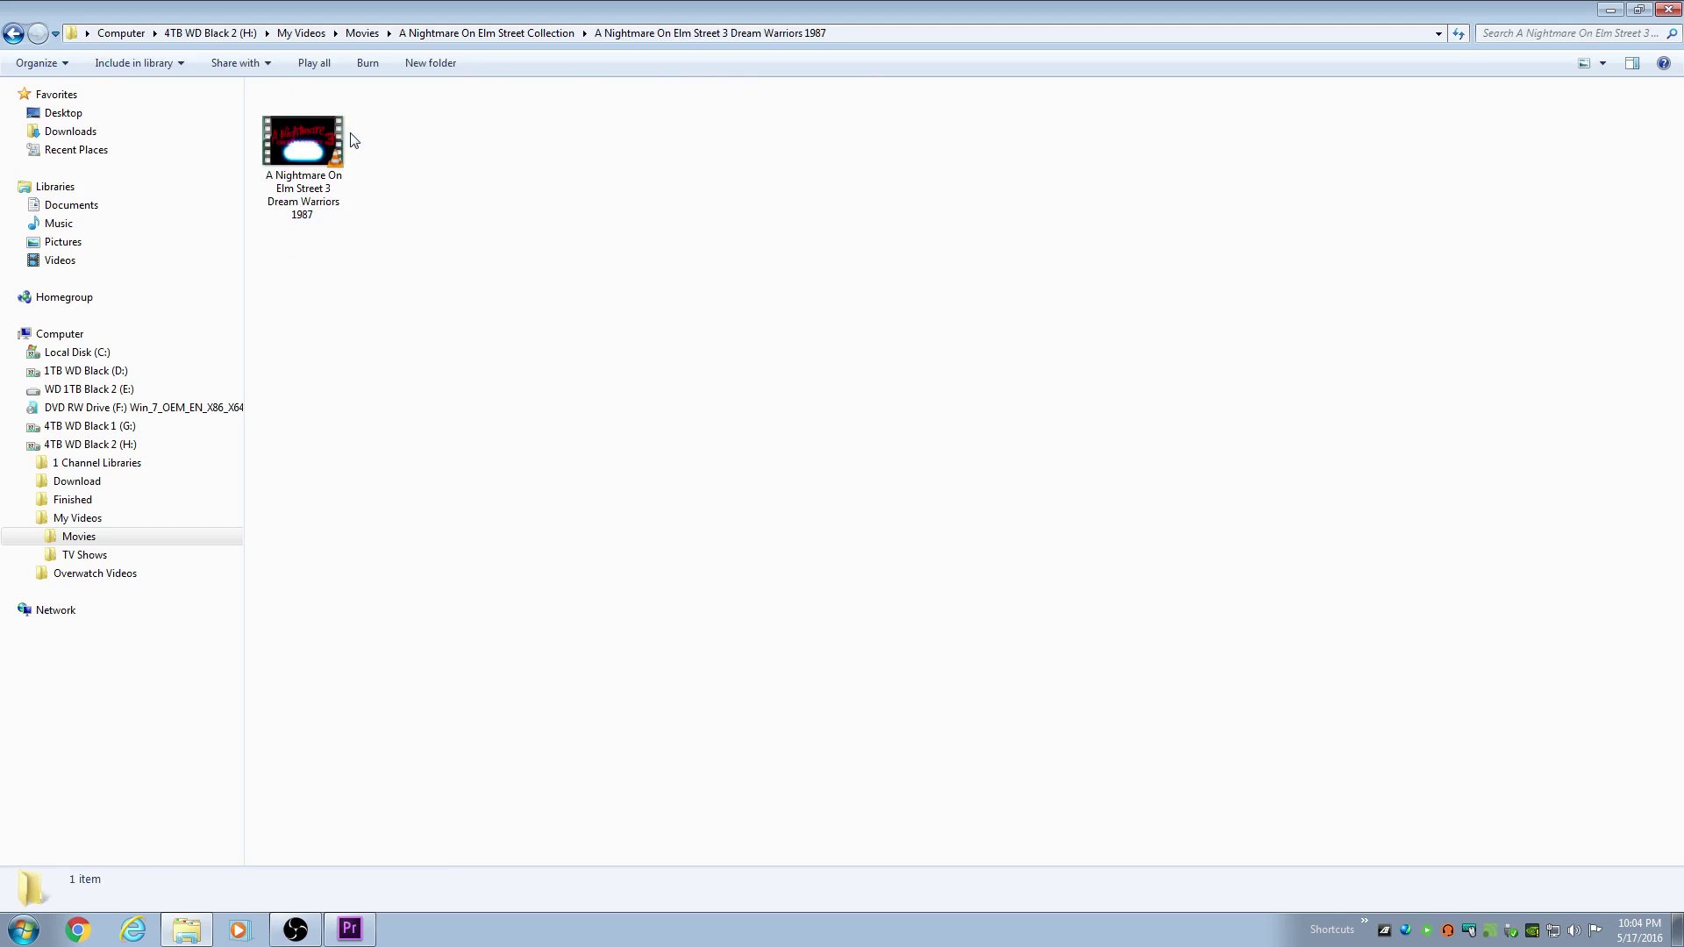
key("BackSpace")
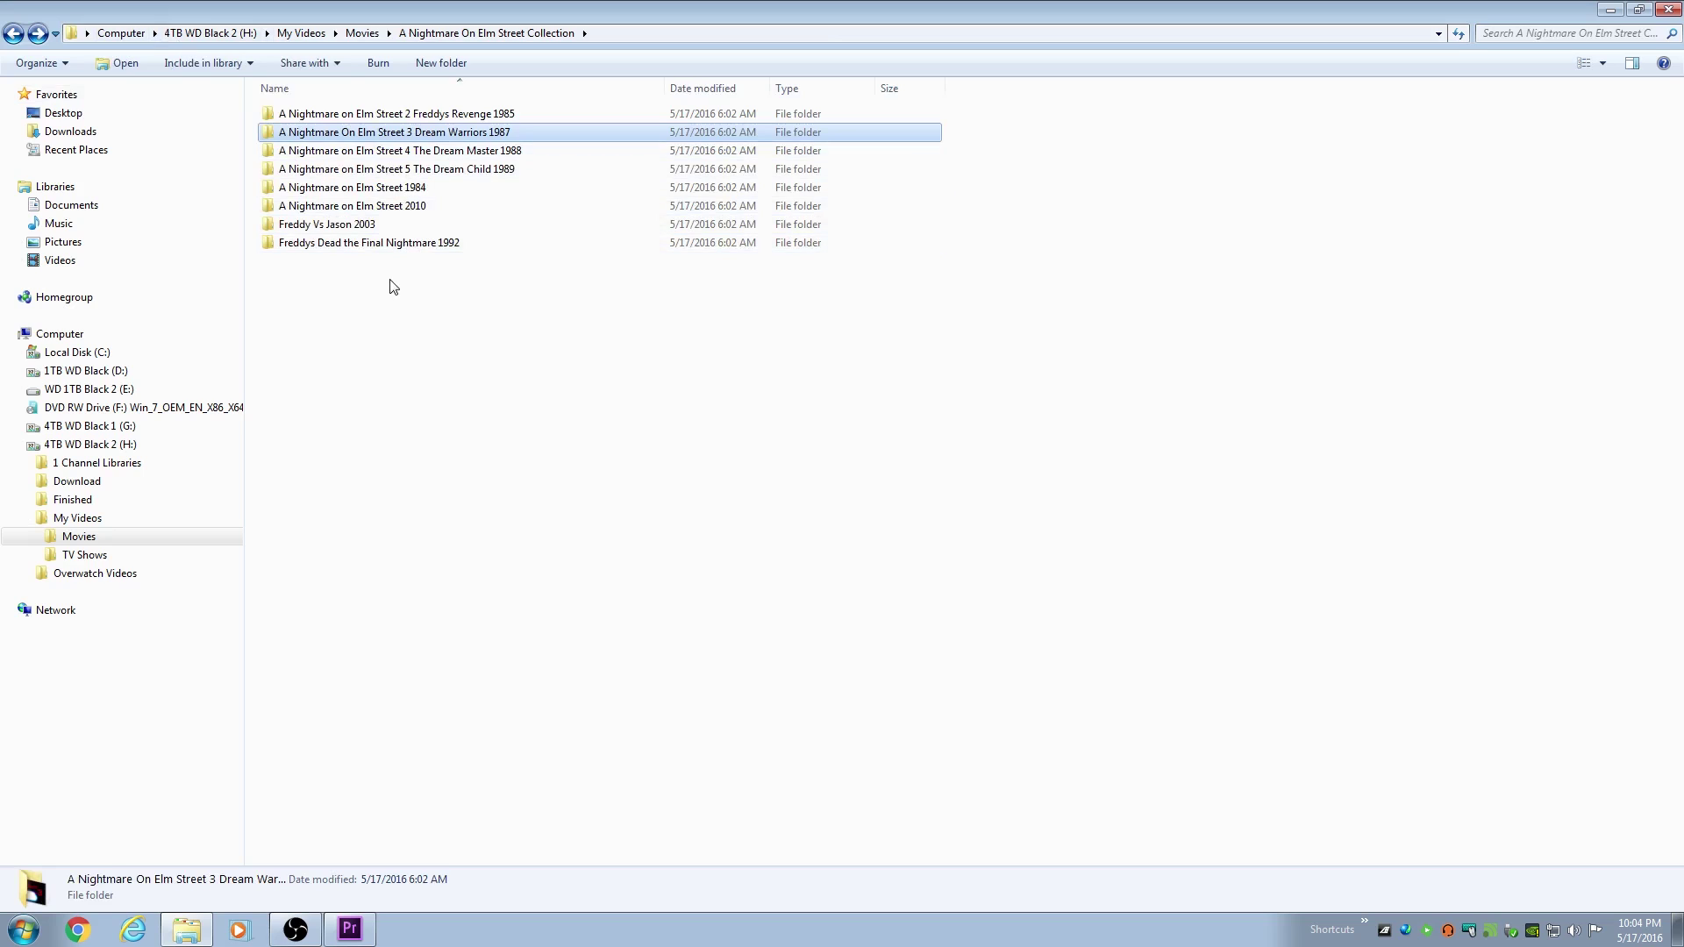
key("BackSpace")
left_click(397, 321)
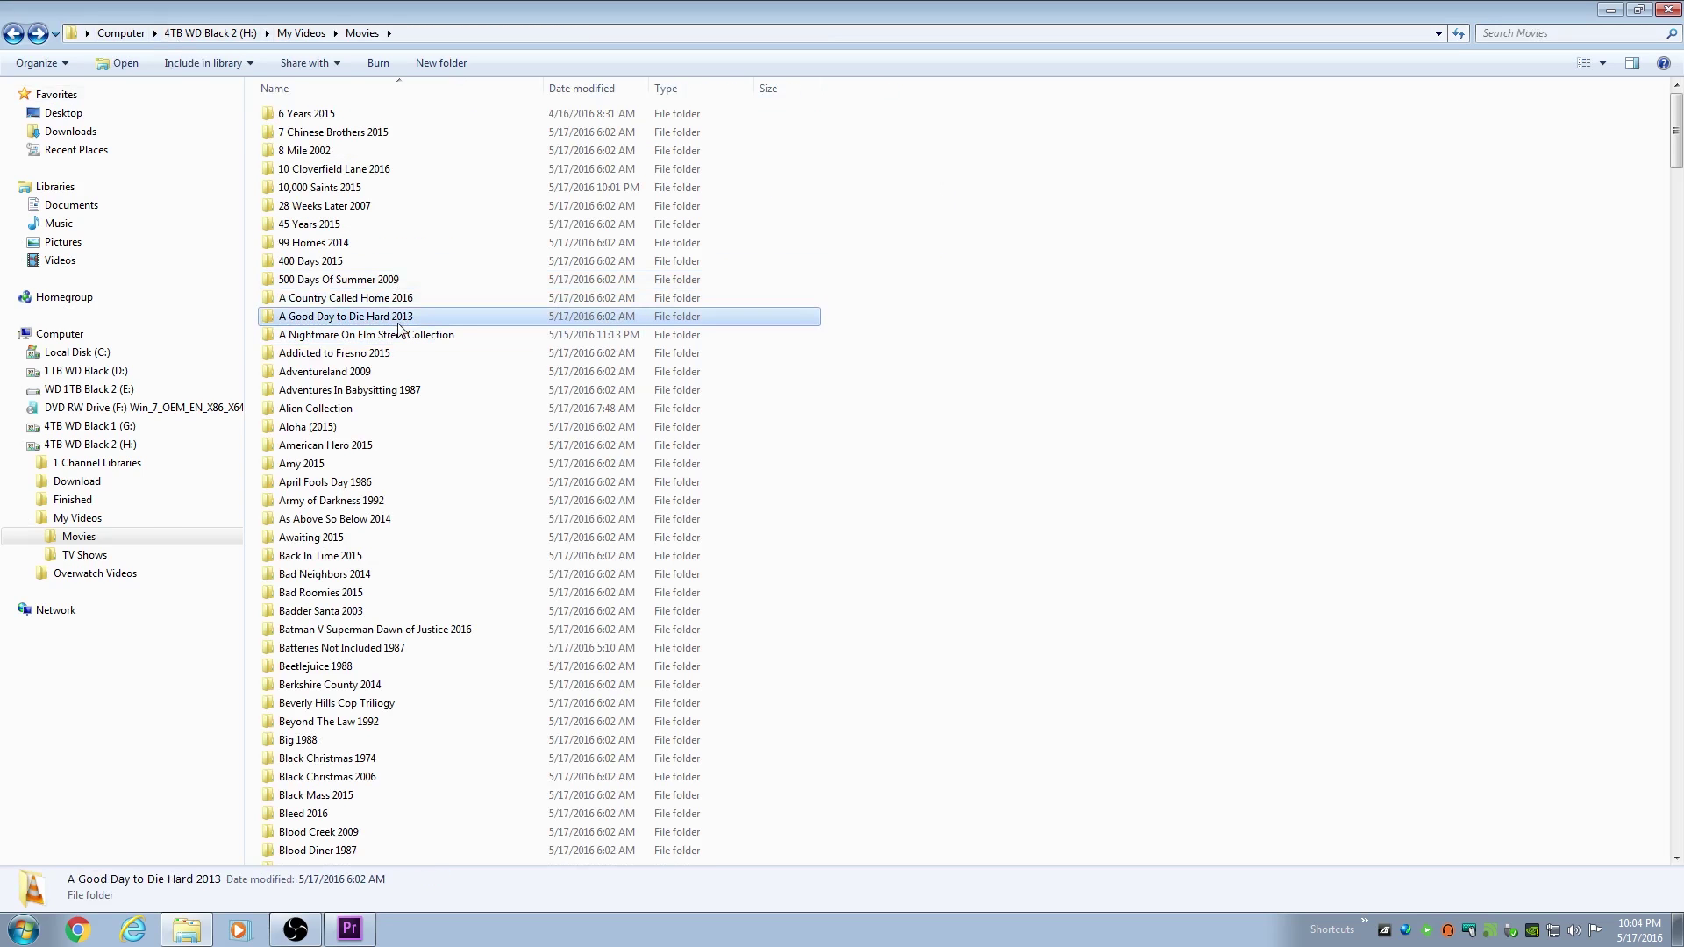
Find the Halloween Collection folder in Movies and open it.
type("hal")
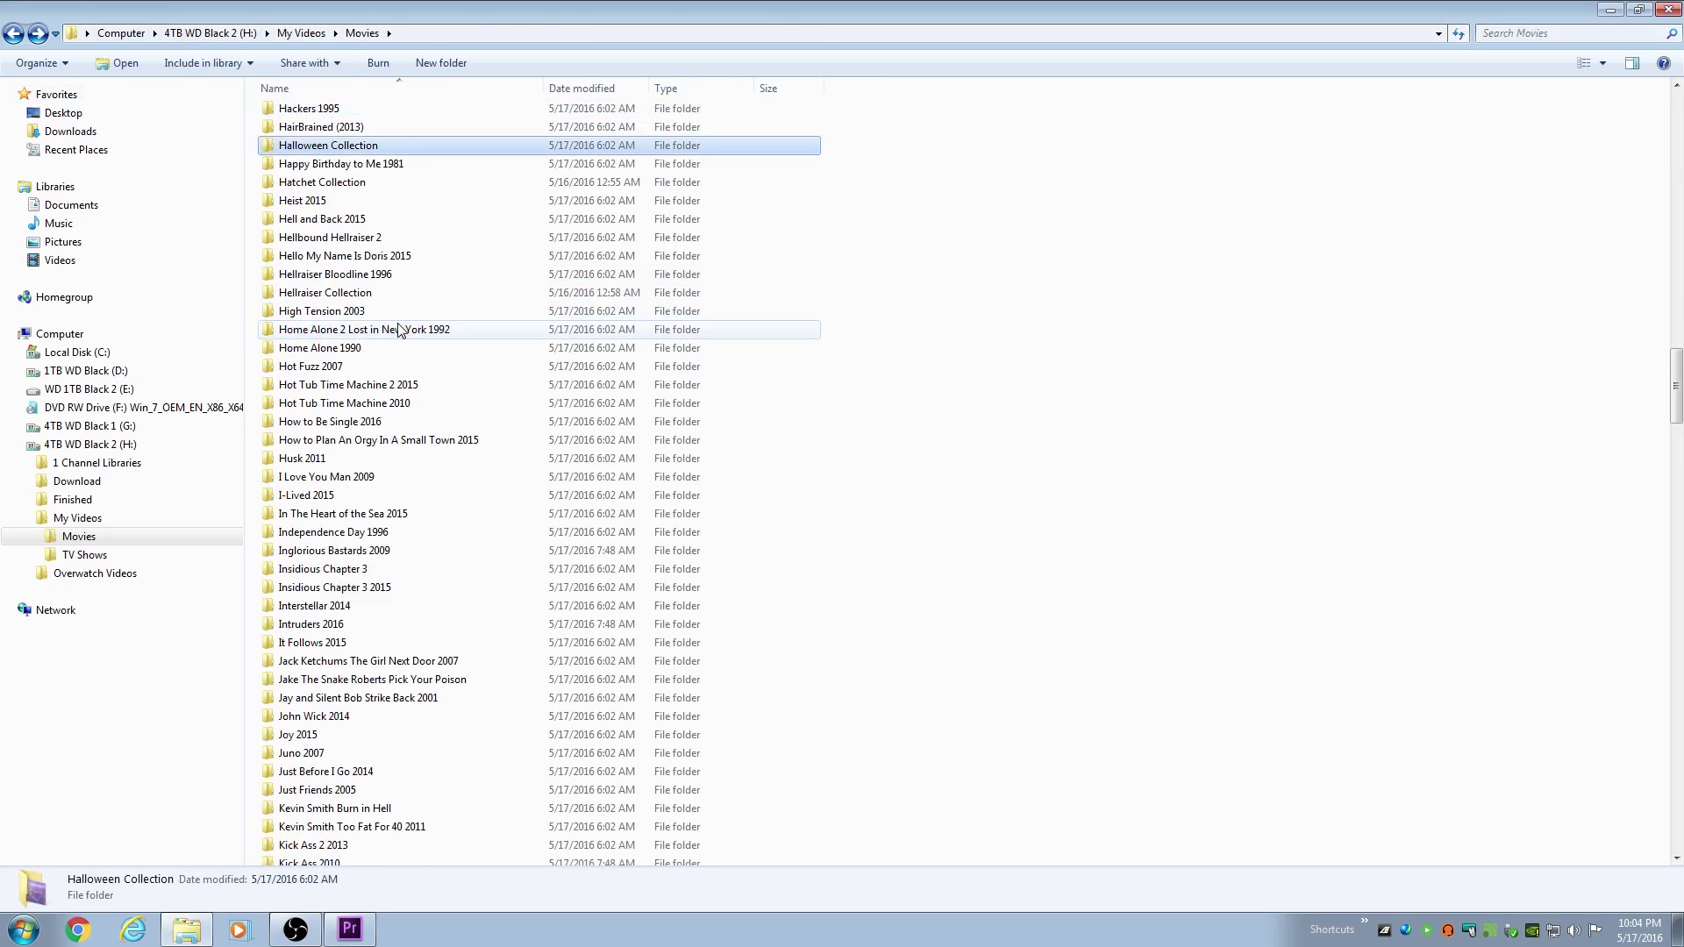
double_click(315, 149)
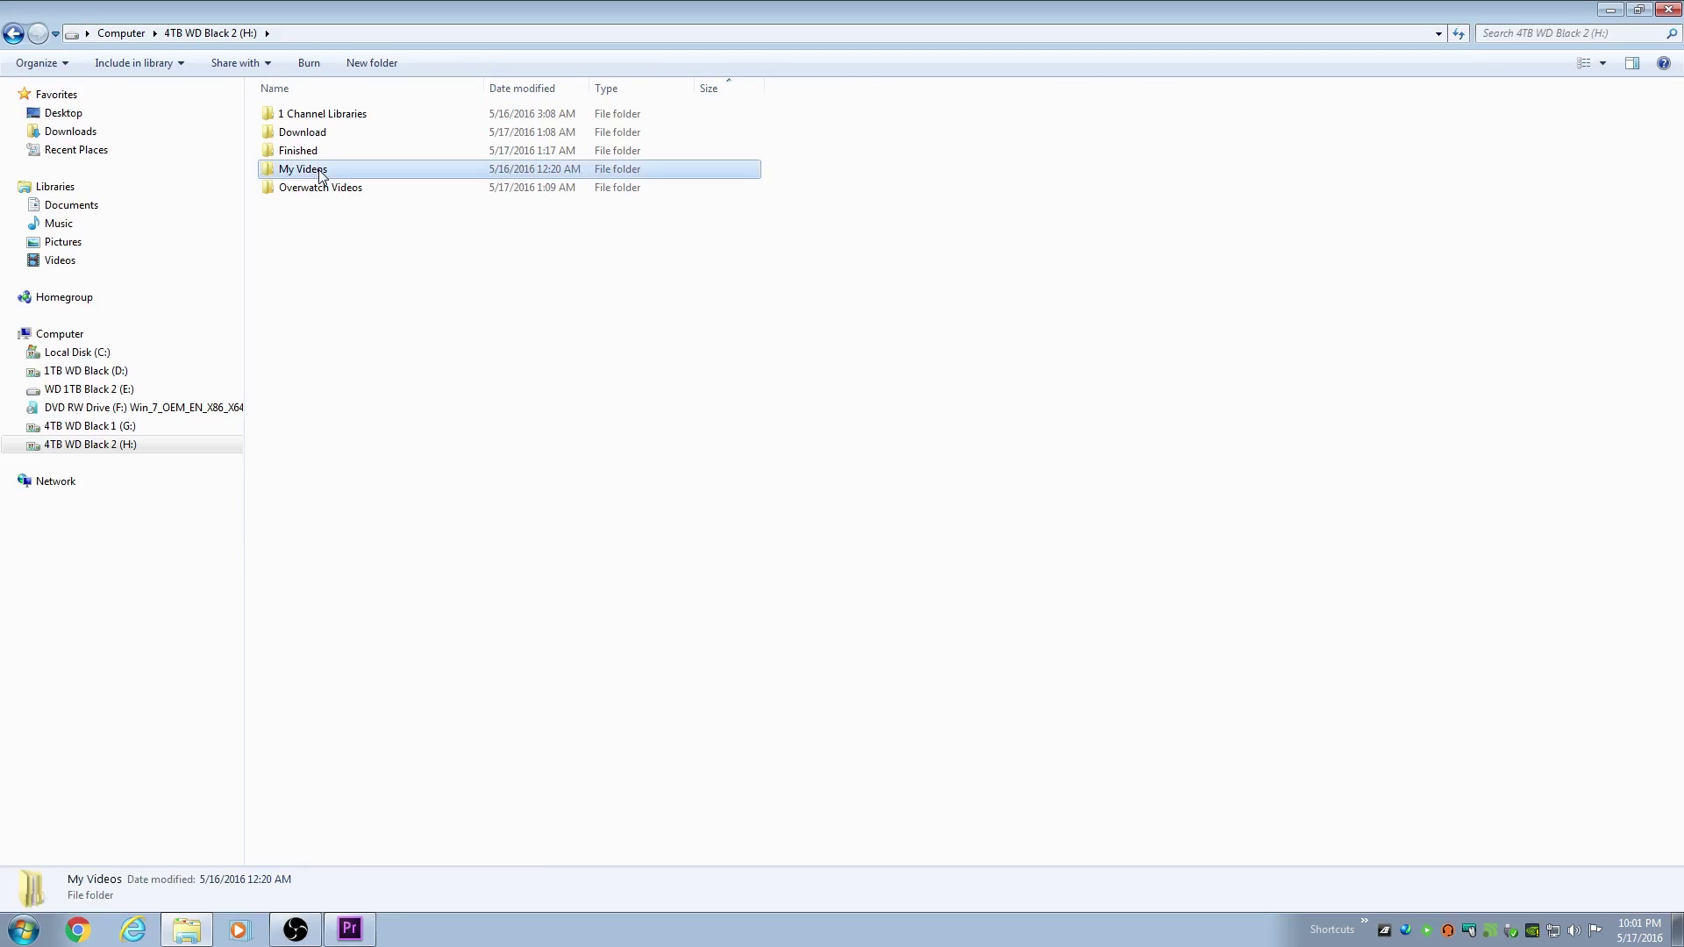
Open Movies in My Videos and examine the contents of the 6 Years 2015 and 7 Chinese Brothers 2015 folders.
double_click(316, 167)
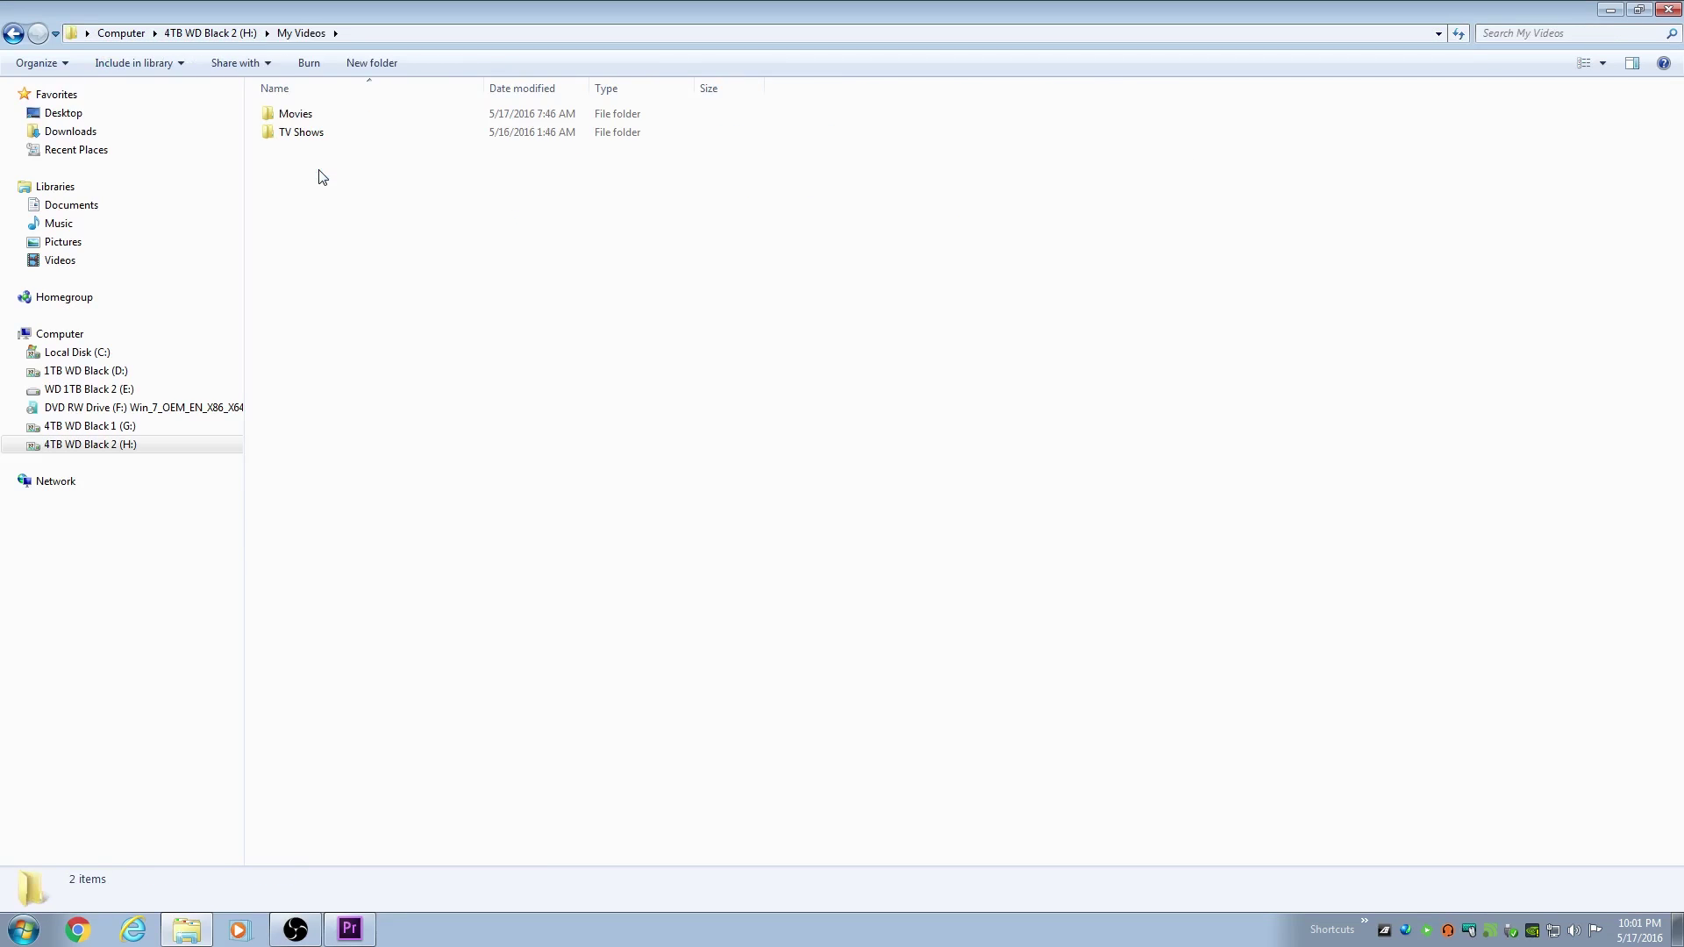
double_click(304, 117)
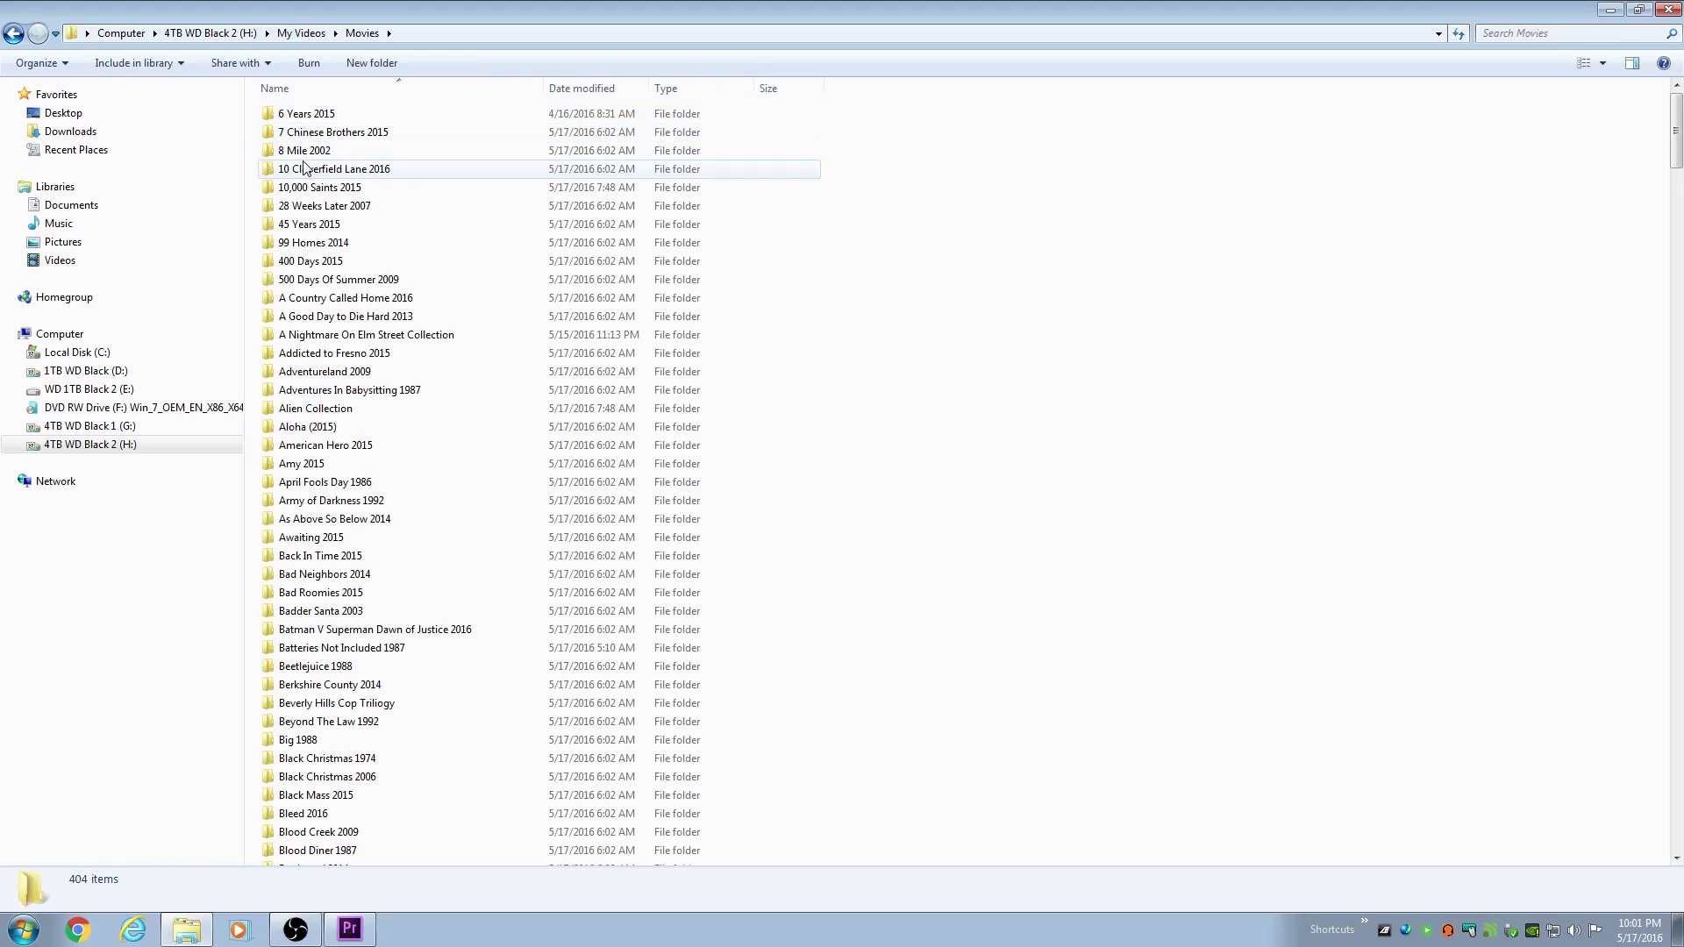
double_click(305, 115)
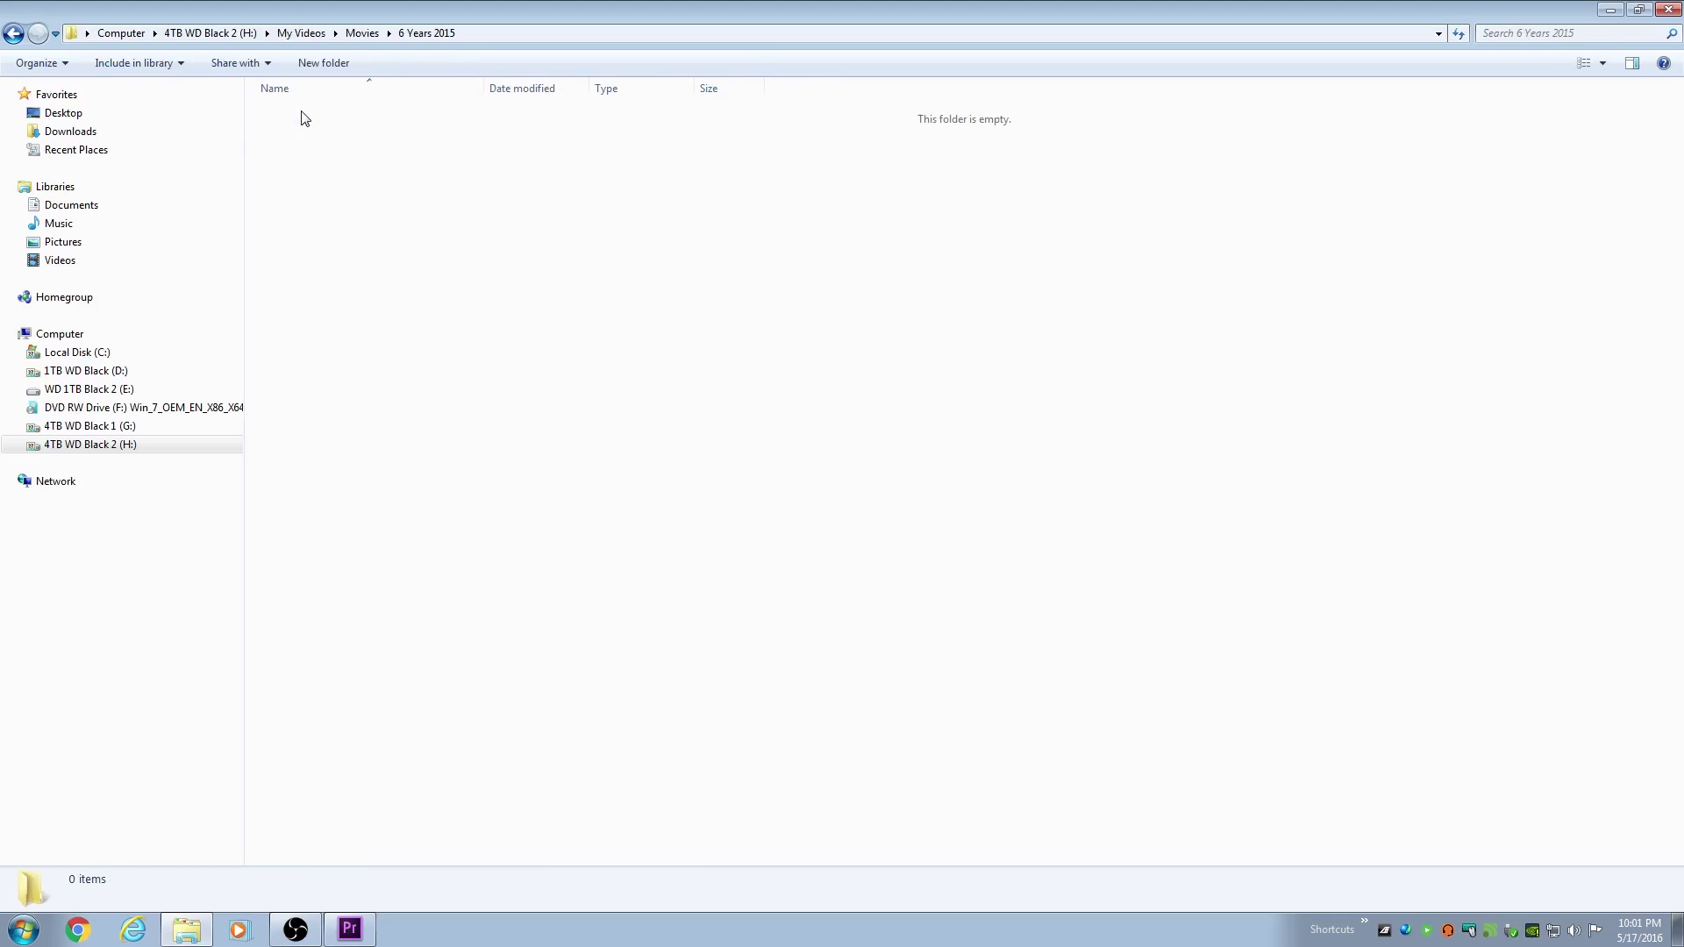
key("BackSpace")
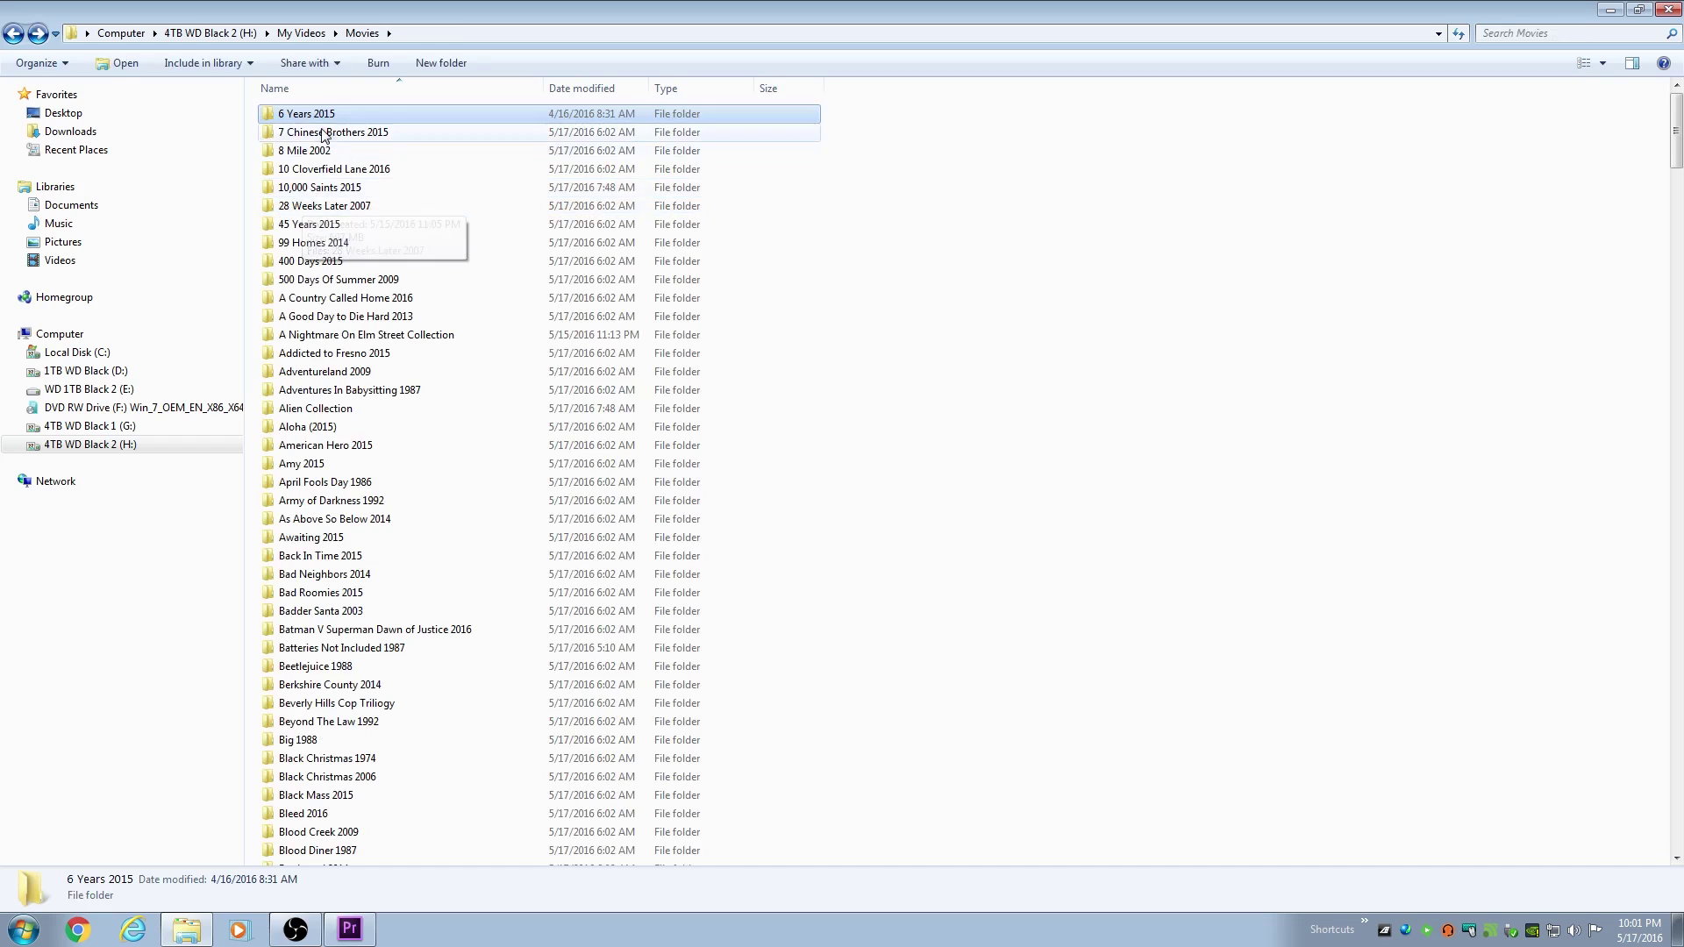
double_click(322, 134)
key("BackSpace")
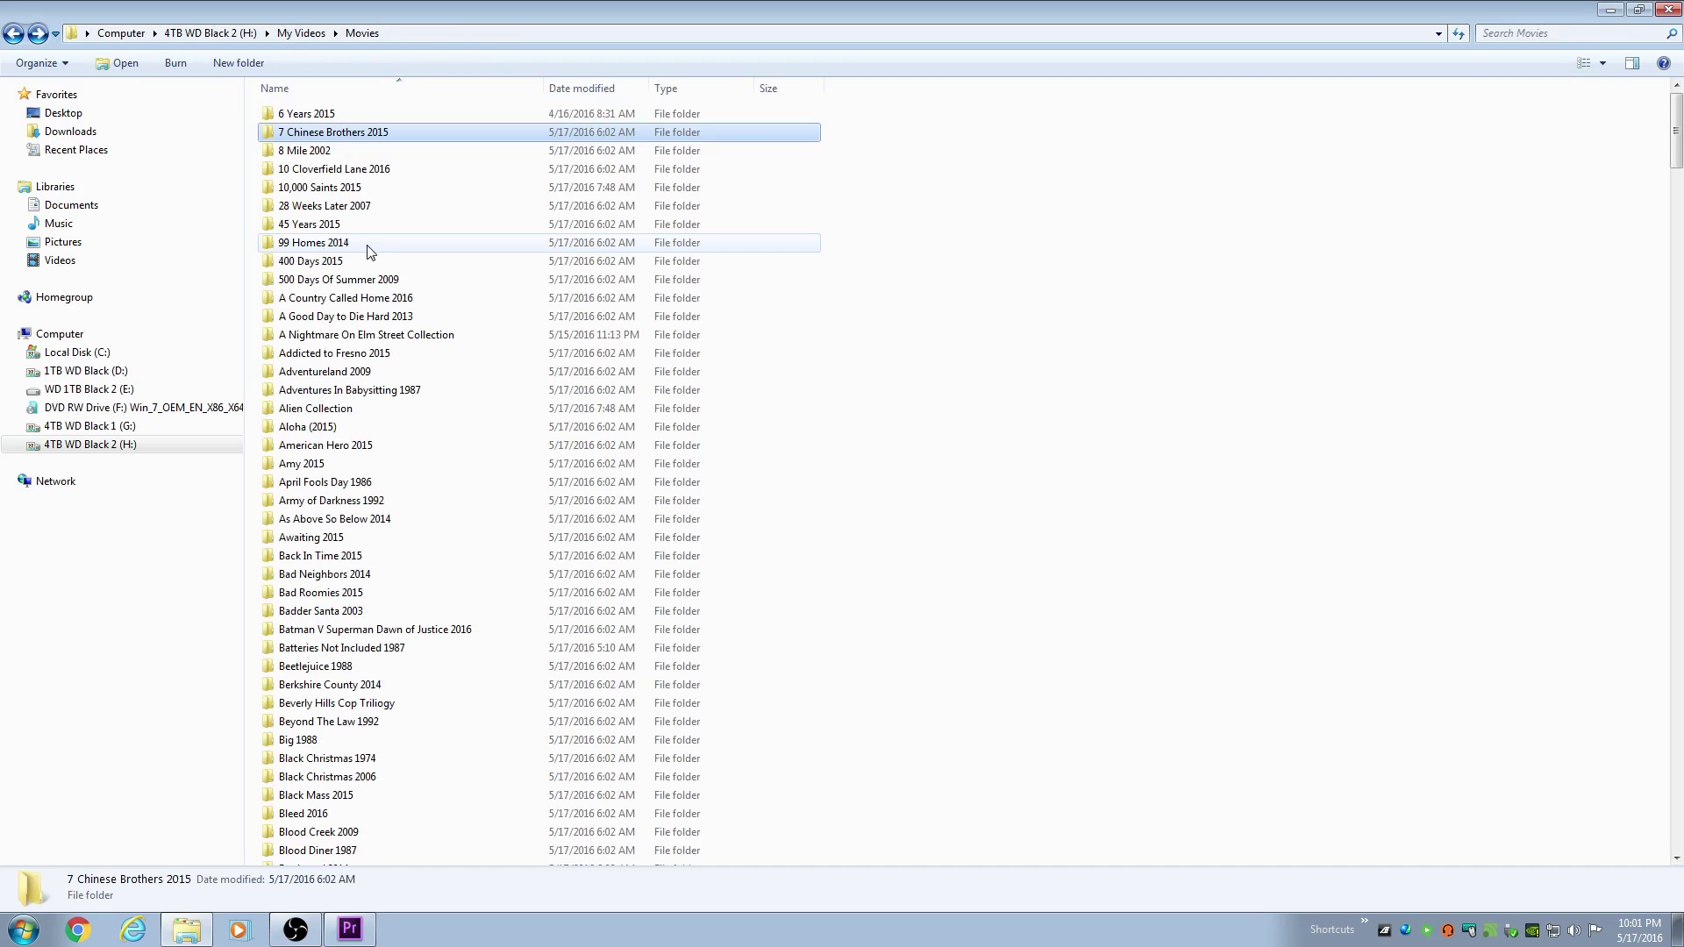
left_click(337, 208)
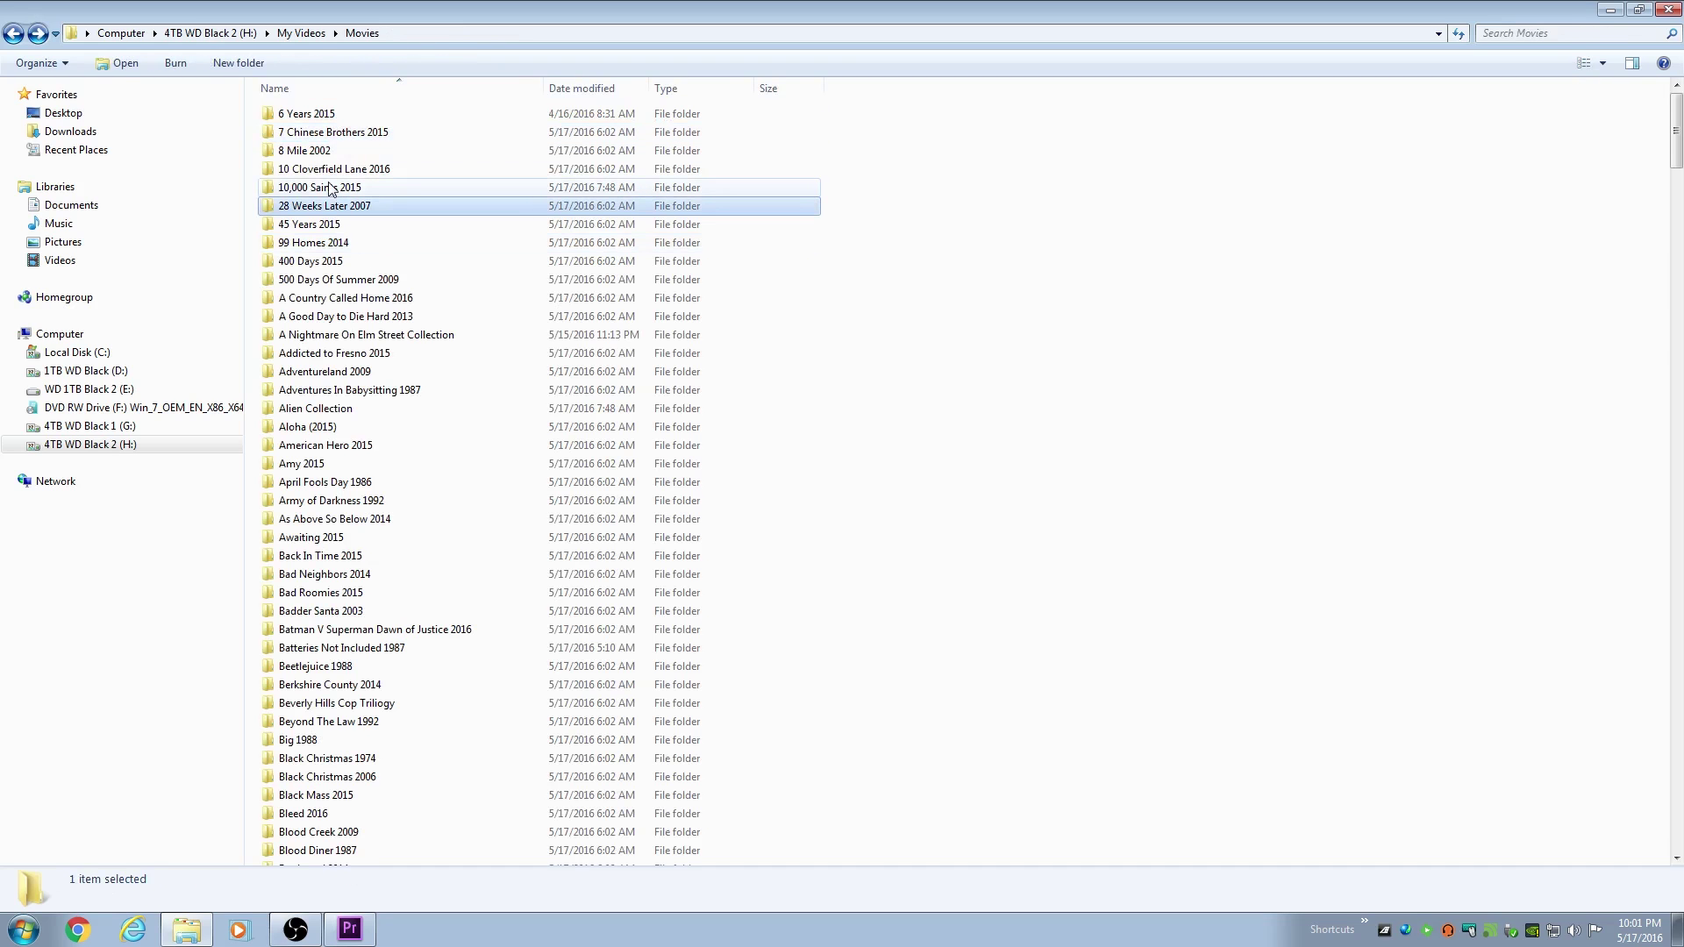
left_click_drag(337, 207, 320, 188)
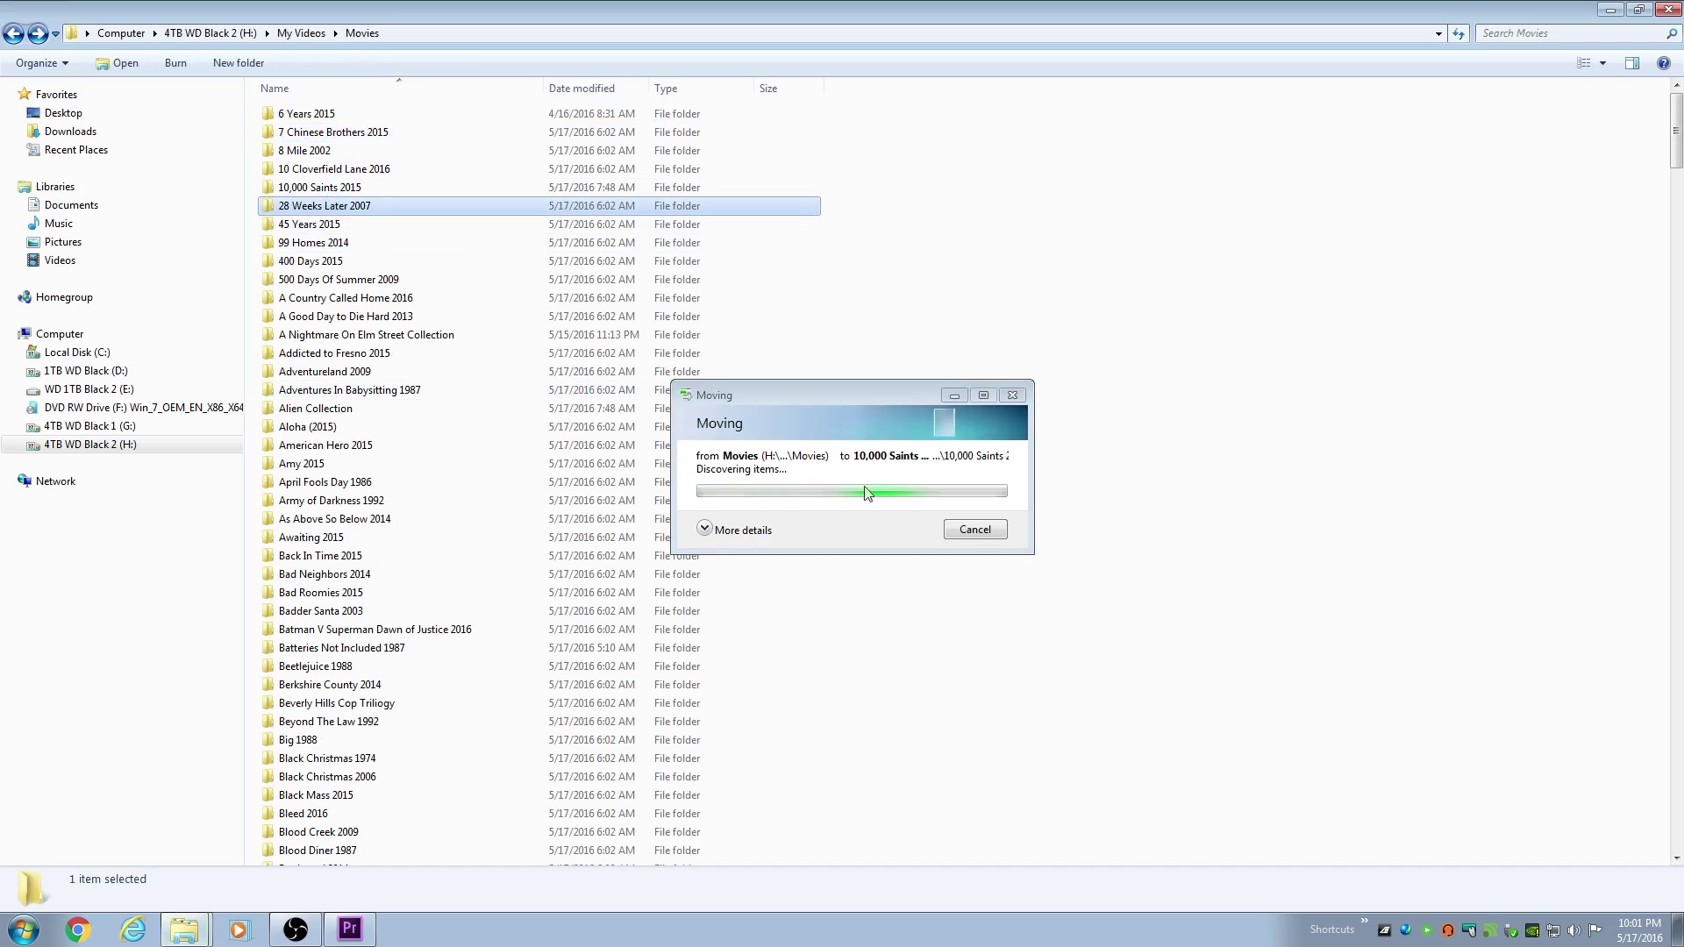
left_click(976, 530)
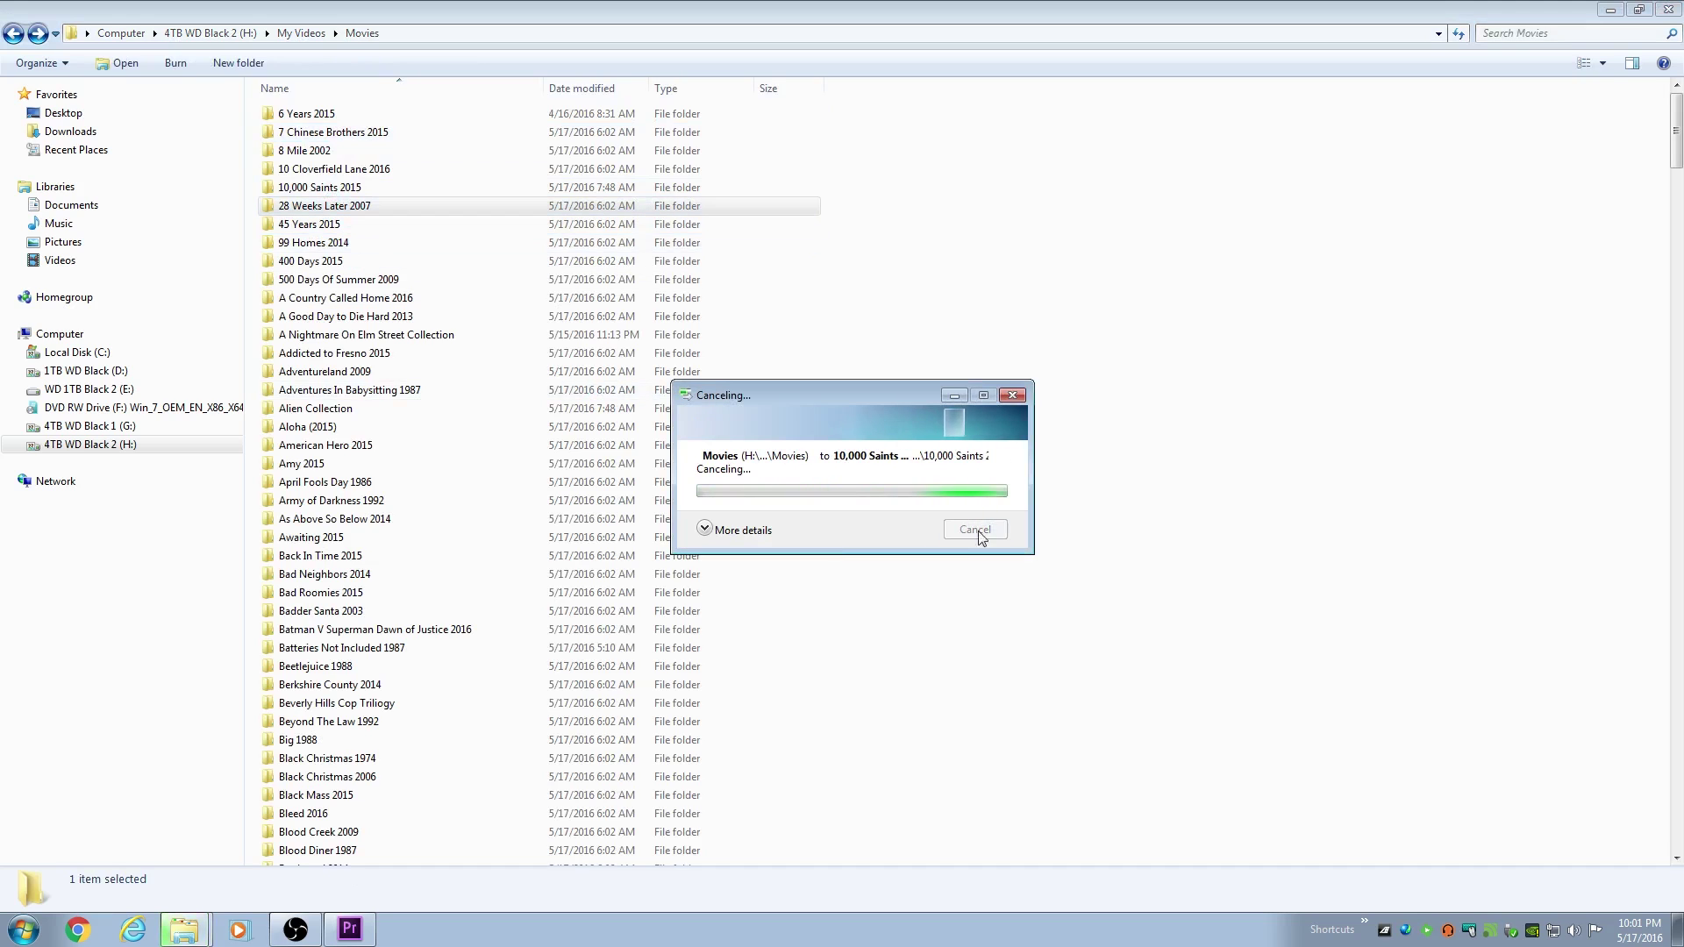
left_click(705, 529)
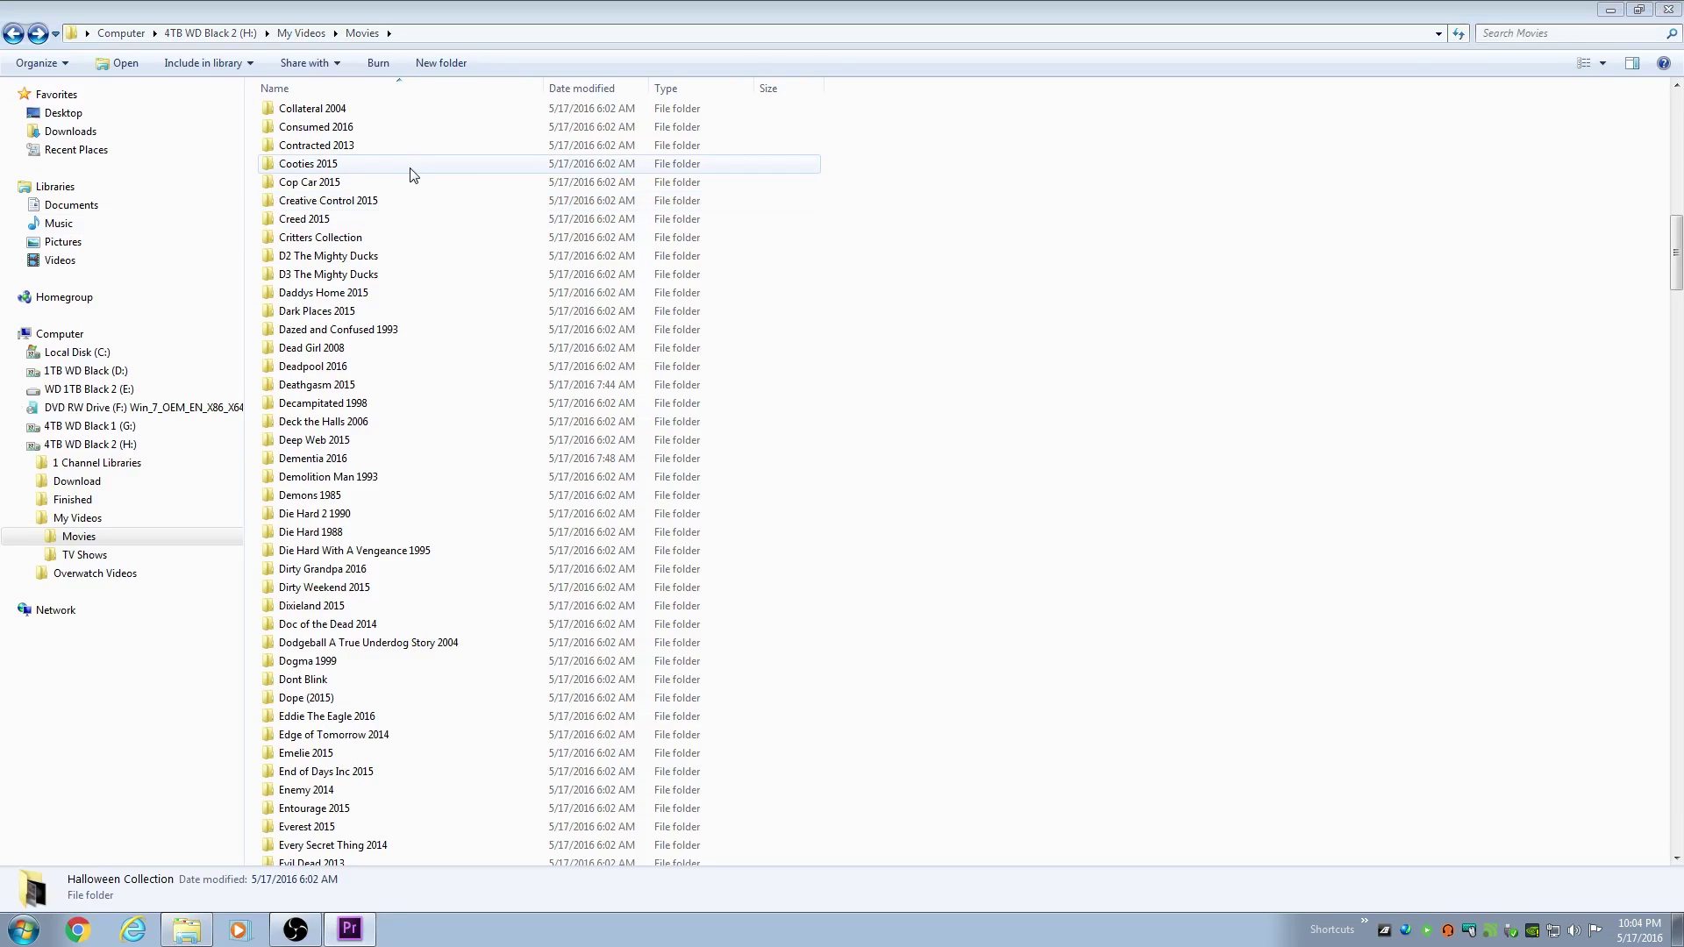
Return to the beginning of the Movies list and examine the 99 Homes 2014 and 45 Years 2015 folders.
left_click(330, 164)
scroll(330, 165, "up", 20)
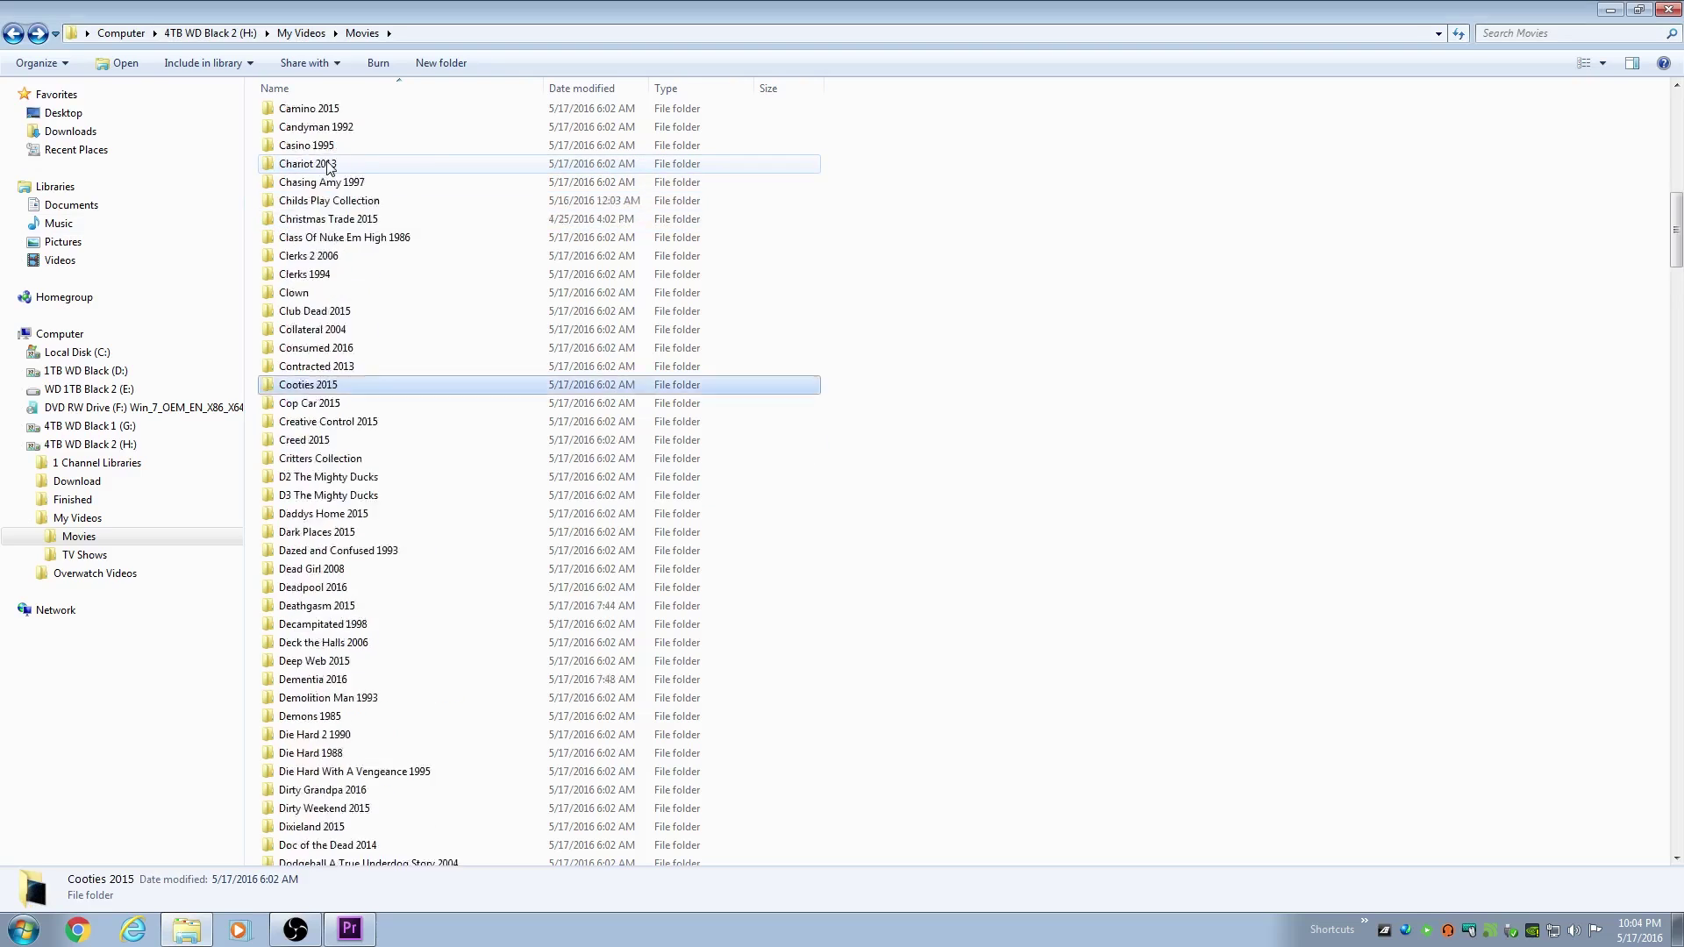
scroll(330, 164, "up", 4)
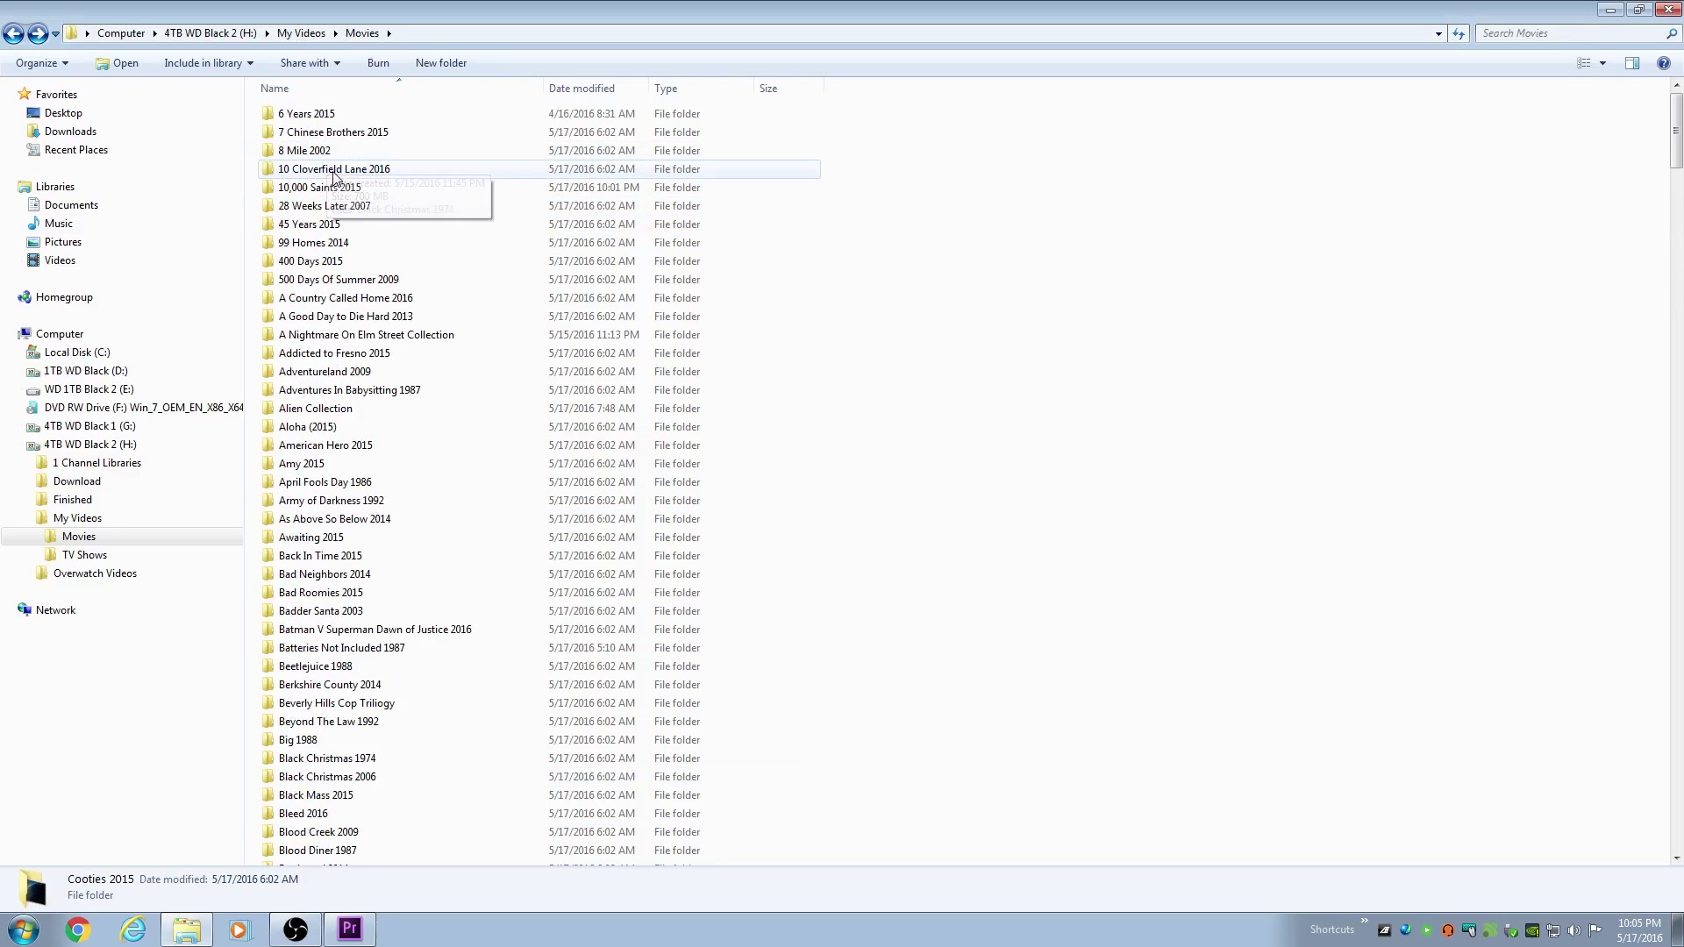
double_click(315, 243)
key("BackSpace")
double_click(307, 225)
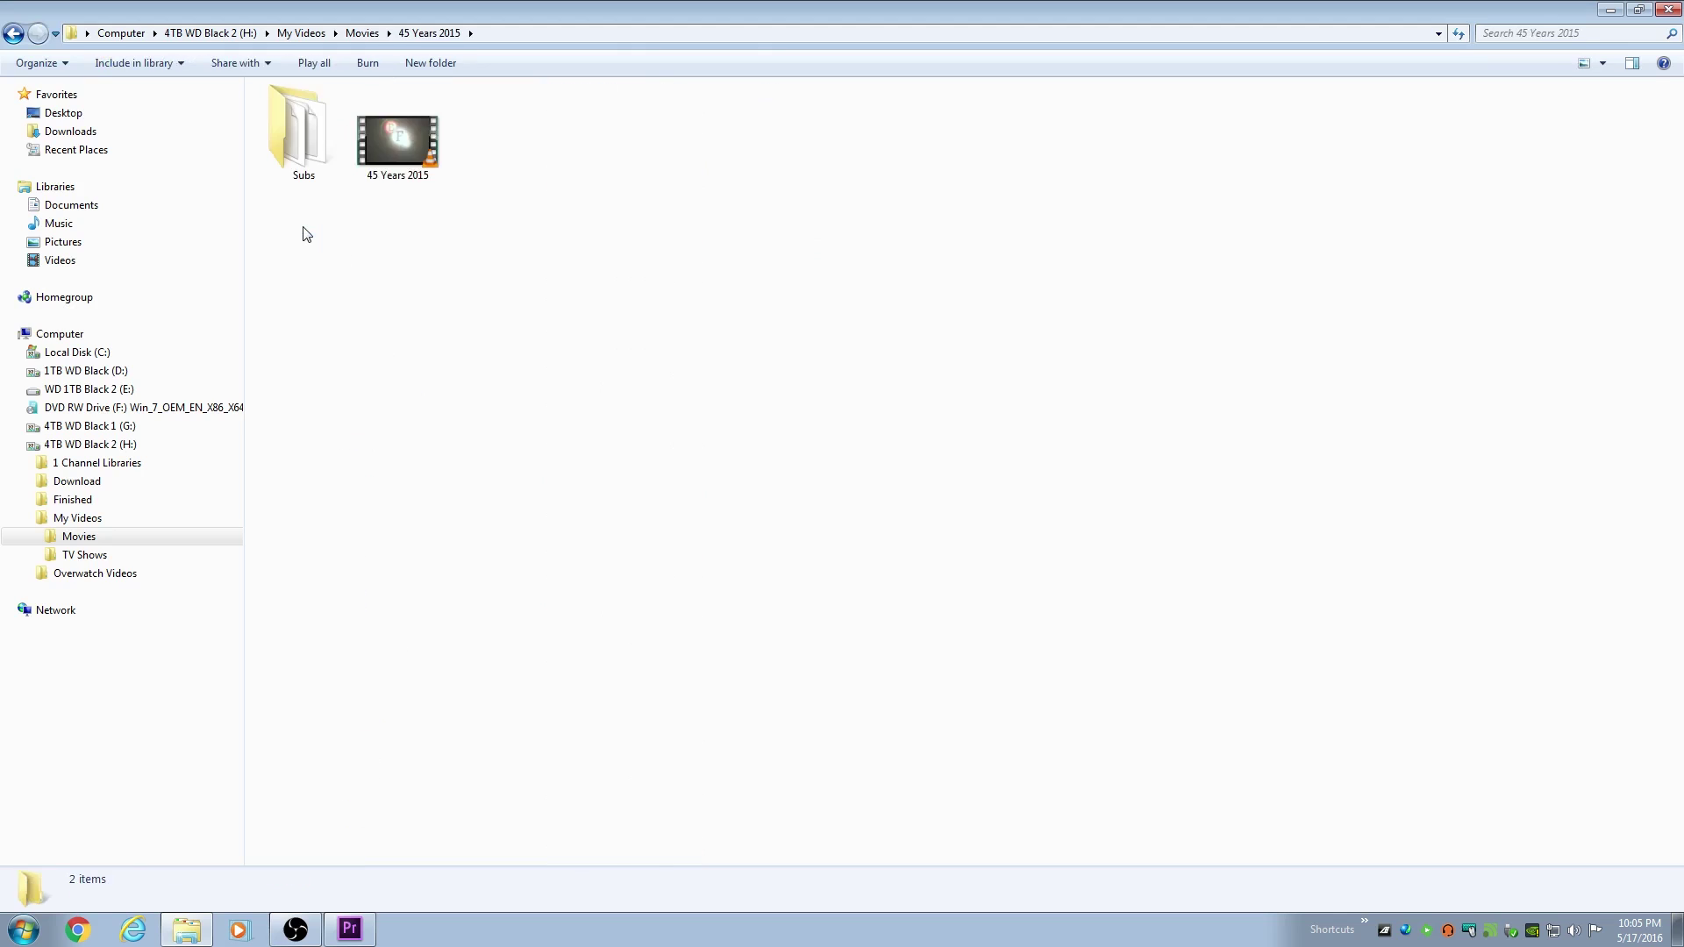
key("BackSpace")
Examine the 500 Days Of Summer 2009, A Country Called Home 2016 and A Good Day to Die Hard 2013 folders.
double_click(306, 281)
key("BackSpace")
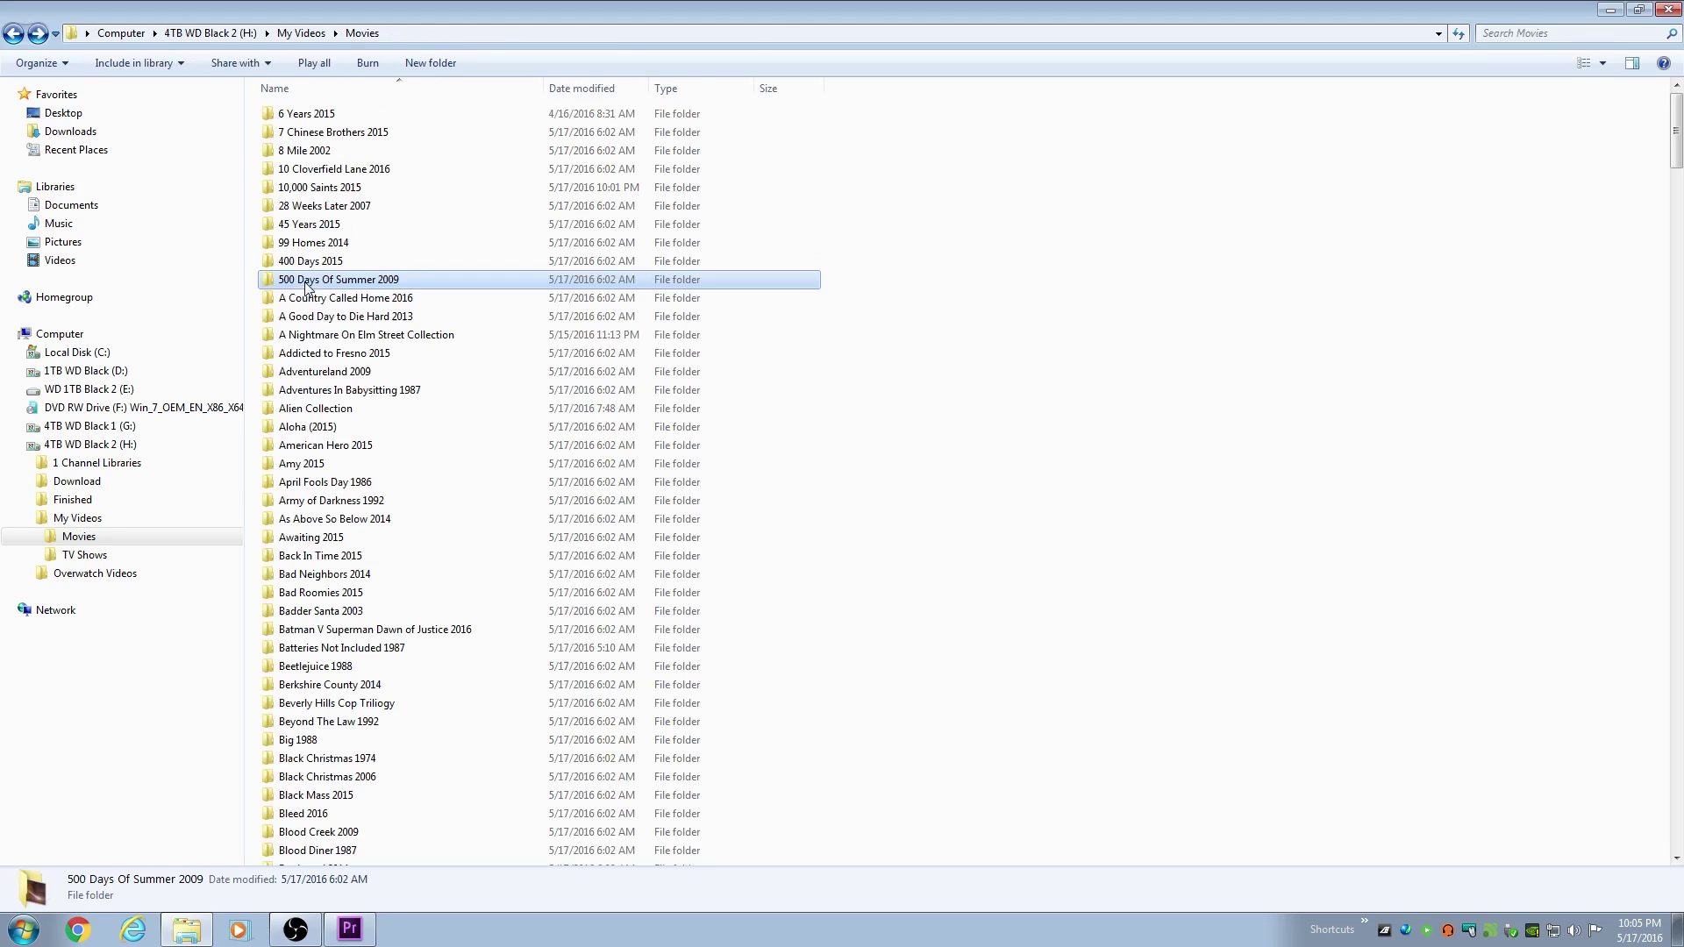
double_click(307, 298)
key("BackSpace")
double_click(304, 317)
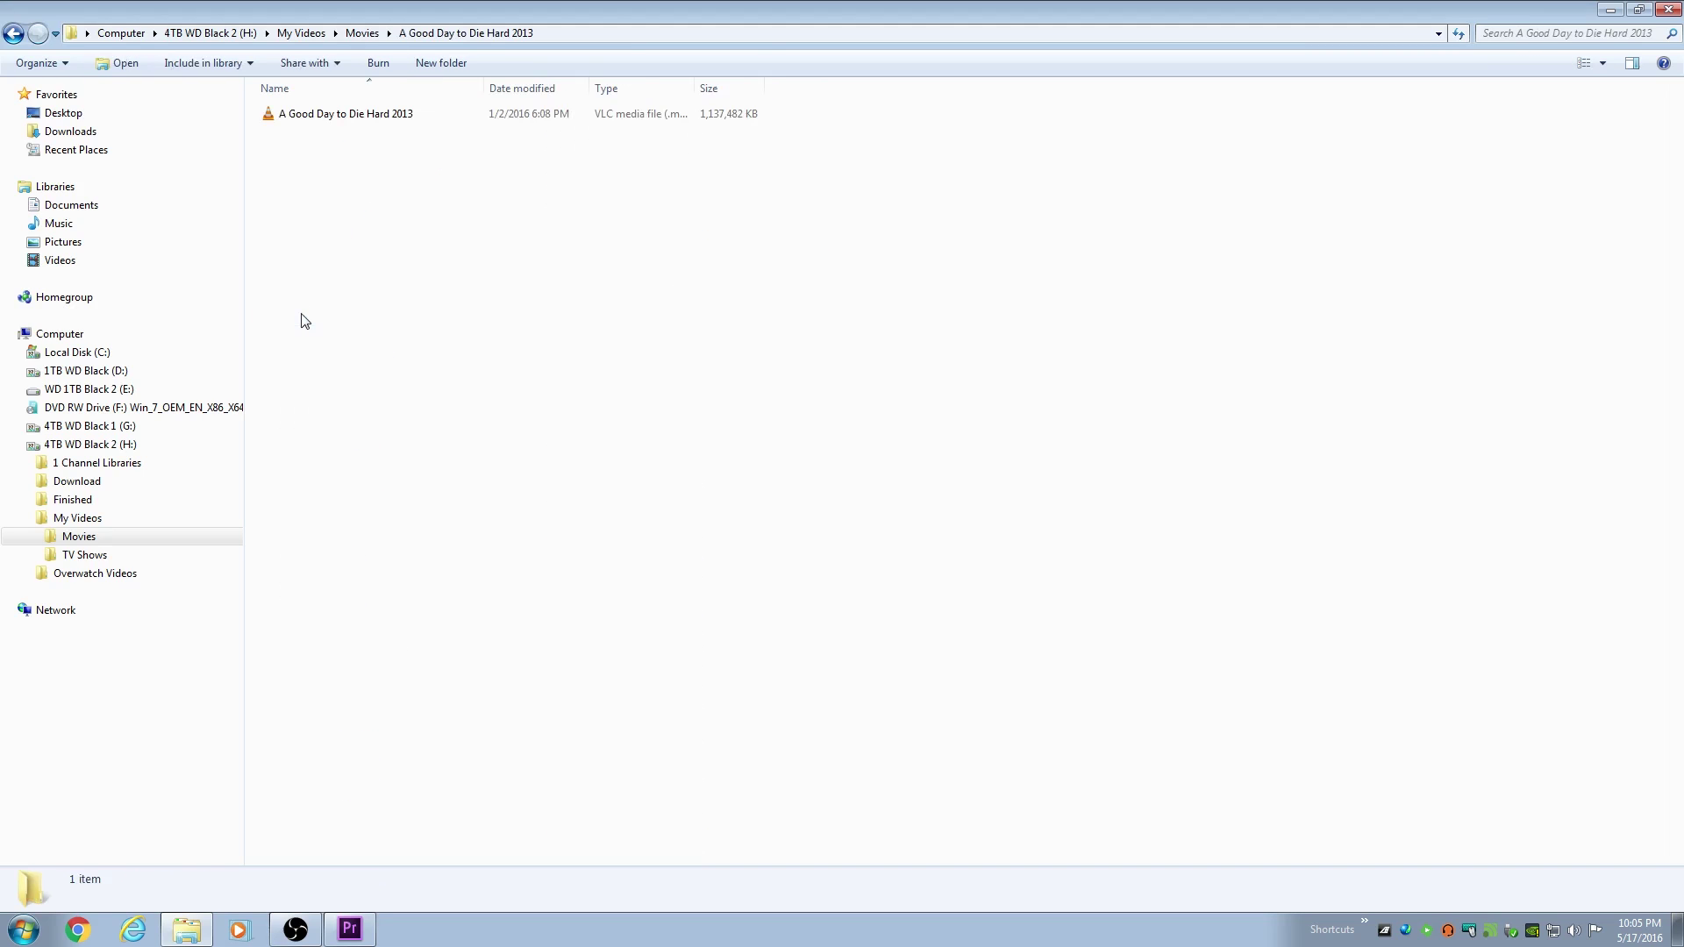
key("BackSpace")
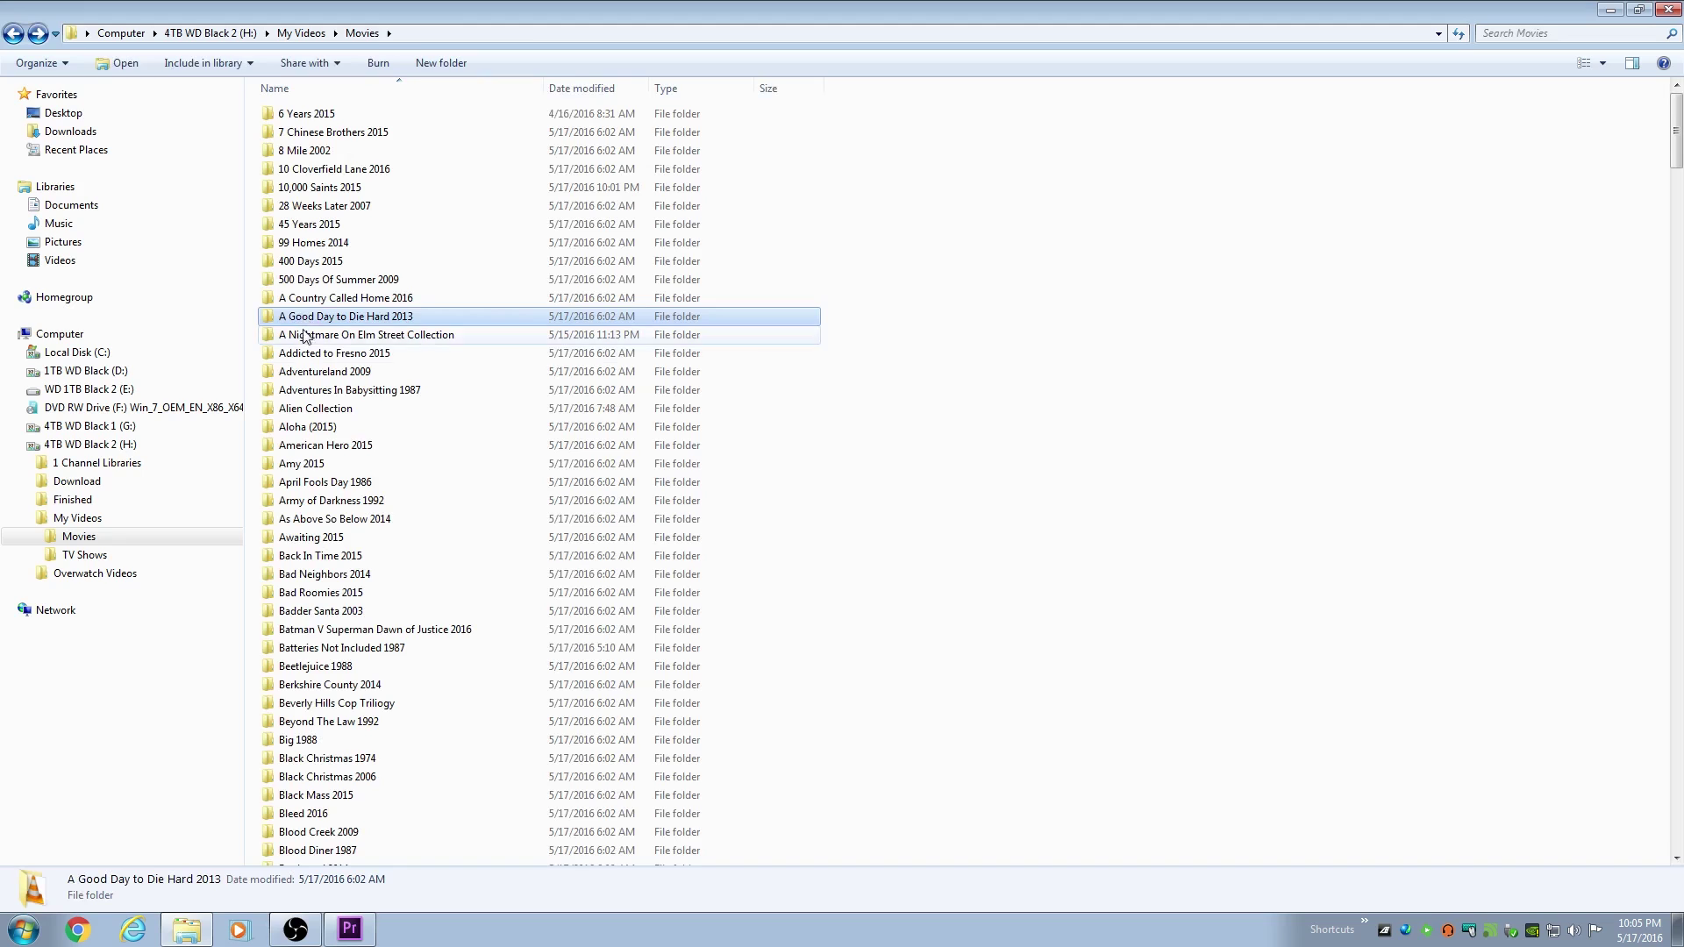
In the A Nightmare On Elm Street Collection, examine the Freddys Revenge 1985 and Dream Warriors 1987 subfolders.
double_click(389, 336)
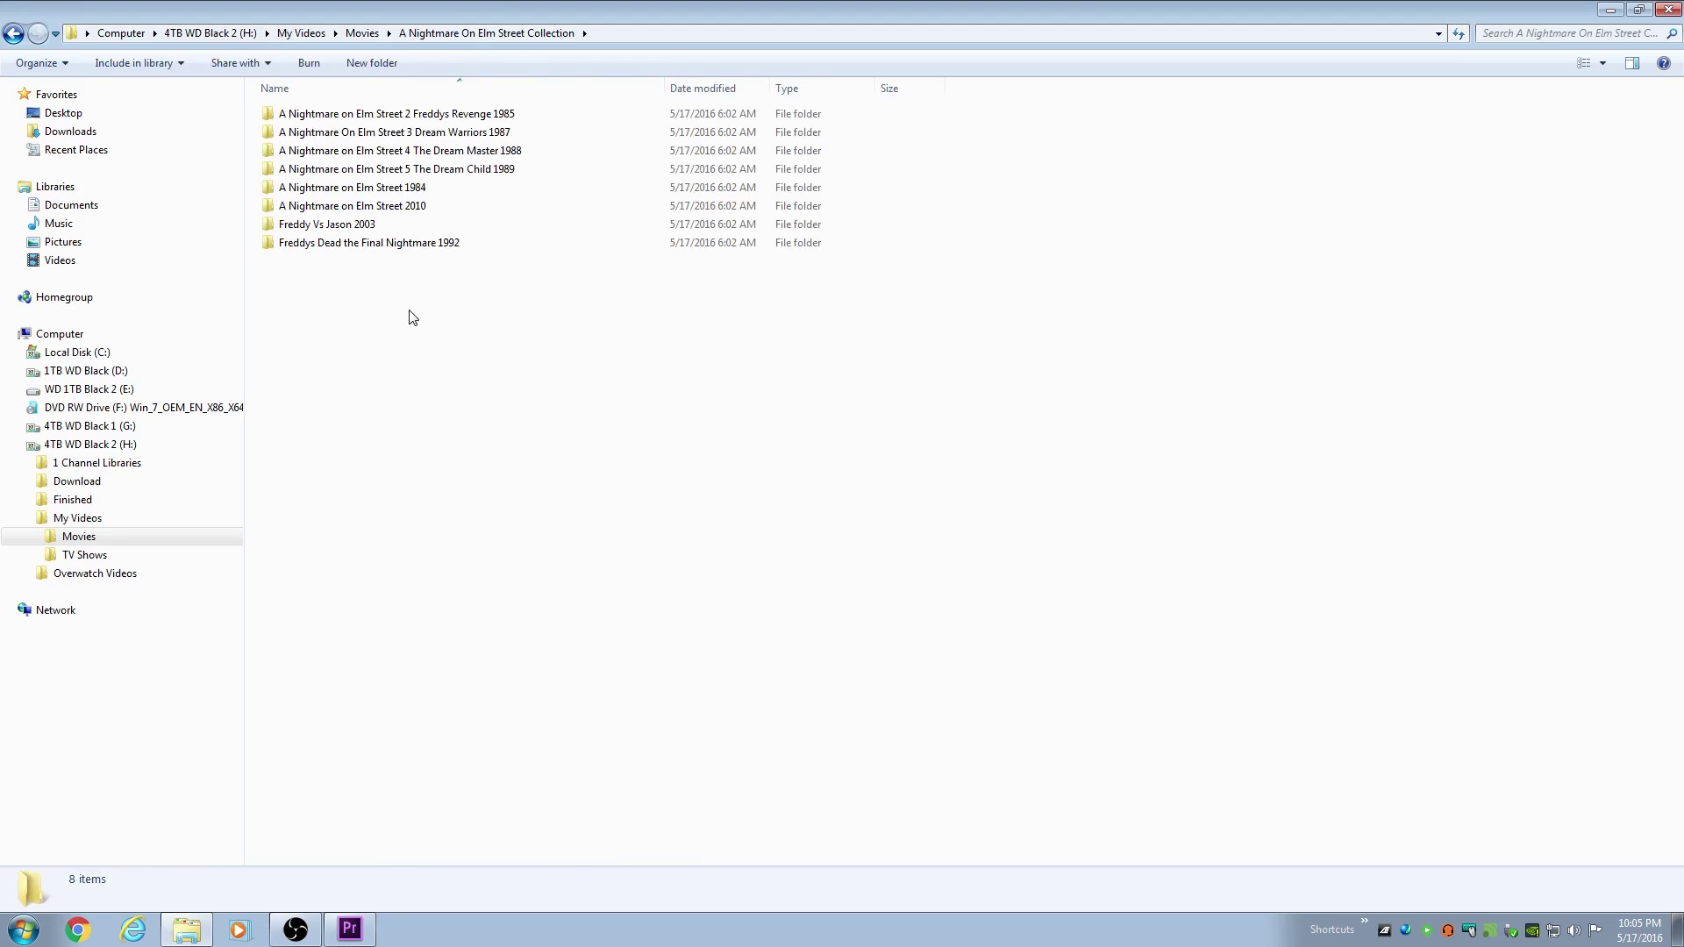
double_click(408, 117)
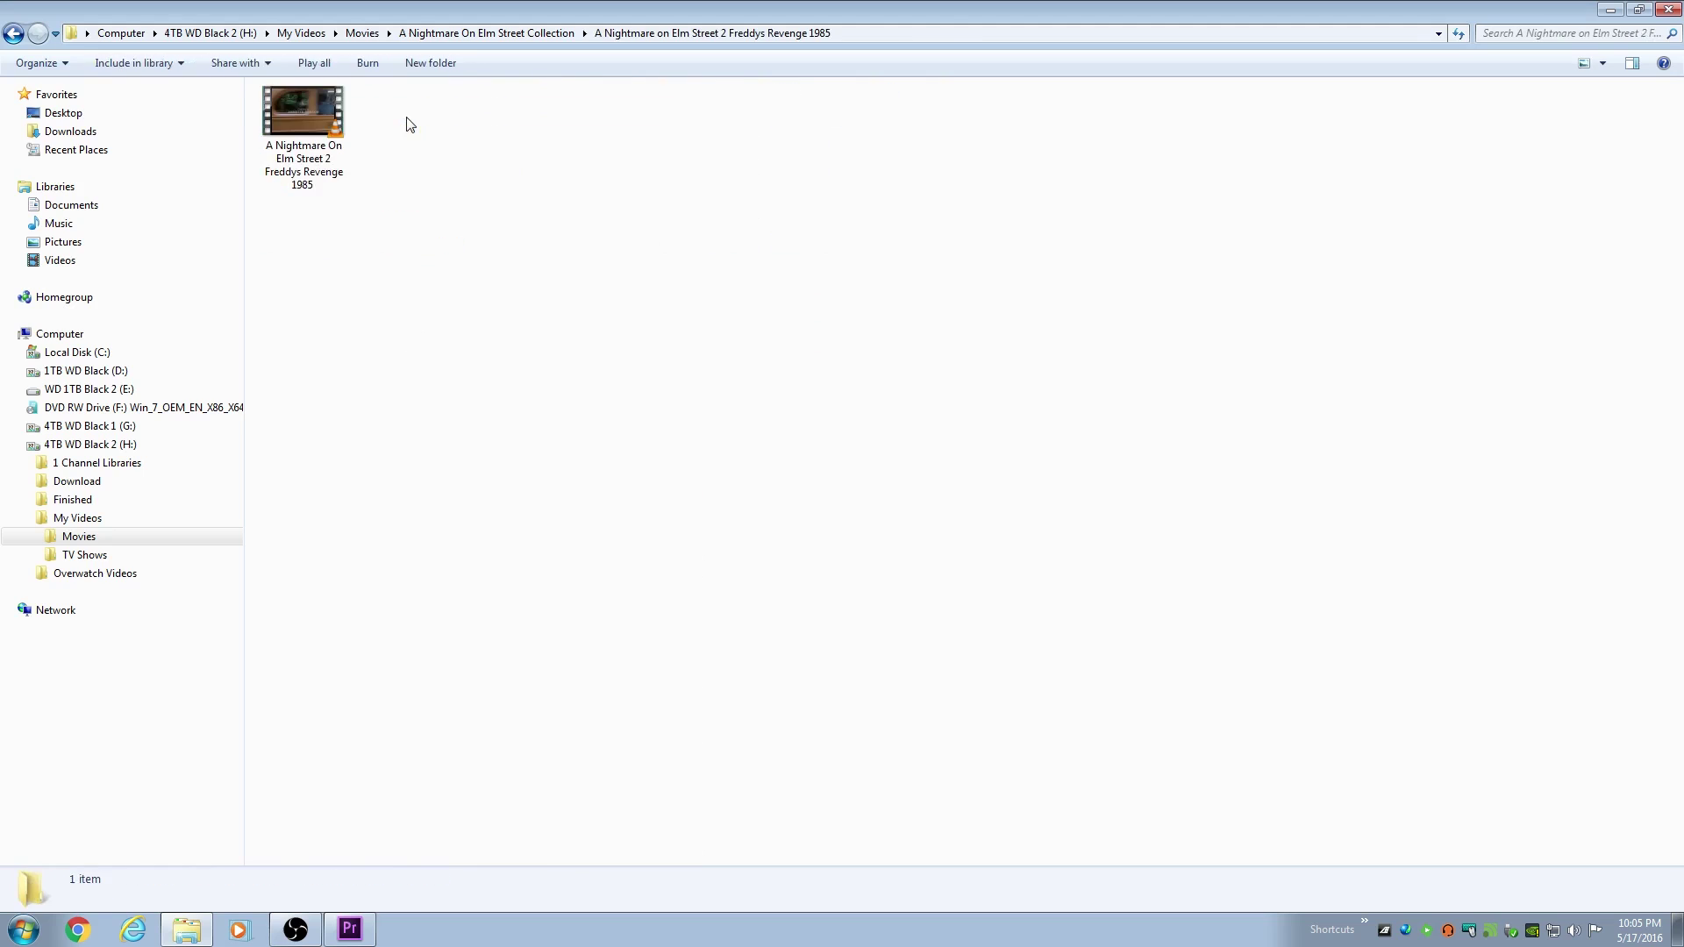
key("BackSpace")
double_click(368, 136)
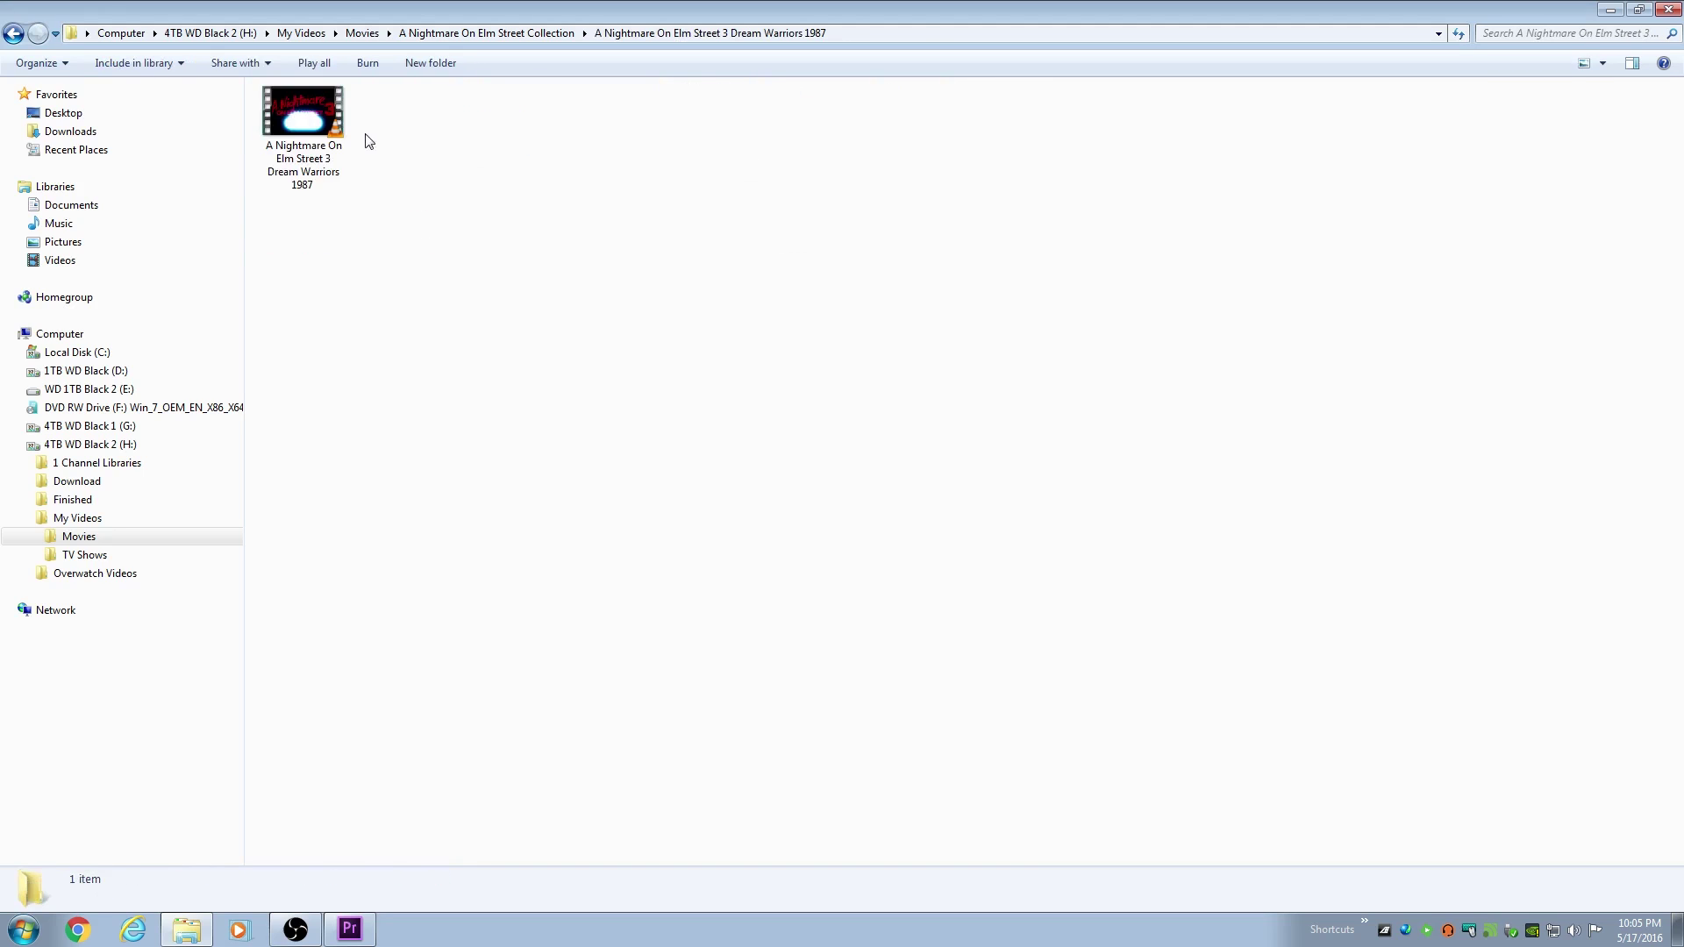
key("BackSpace")
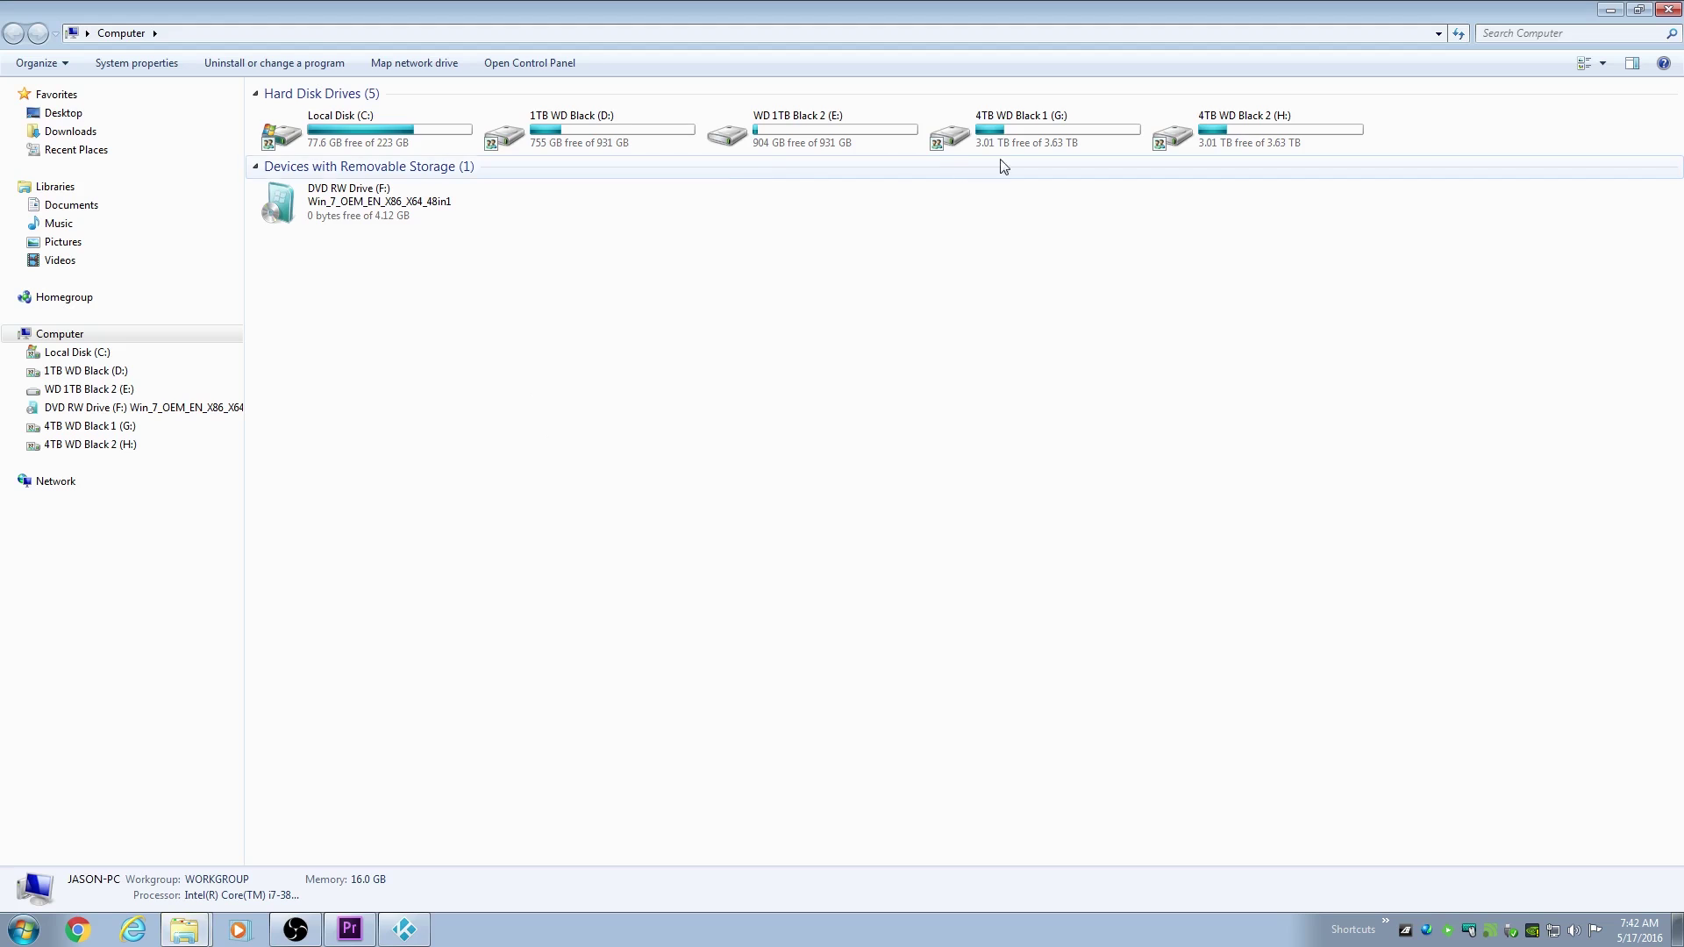
Open the Movies folder inside My Videos on the 4TB WD Black 2 (H:) drive.
double_click(1235, 125)
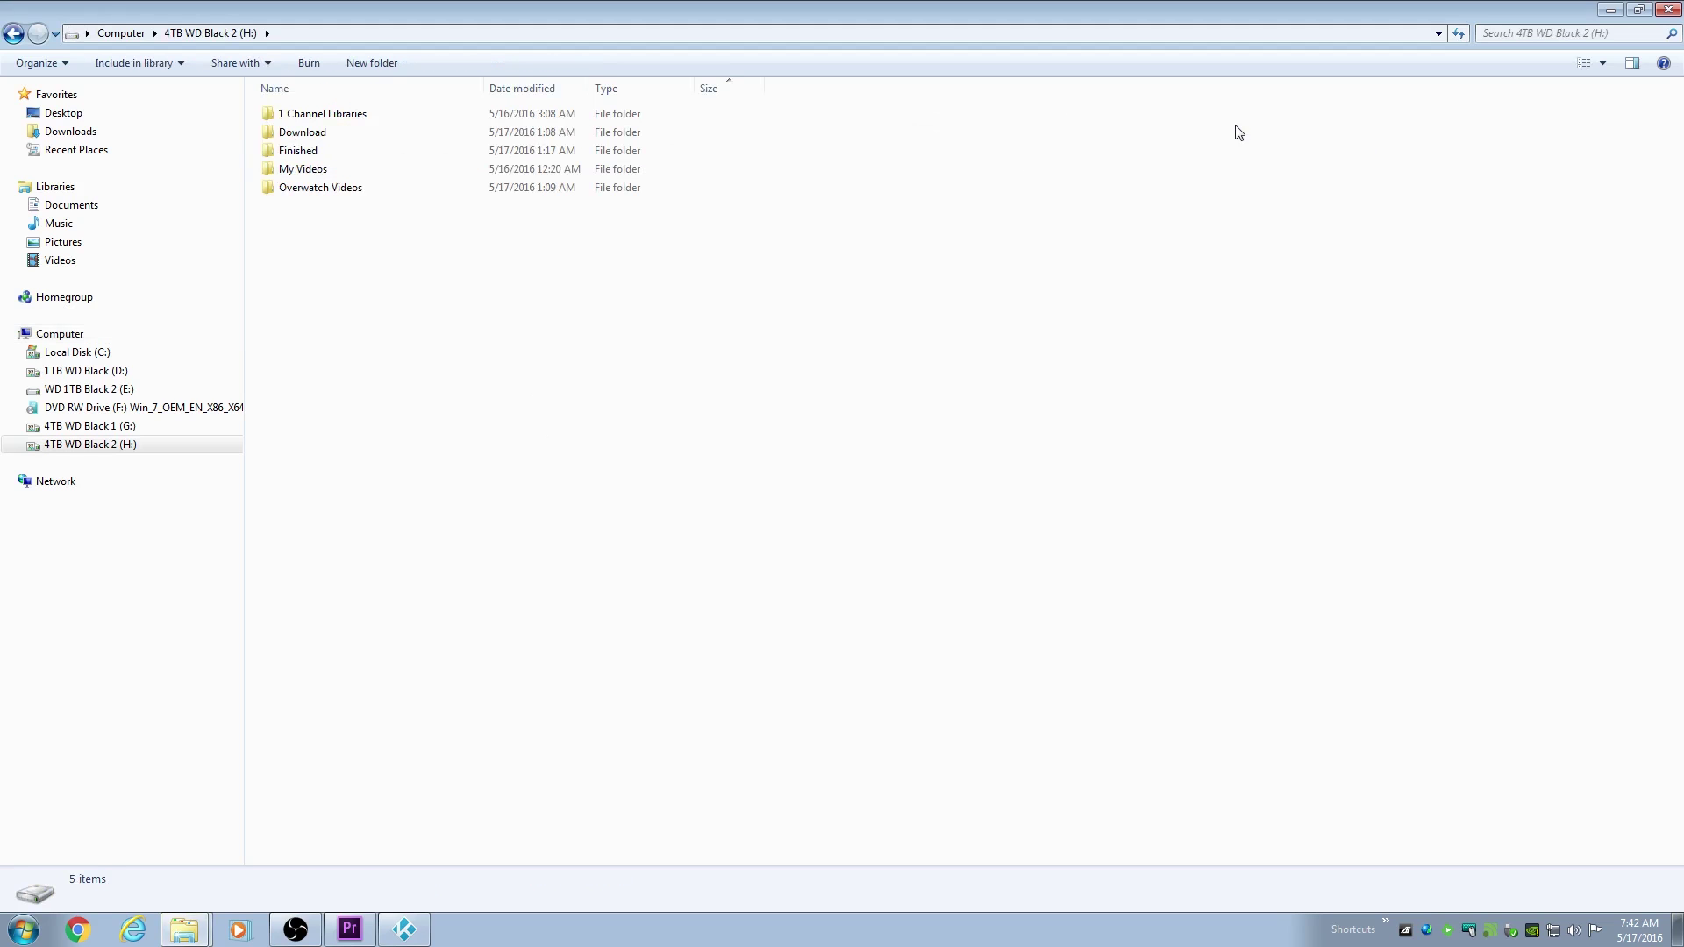
double_click(319, 170)
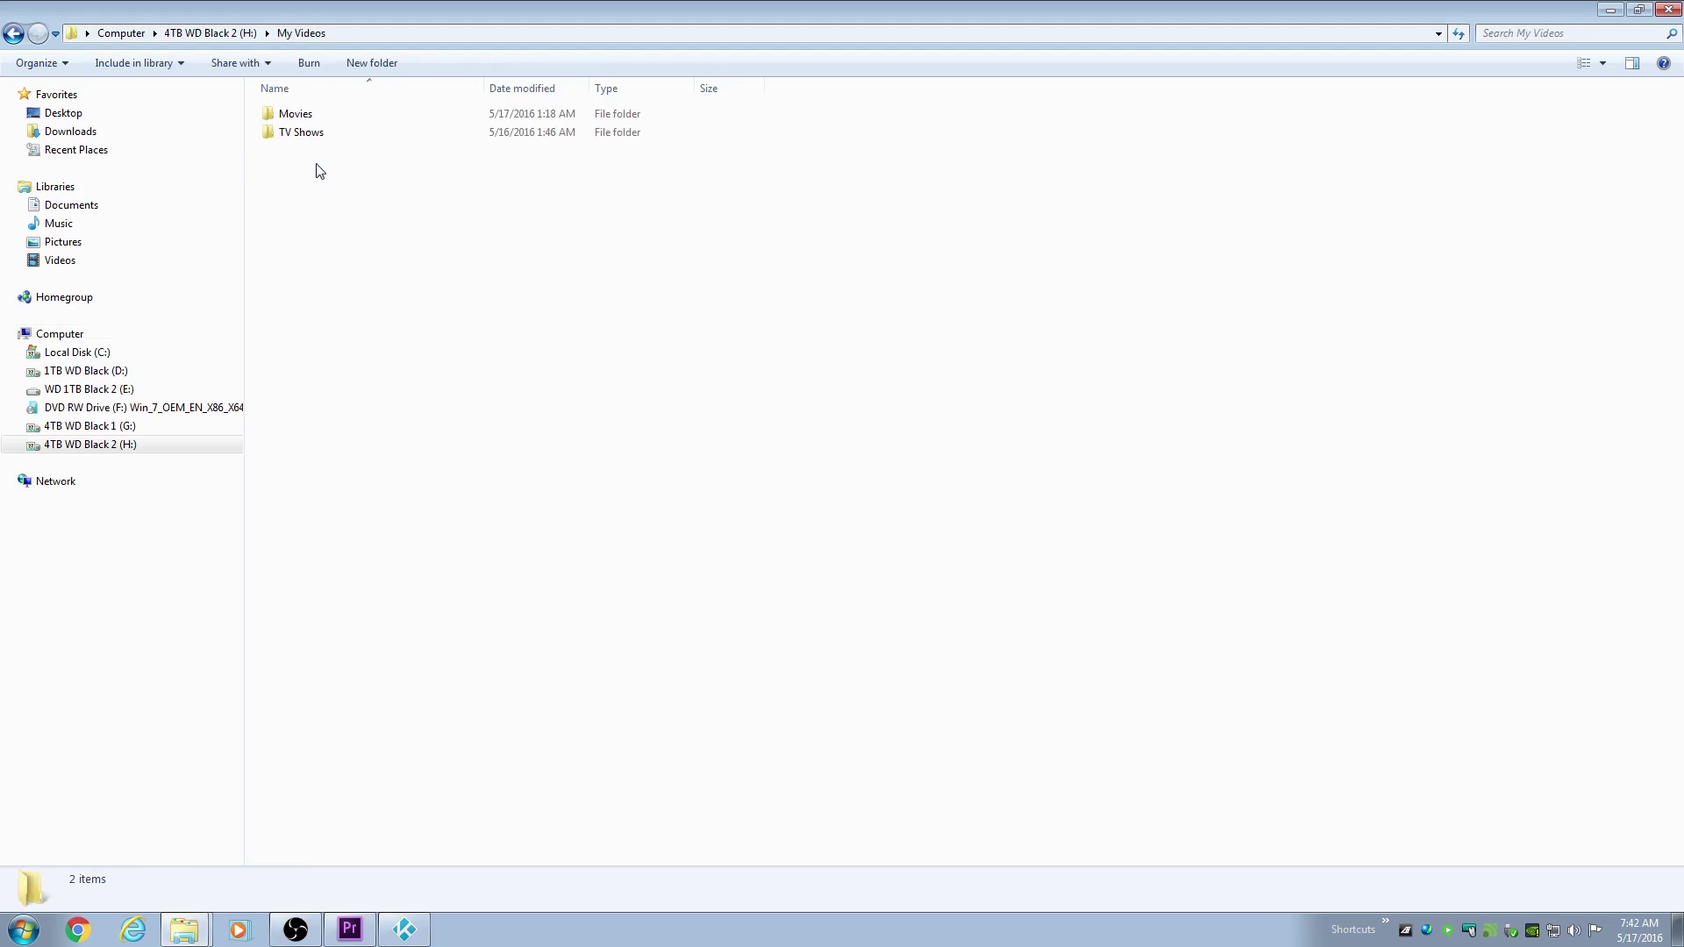
double_click(309, 115)
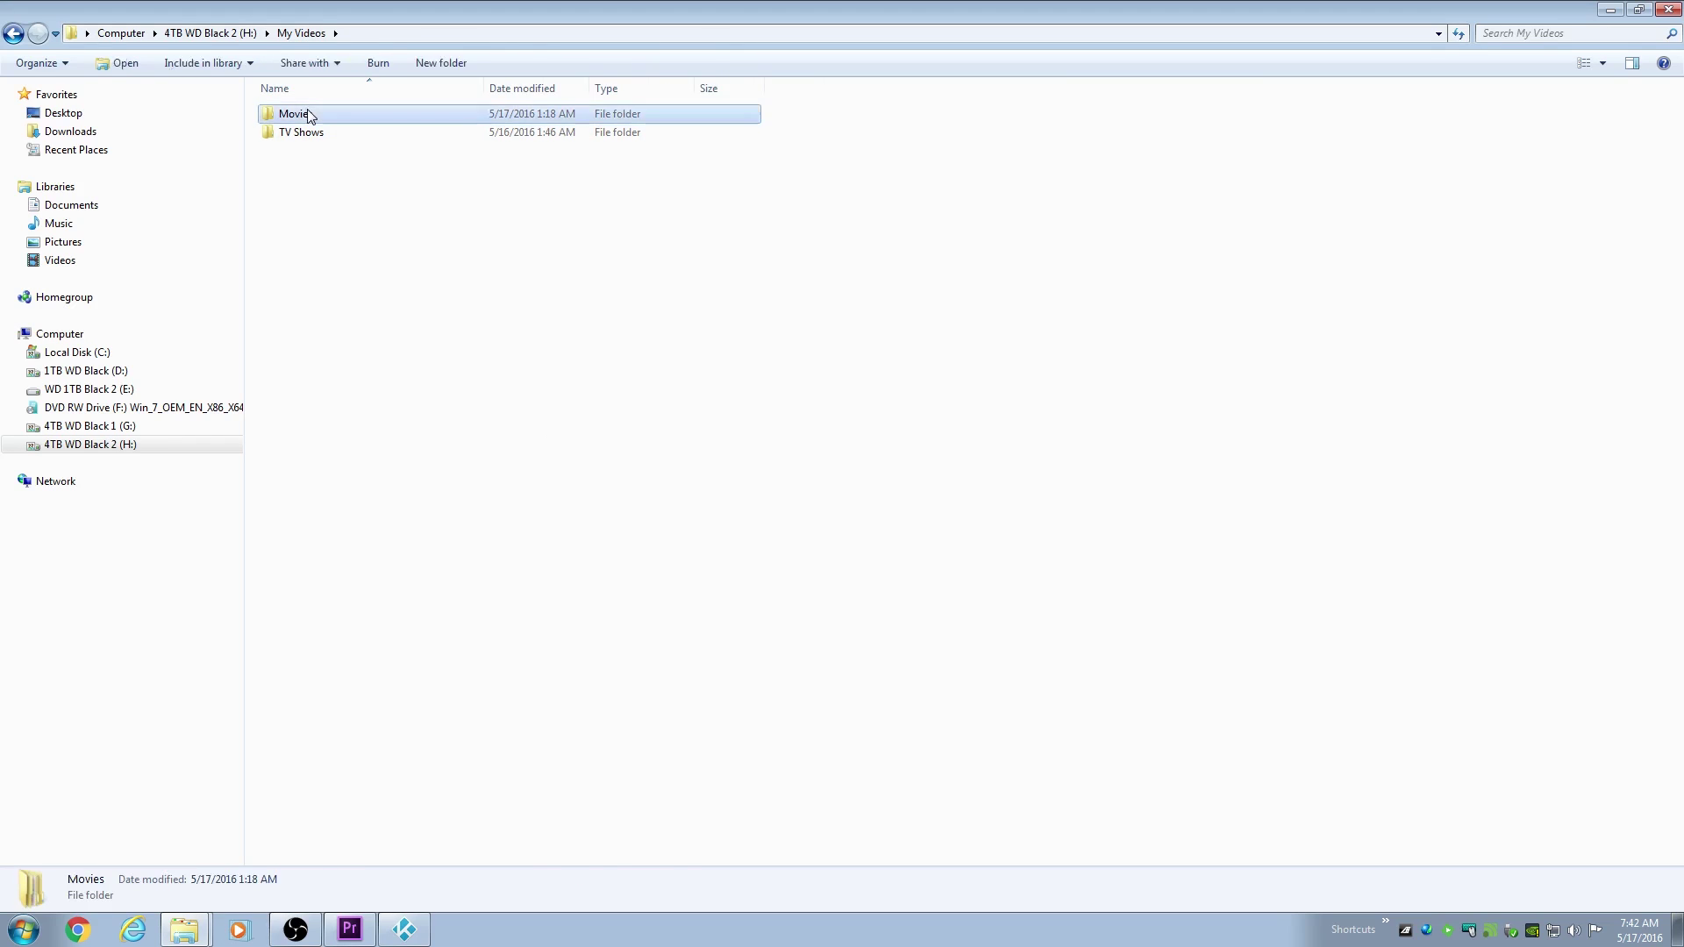
Search the Movies folder for .nfo and delete all the information files found.
left_click(1497, 32)
type(".")
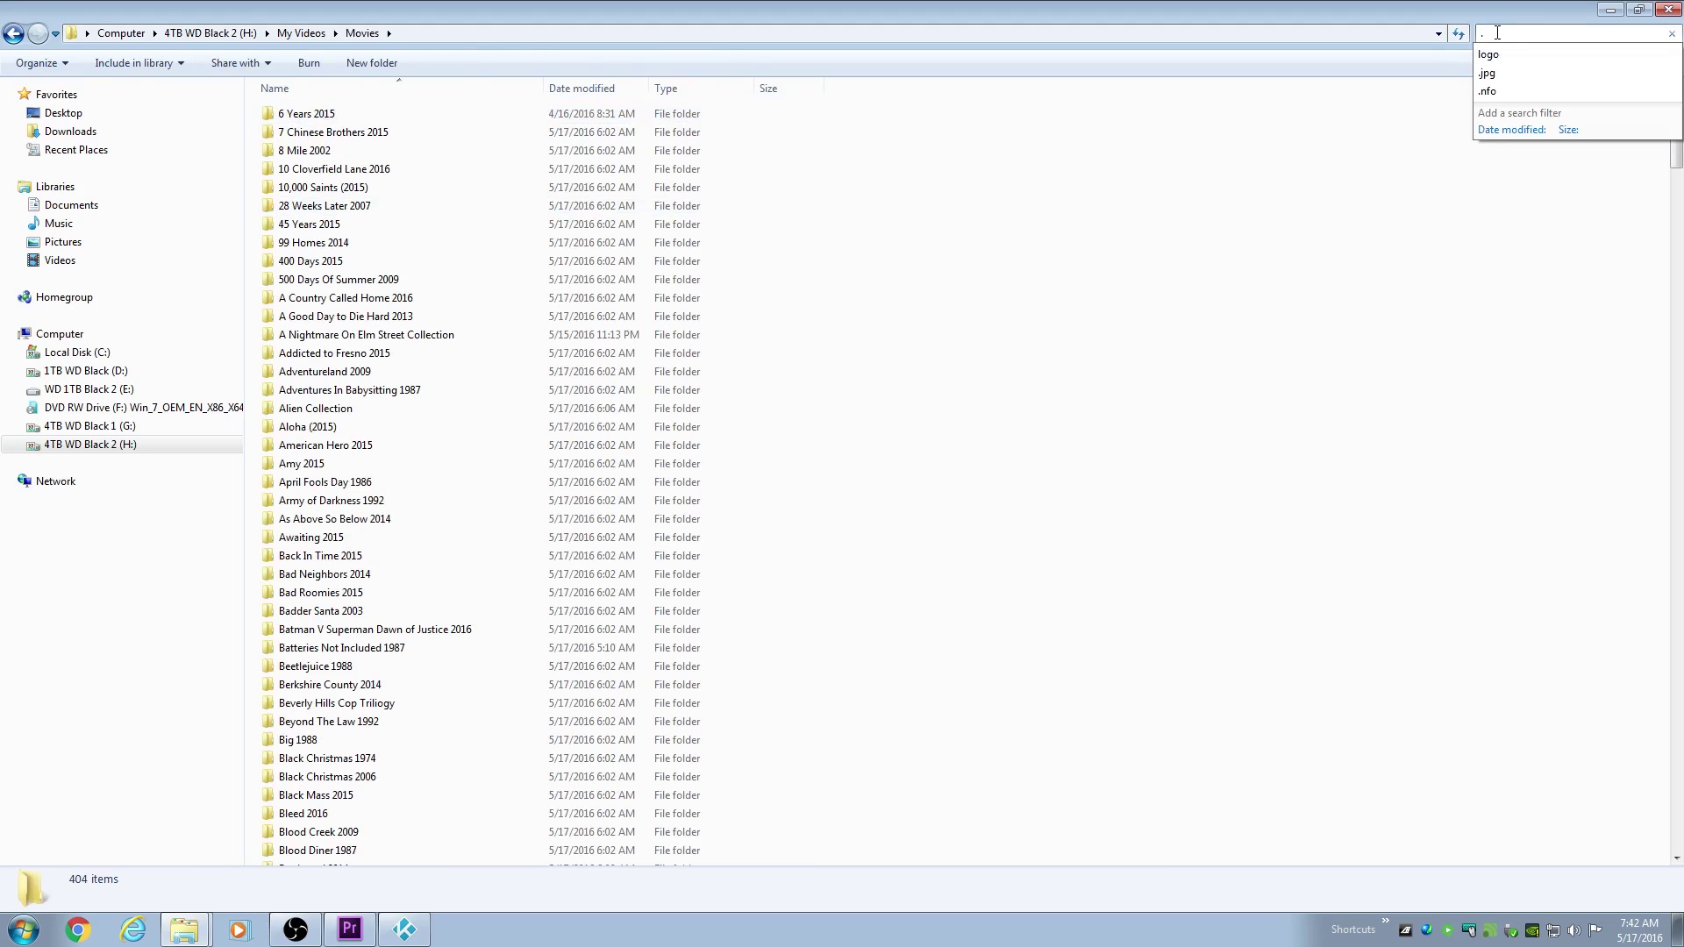
type("nfo")
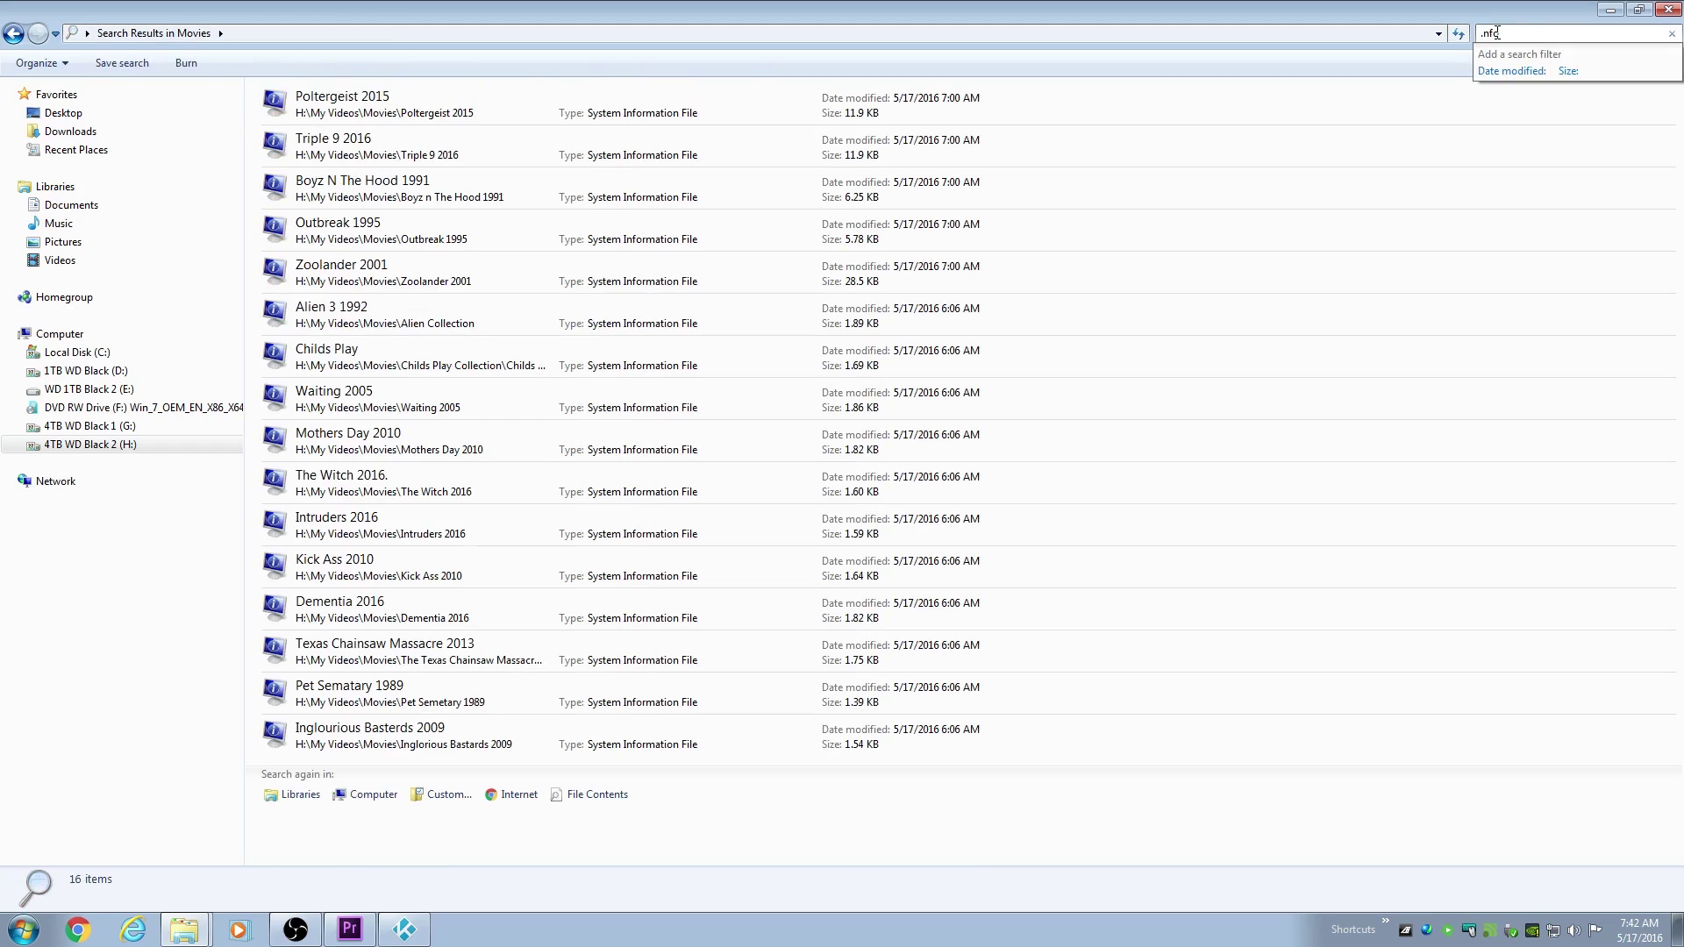
left_click(765, 439)
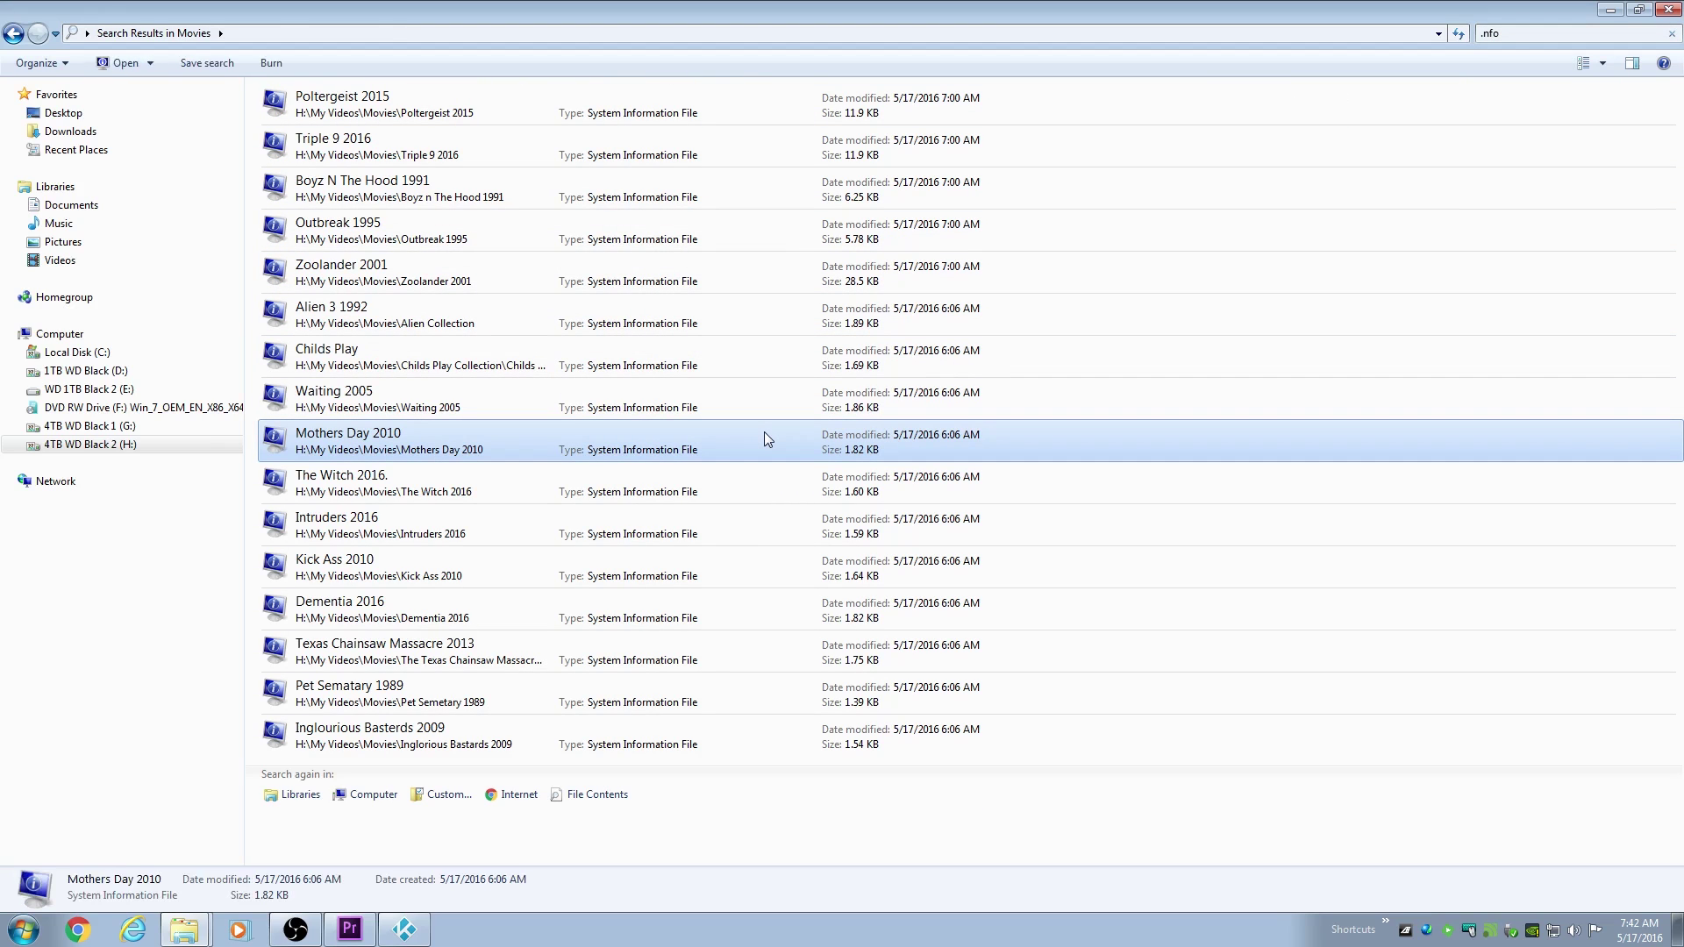
key("ctrl+a")
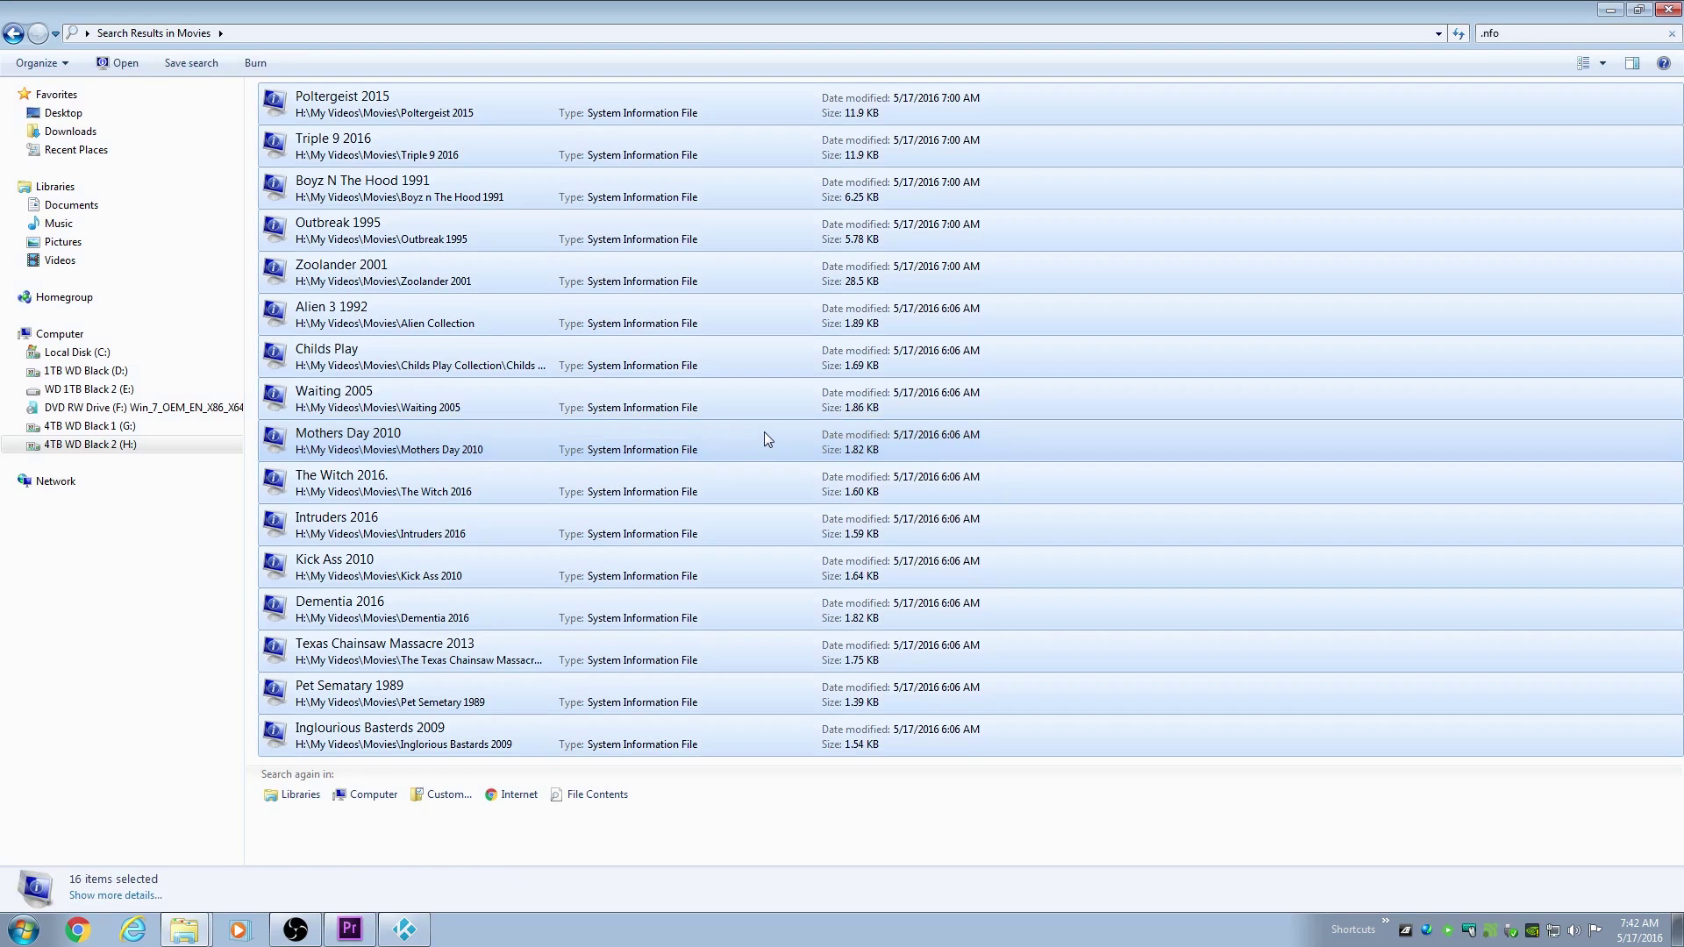
key("Delete")
key("Return")
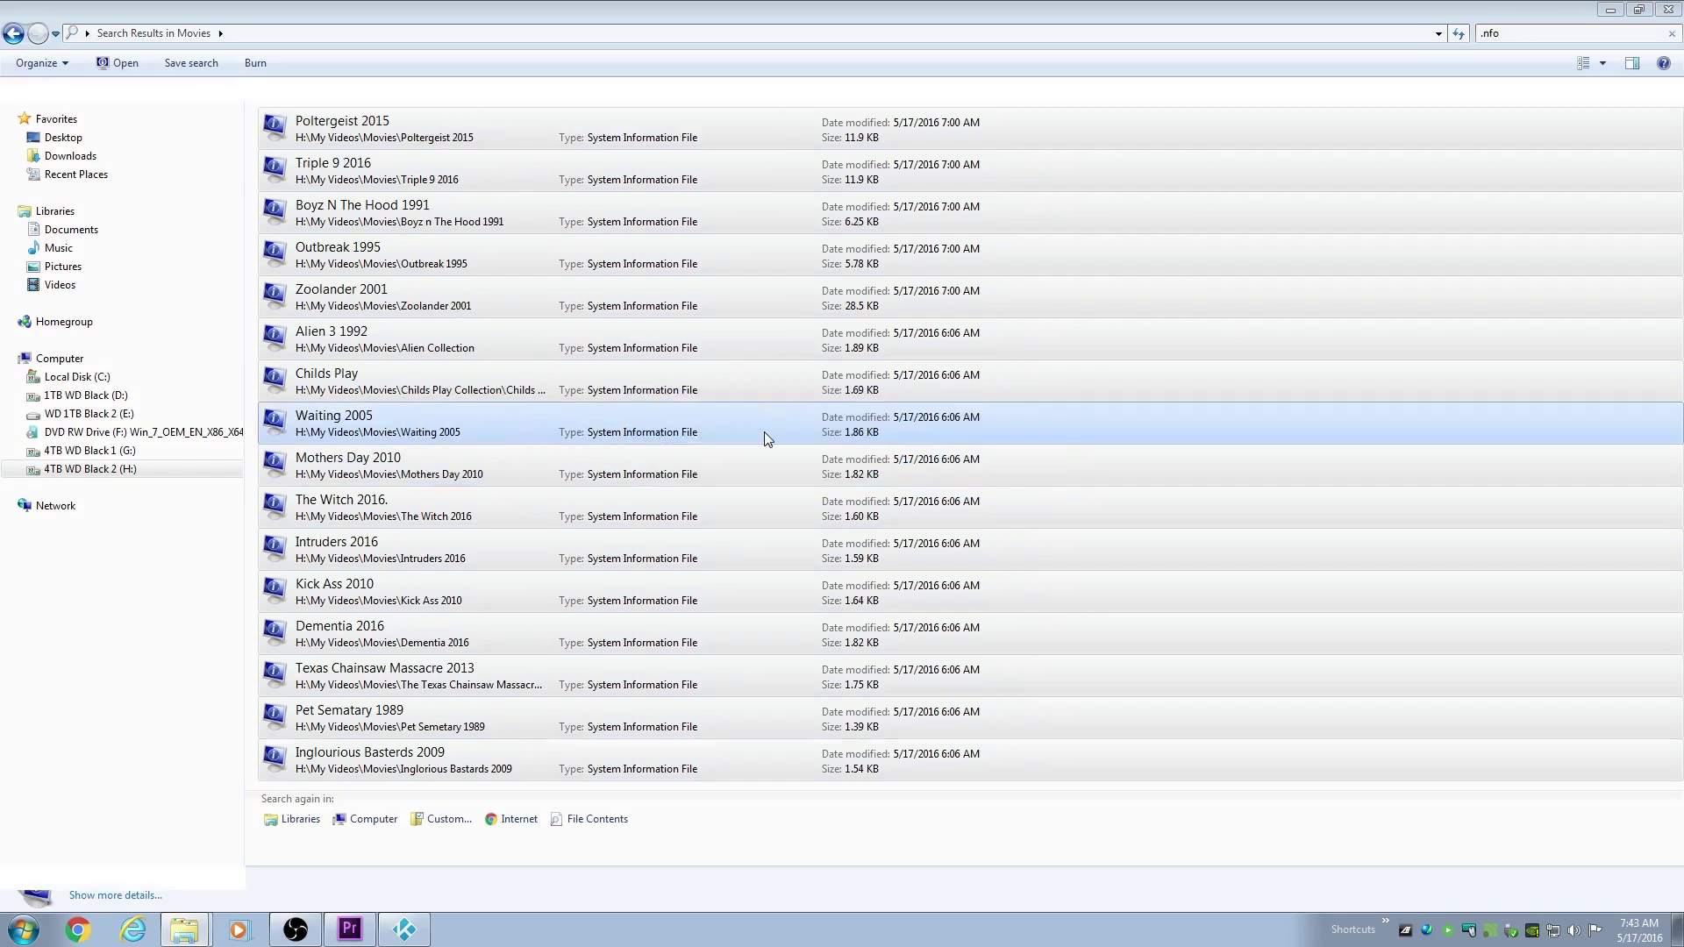
Search the Movies folder for .jpg and move all the poster images found to the Recycle Bin.
left_click(1506, 33)
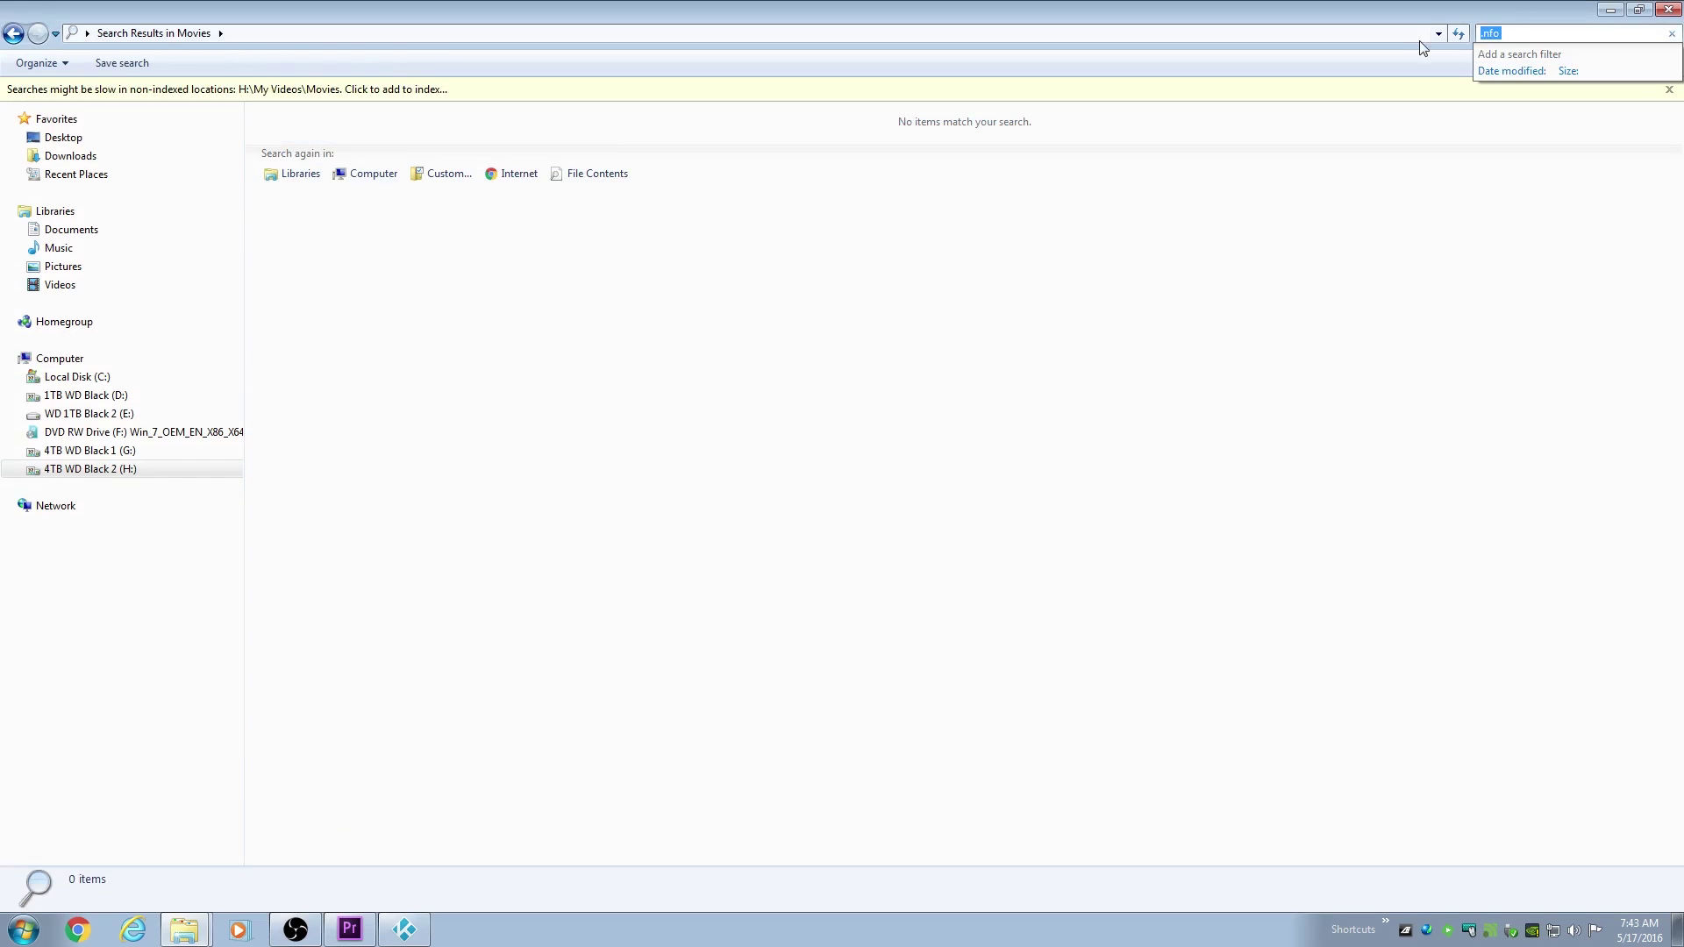
type(".jpg")
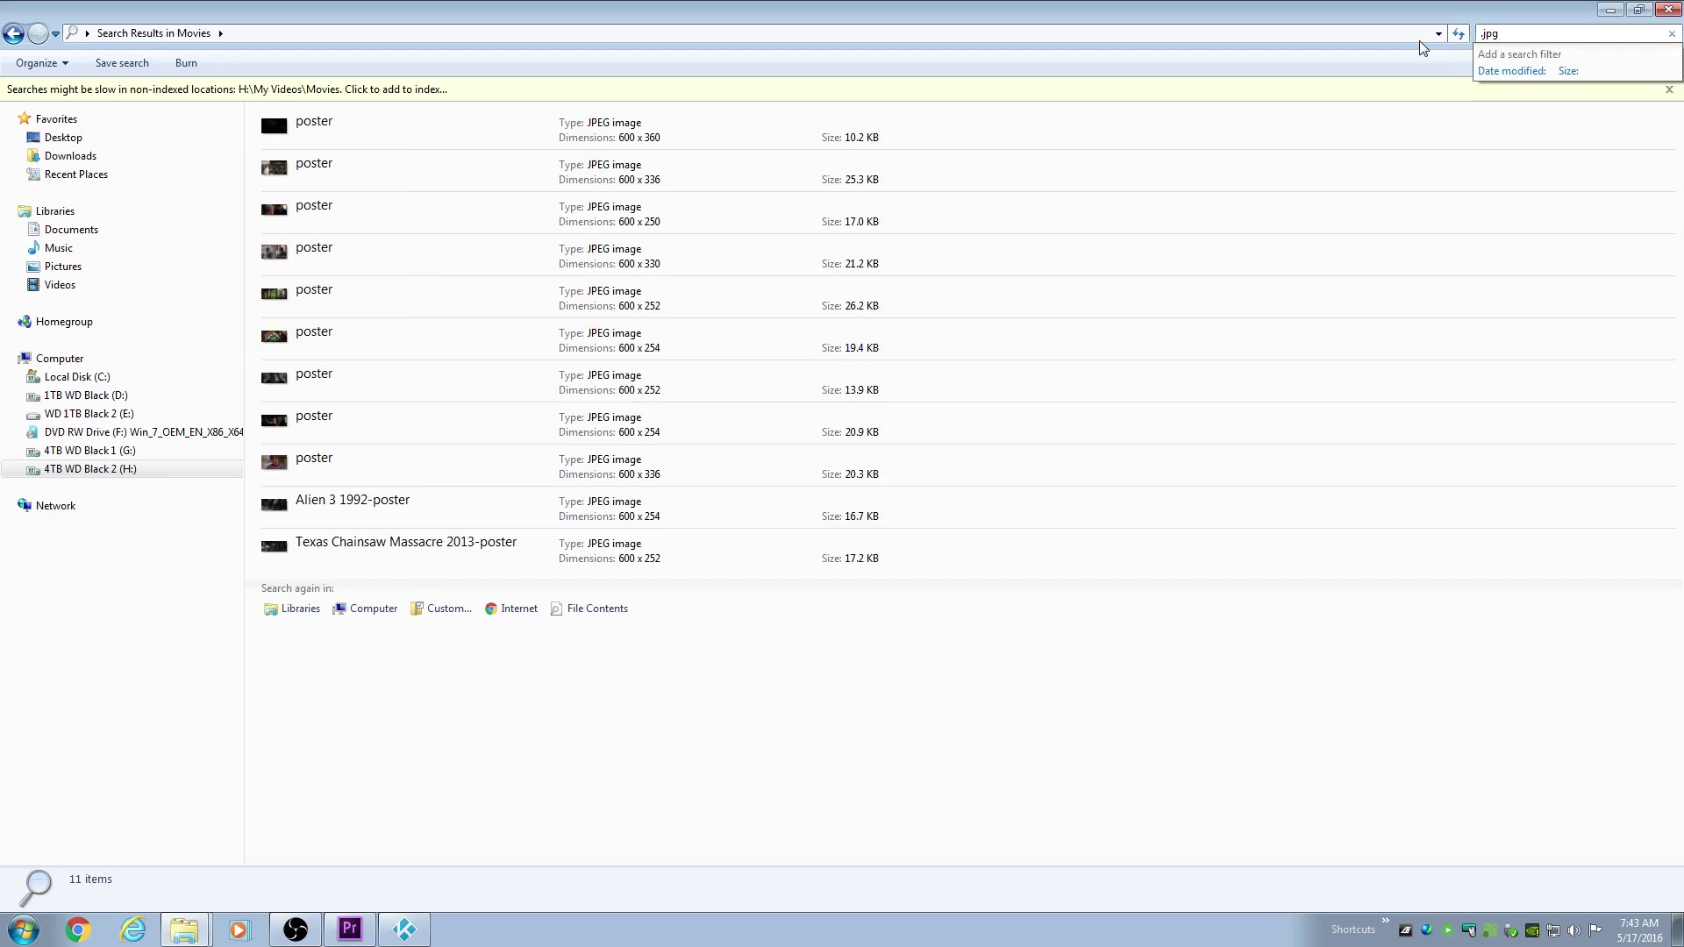
left_click(383, 350)
key("ctrl+a")
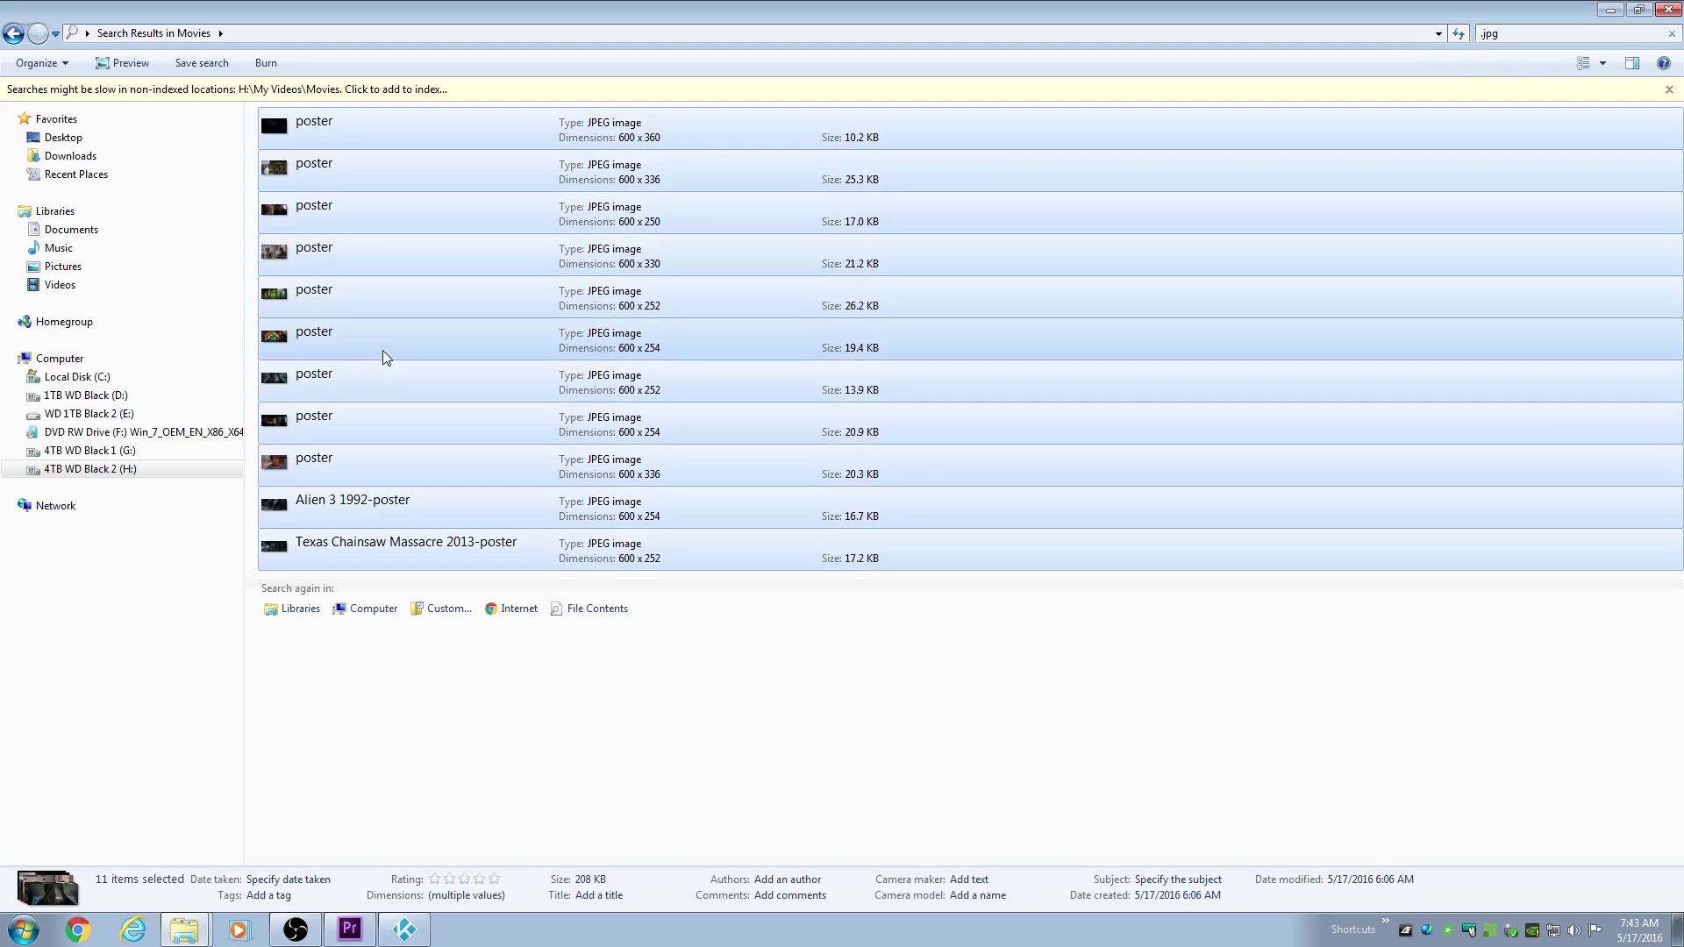
key("Delete")
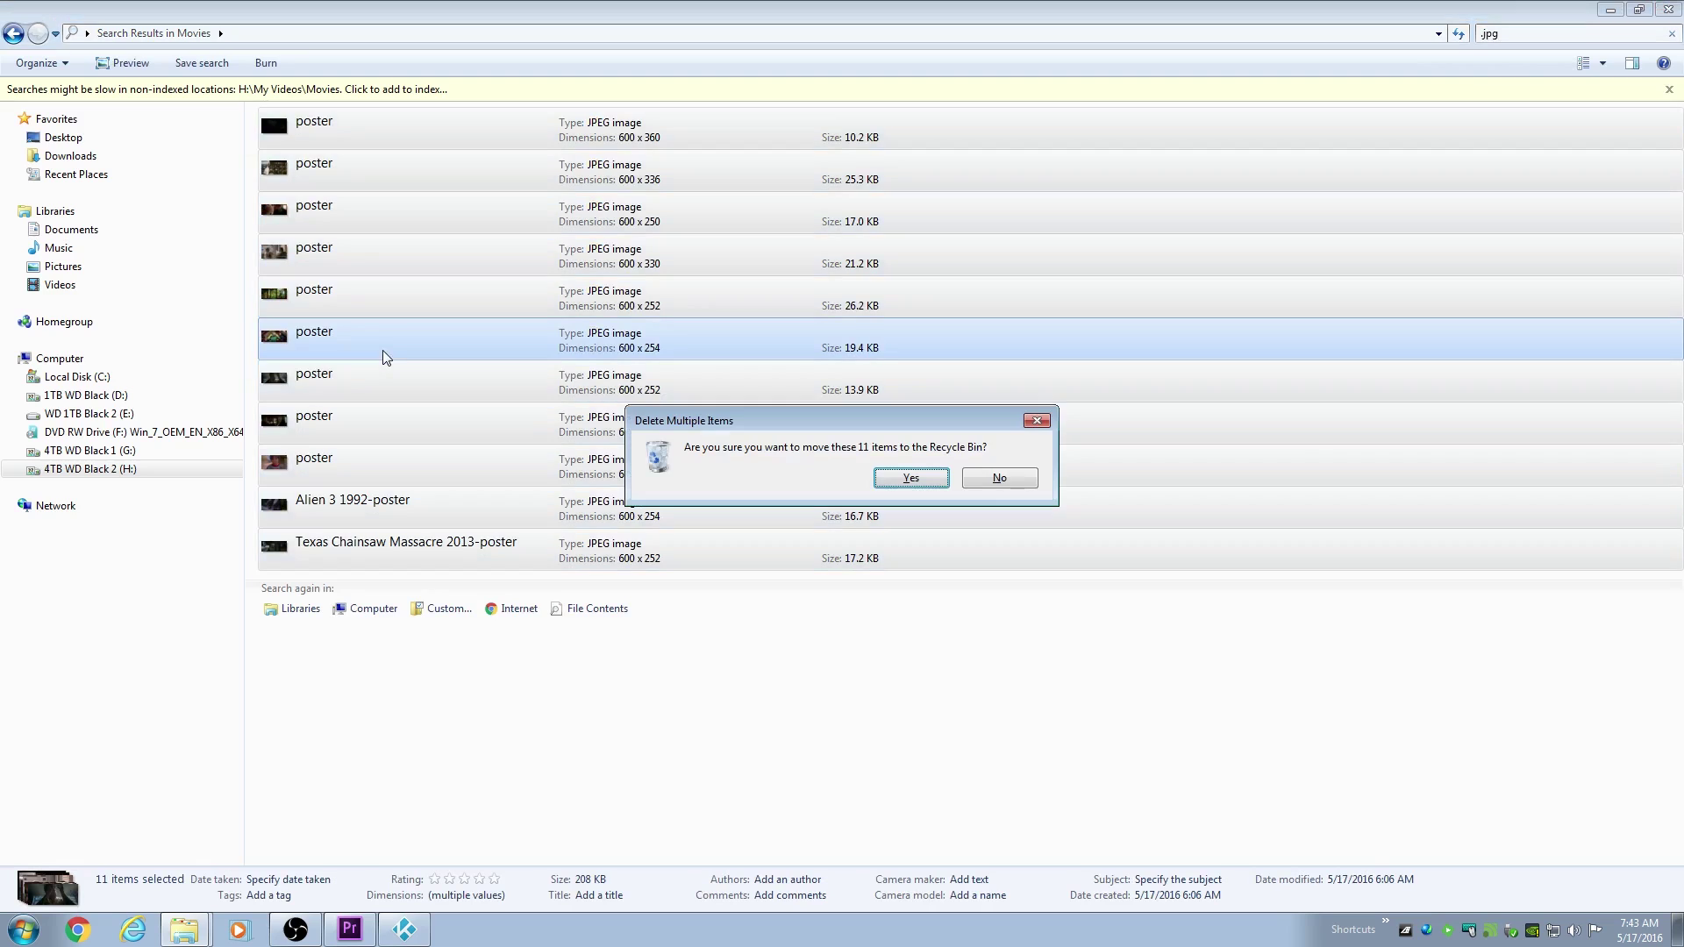
left_click(904, 478)
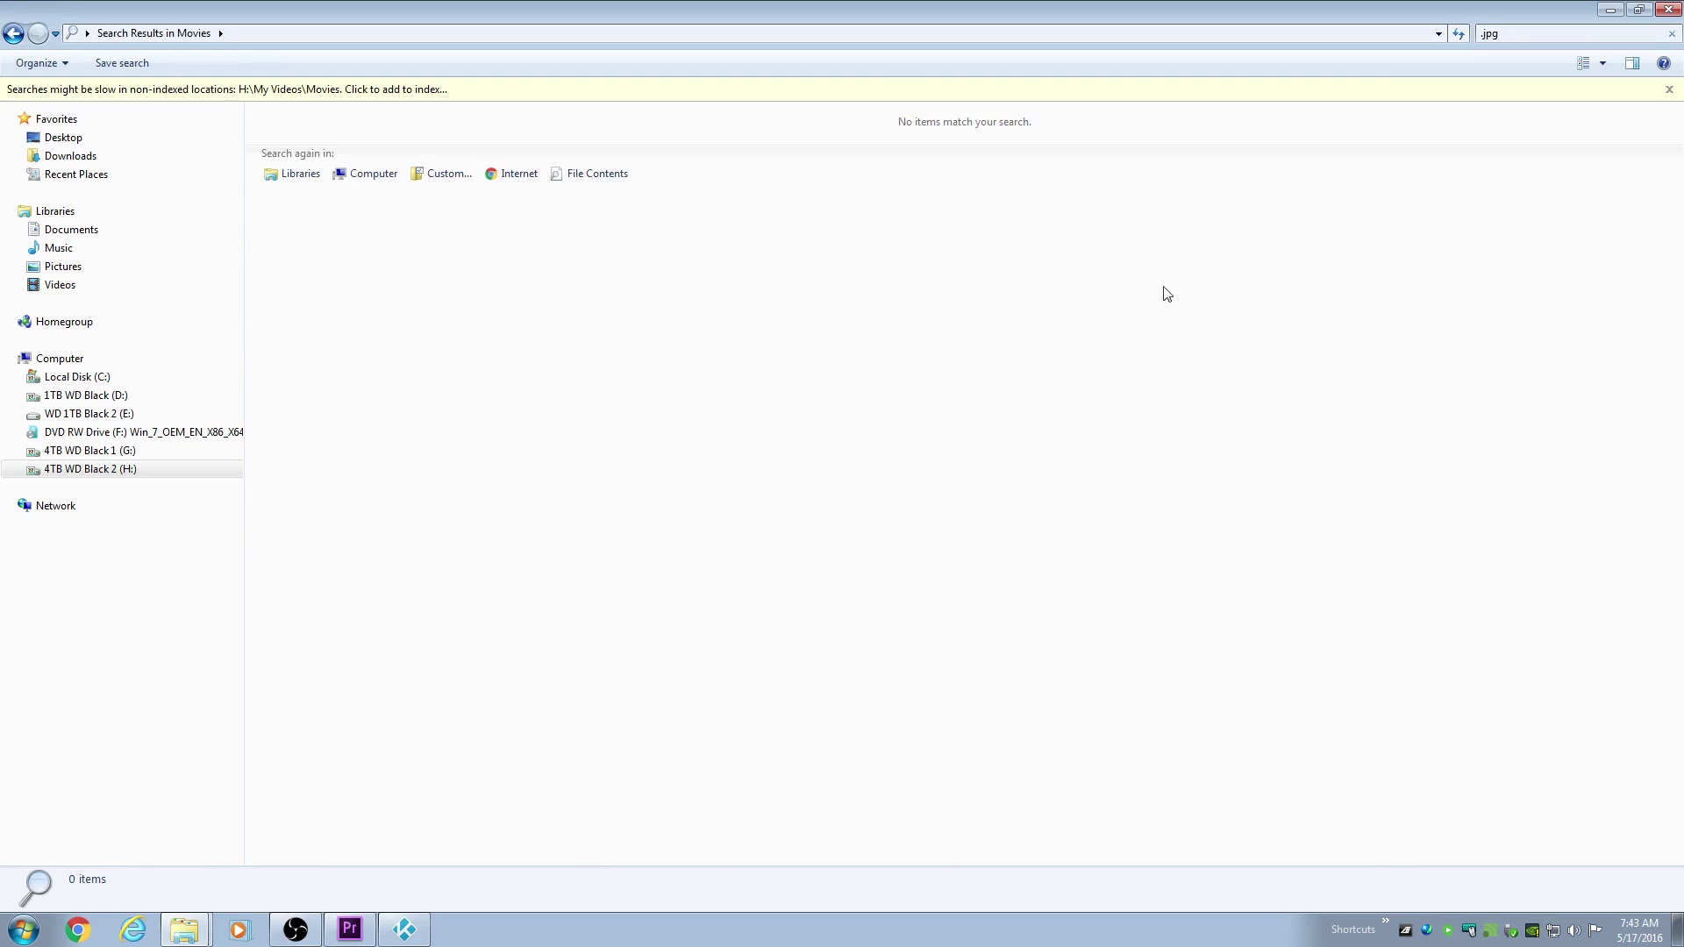
Search the Movies folder for .png files and clear the search to return to the full folder list.
left_click(1498, 34)
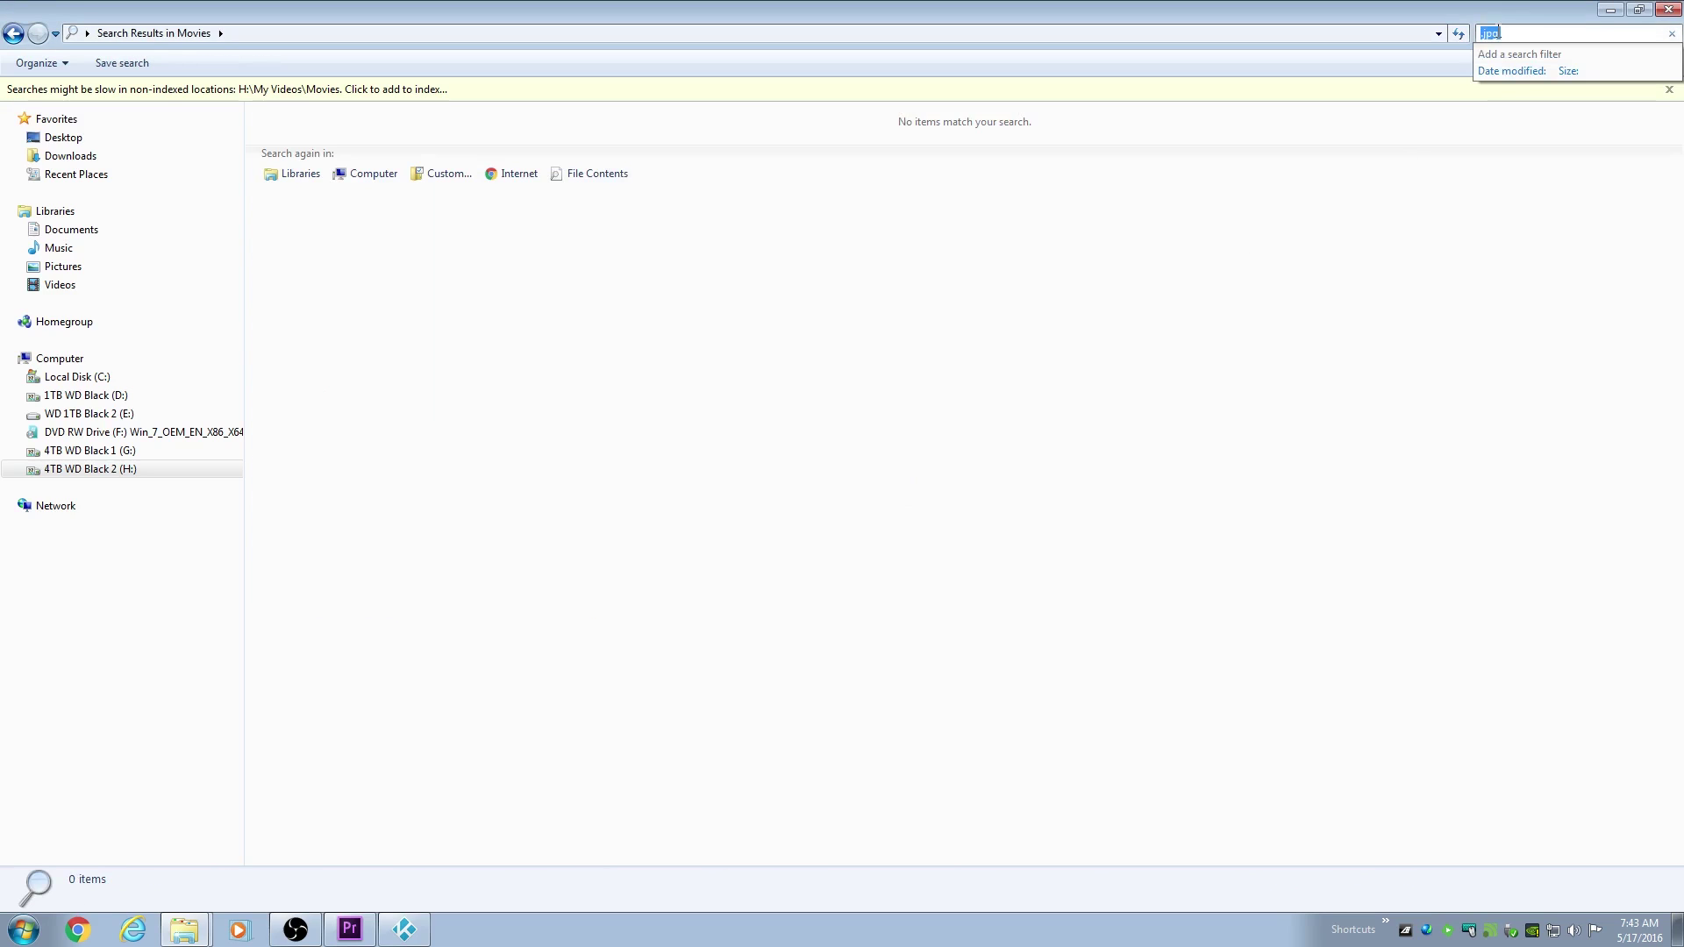
key("BackSpace")
type(".")
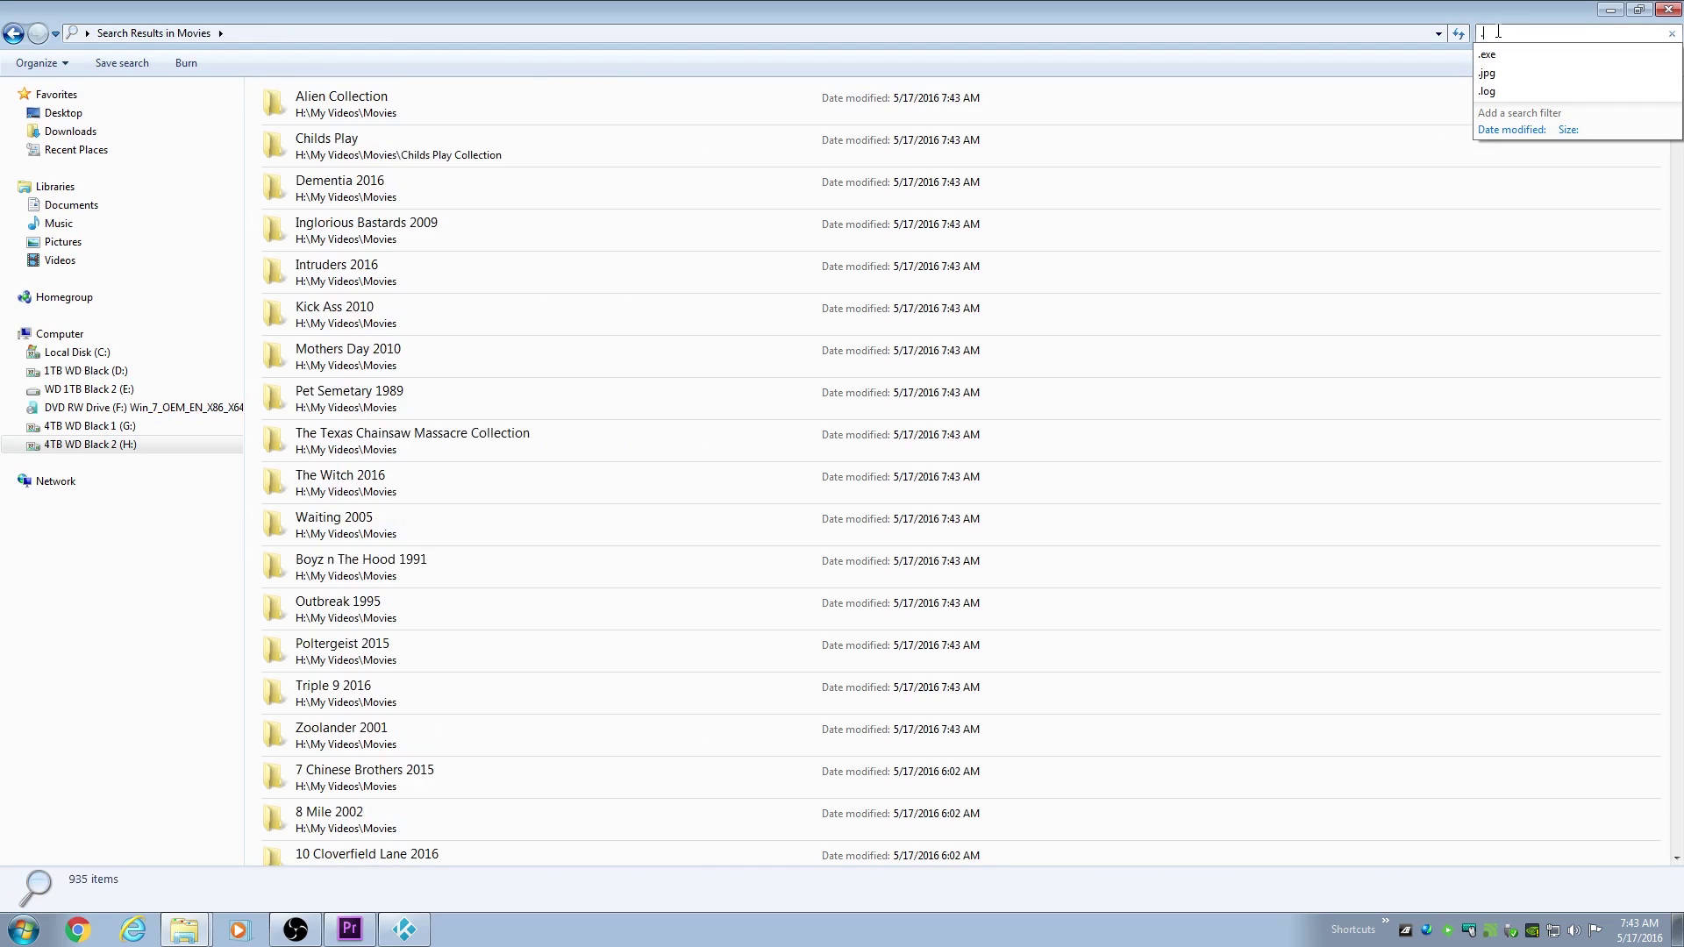
type("pm")
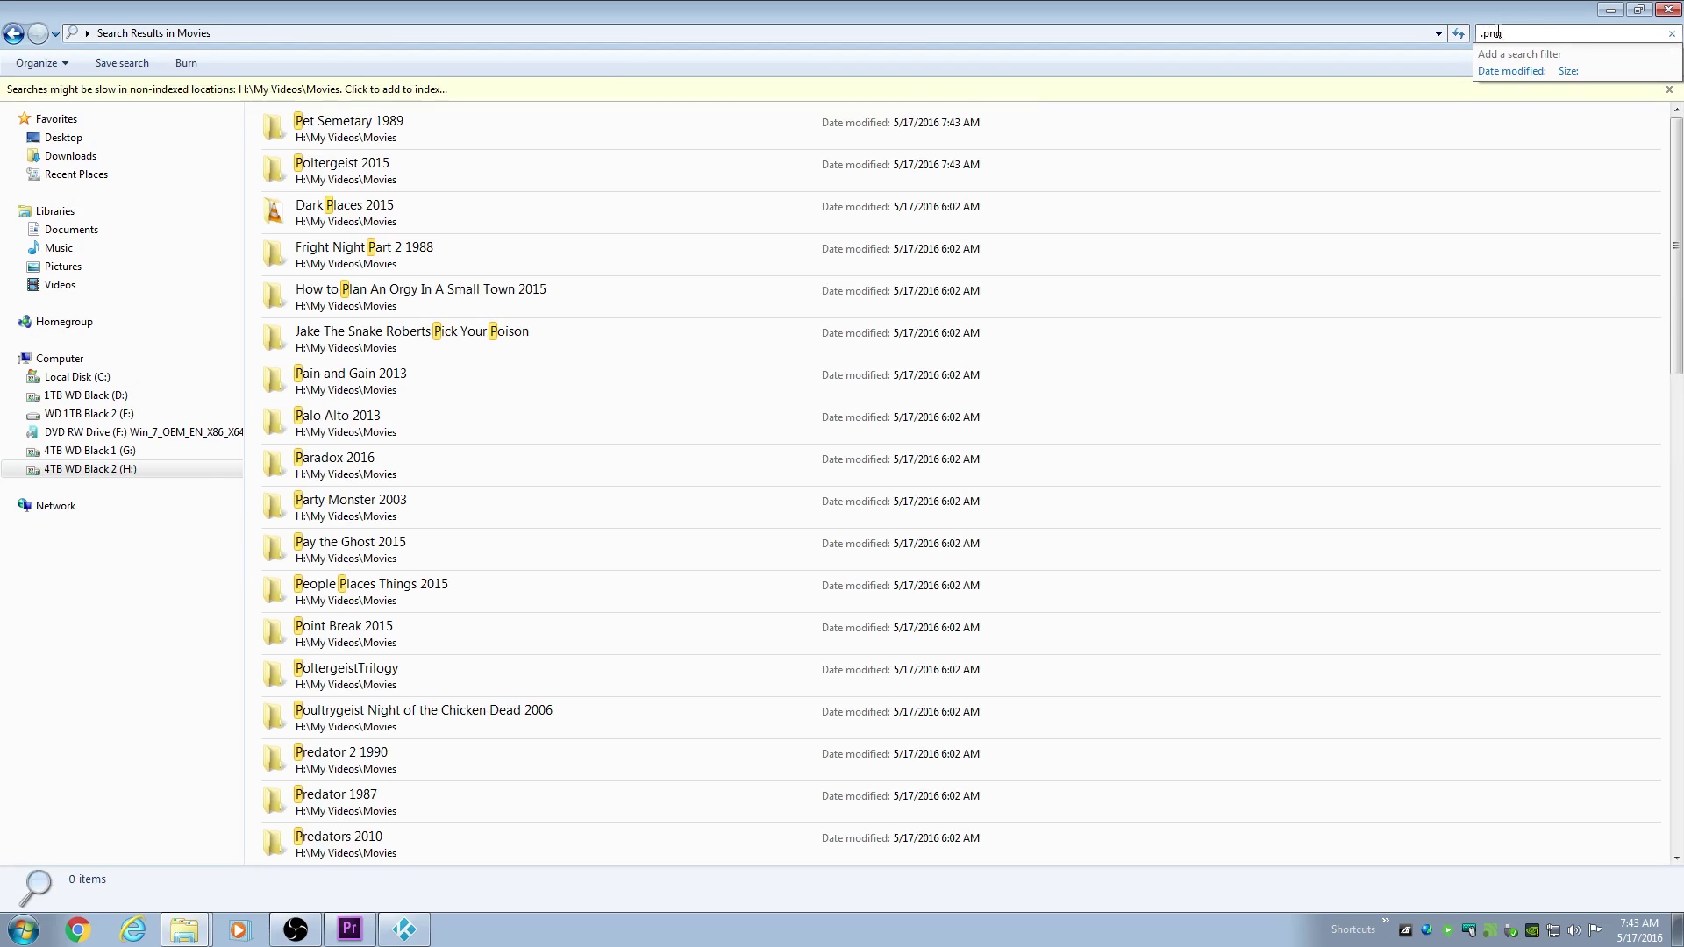
type("ng")
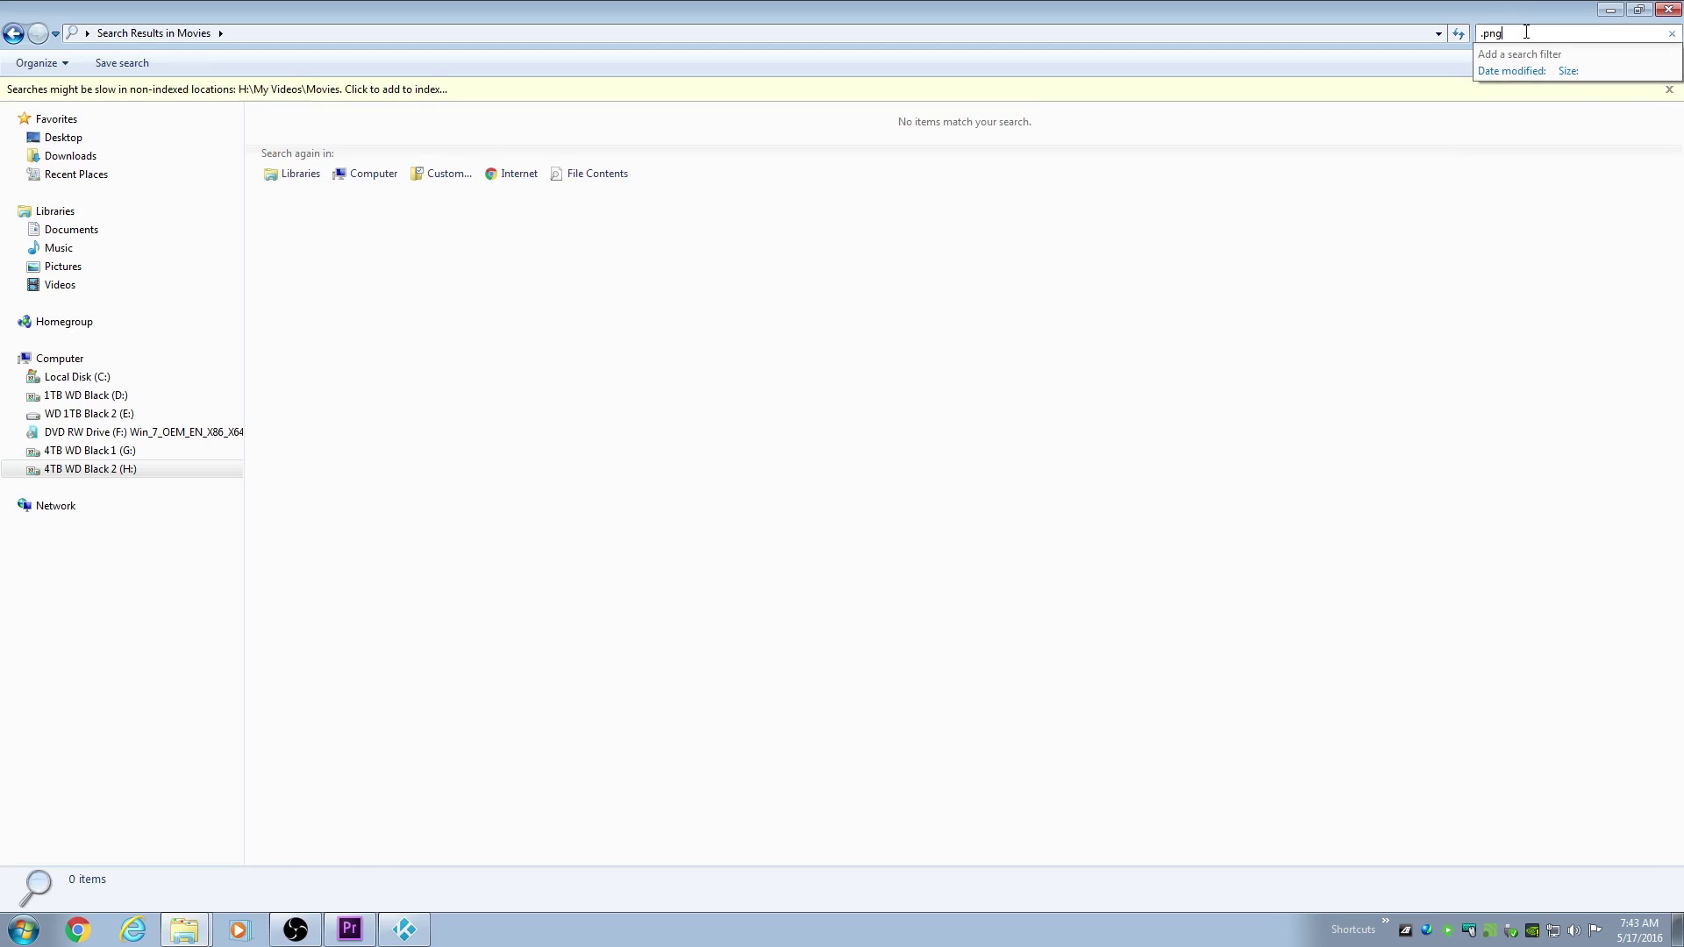
key("BackSpace")
key("BackSpace")
key("BackSpace")
key("BackSpace")
key("BackSpace")
key("BackSpace")
key("BackSpace")
key("BackSpace")
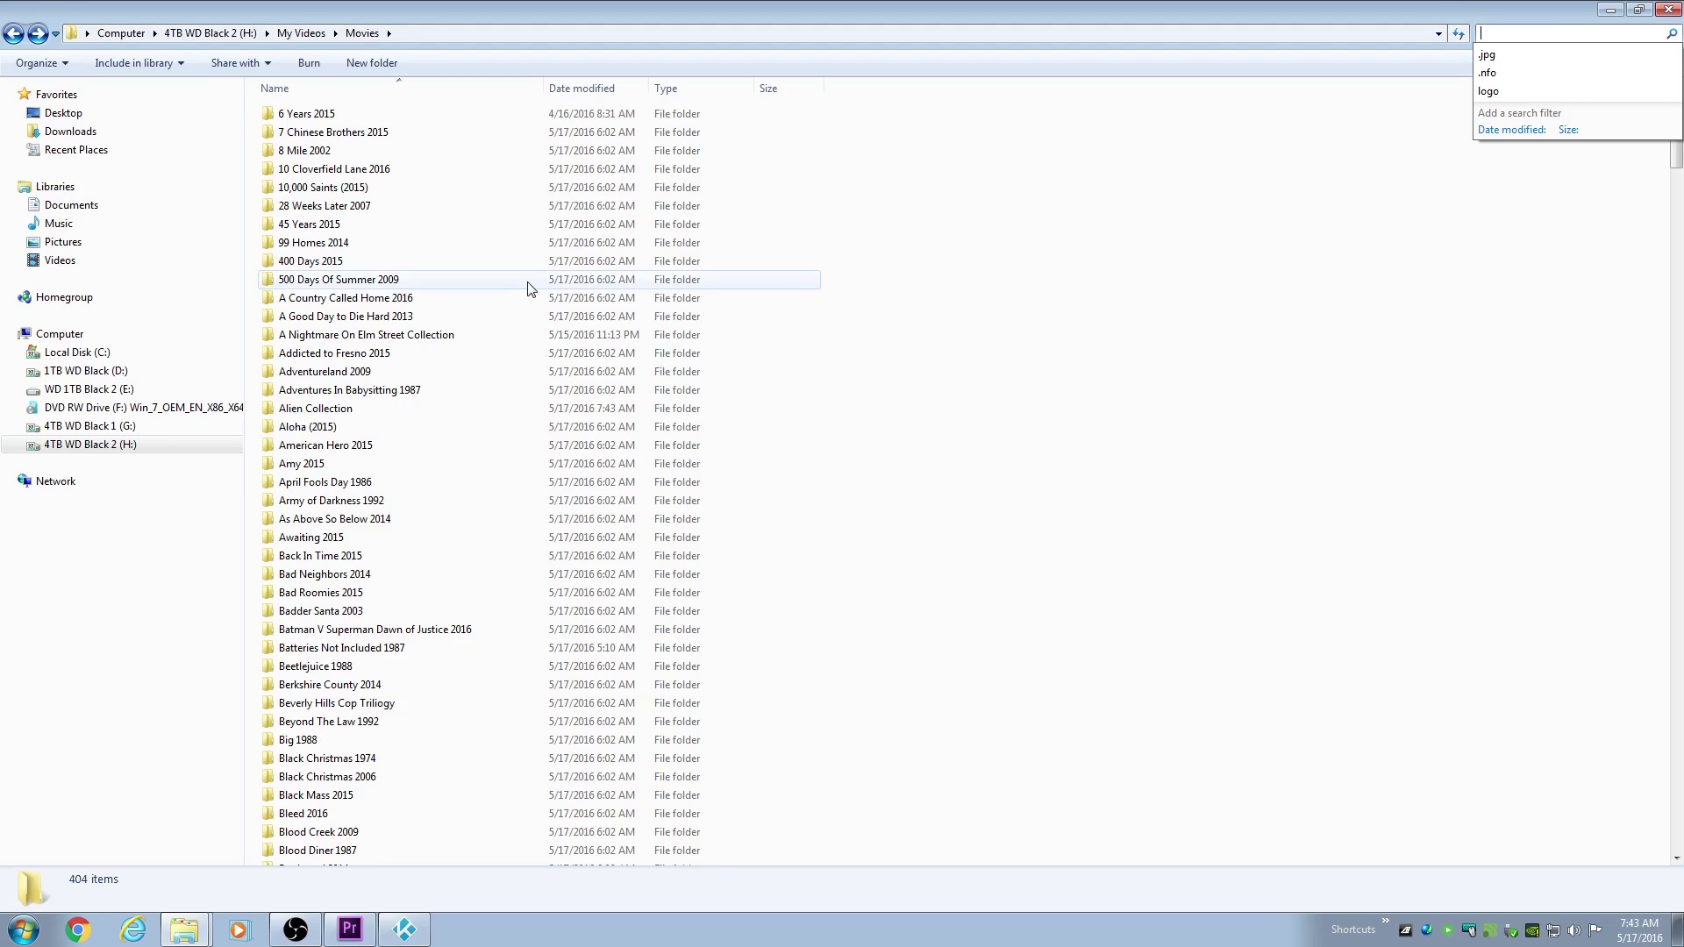
Spot-check several movie folders, including 28 Weeks Later 2007, Badder Santa 2003, Black Christmas 1974 and Clerks 1994, for leftover artwork or information files.
double_click(335, 214)
key("BackSpace")
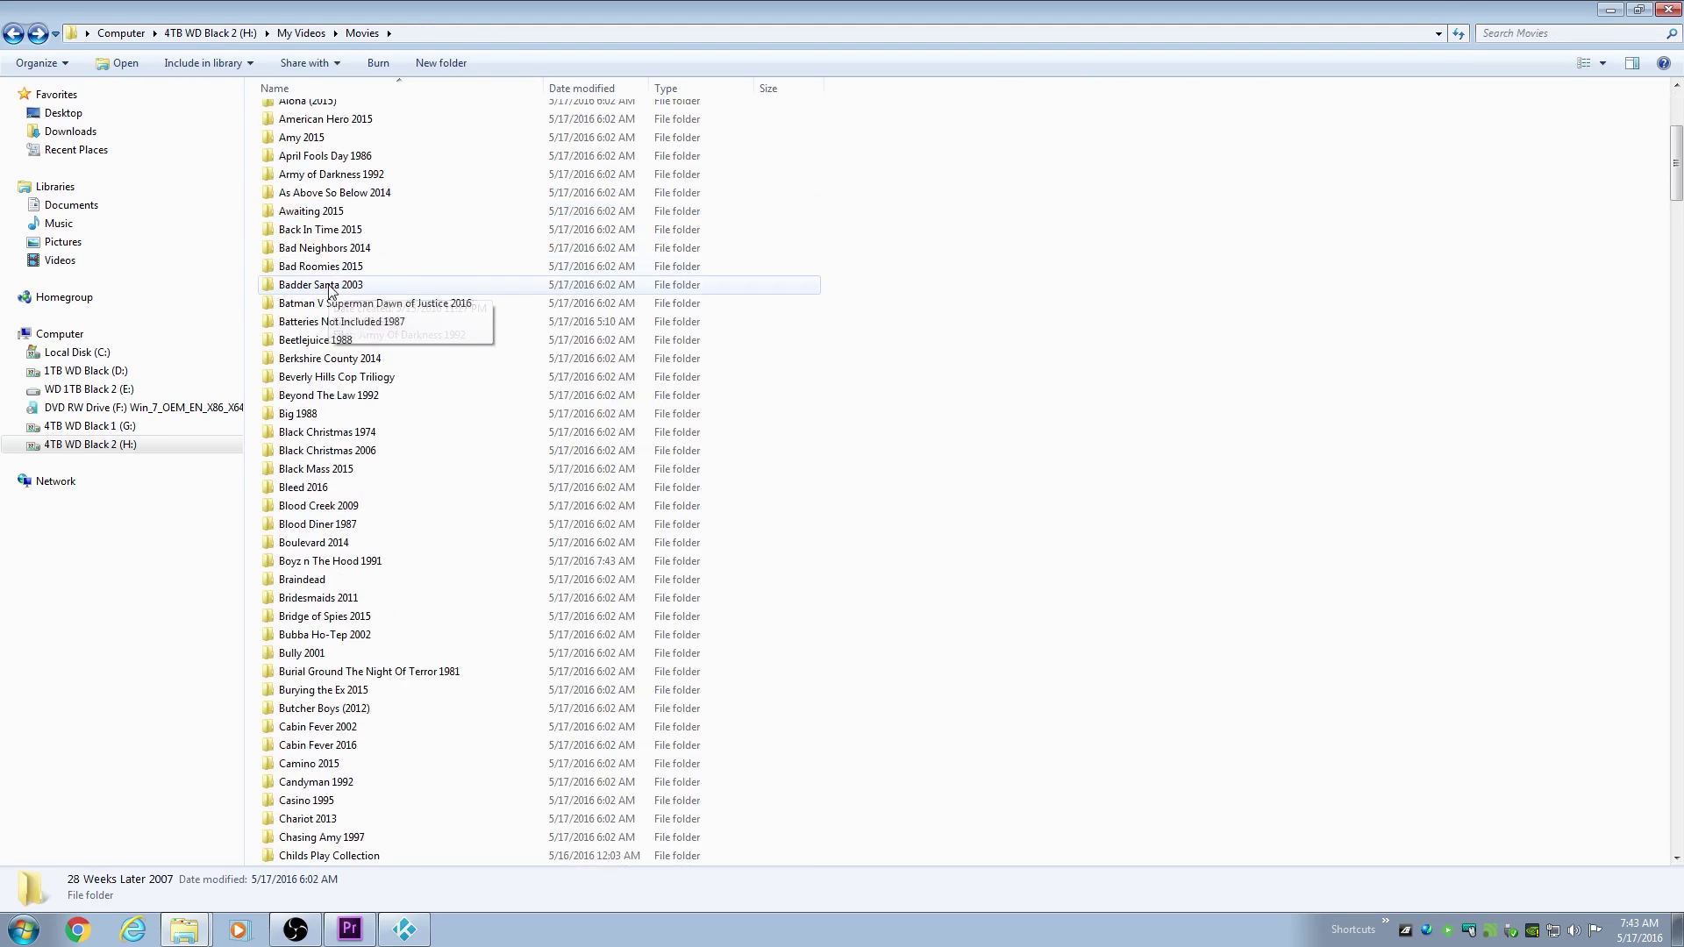
double_click(331, 295)
key("BackSpace")
scroll(325, 369, "down", 5)
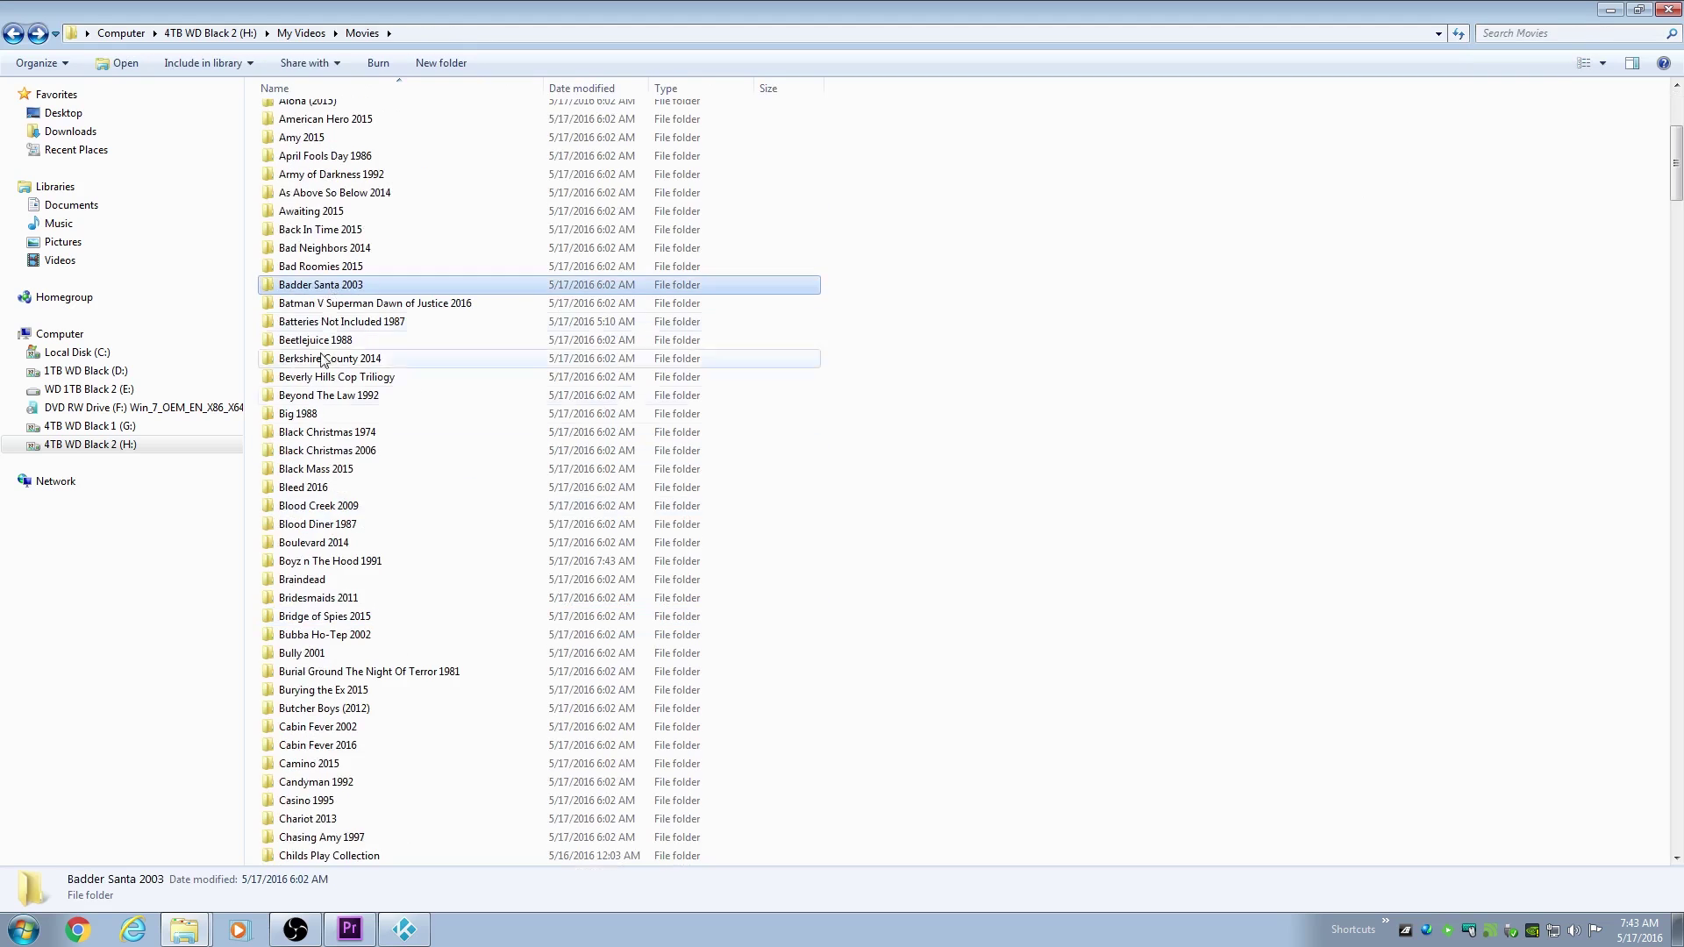
double_click(314, 438)
key("BackSpace")
scroll(324, 395, "down", 15)
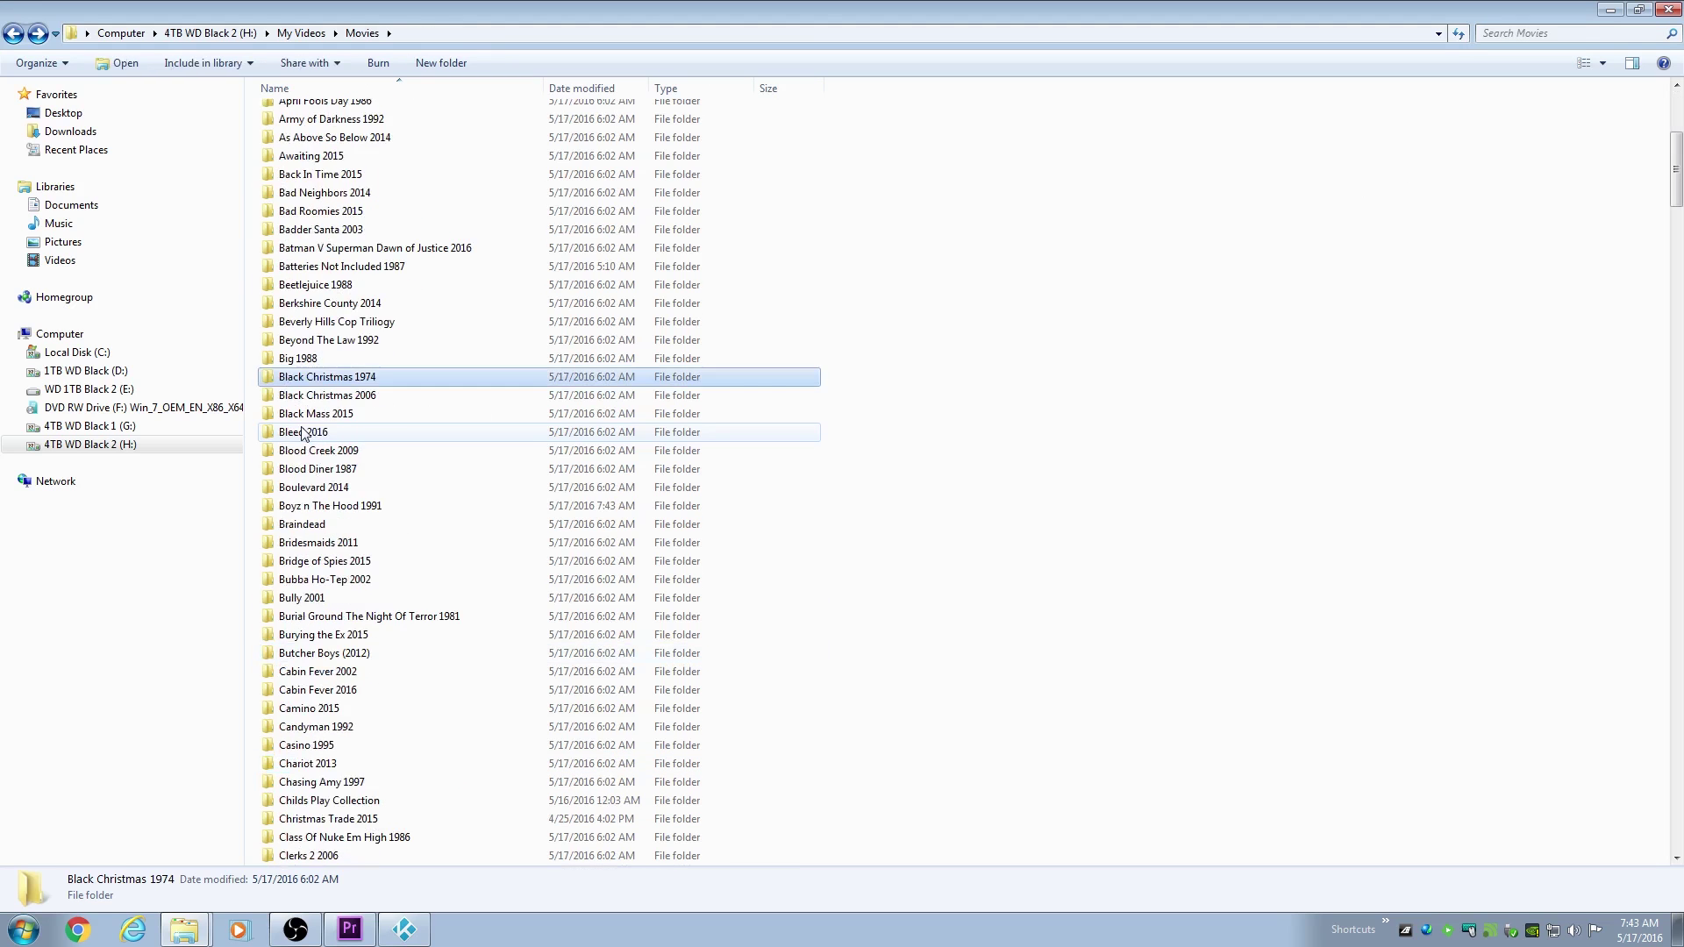
left_click(333, 323)
double_click(333, 323)
key("BackSpace")
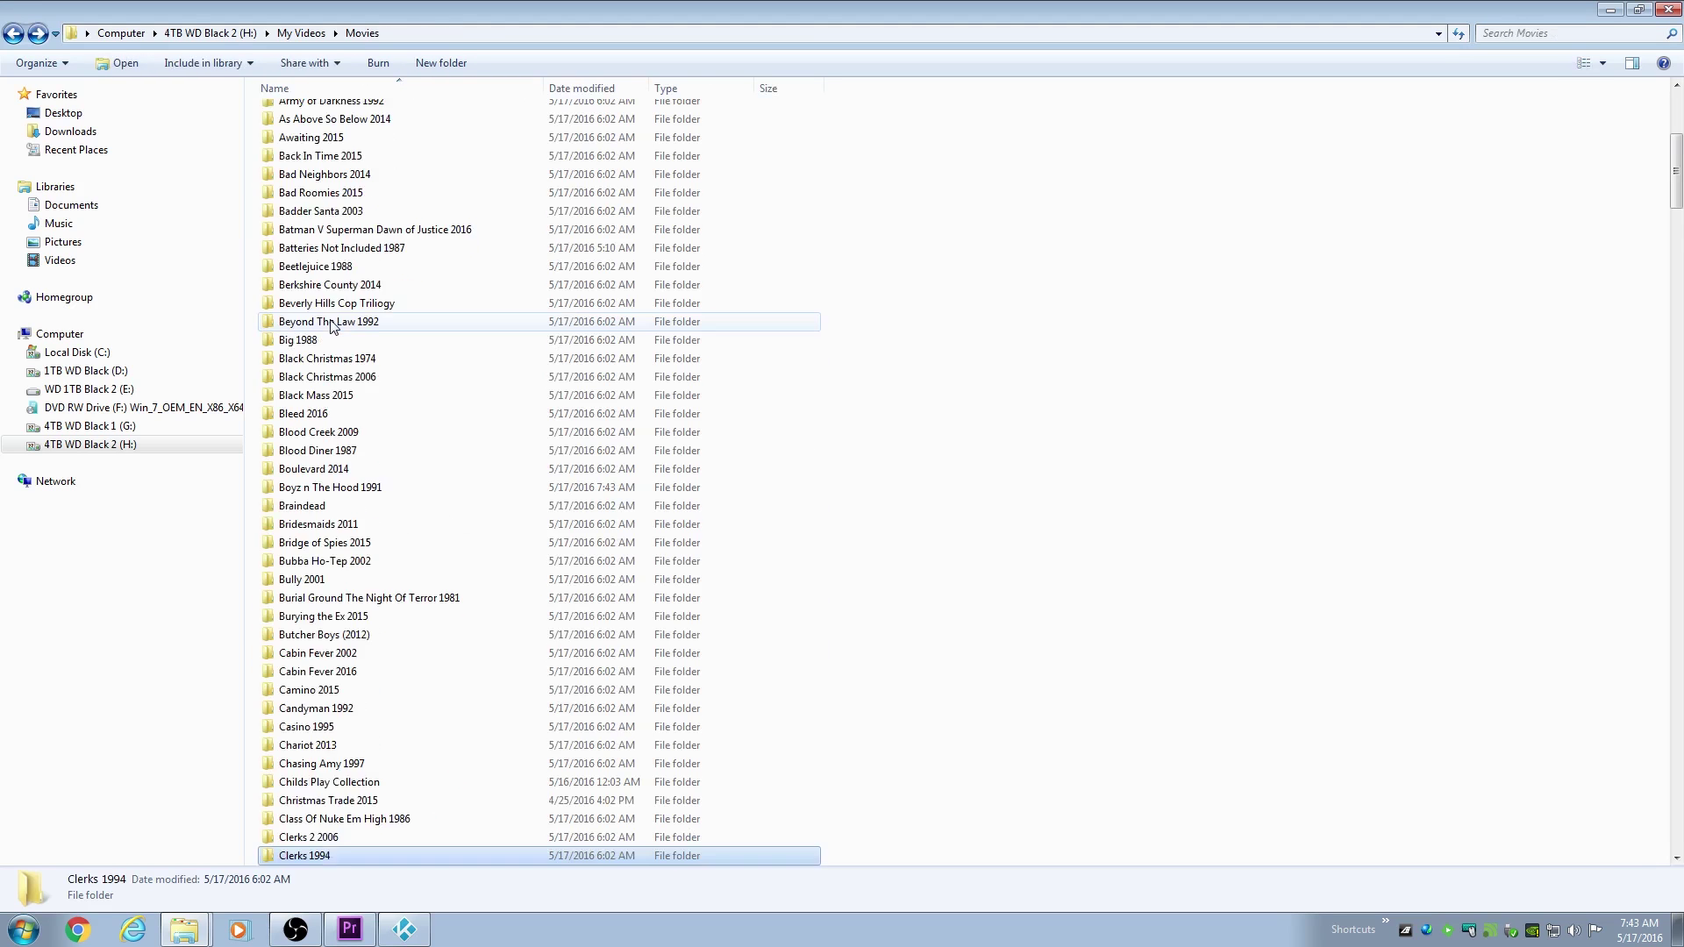
scroll(329, 369, "up", 7)
left_click(324, 376)
double_click(324, 375)
key("BackSpace")
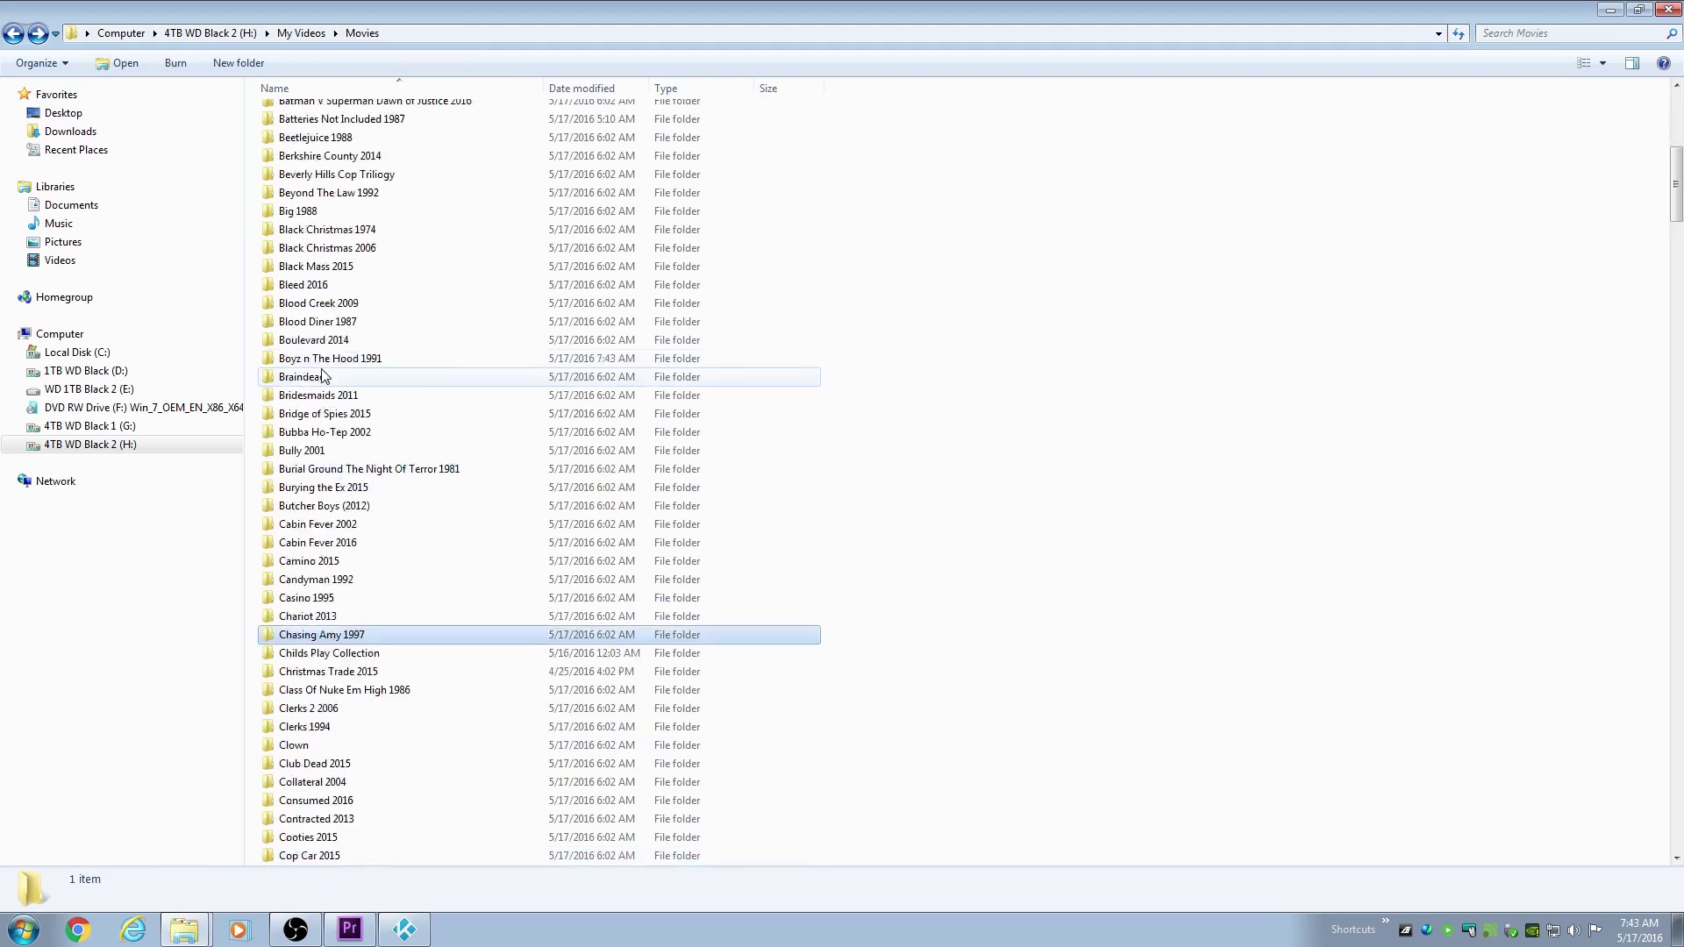
scroll(324, 373, "down", 12)
double_click(325, 373)
Switch to Kodi and start adding a video source that points to H:\My Videos\Movies.
key("alt+Tab")
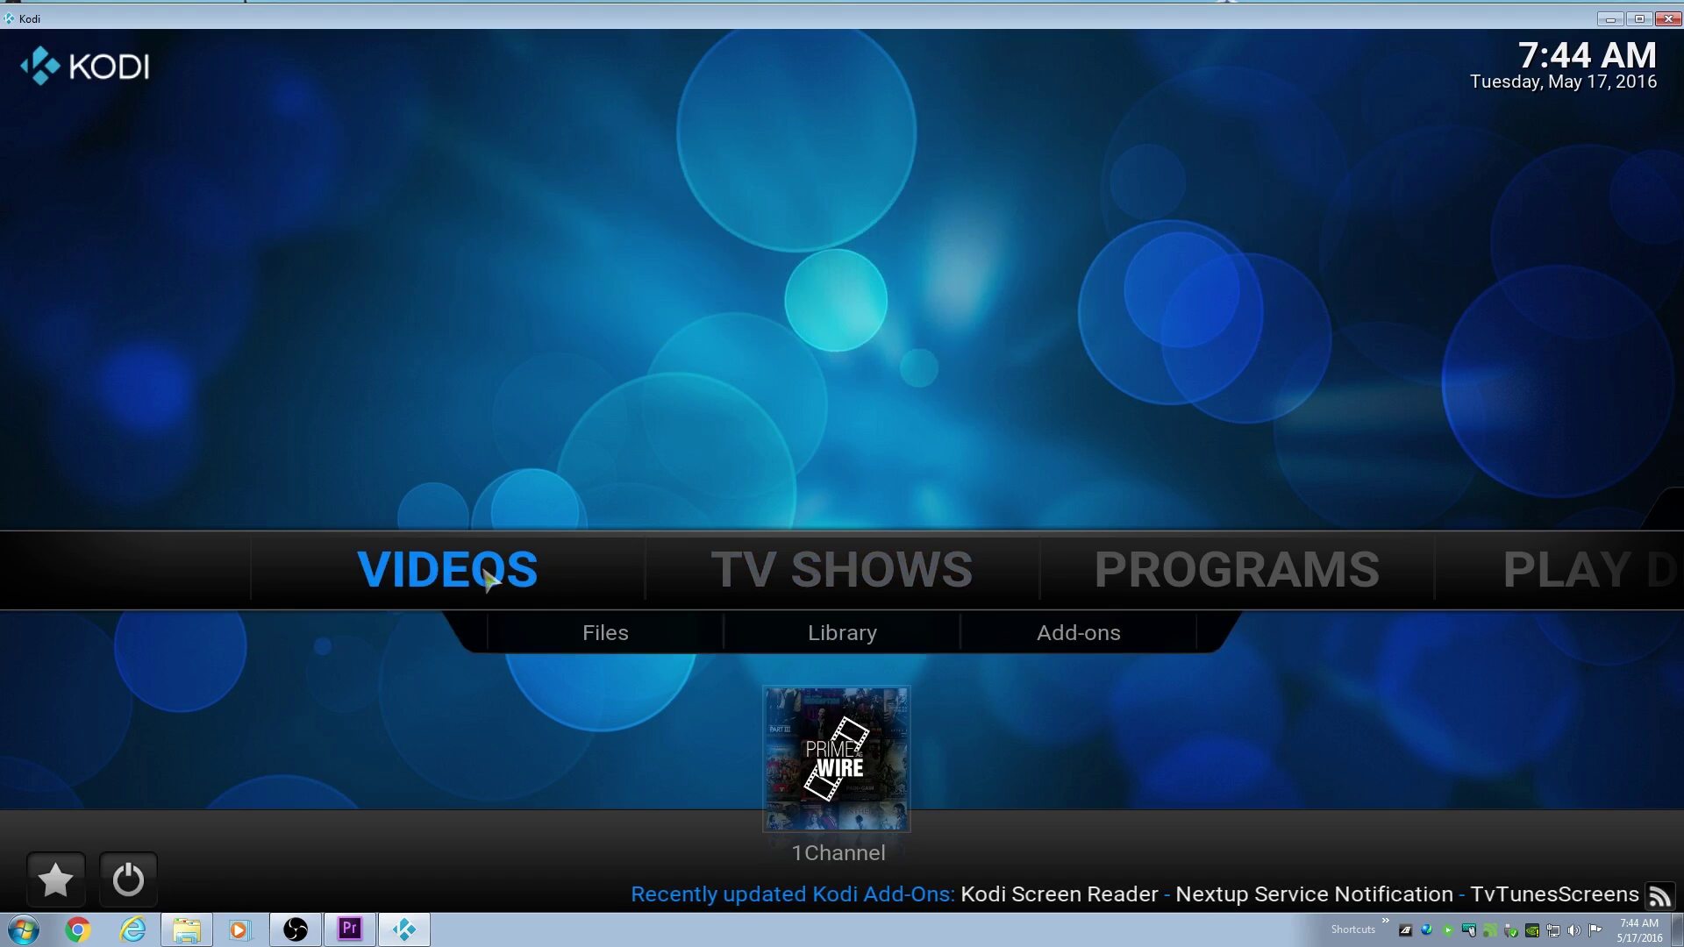
left_click(534, 636)
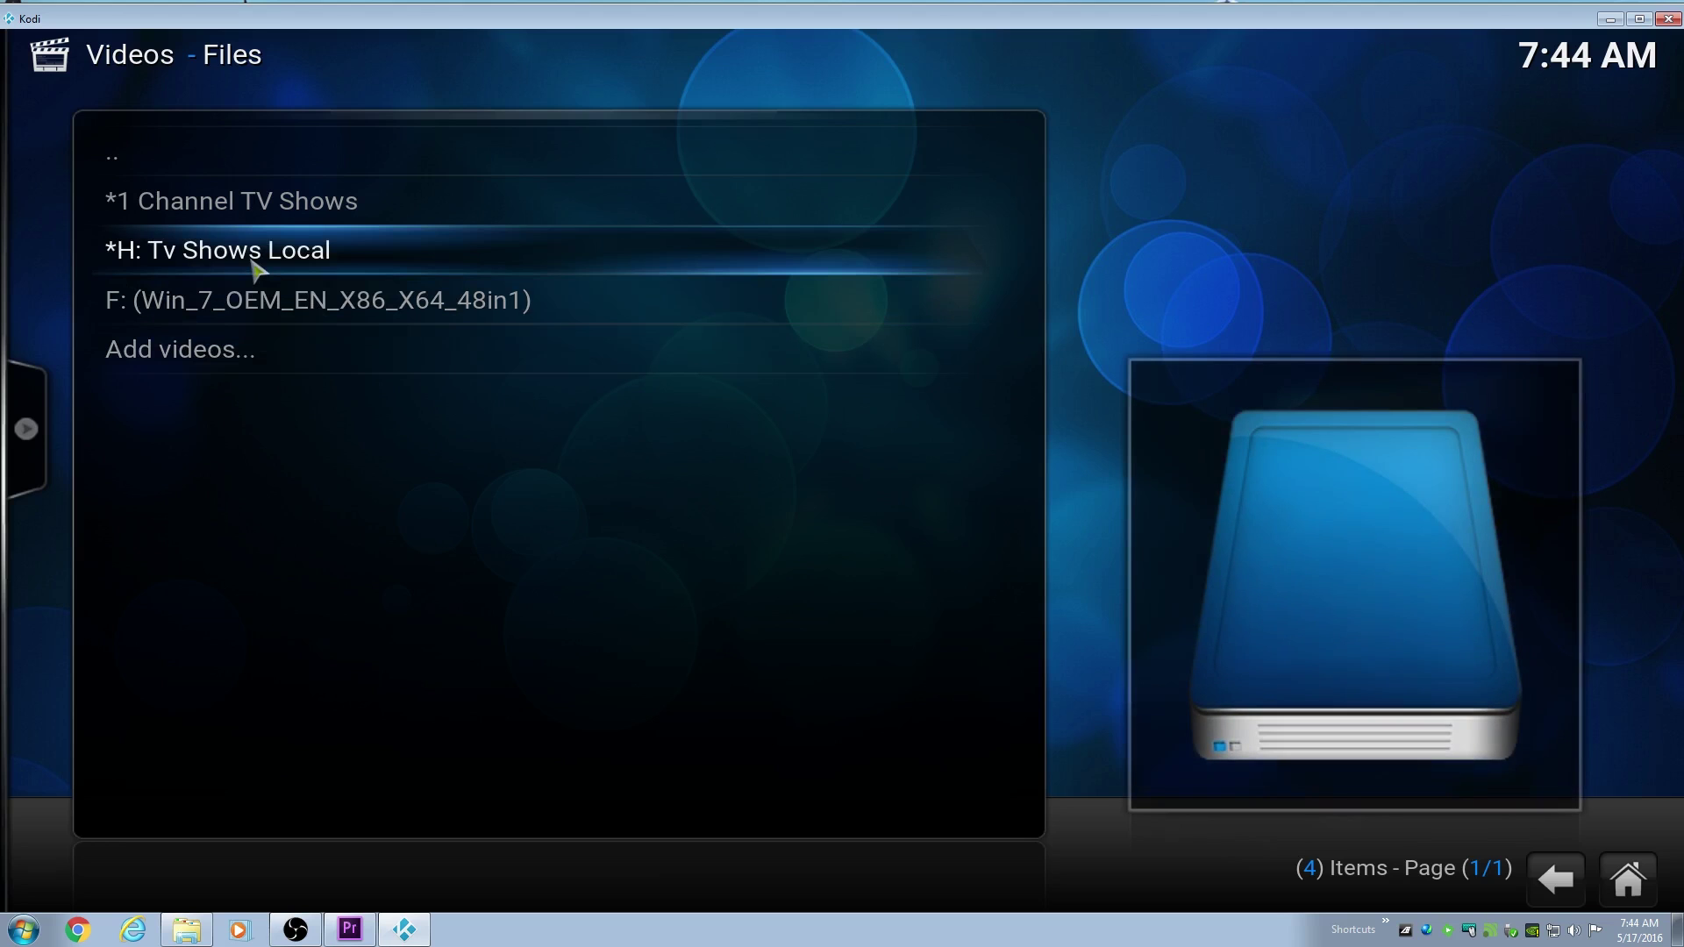
left_click(255, 342)
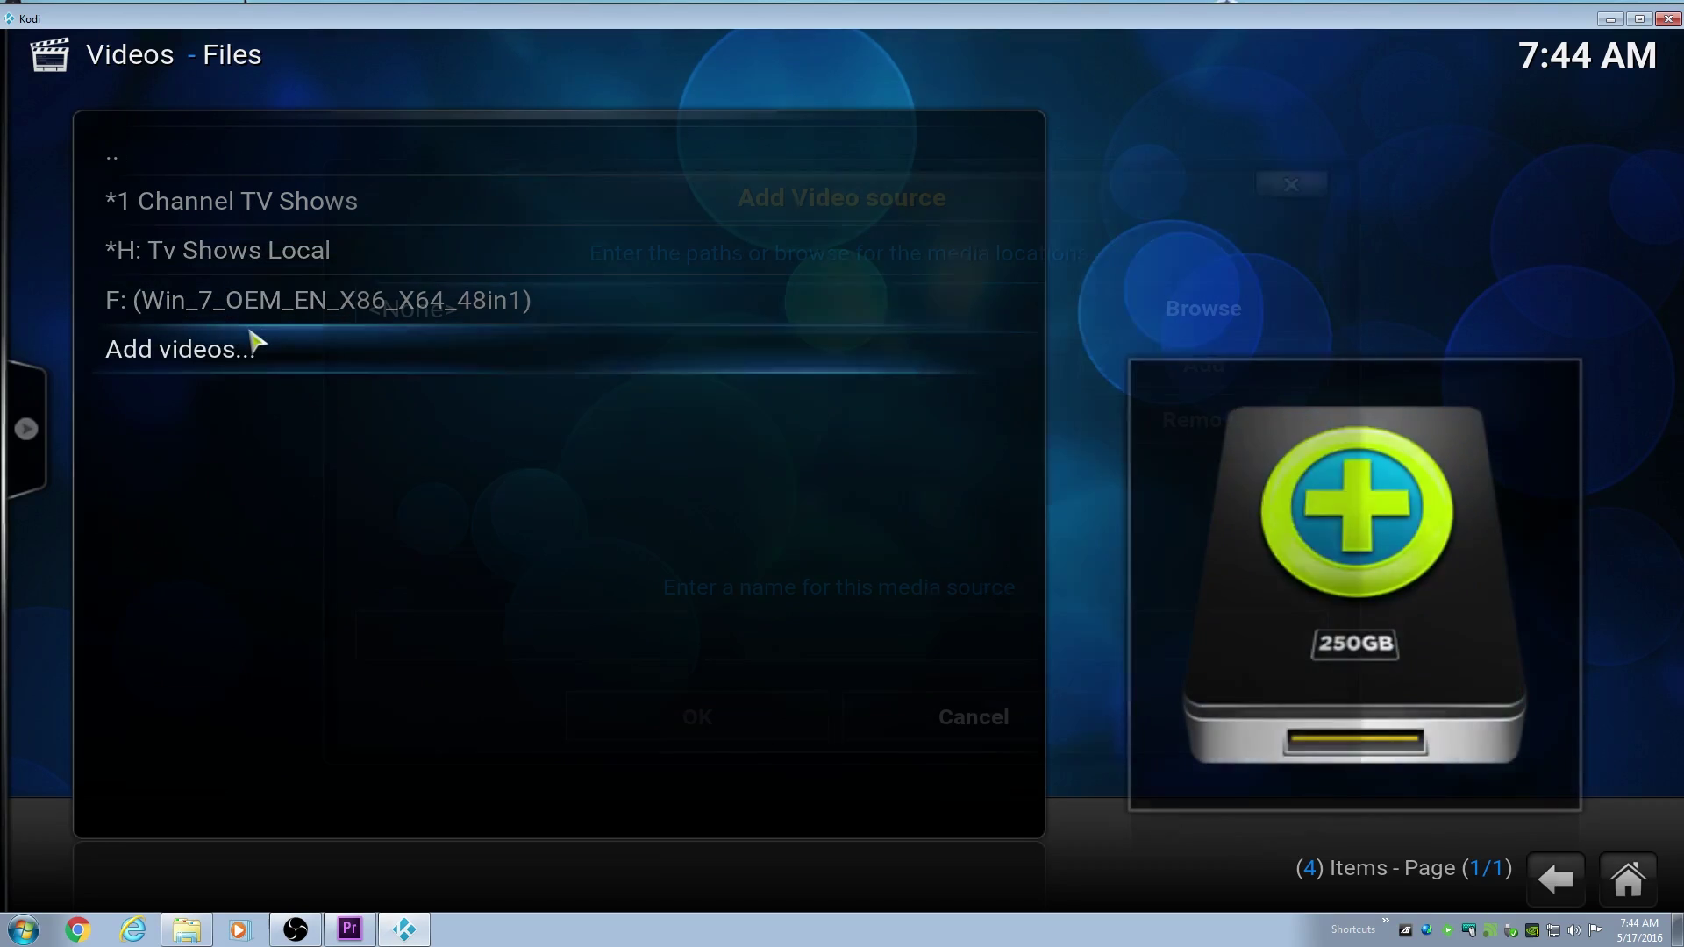
left_click(1156, 311)
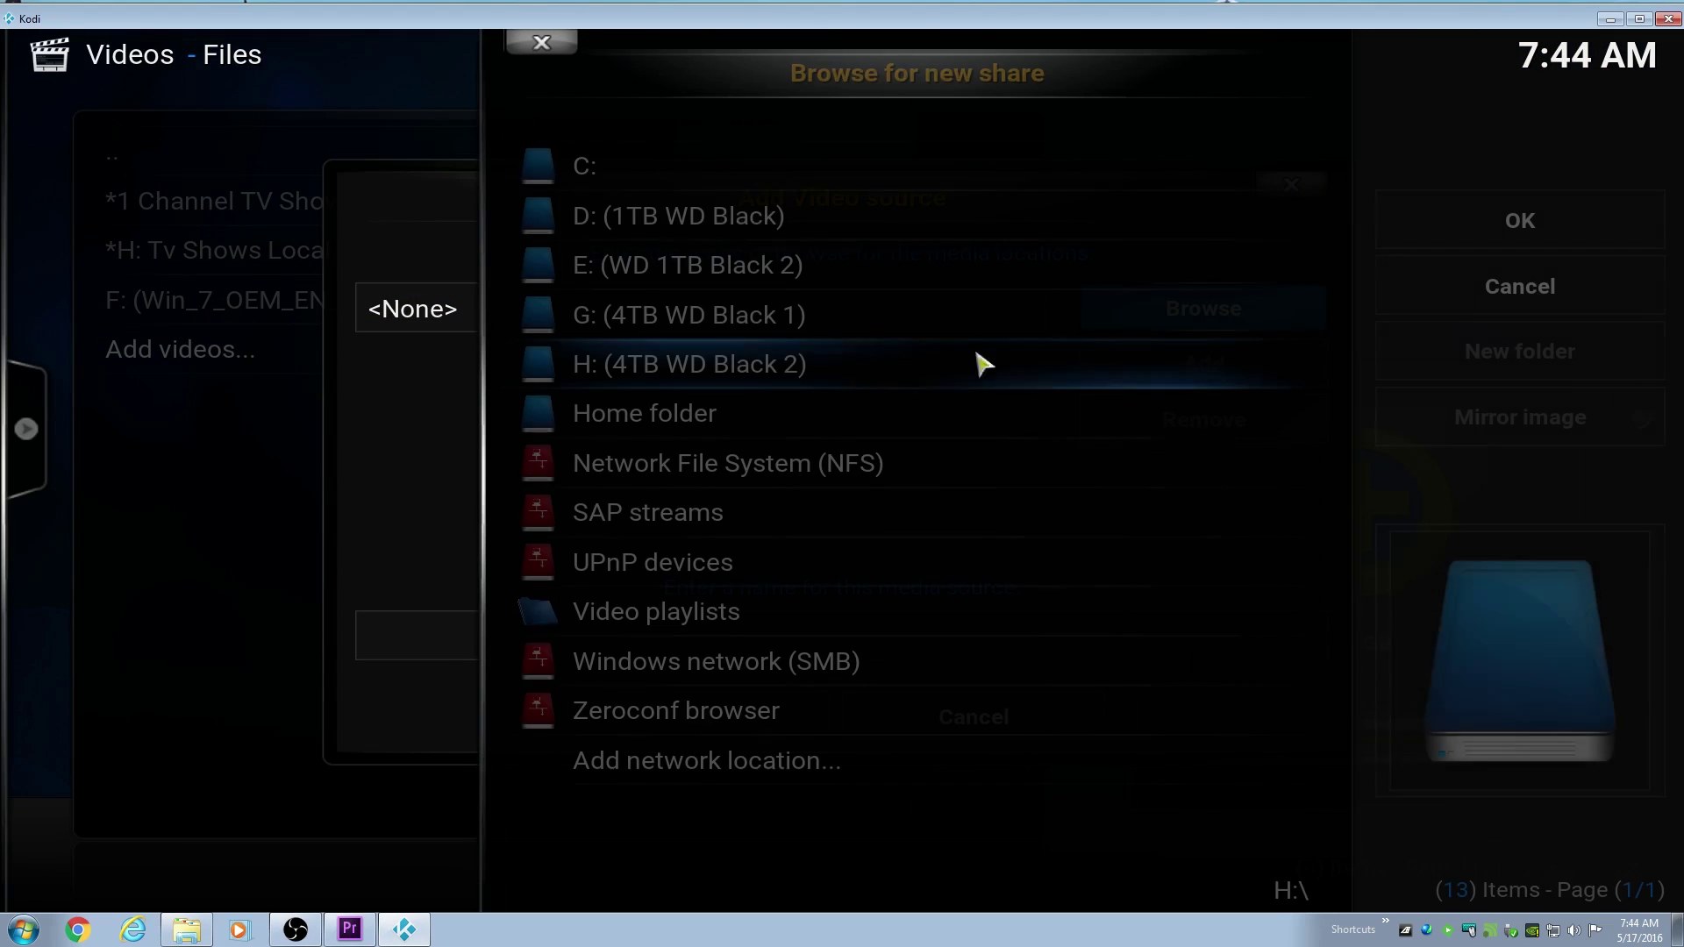
left_click(702, 365)
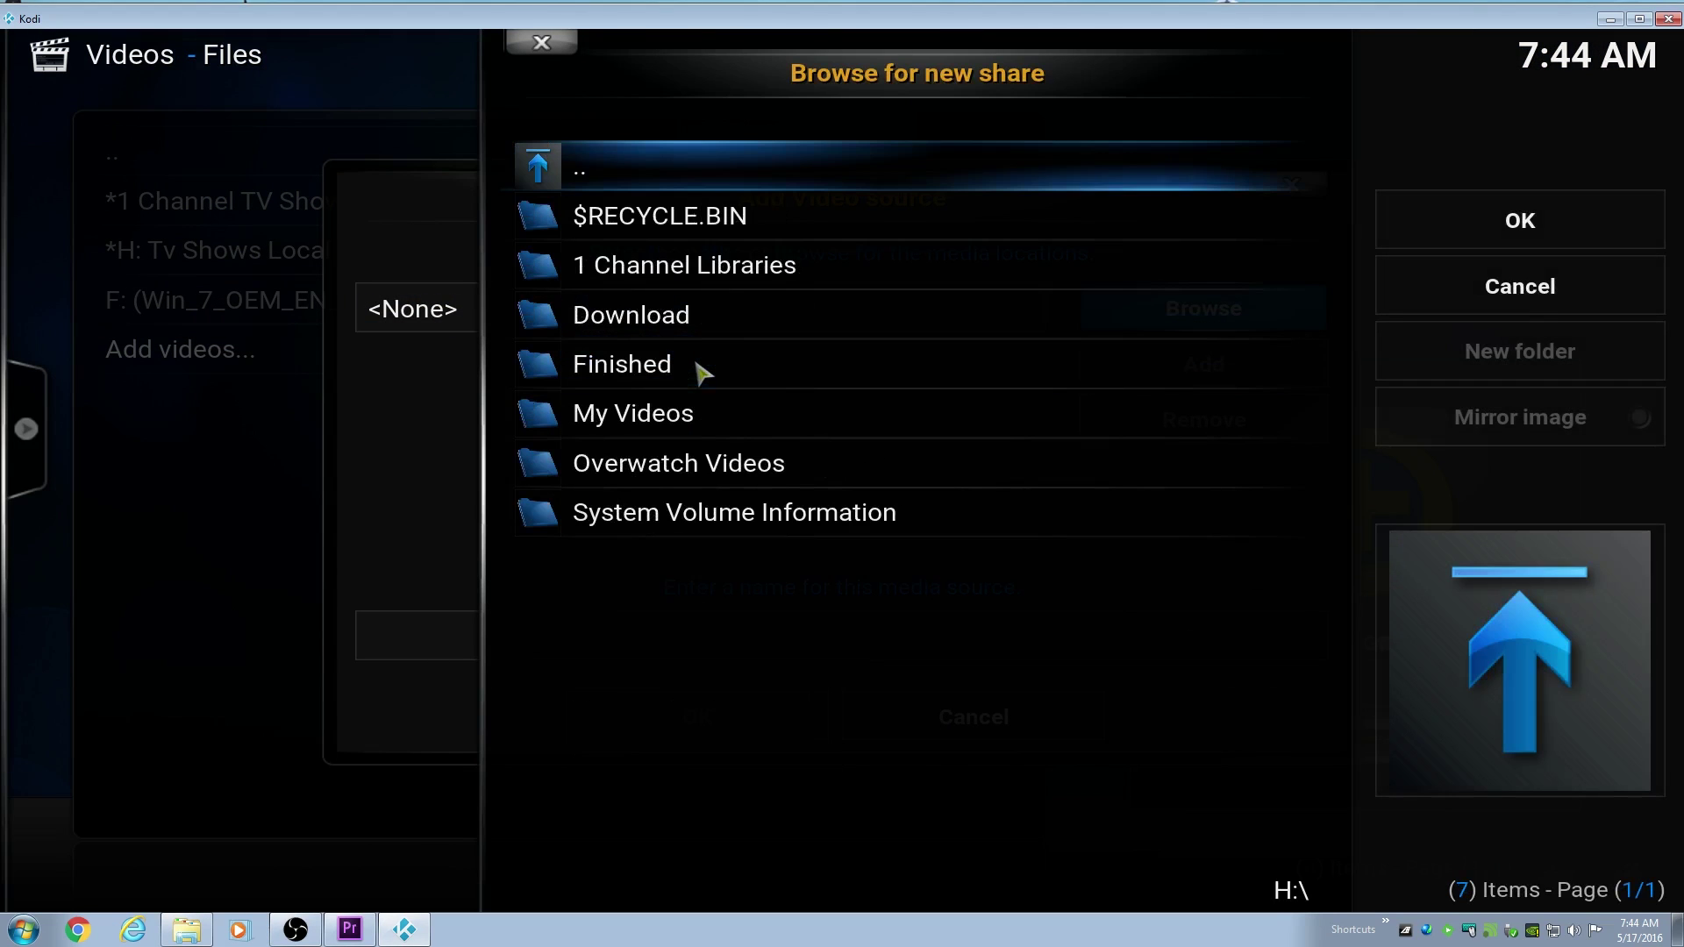
left_click(683, 419)
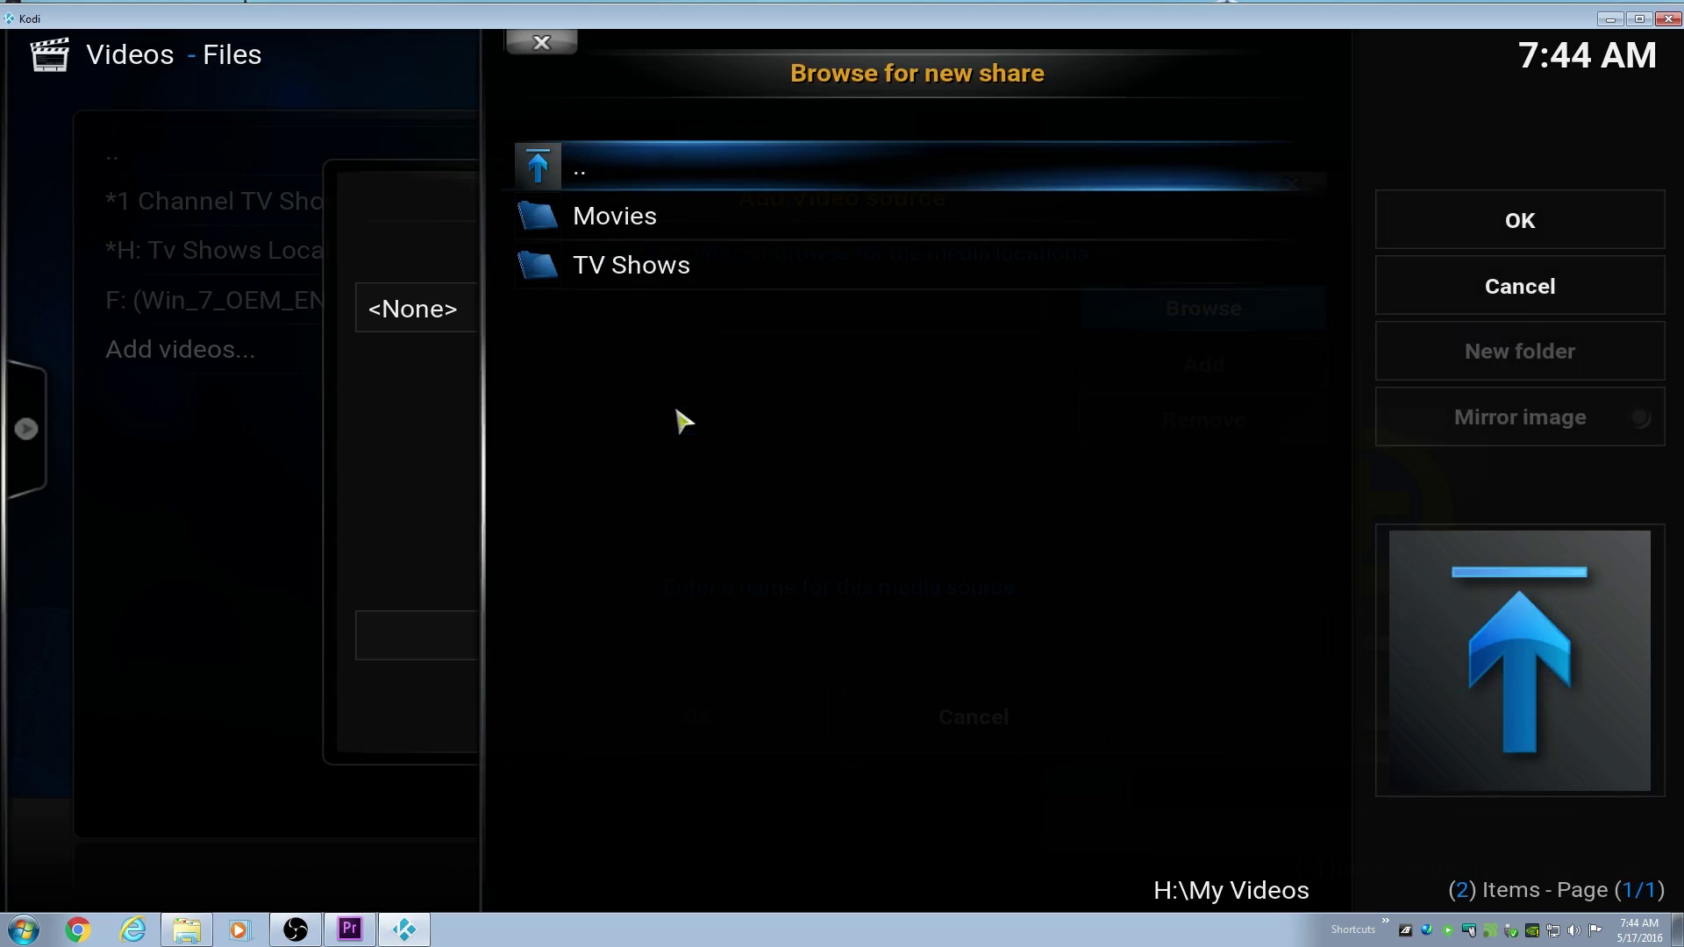
left_click(672, 235)
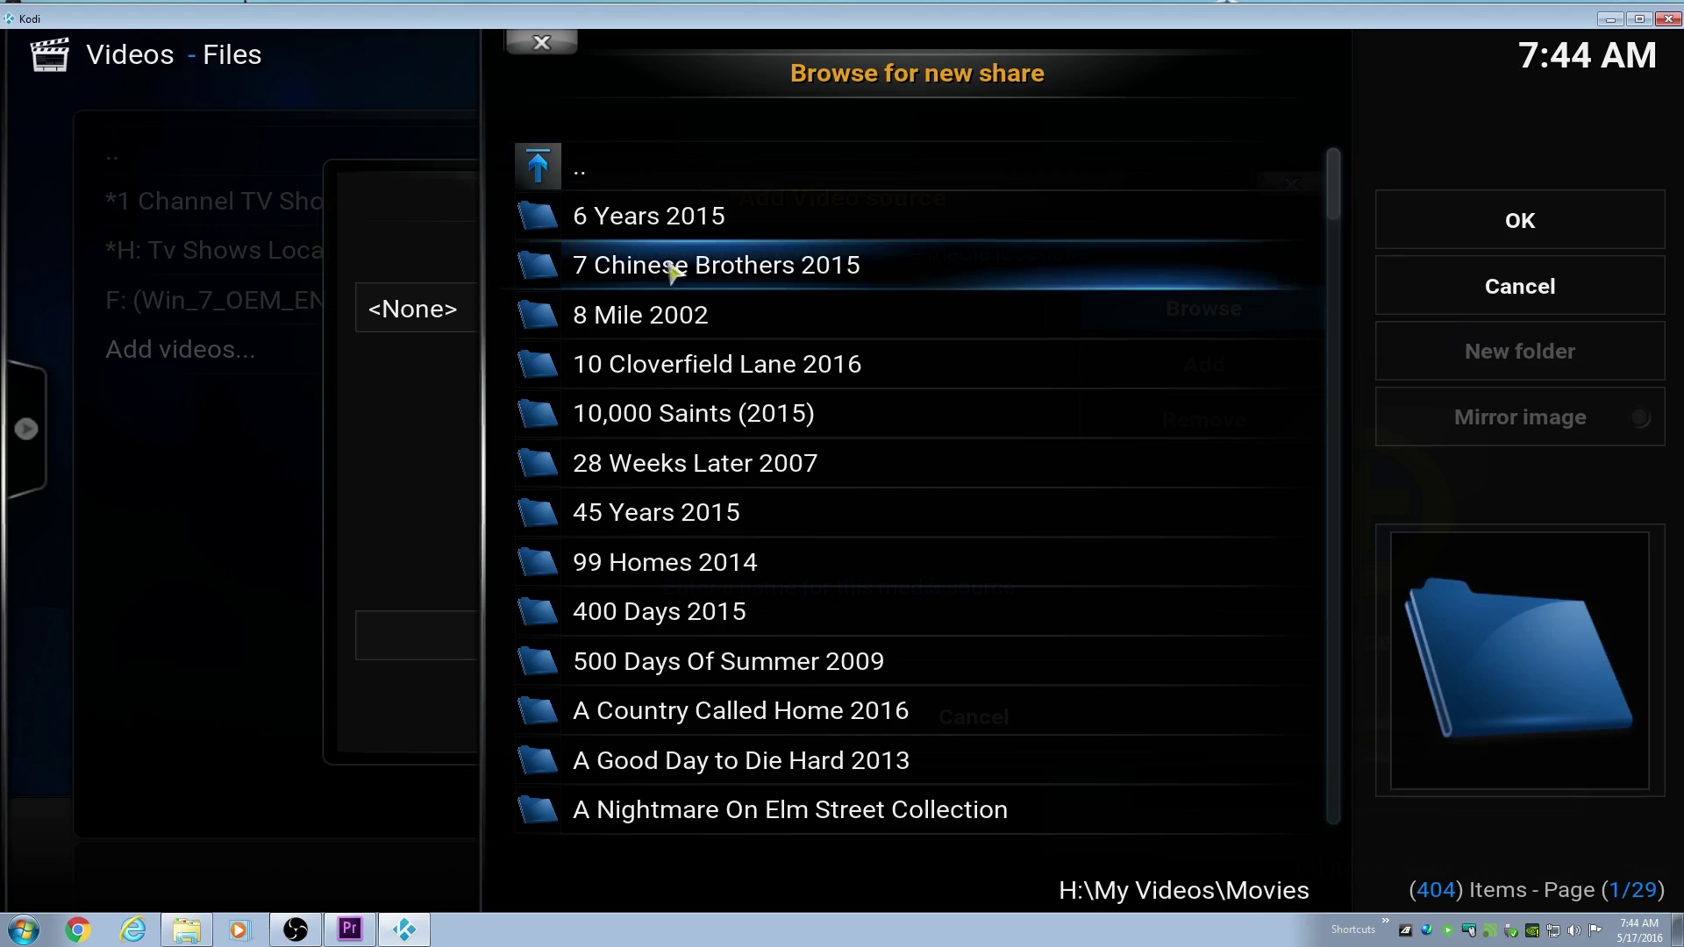
left_click(1506, 246)
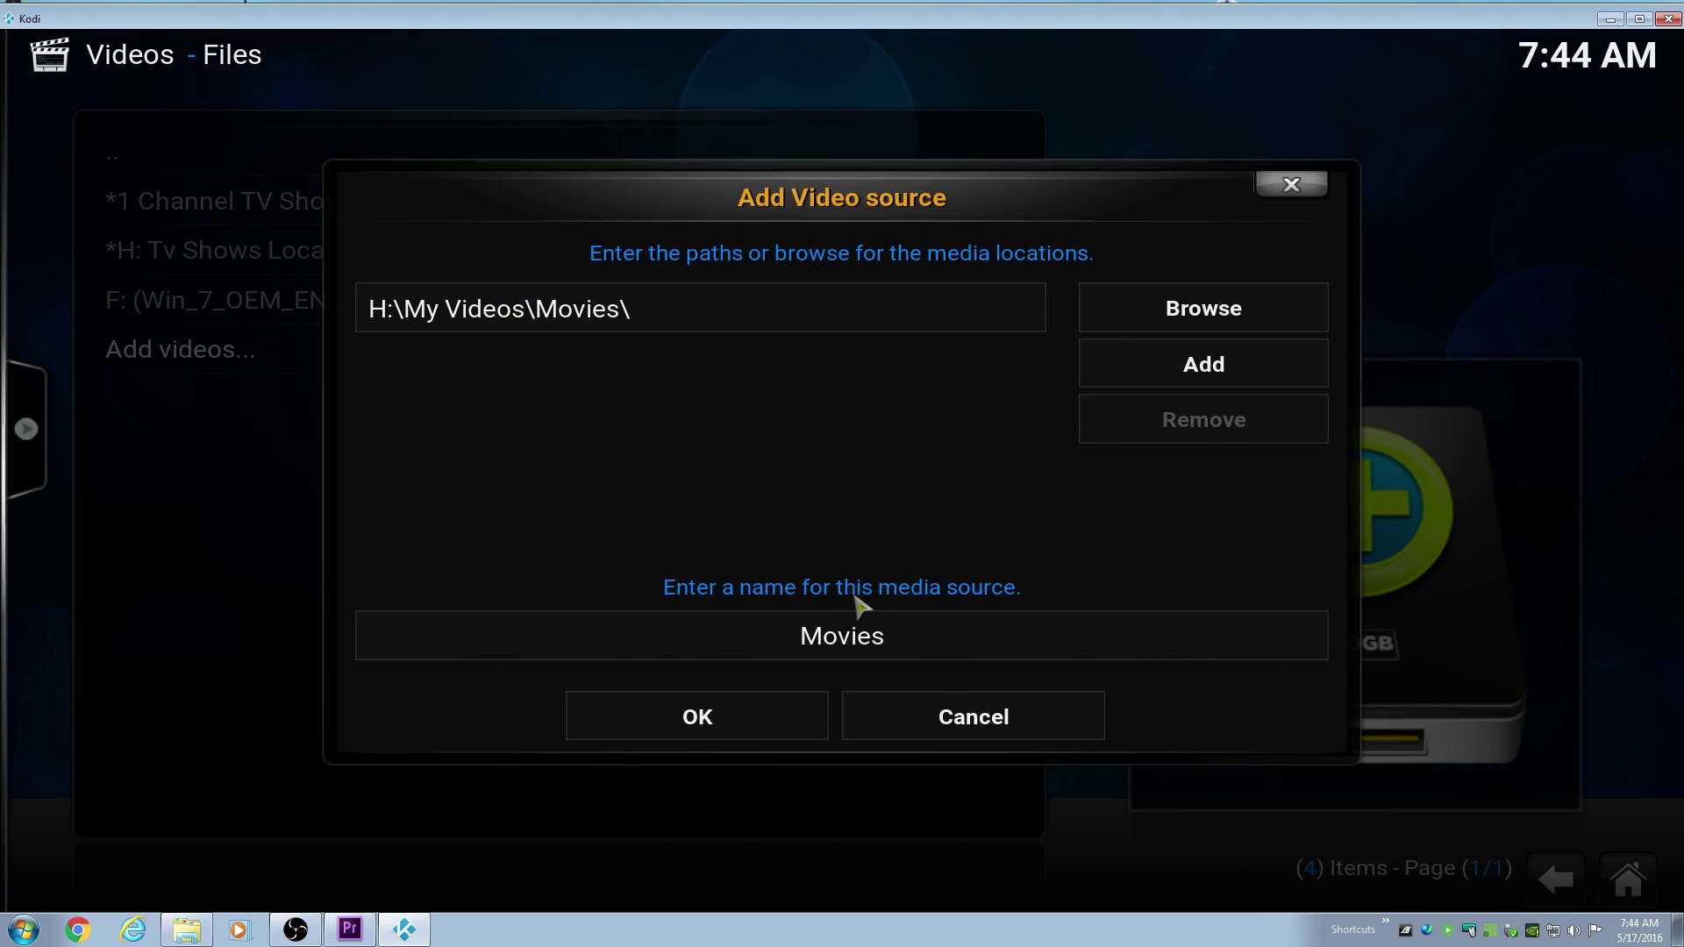
Name the new media source "*H: Movies Local" and accept the source.
left_click(877, 639)
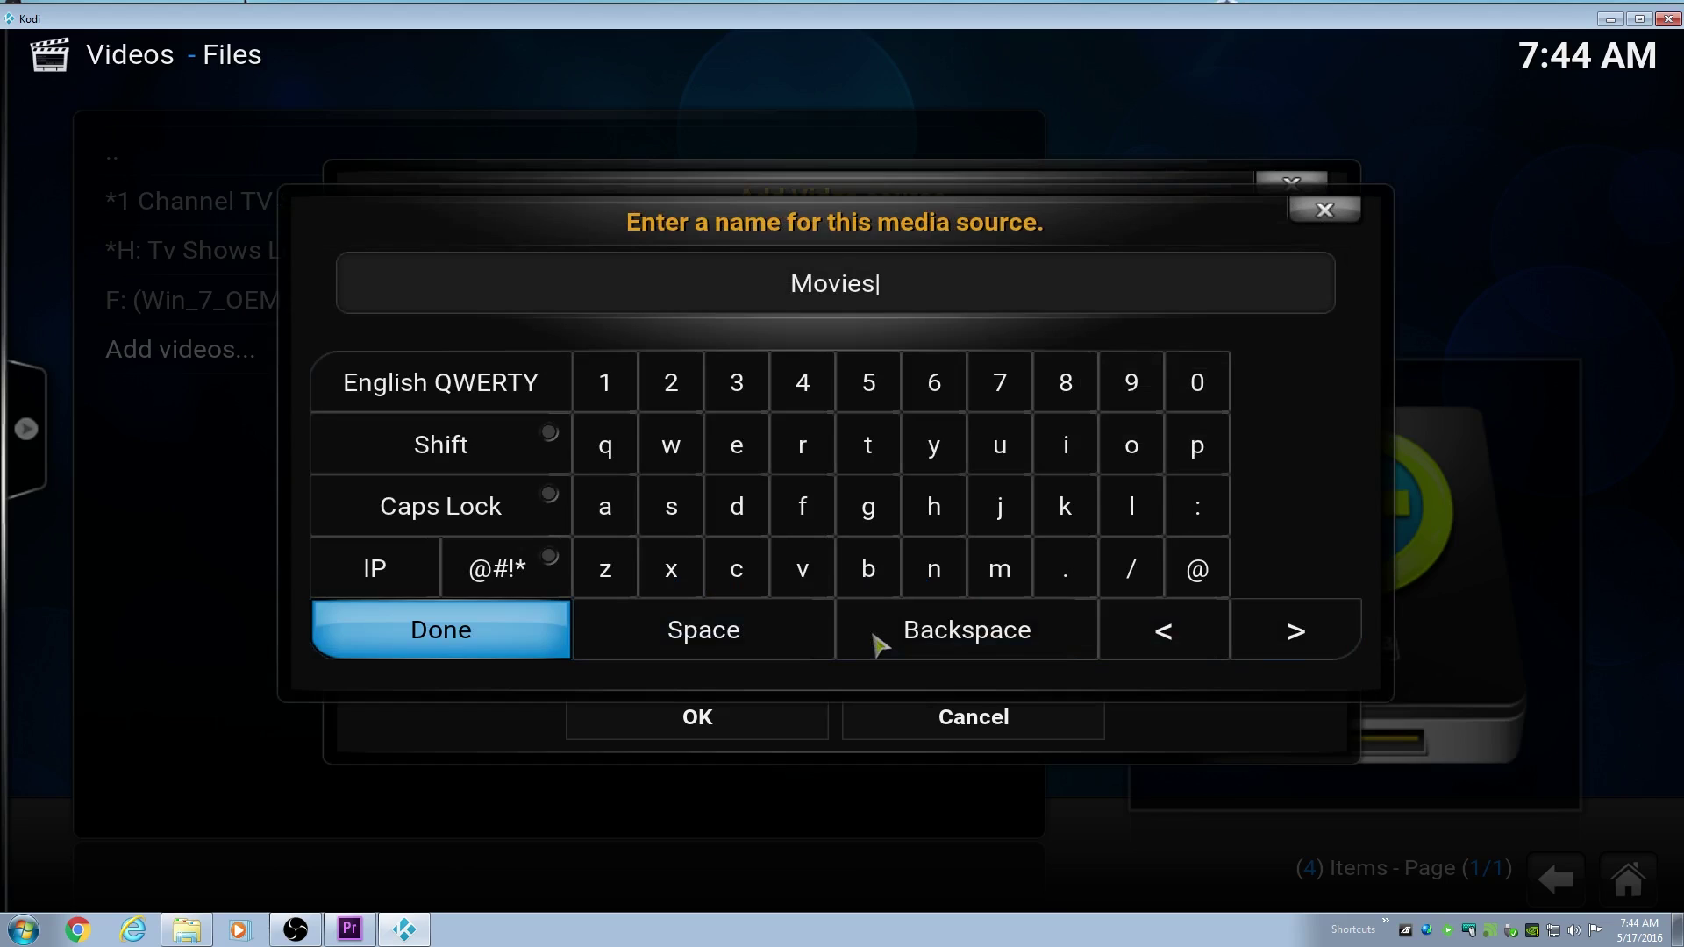
key("BackSpace")
key("BackSpace")
key("BackSpace")
key("BackSpace")
key("BackSpace")
key("BackSpace")
type("HI")
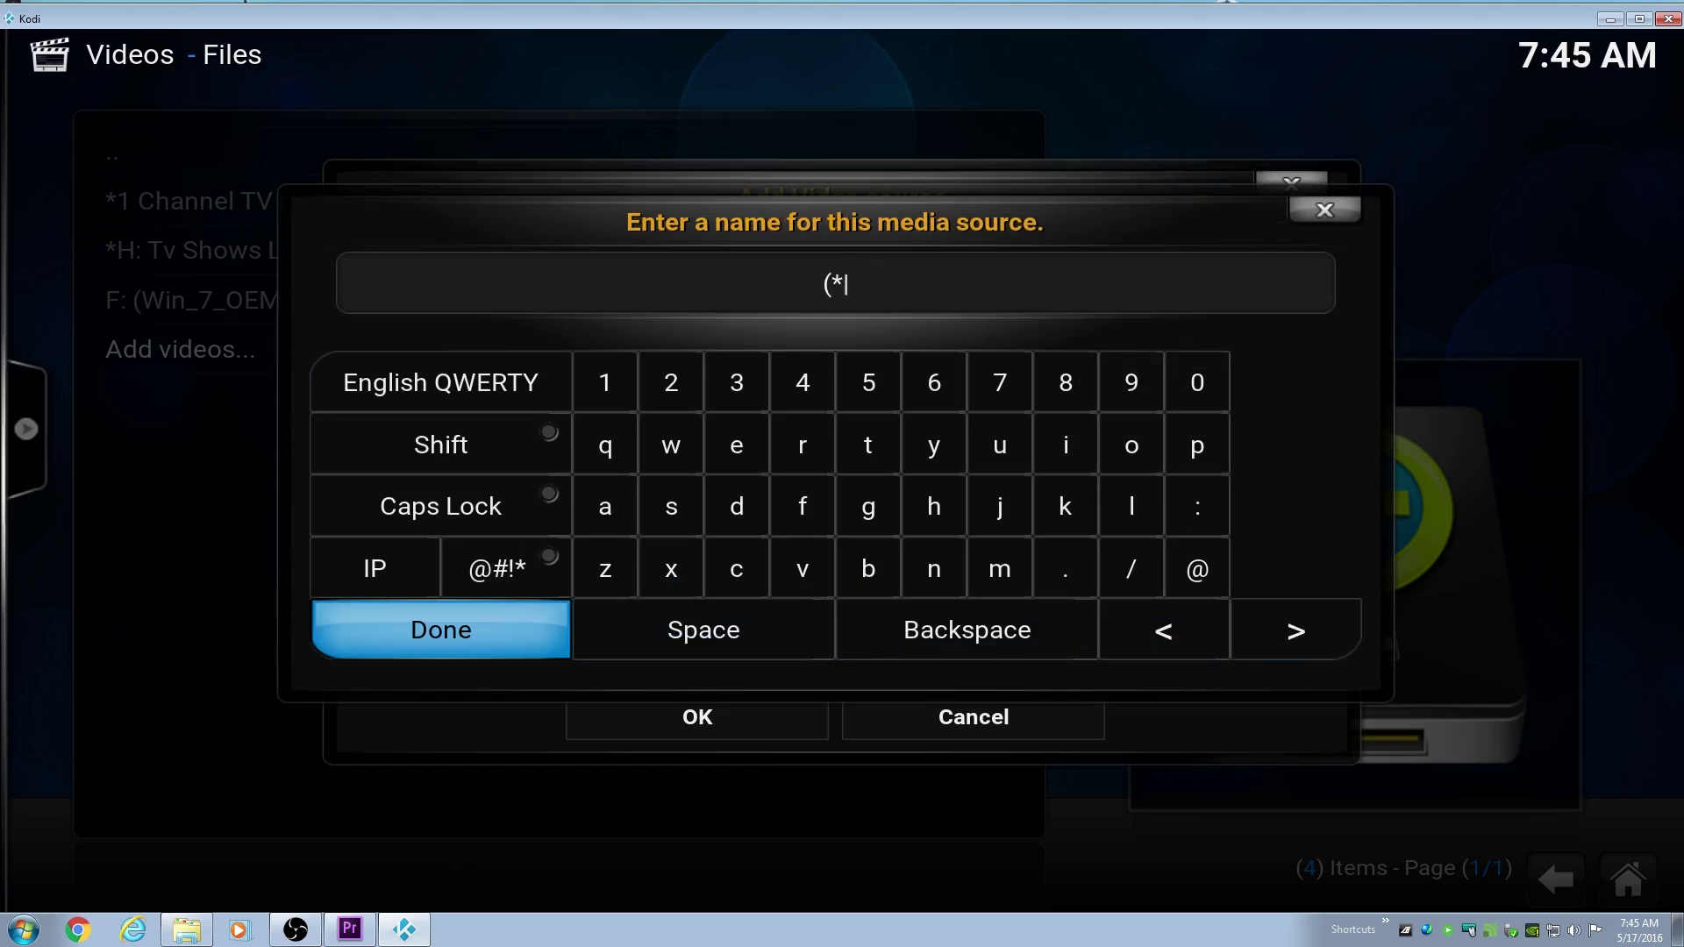
key("BackSpace")
type("H")
type(":")
type(" Movies")
type(" L")
type("oc")
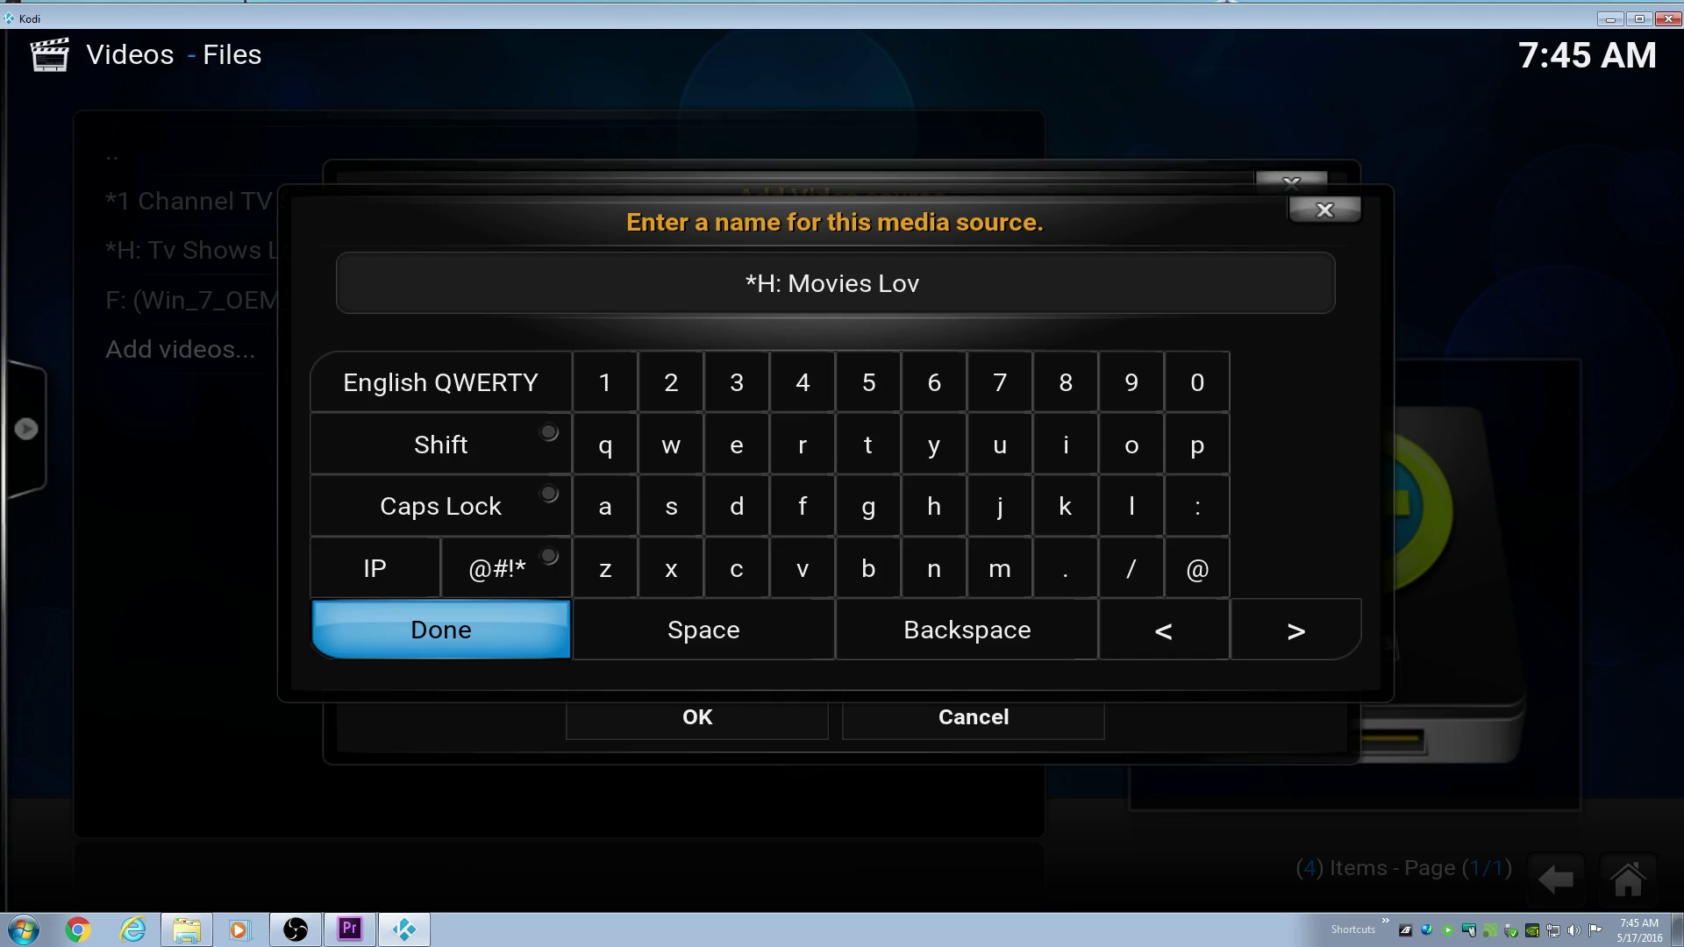
type("al")
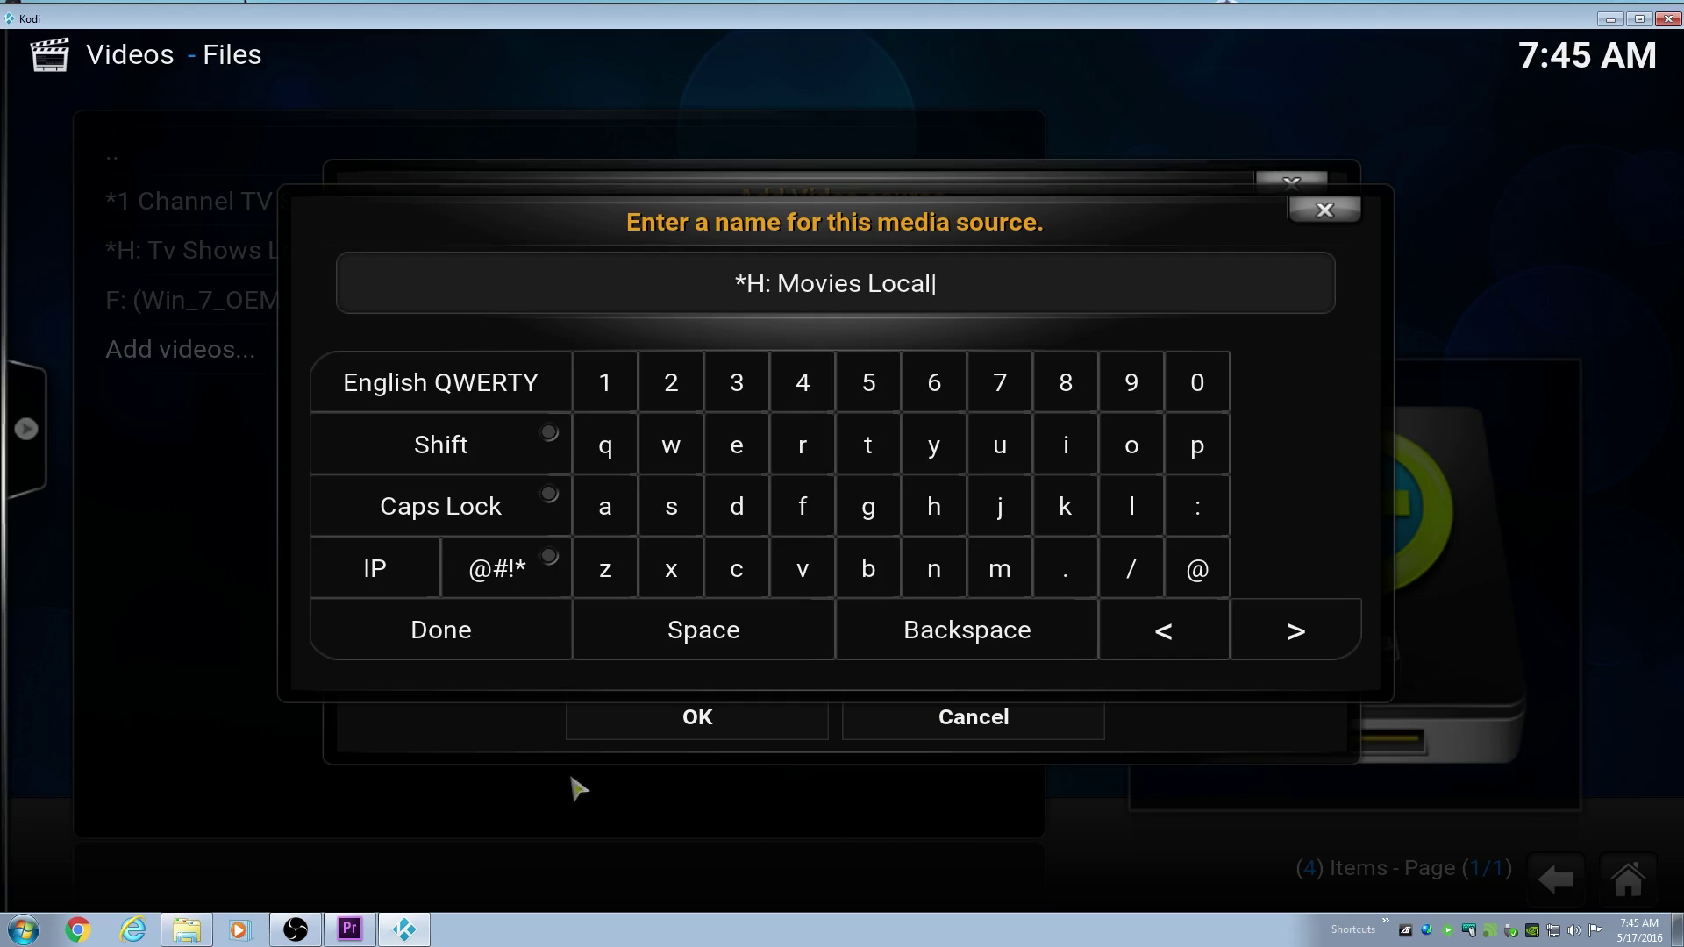
left_click(485, 639)
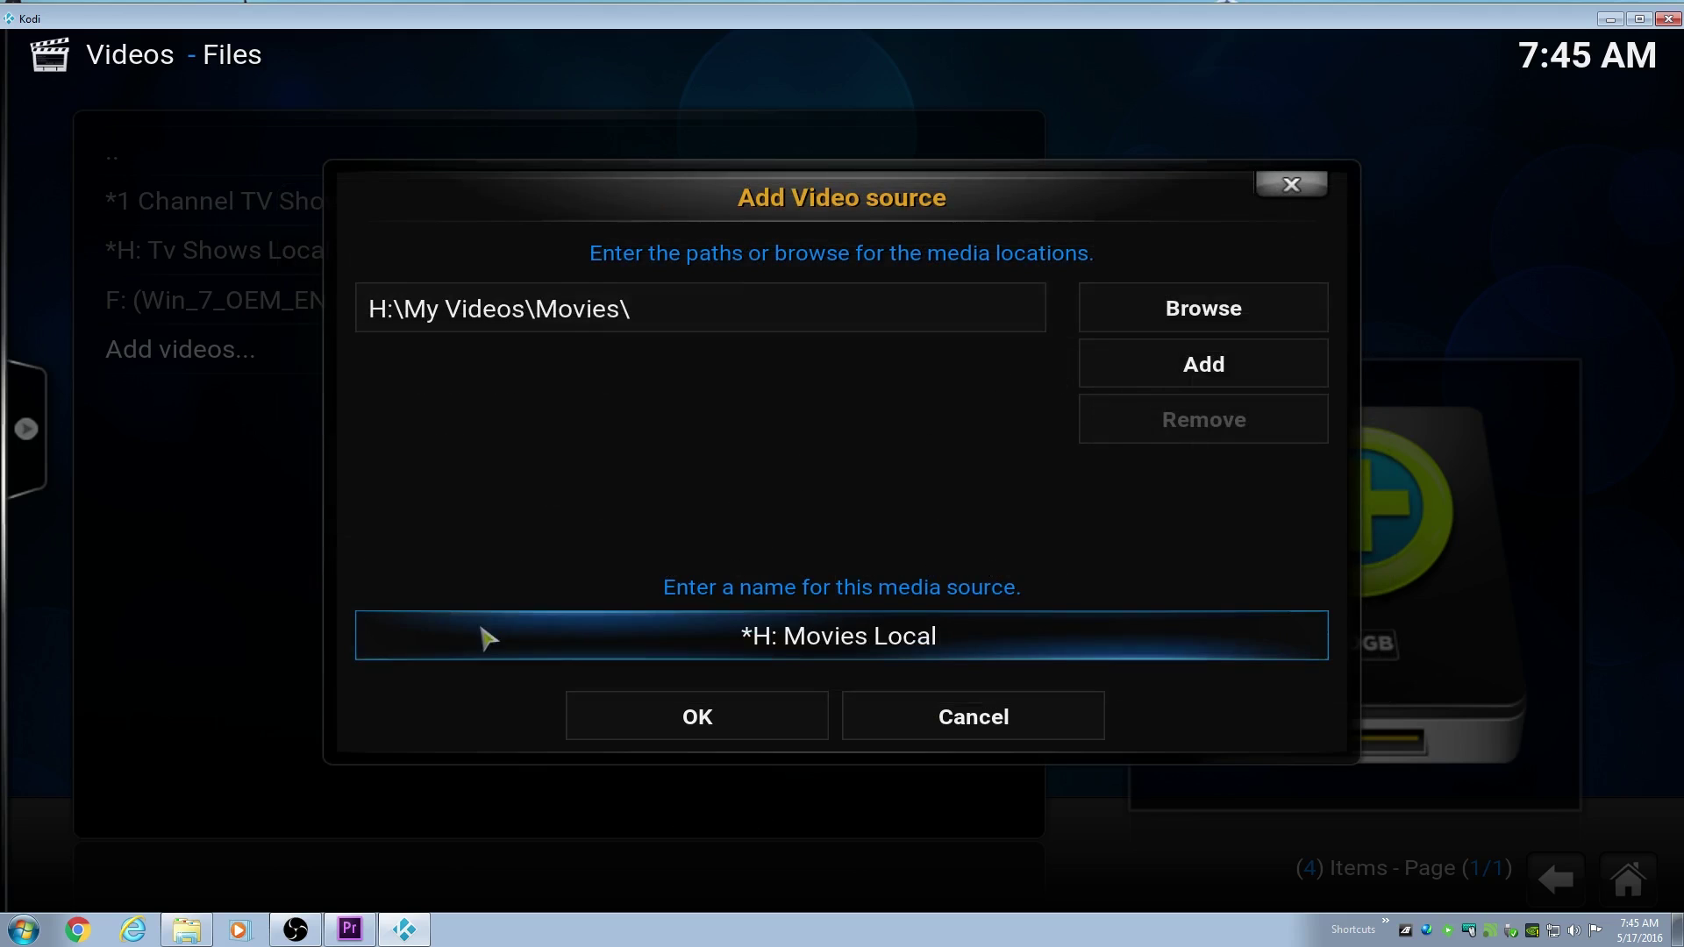
left_click(758, 718)
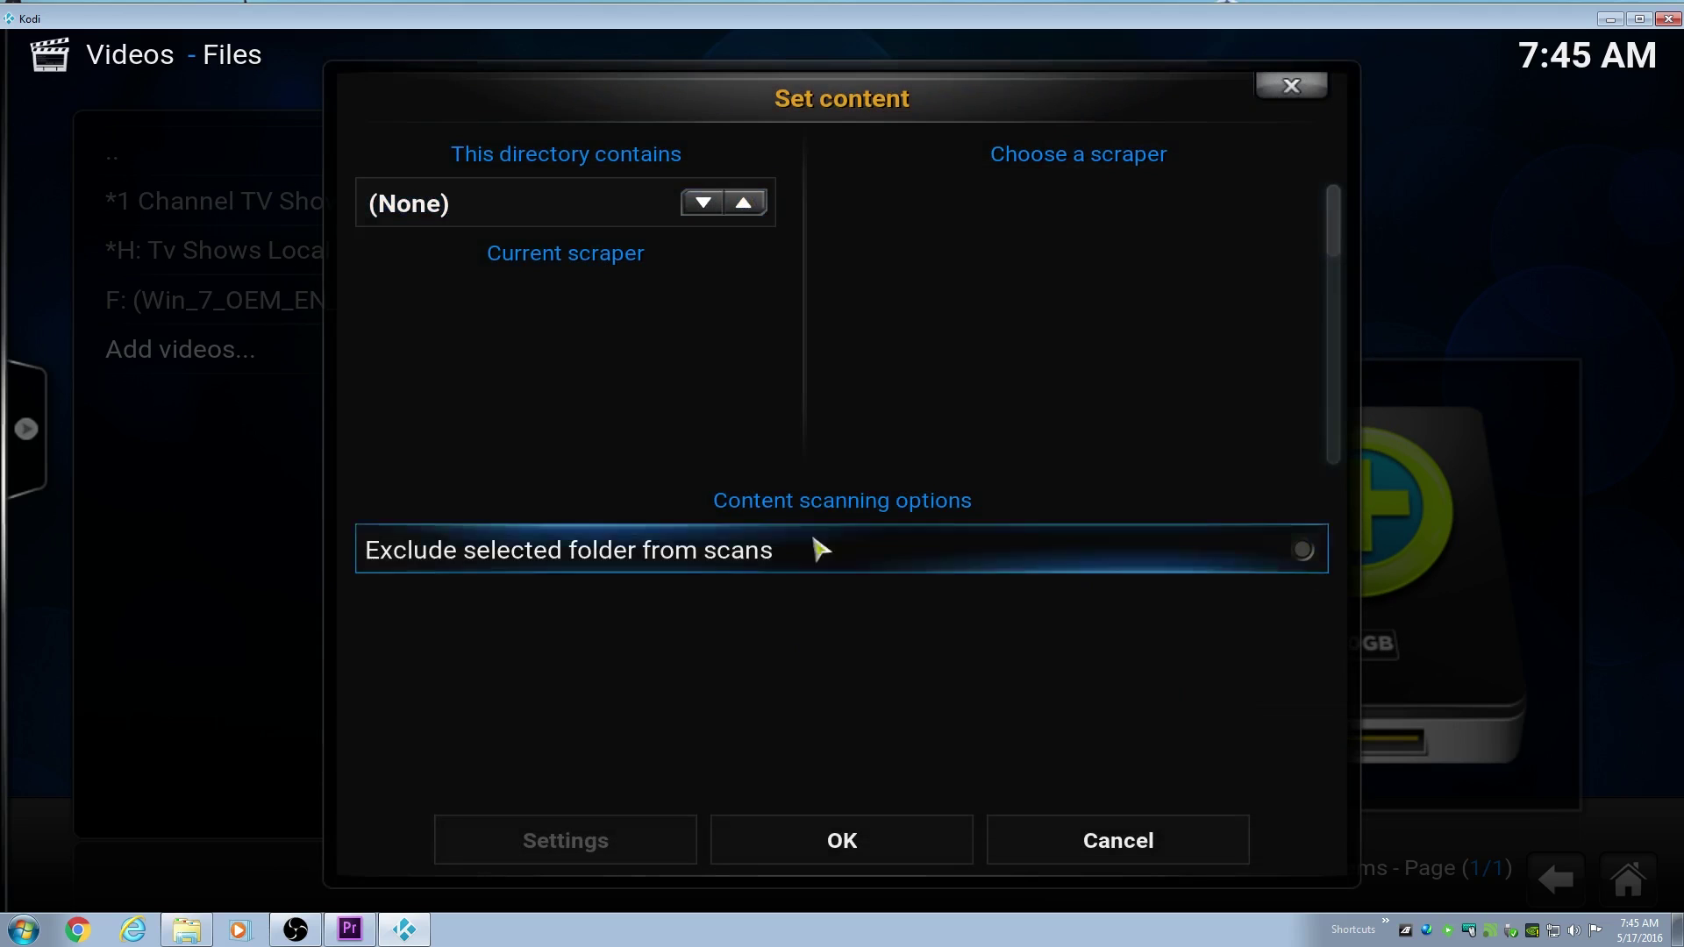
Set the source's content to Movies using The Movie Database, separate title-matching folders, recursive scanning and TMDb ratings, and refresh information for all items.
left_click(751, 216)
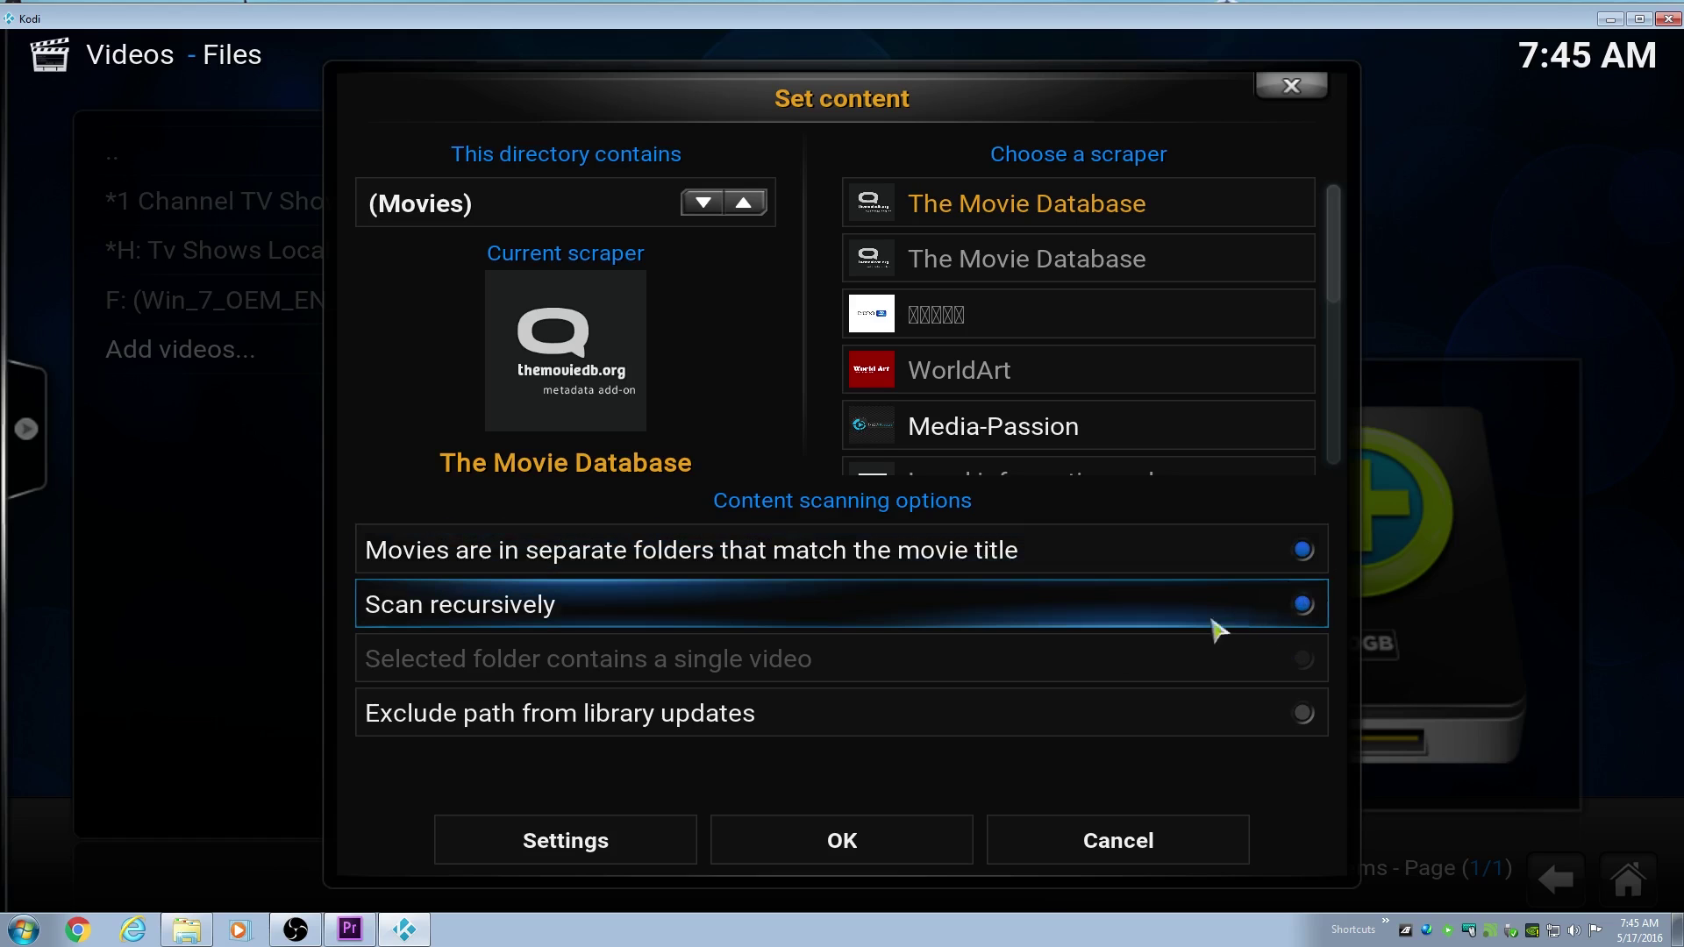
mouse_move(194, 940)
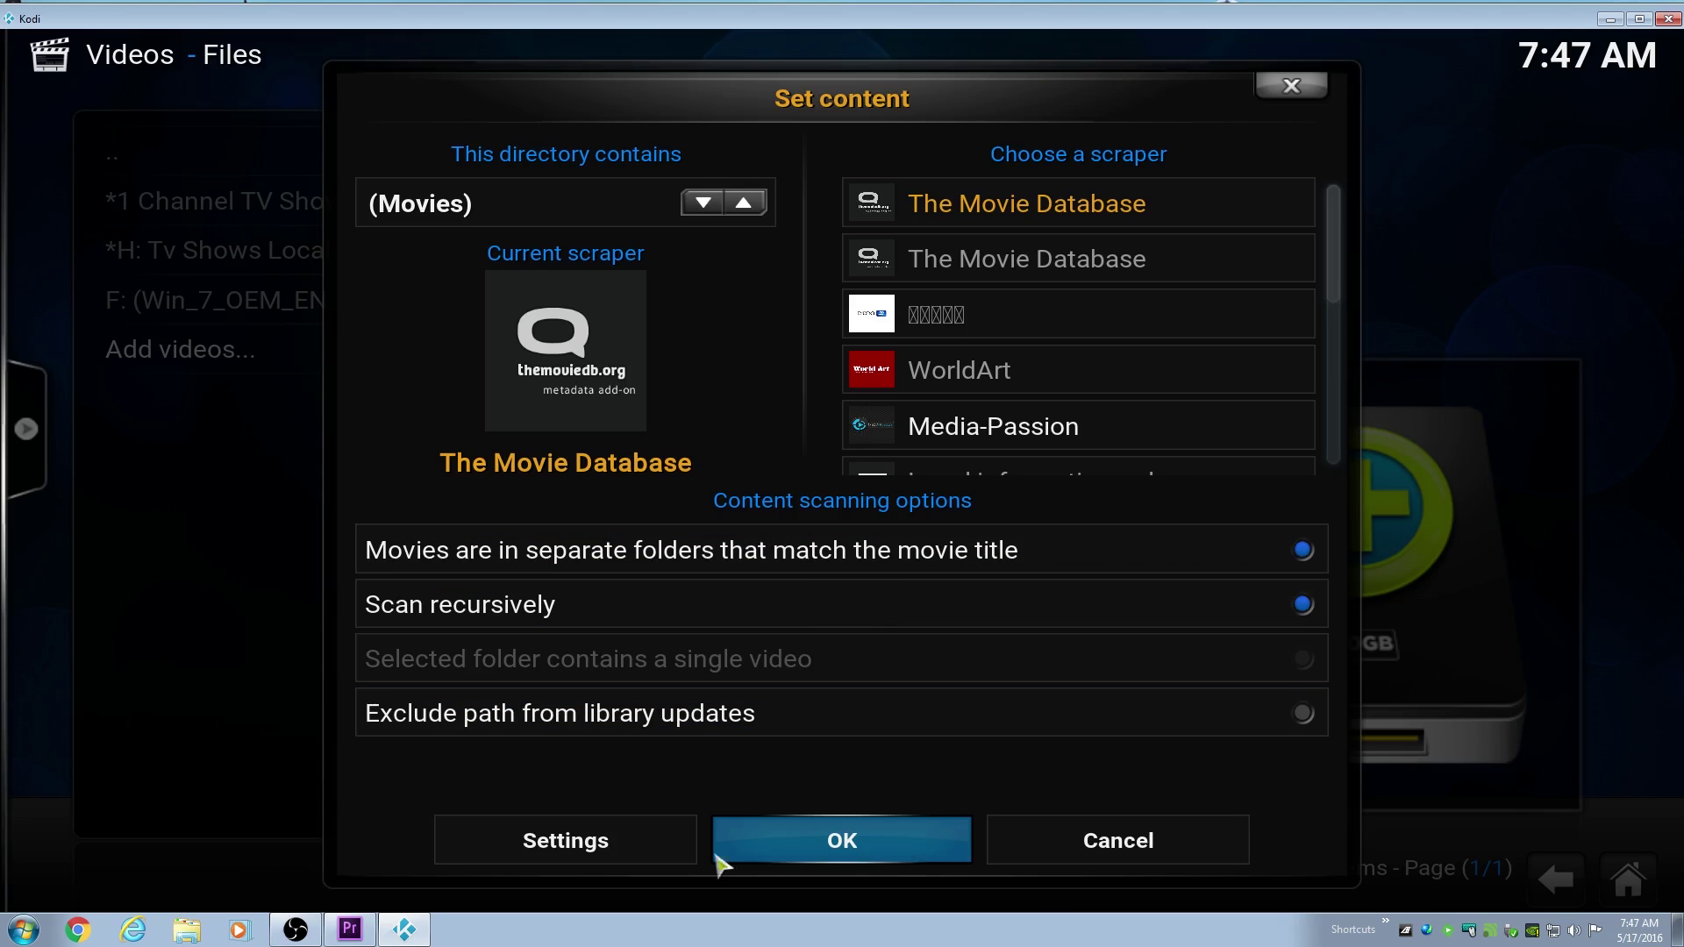
left_click(612, 855)
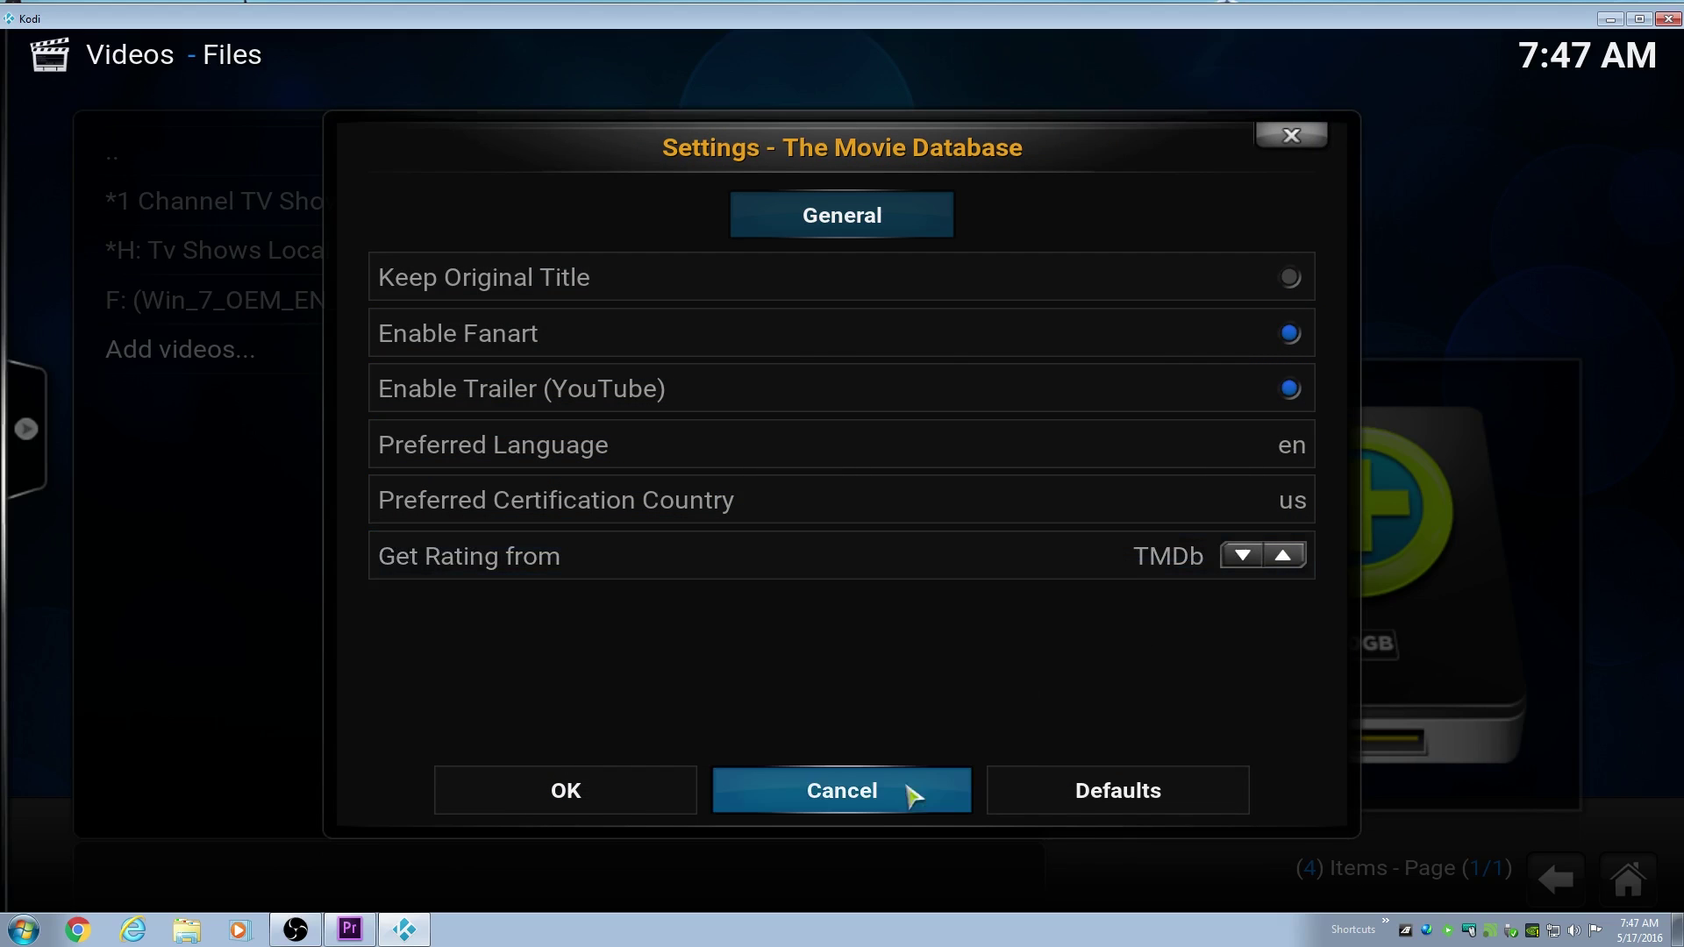
left_click(1283, 555)
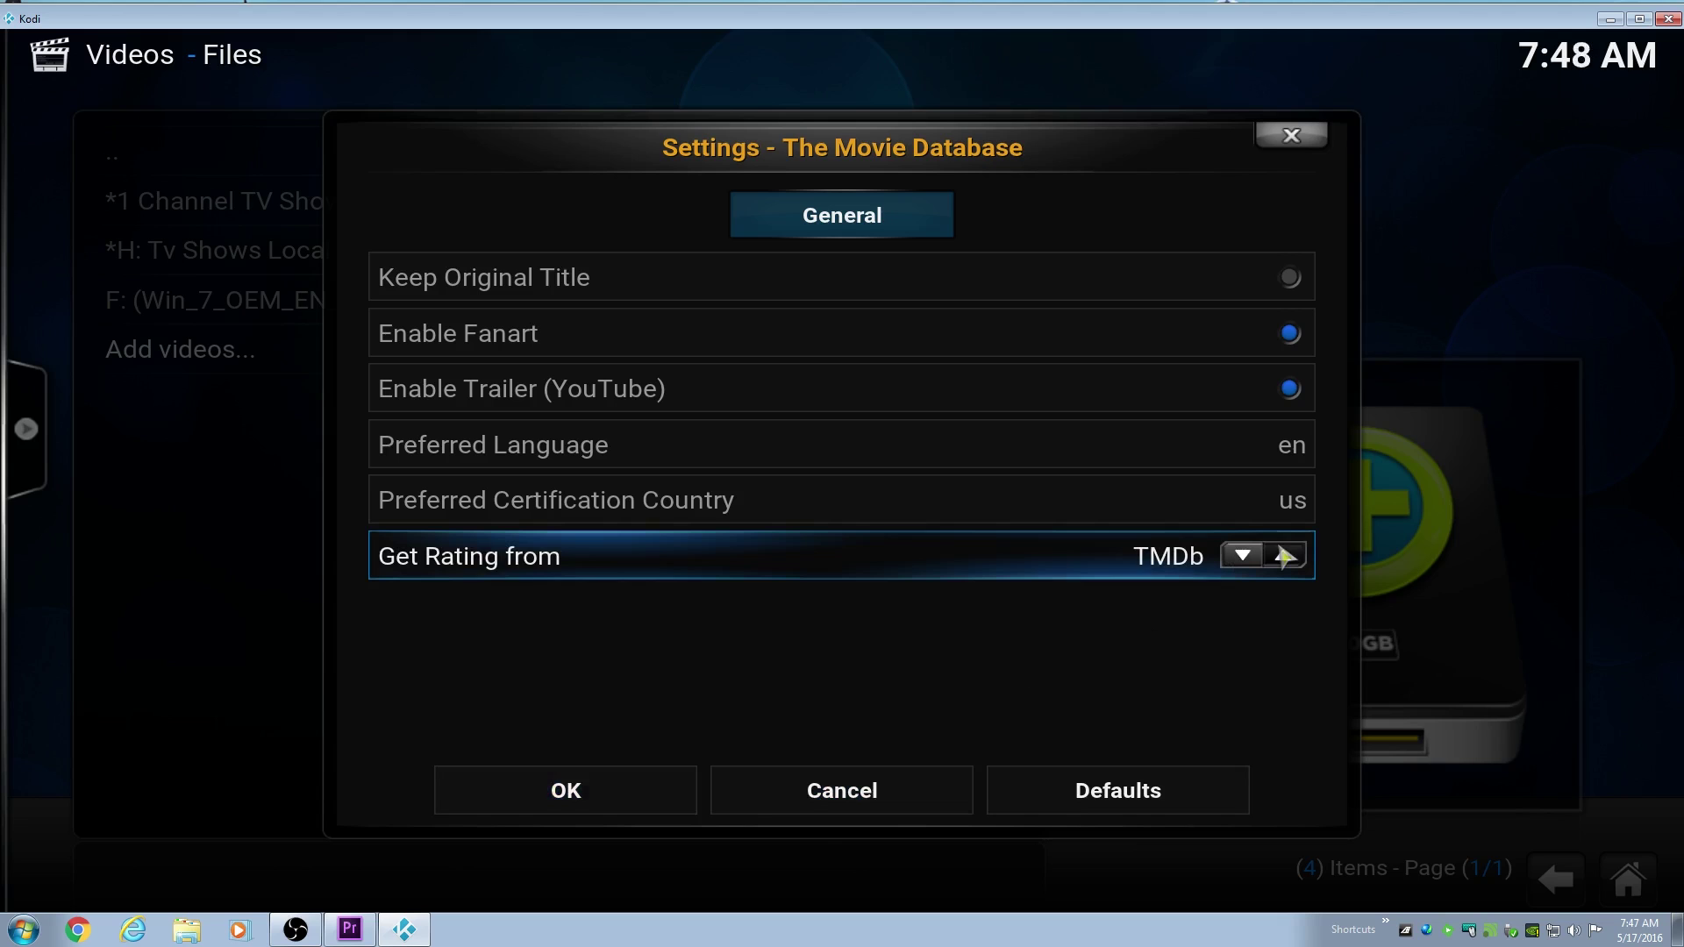
left_click(625, 802)
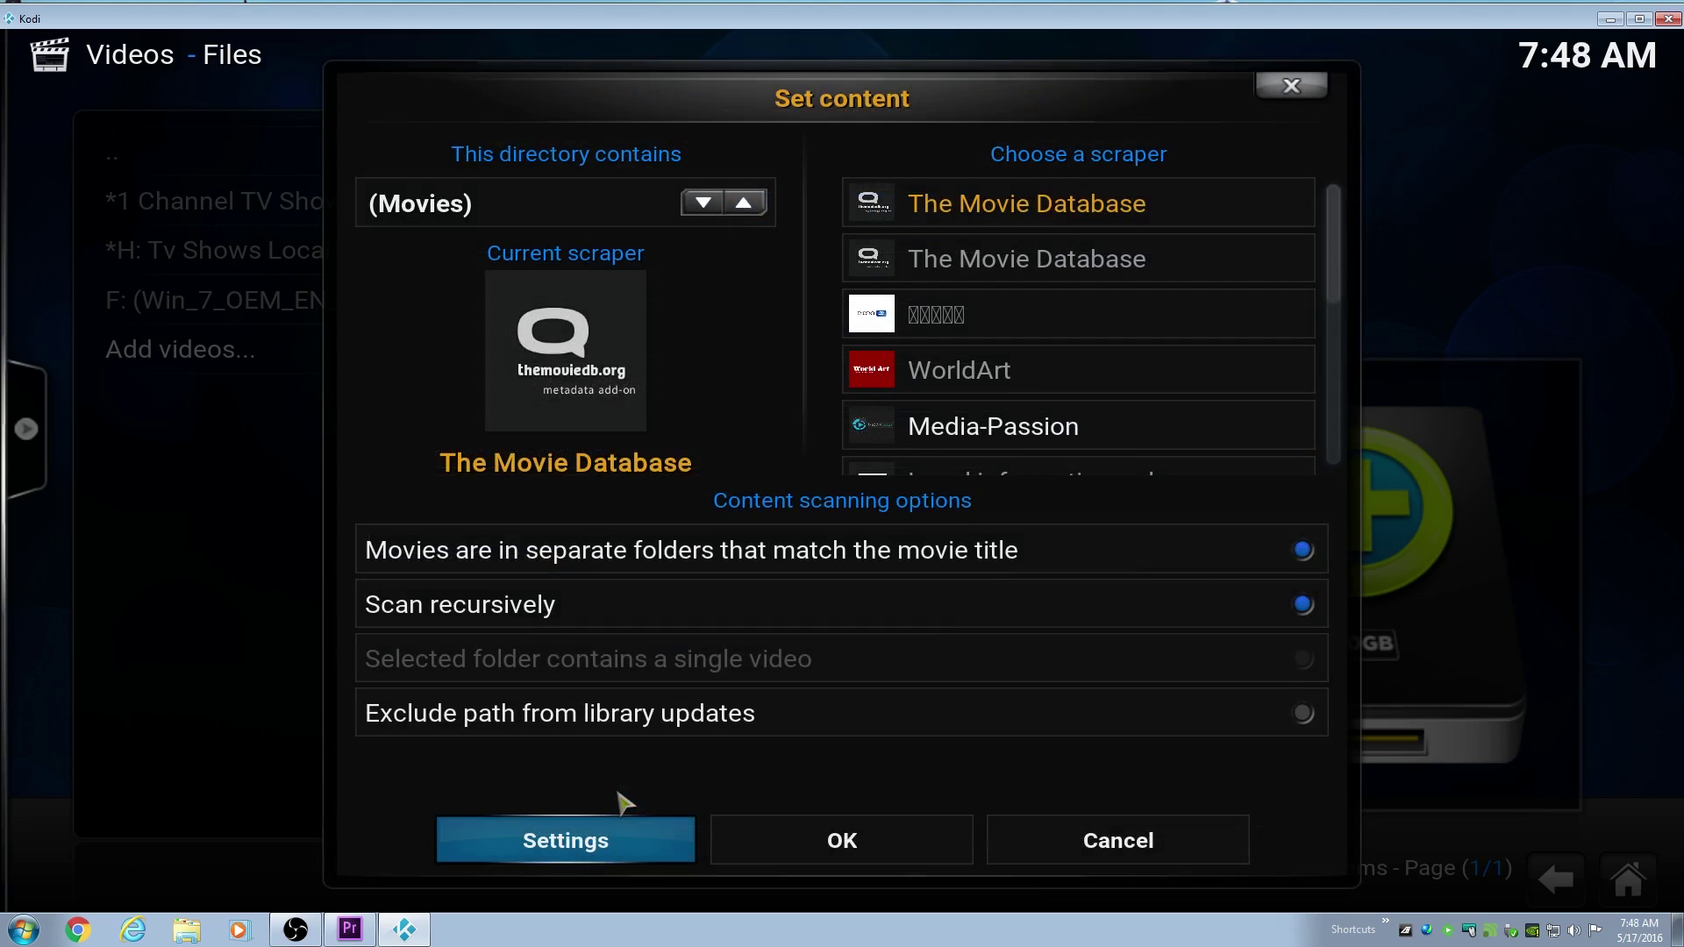
left_click(838, 844)
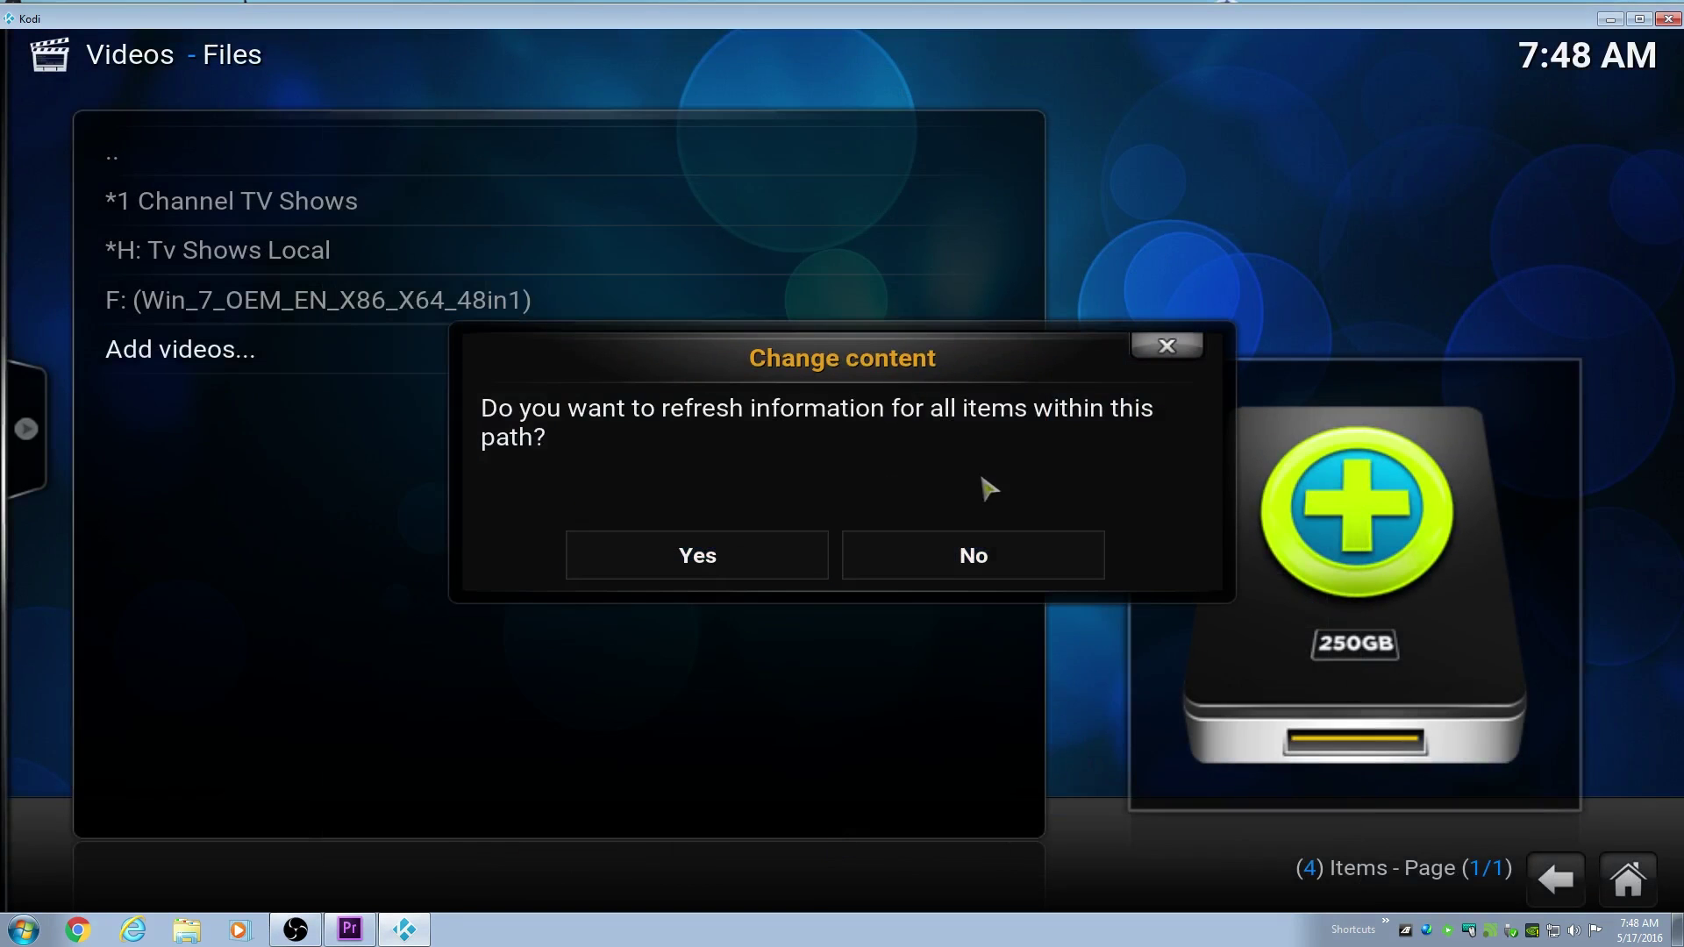
left_click(727, 569)
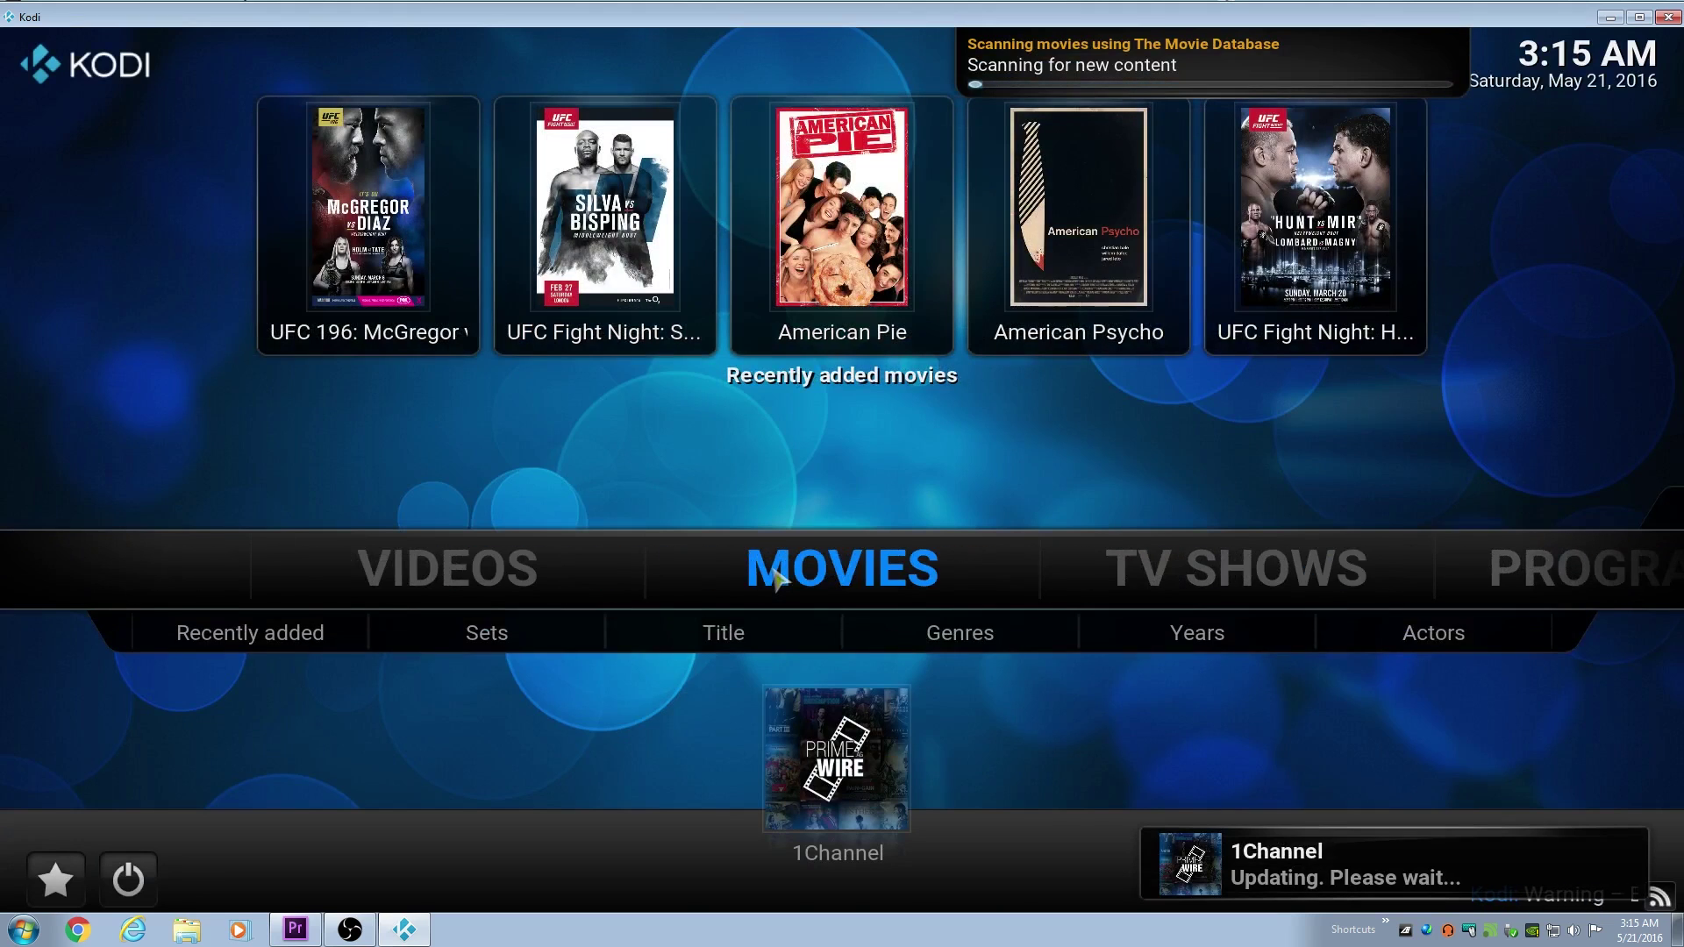
Open the Movies library by title and browse the movie posters to check the artwork.
left_click(777, 579)
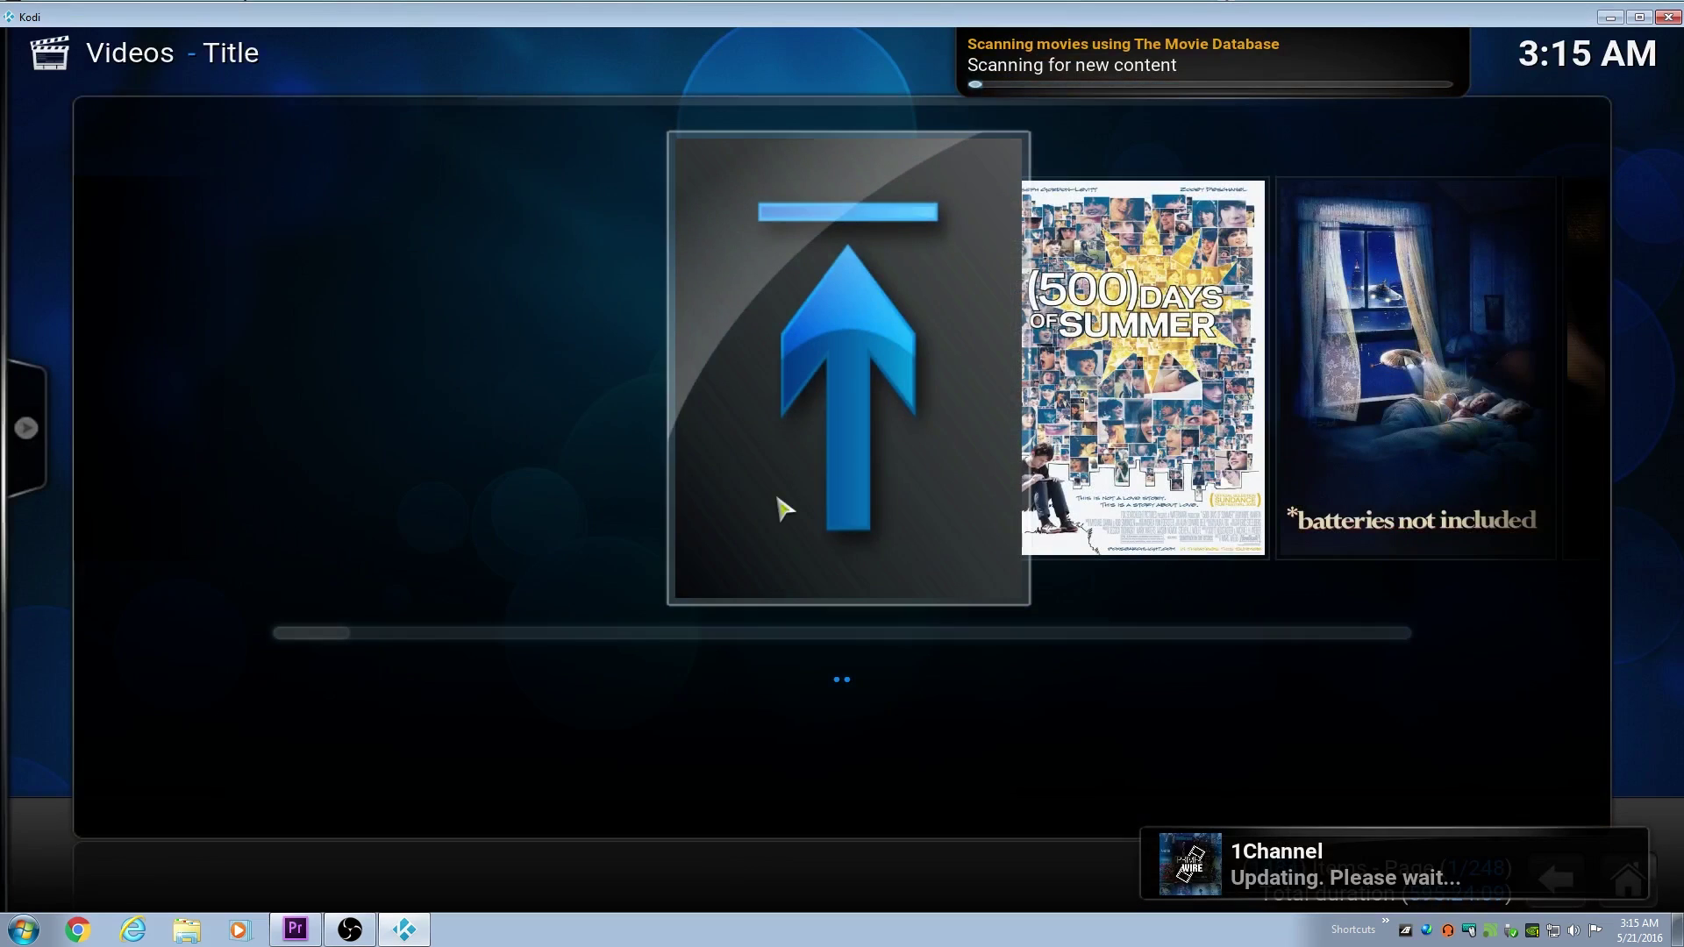
scroll(784, 509, "down", 3)
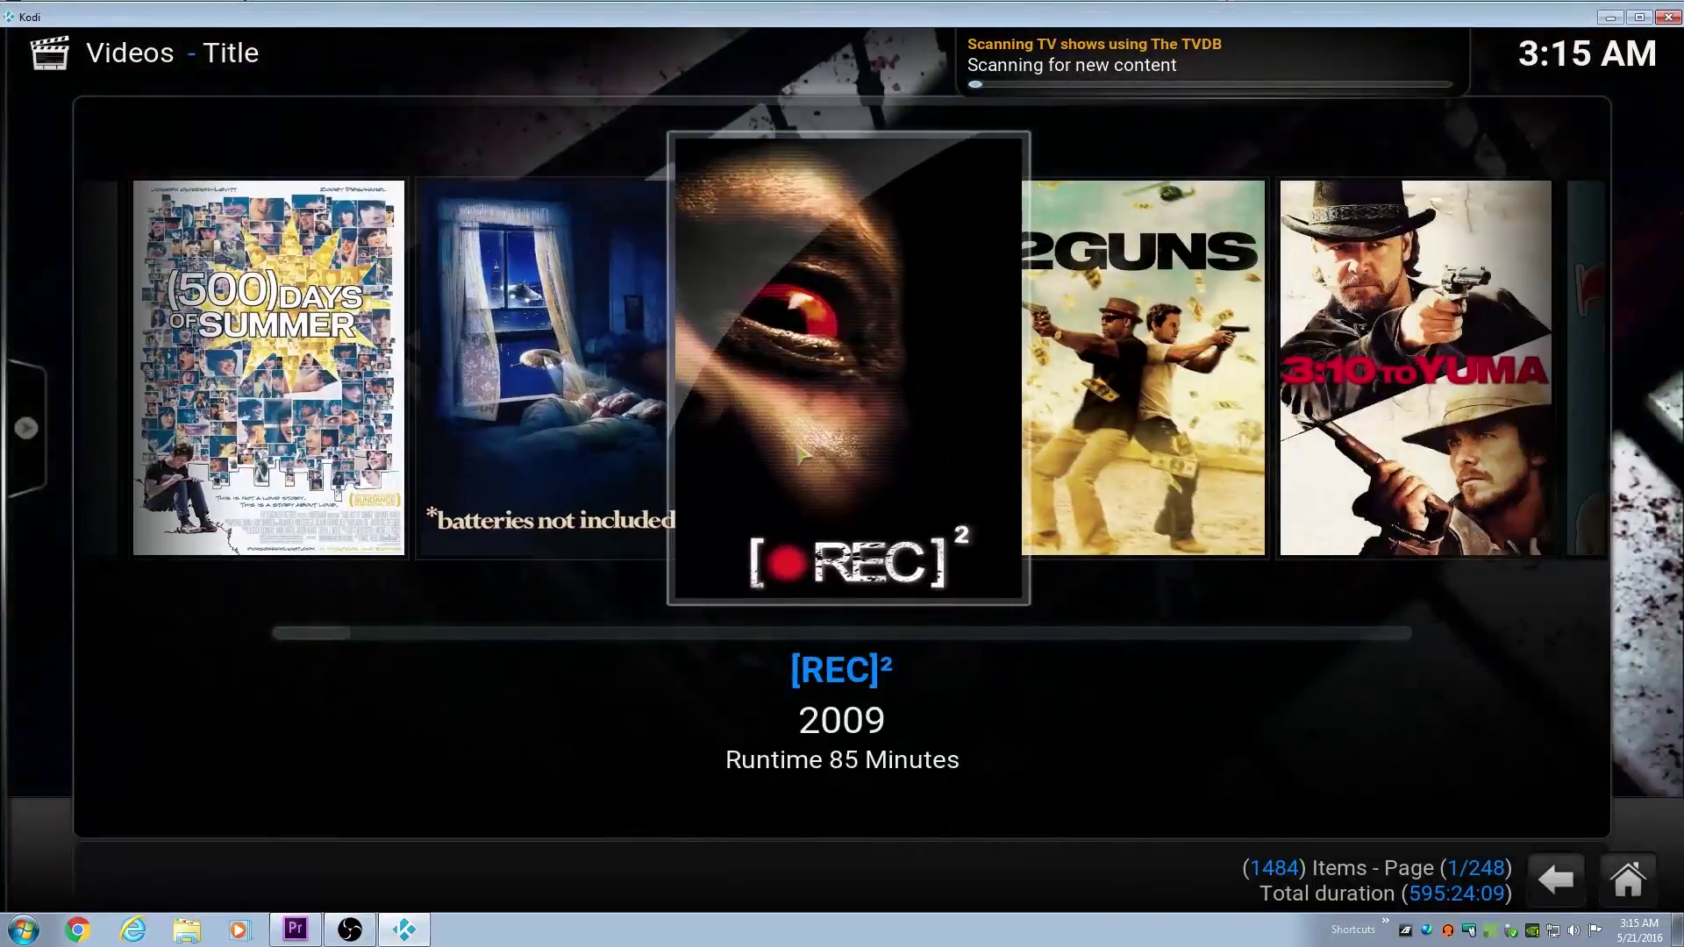
scroll(801, 454, "down", 8)
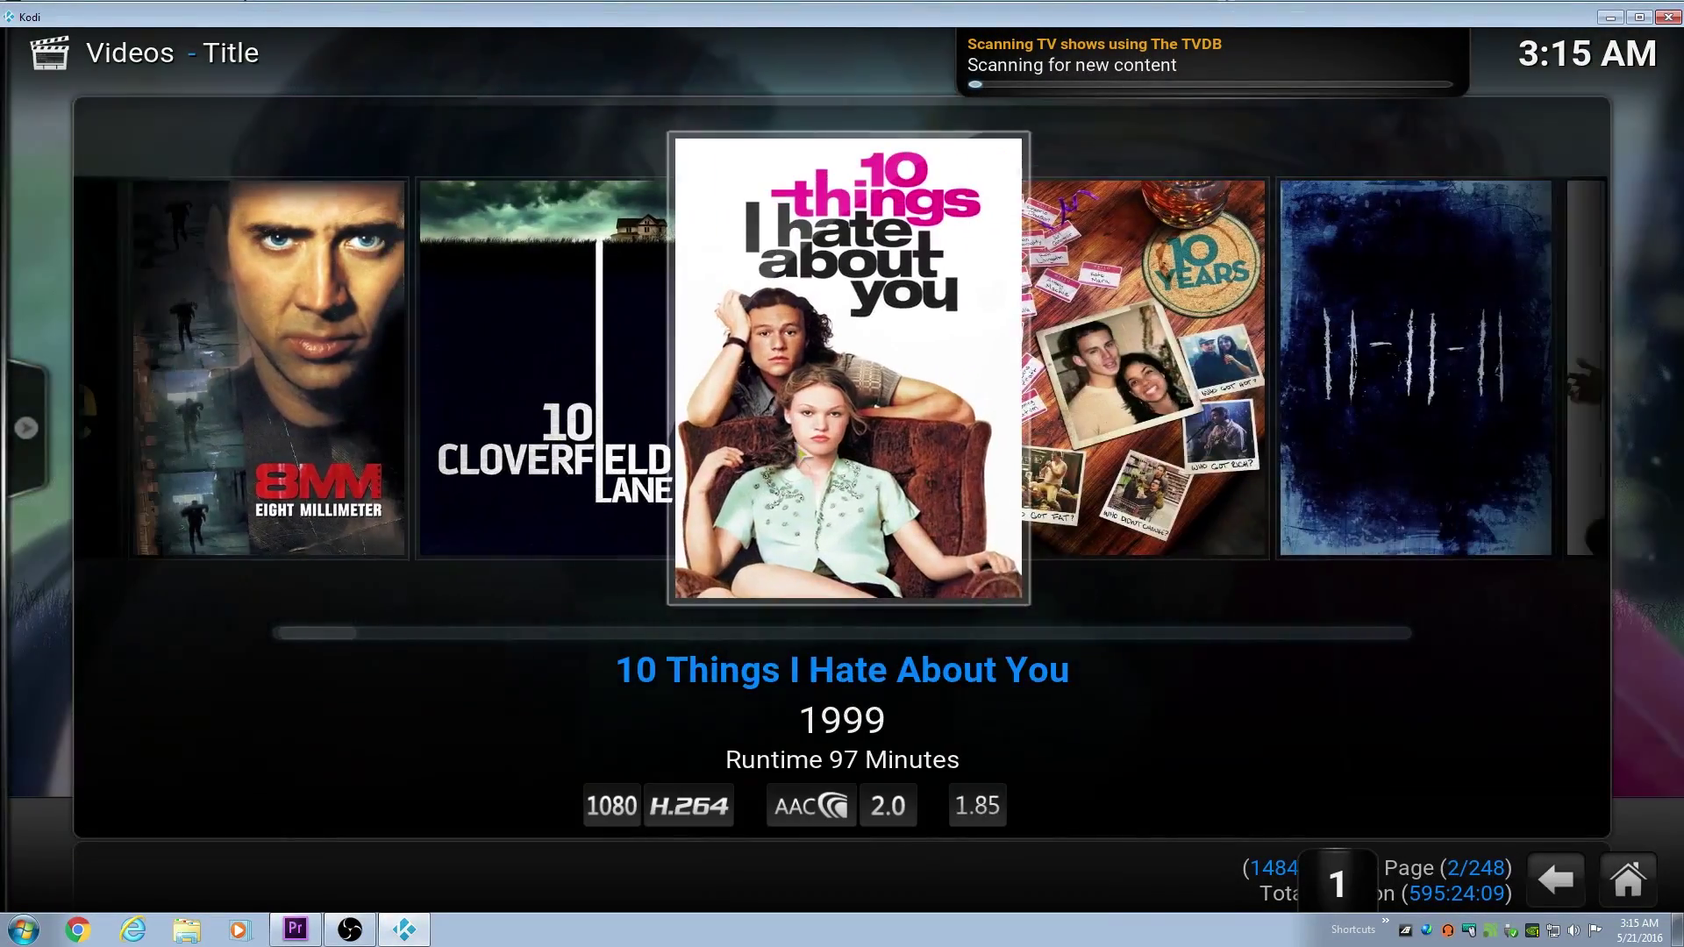
scroll(802, 453, "down", 7)
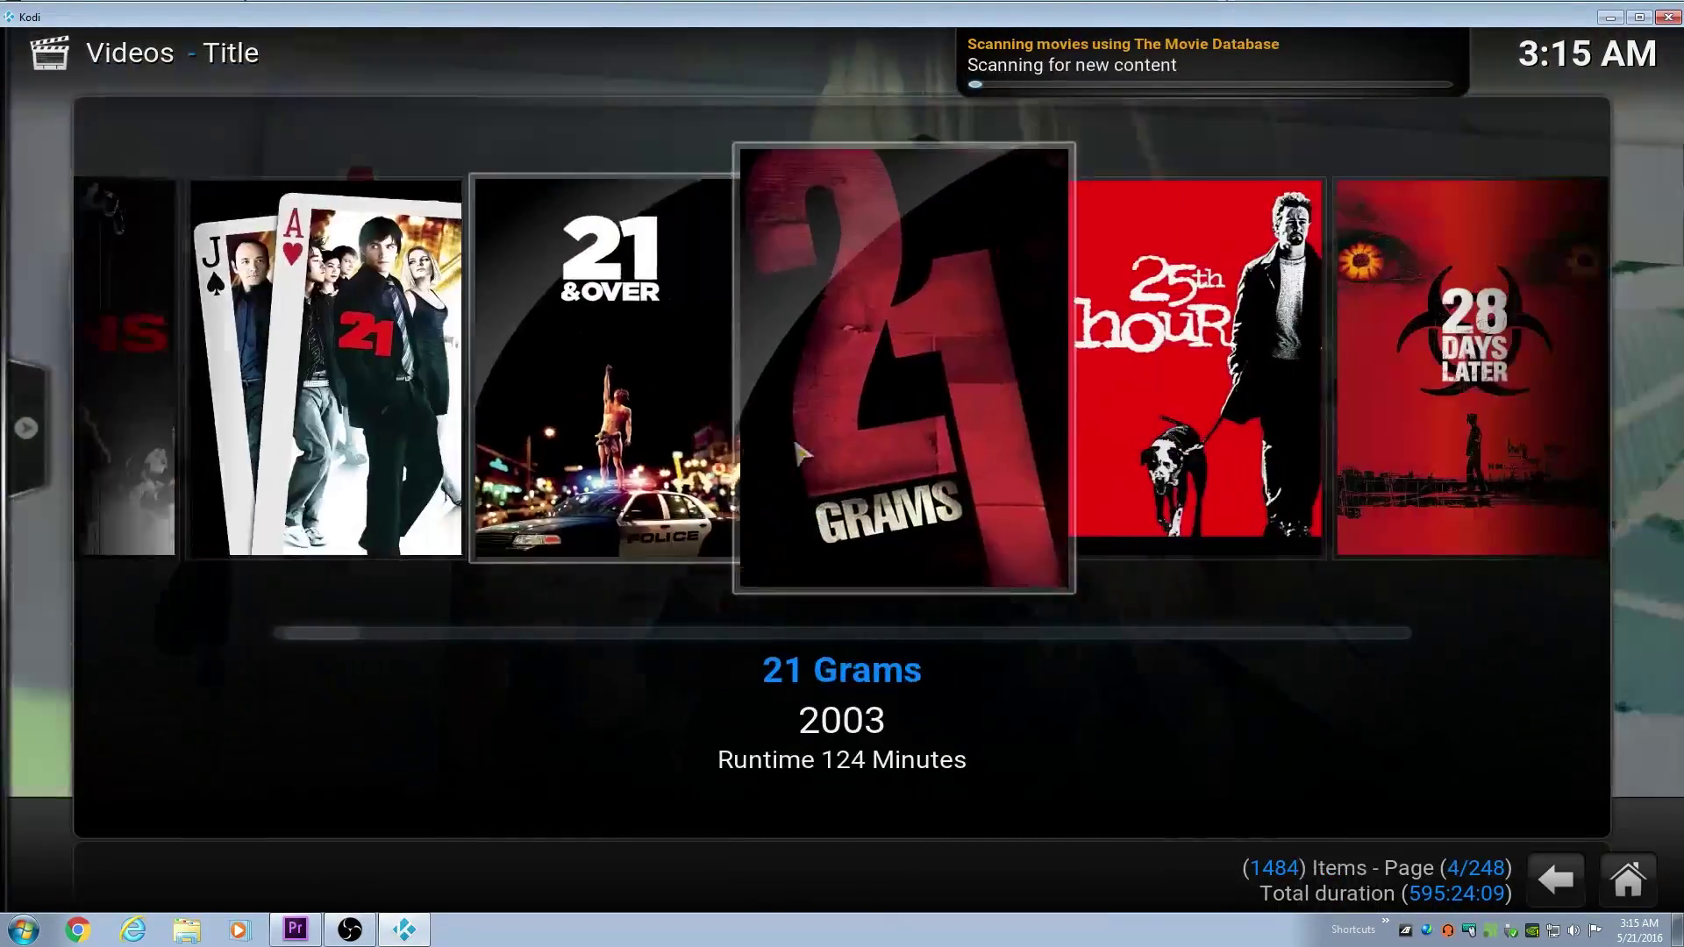
Examine posters across the movie library, from the numbered titles through the S to W titles, stopping at Waiting (2005).
scroll(799, 453, "down", 7)
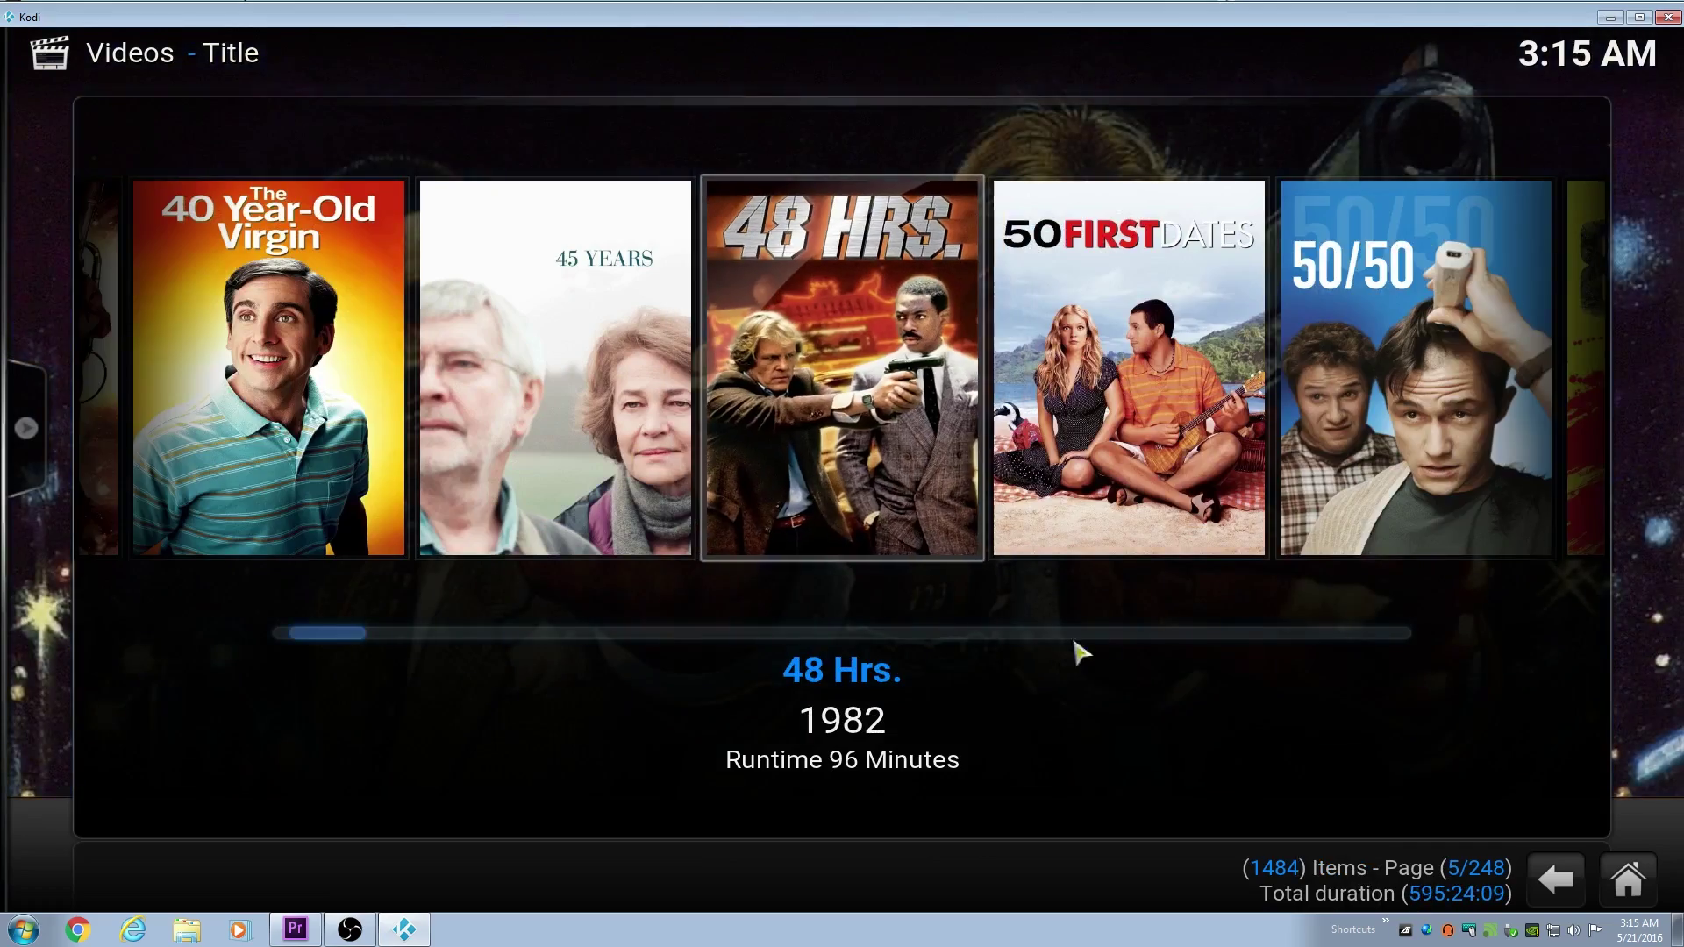
left_click(1154, 637)
scroll(1154, 639, "down", 1)
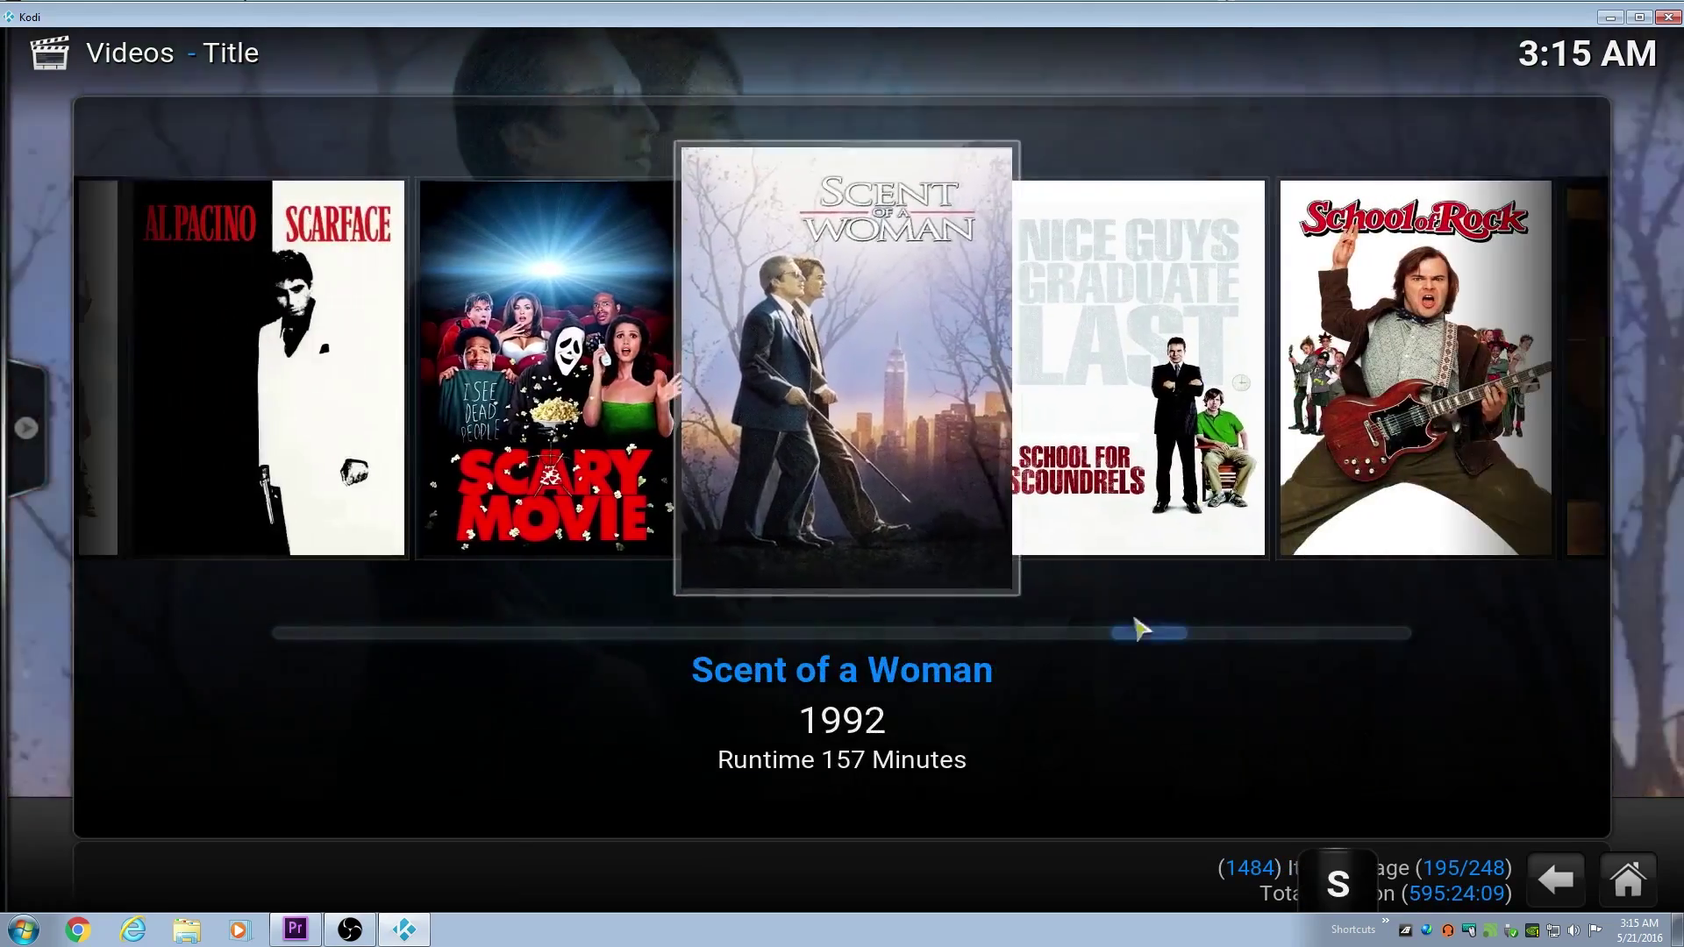
left_click_drag(1137, 628, 1237, 666)
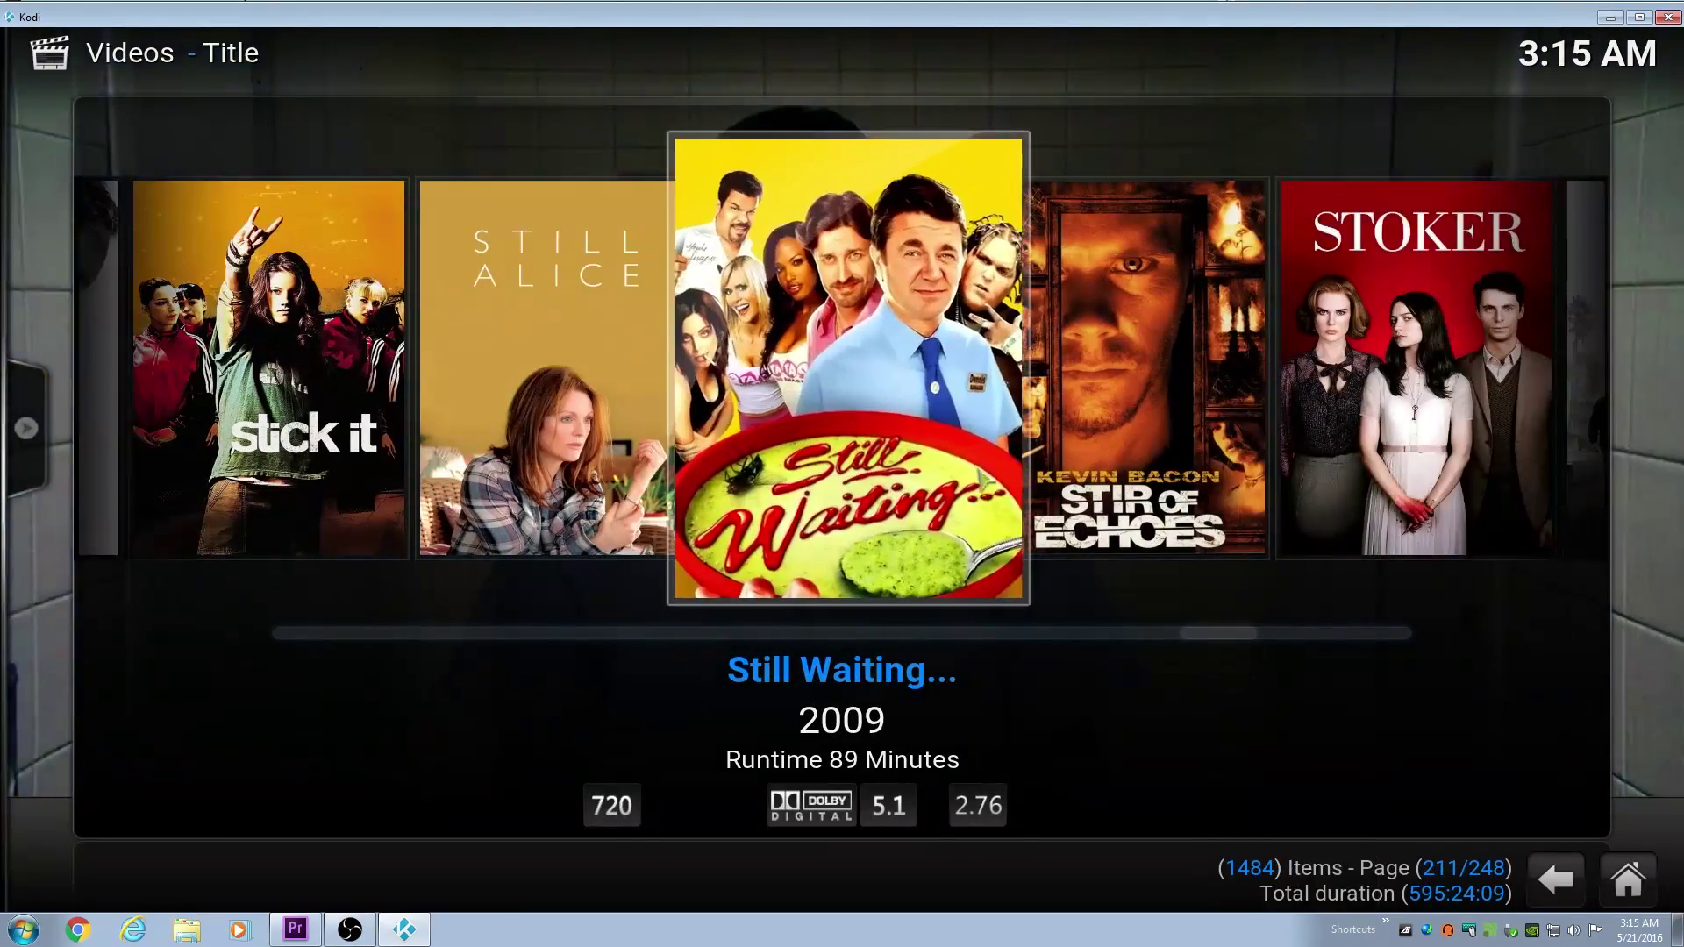
scroll(981, 477, "down", 2)
scroll(979, 465, "up", 4)
scroll(973, 453, "down", 2)
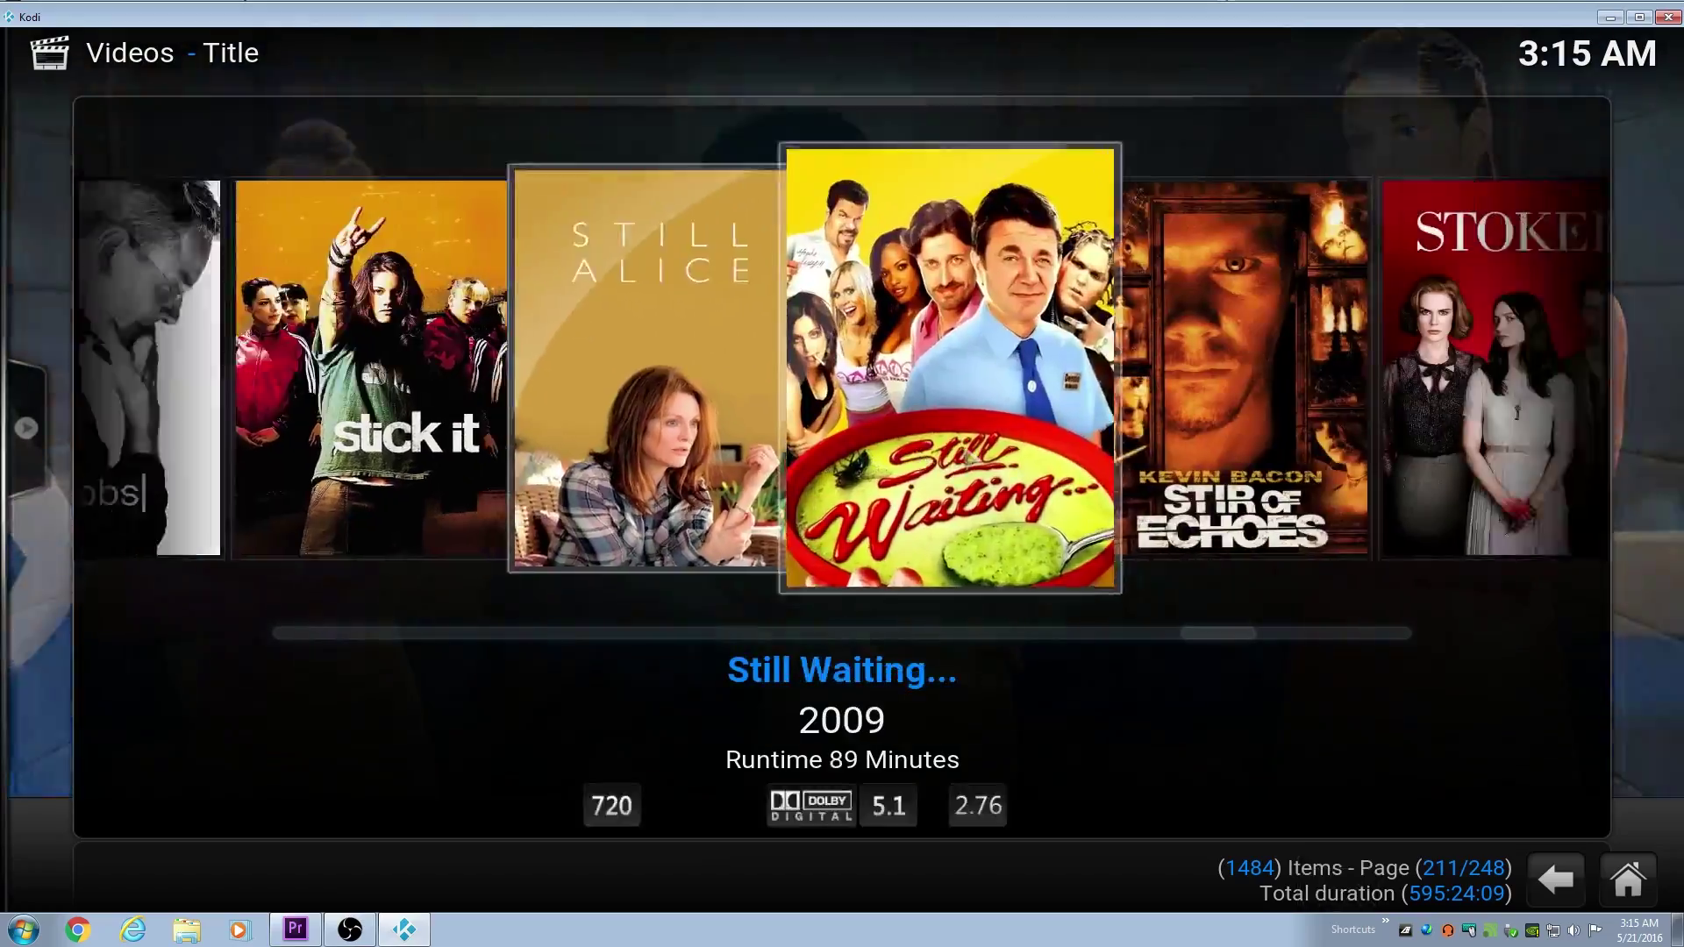
scroll(970, 455, "down", 7)
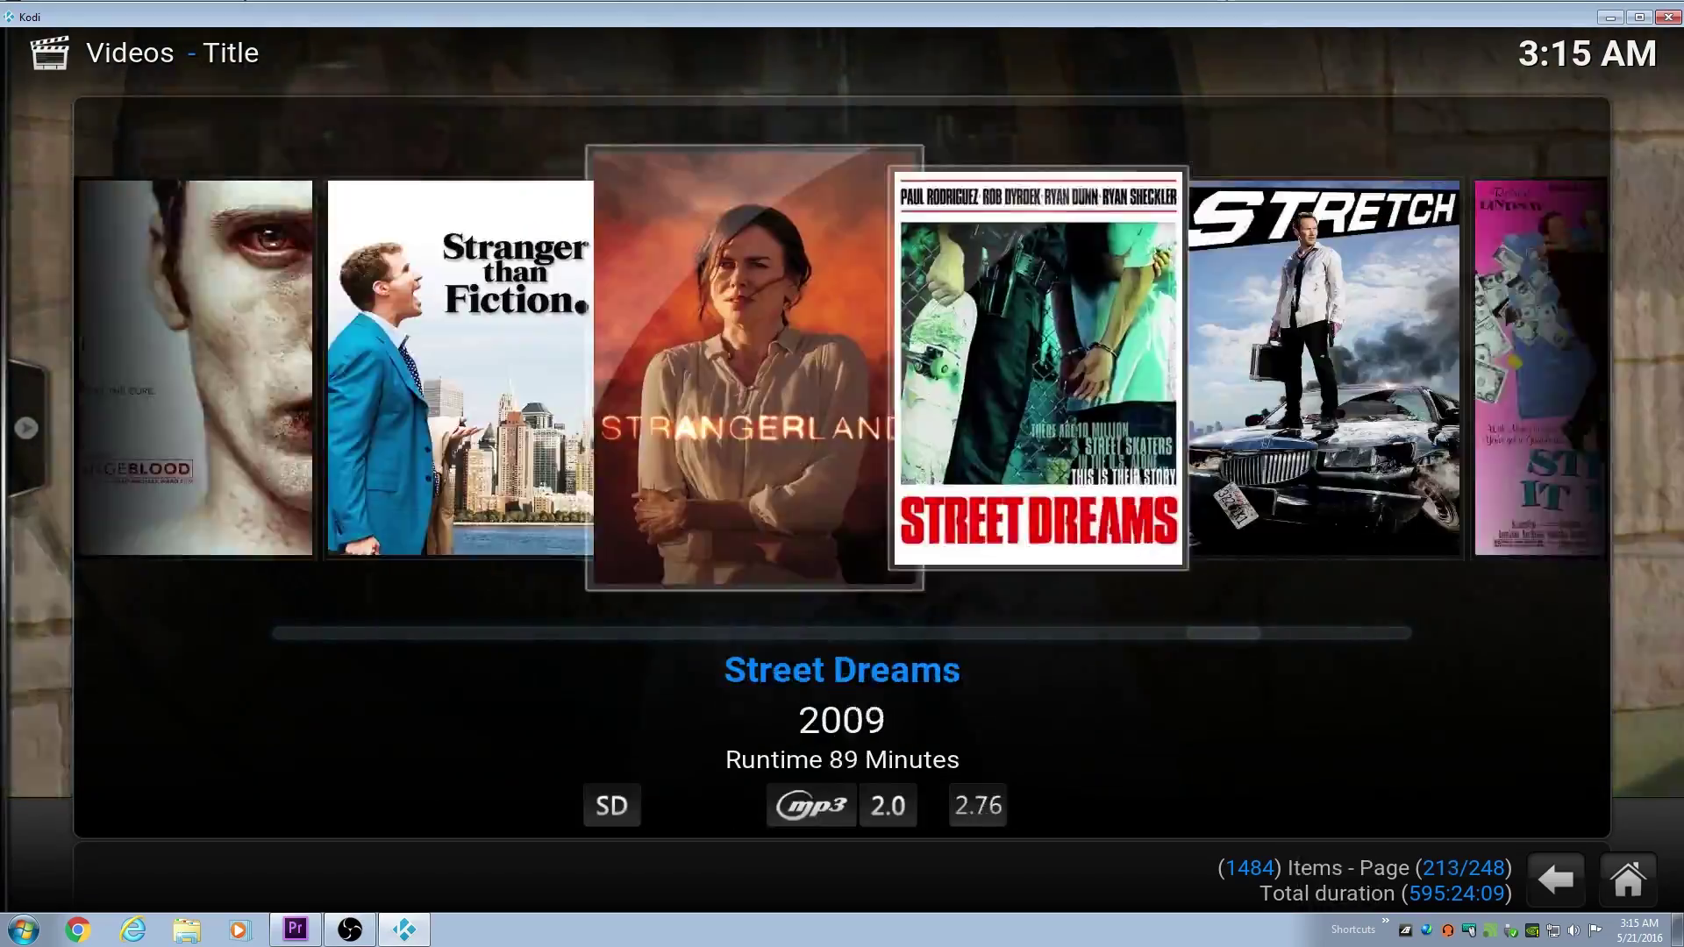
scroll(969, 454, "down", 15)
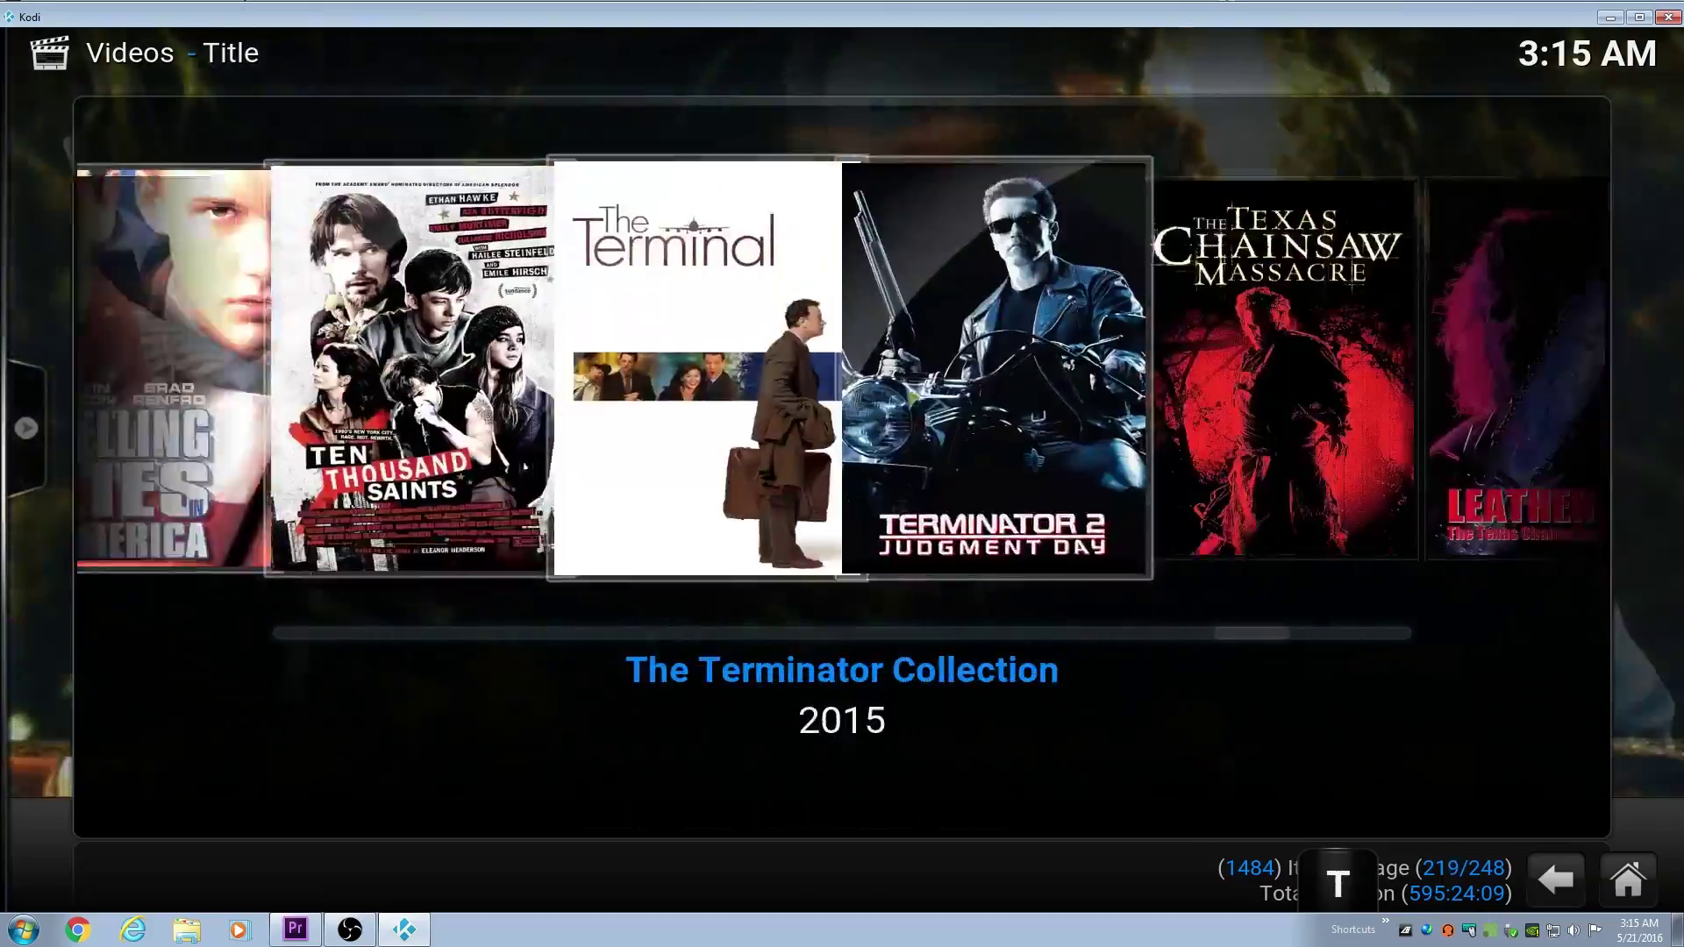
scroll(996, 452, "down", 20)
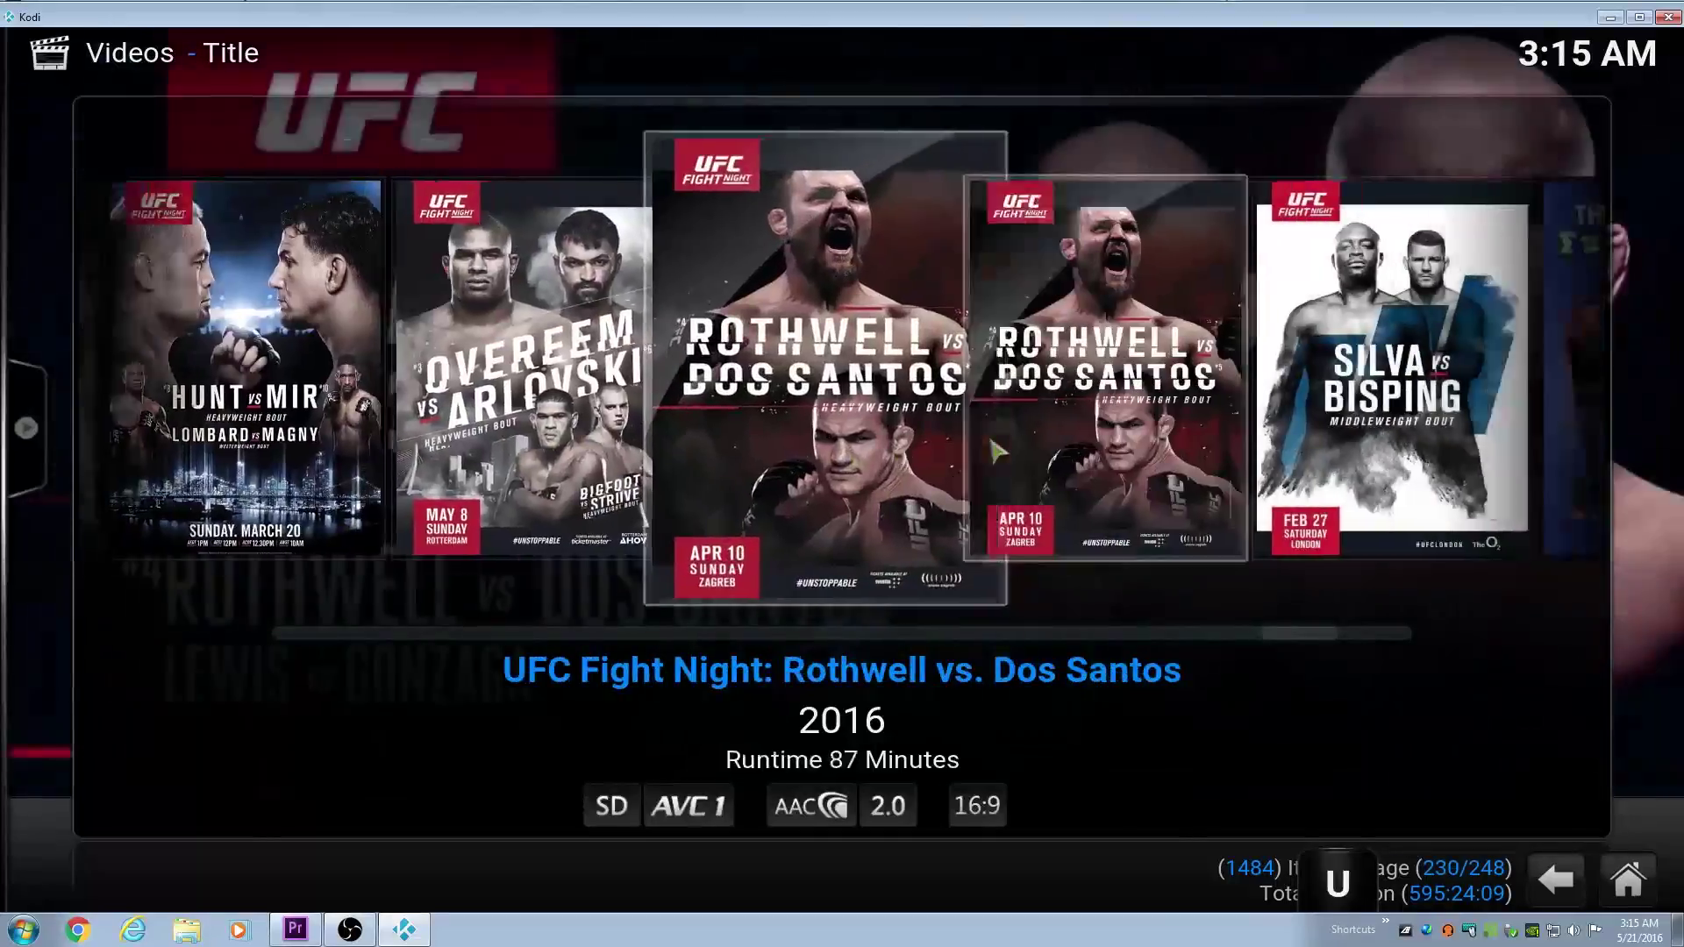
scroll(995, 452, "down", 12)
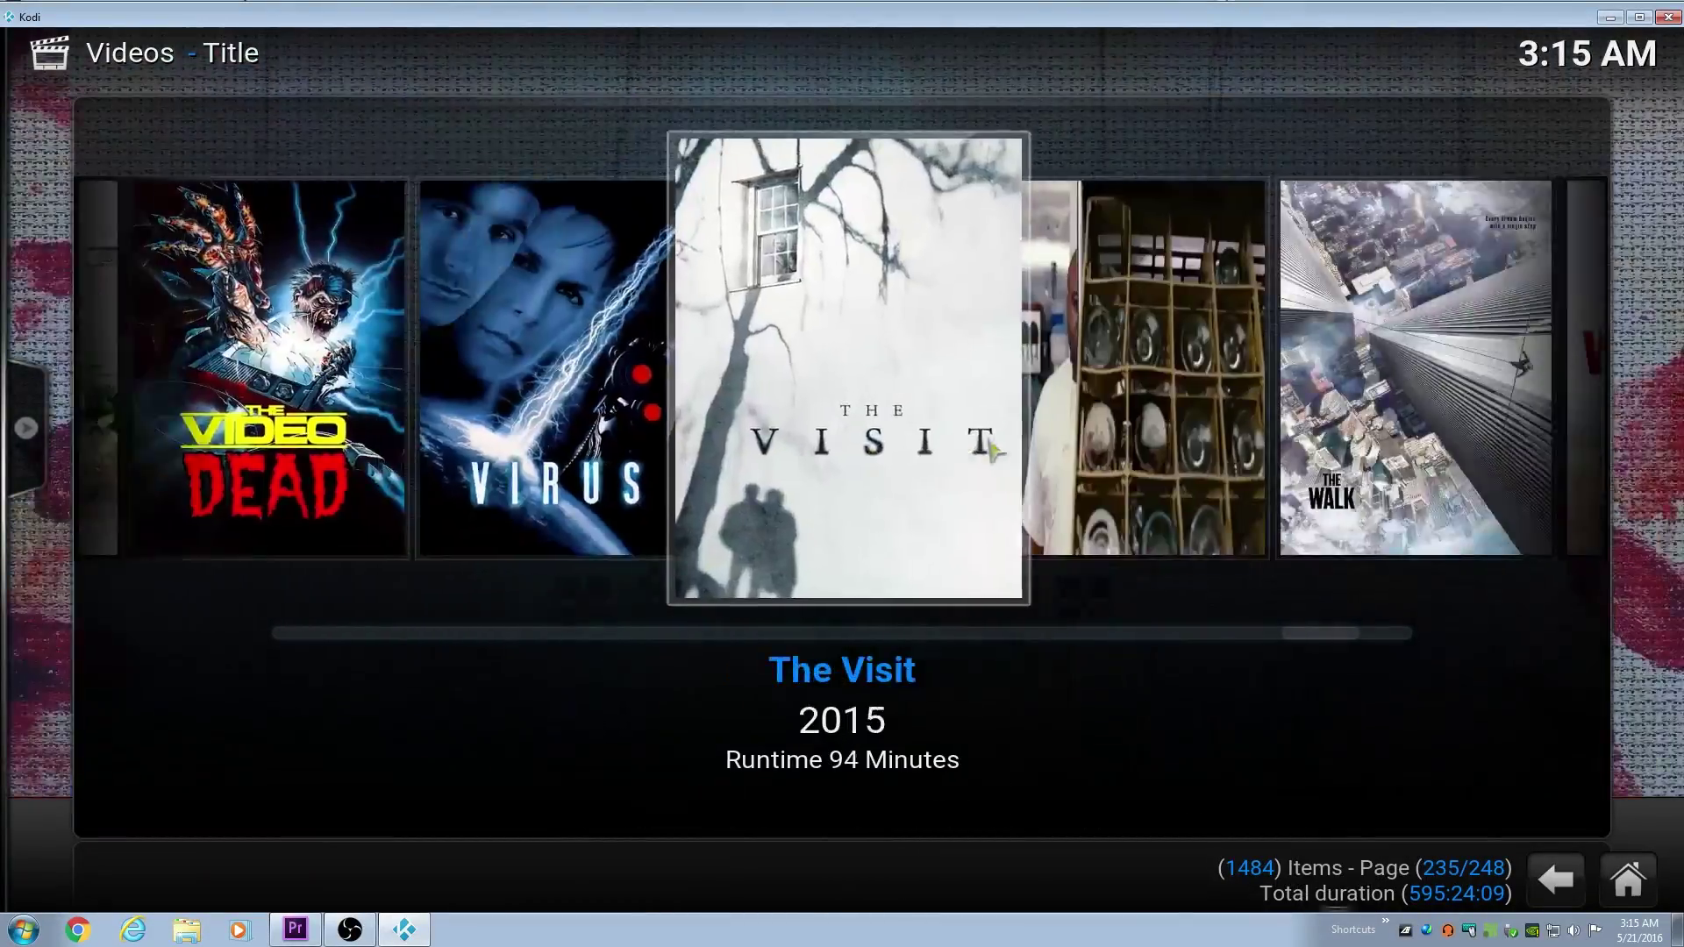
scroll(994, 451, "down", 7)
scroll(899, 354, "up", 4)
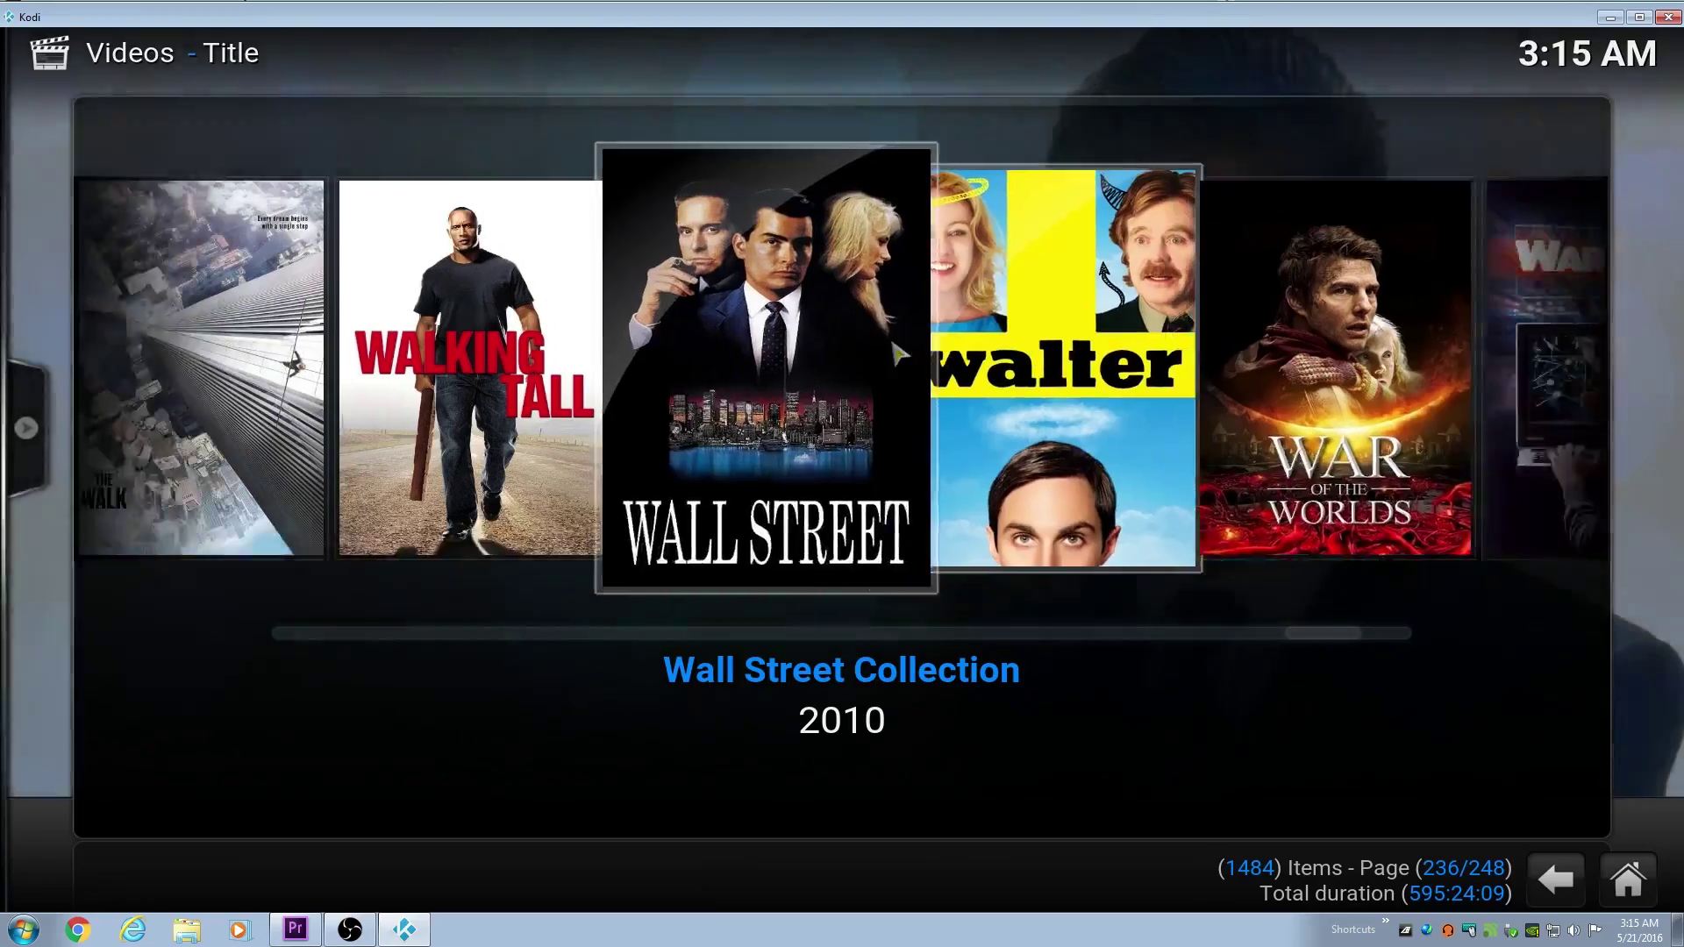
scroll(890, 369, "up", 2)
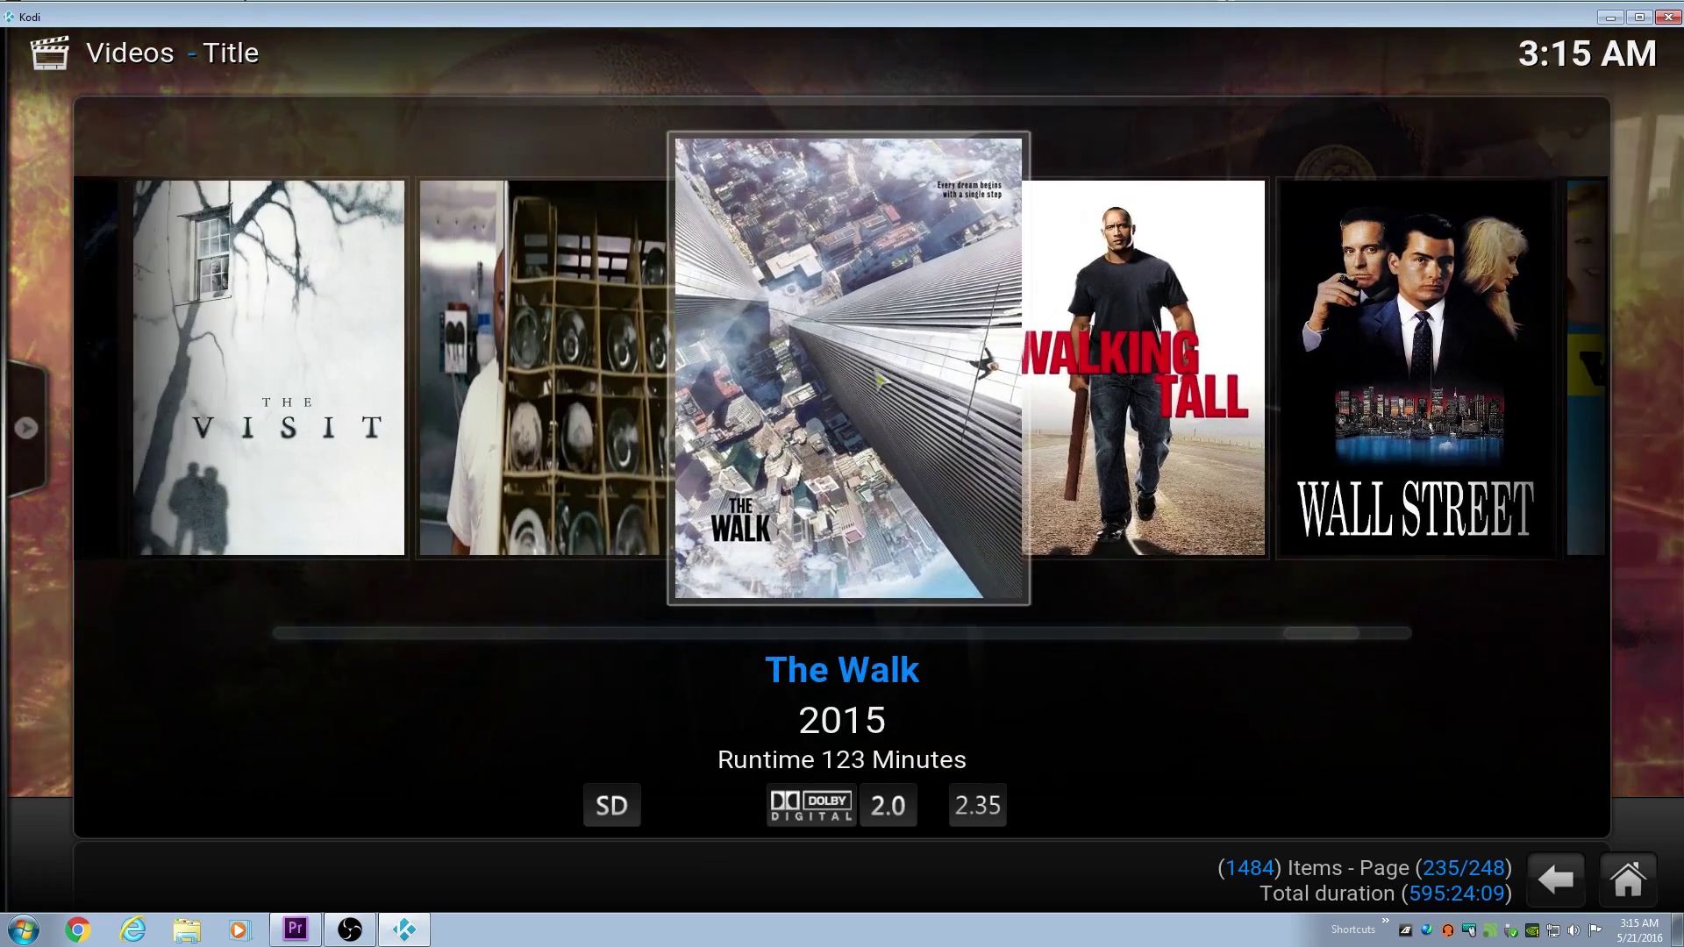
scroll(879, 378, "up", 1)
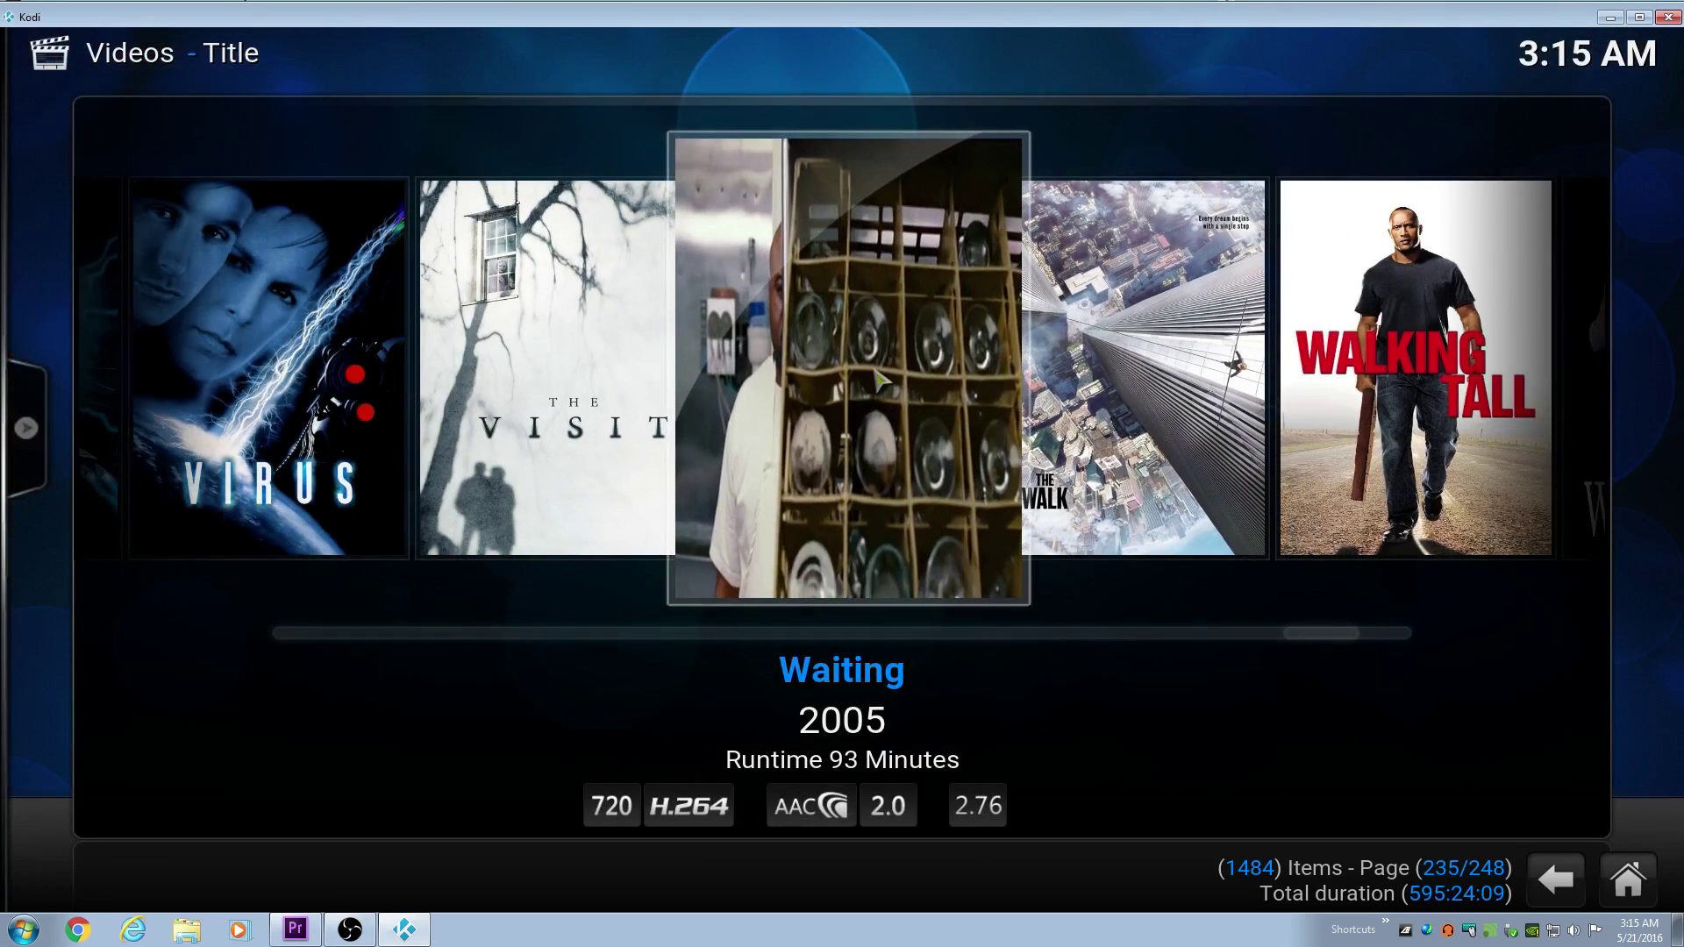
View the movie information for Waiting (2005) and check which poster choices are available, keeping the current art.
left_click(875, 378)
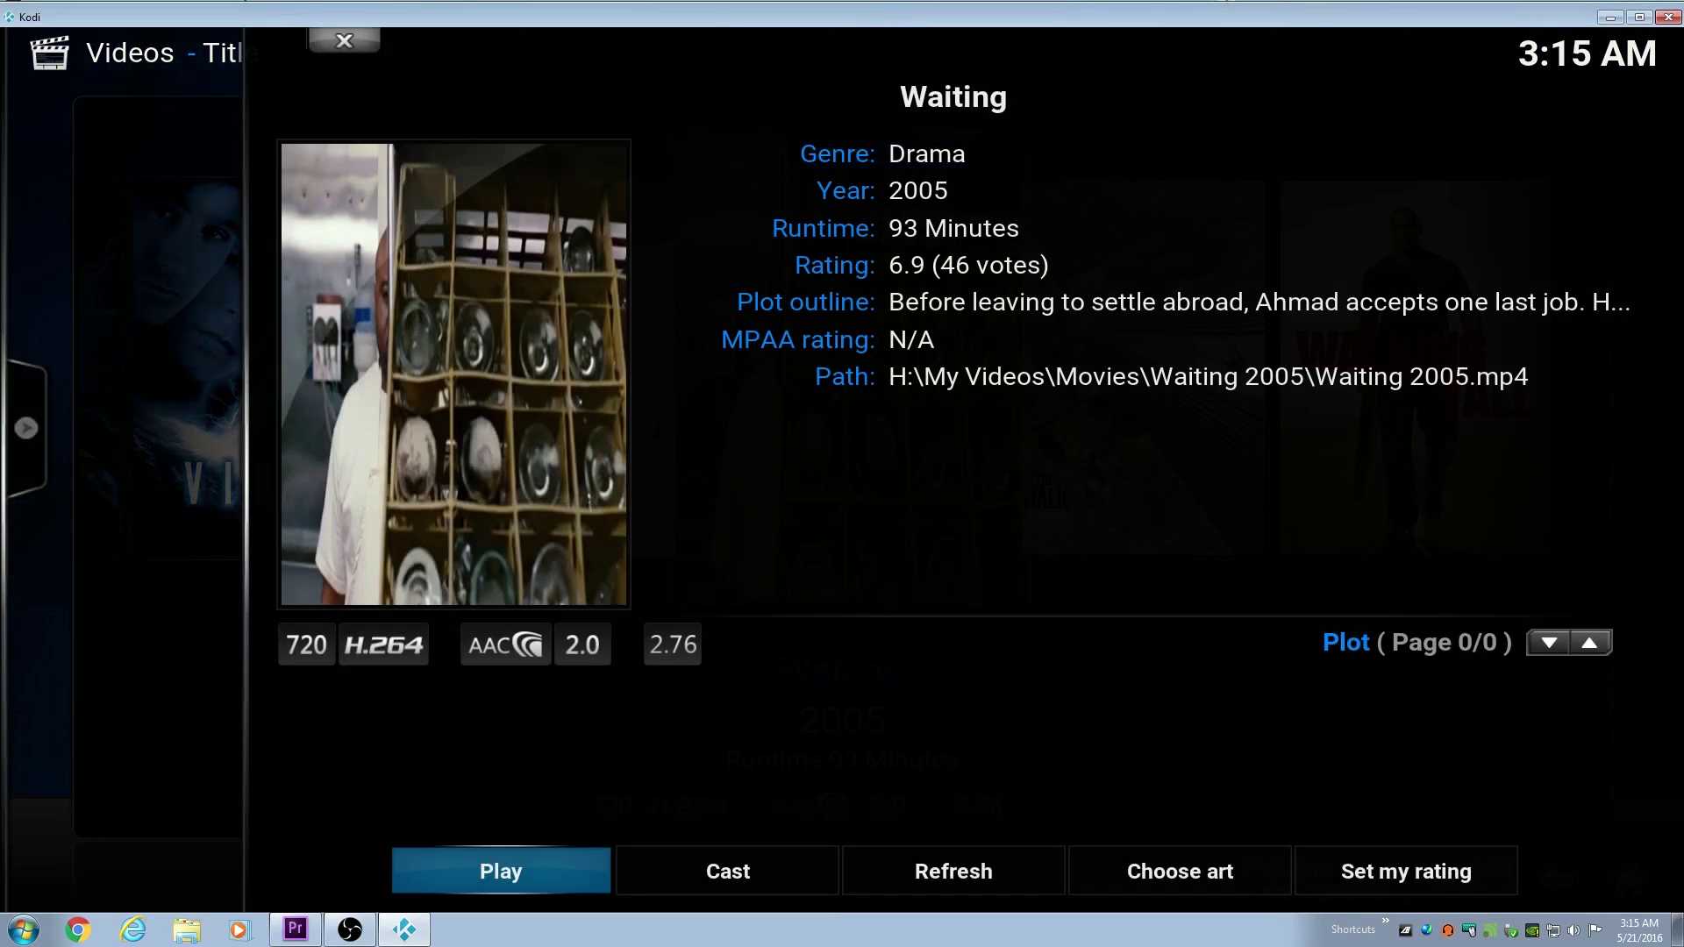
right_click(871, 393)
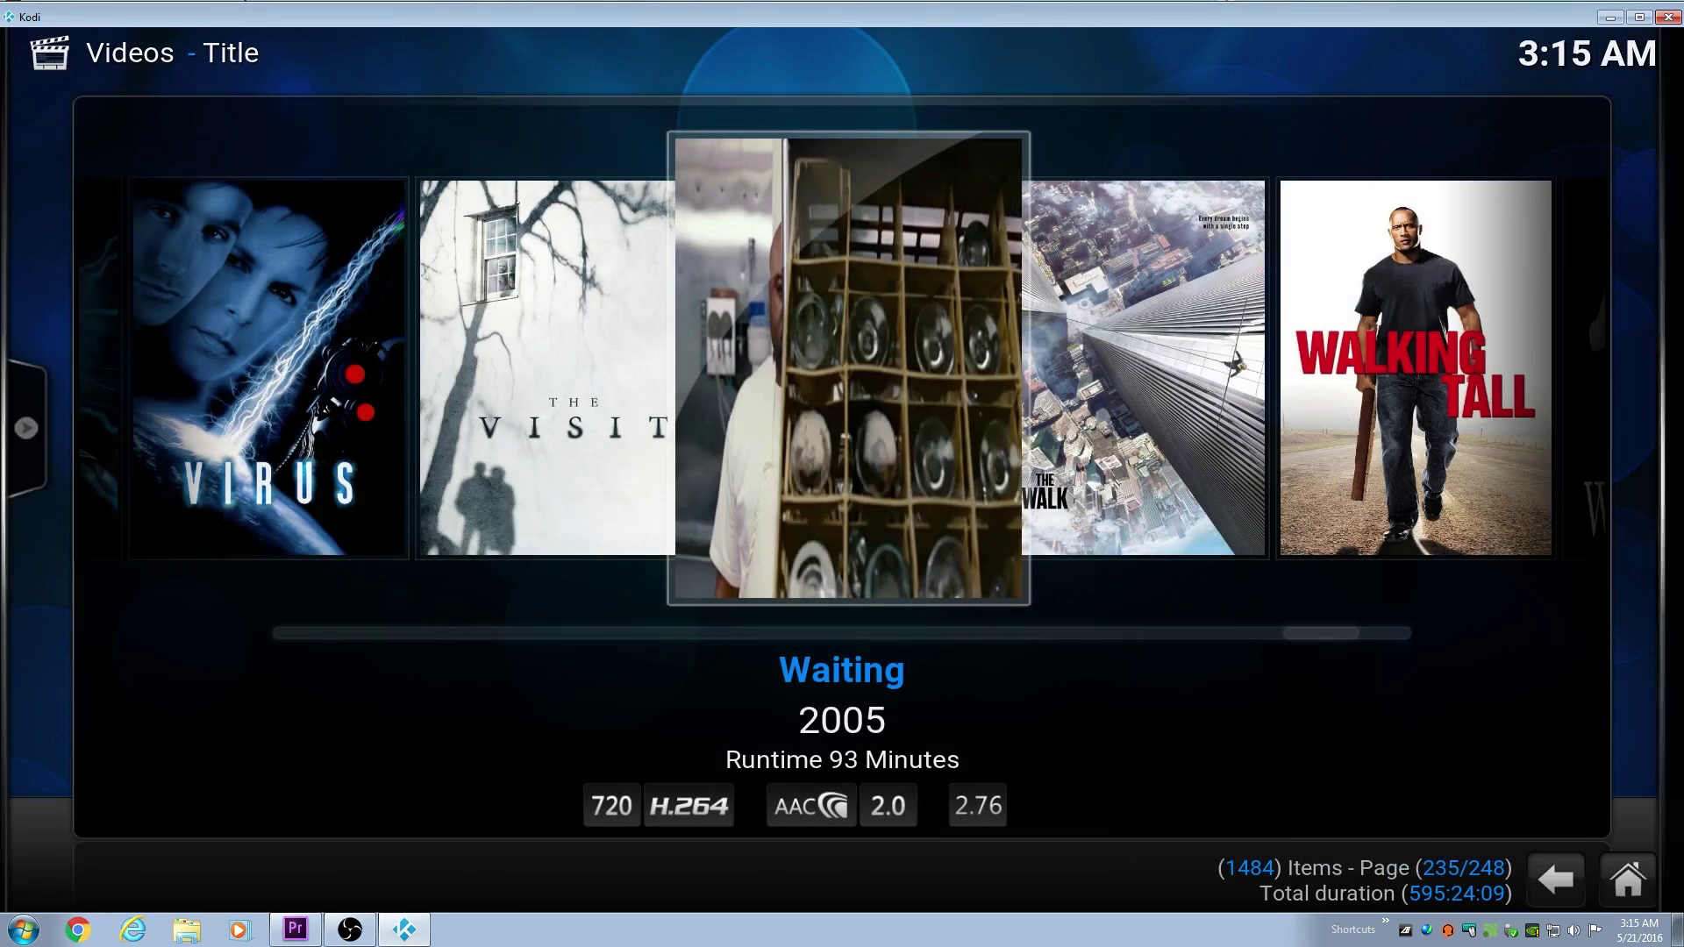
right_click(872, 396)
left_click(805, 425)
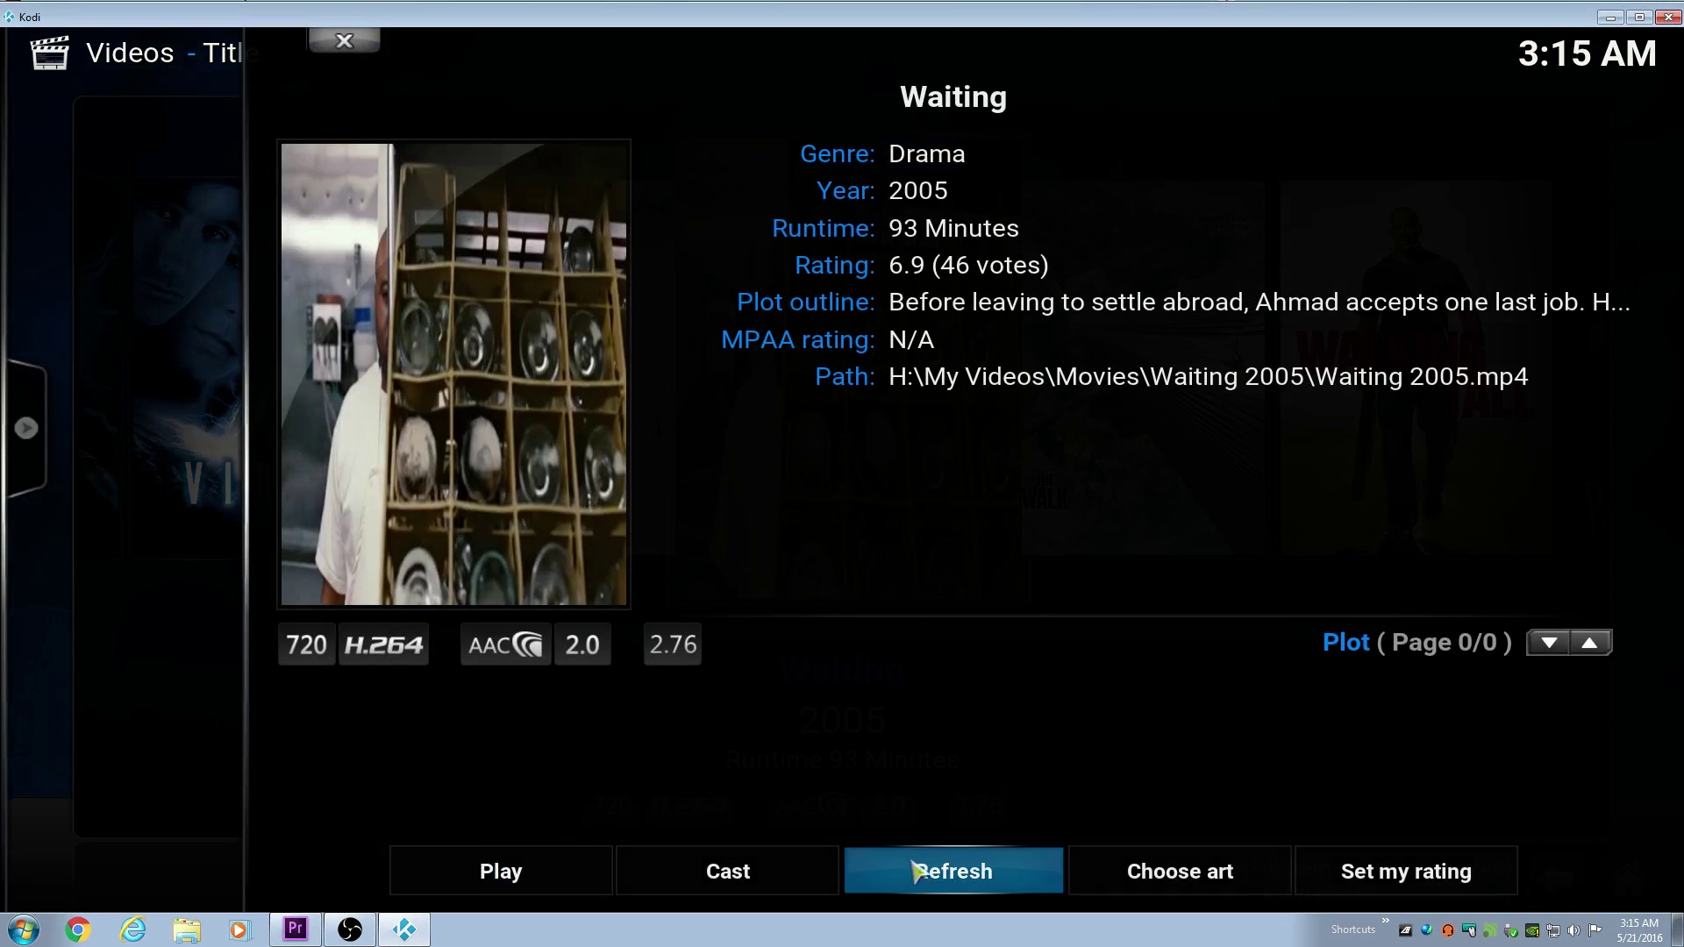
left_click(1141, 871)
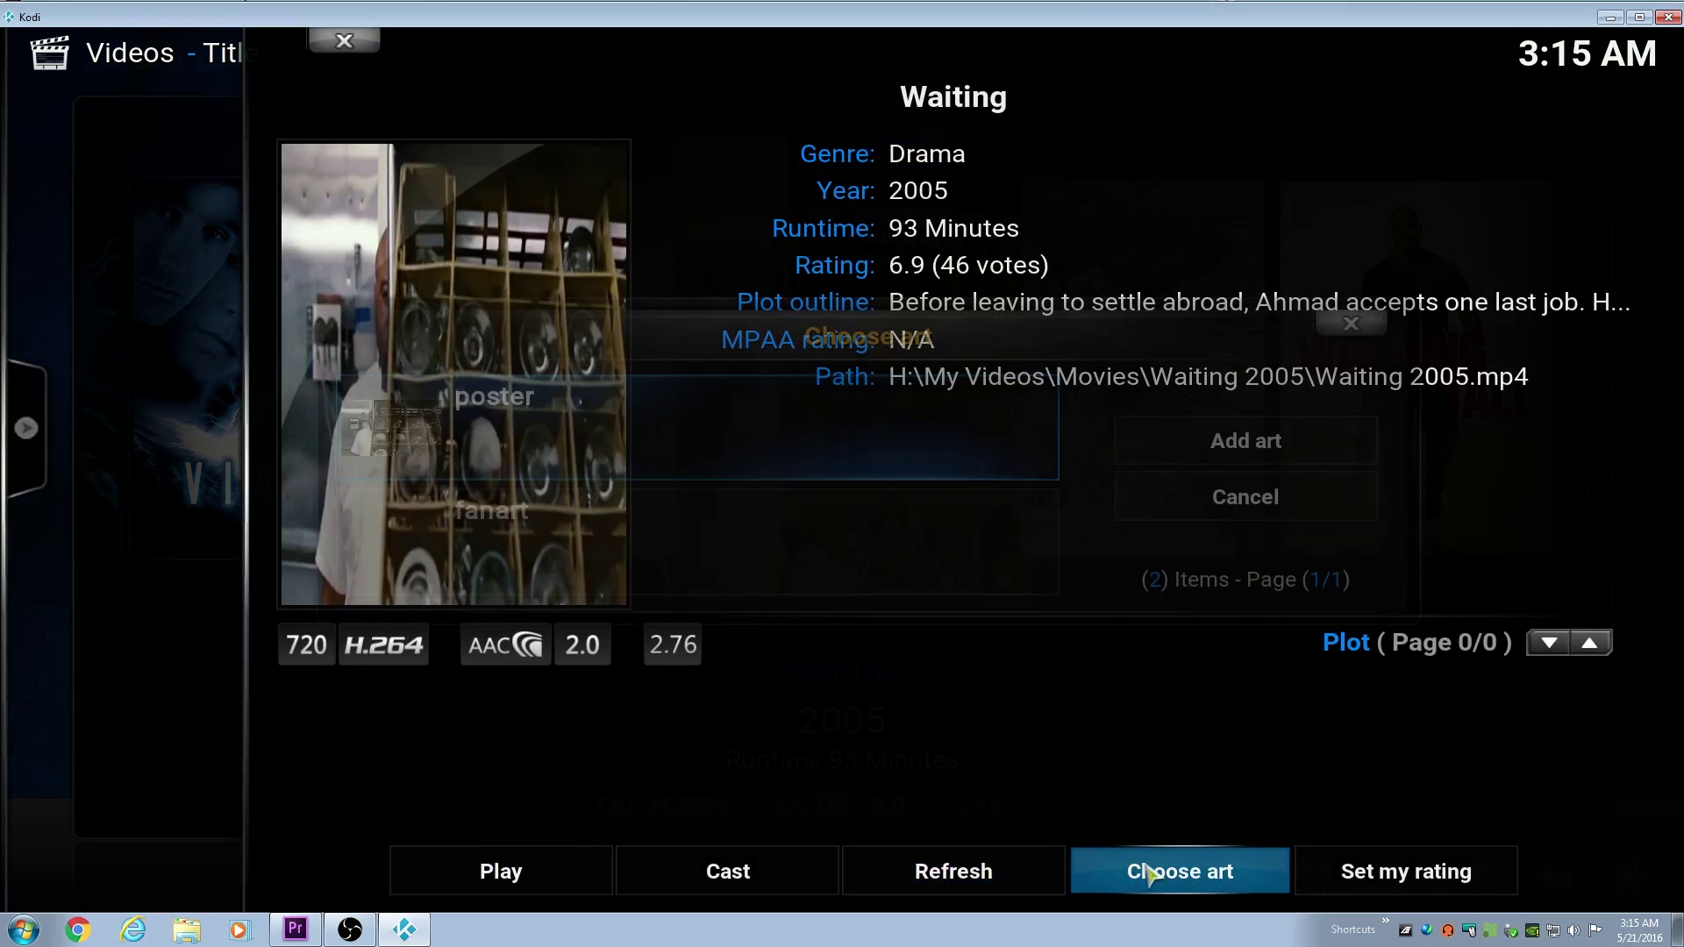
left_click(621, 418)
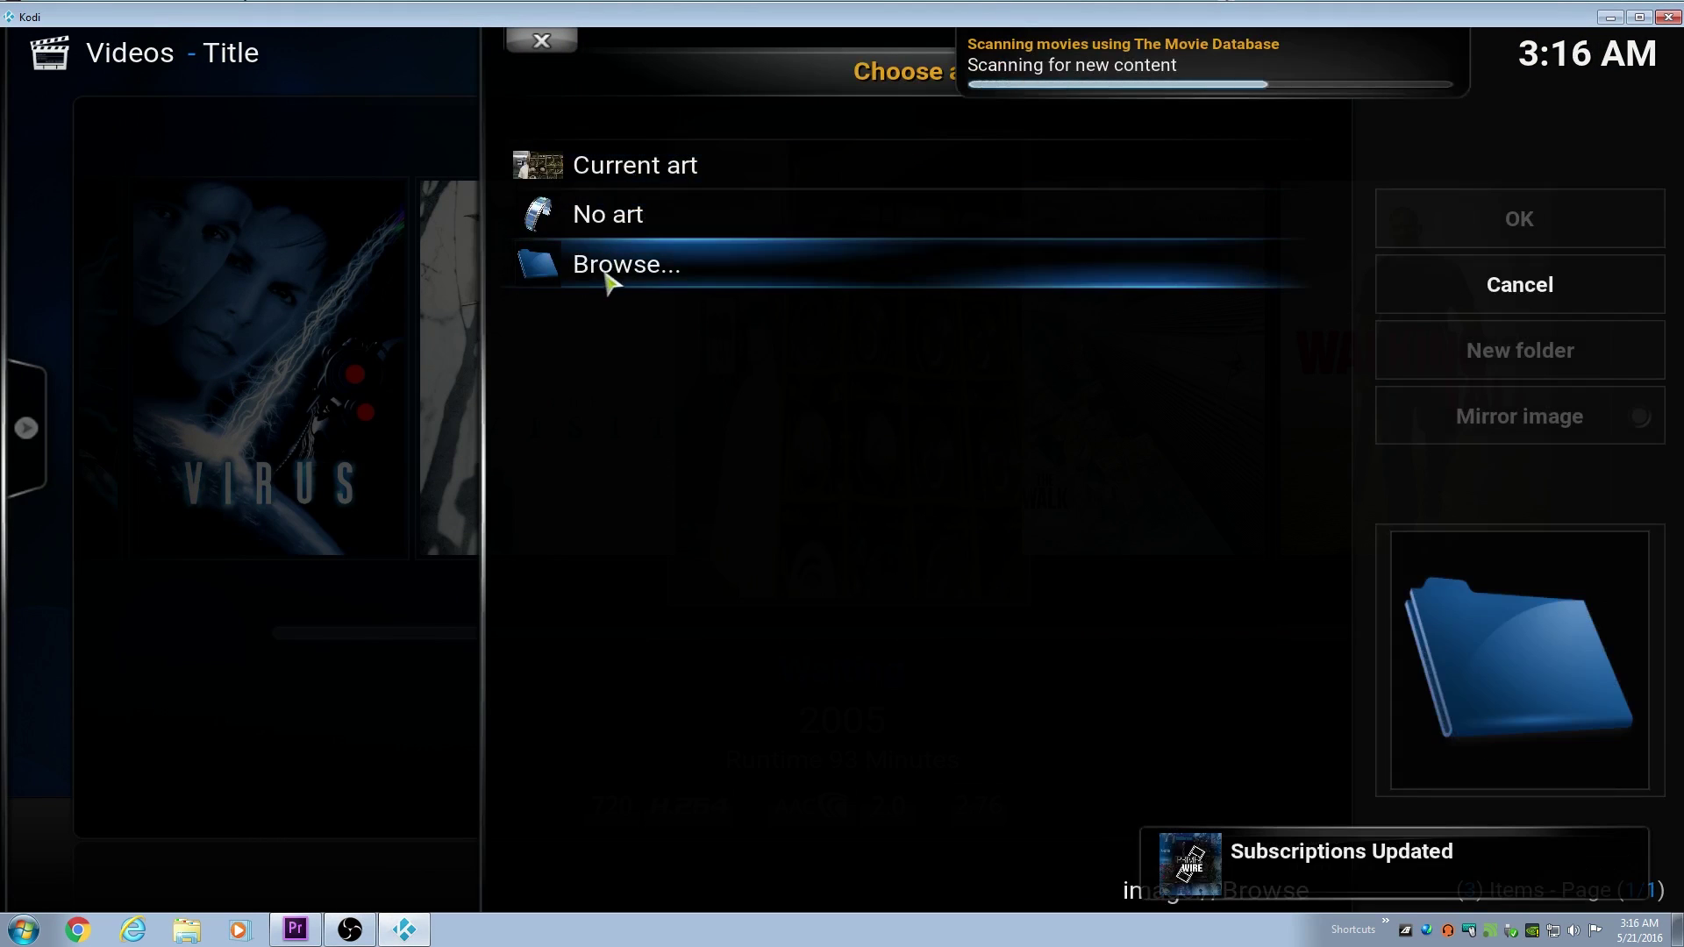
left_click(620, 180)
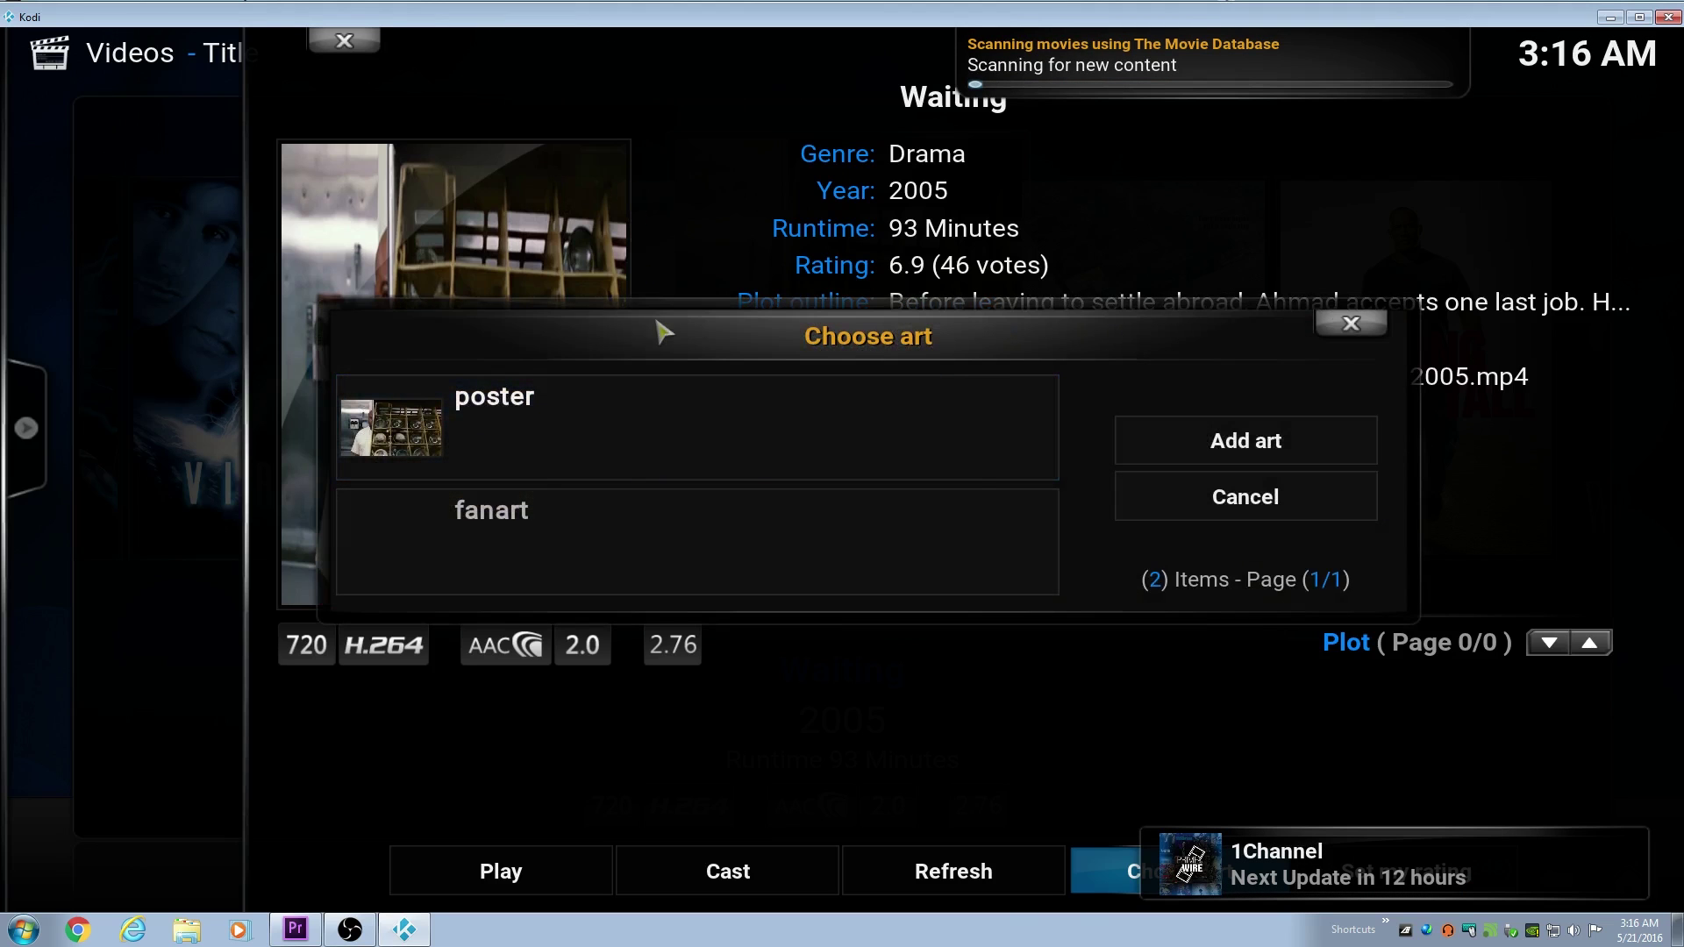
left_click(1349, 324)
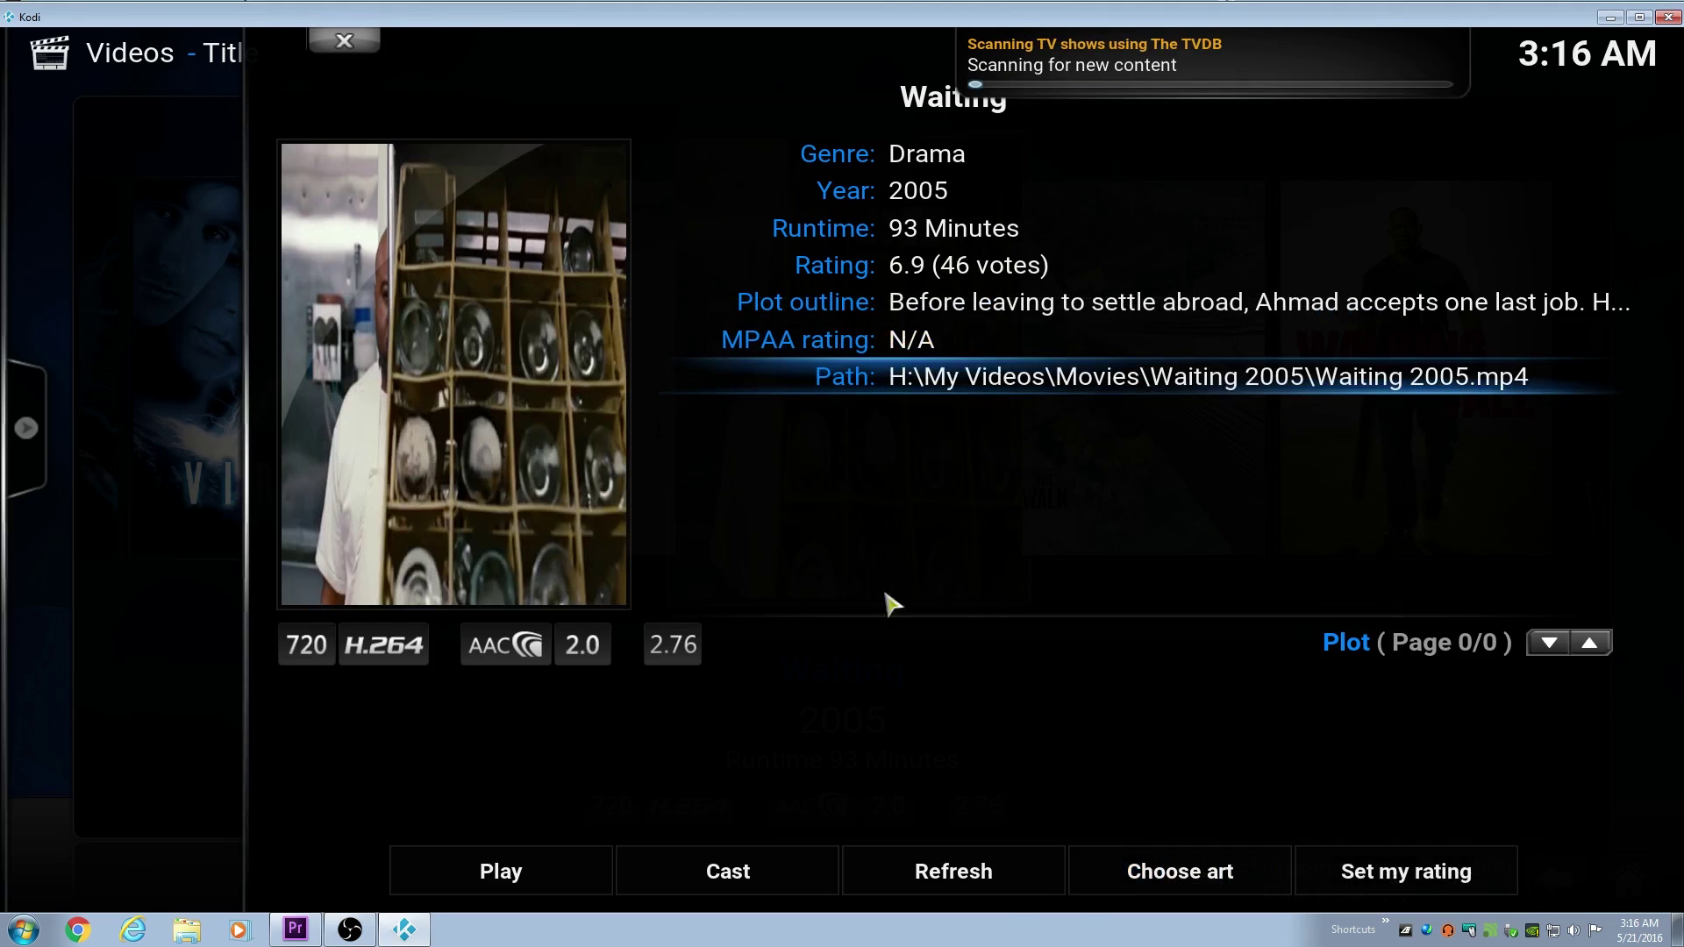
Refresh Waiting (2005) from the Internet, ignoring the locally stored information, and match it to Waiting... (2005).
left_click(943, 880)
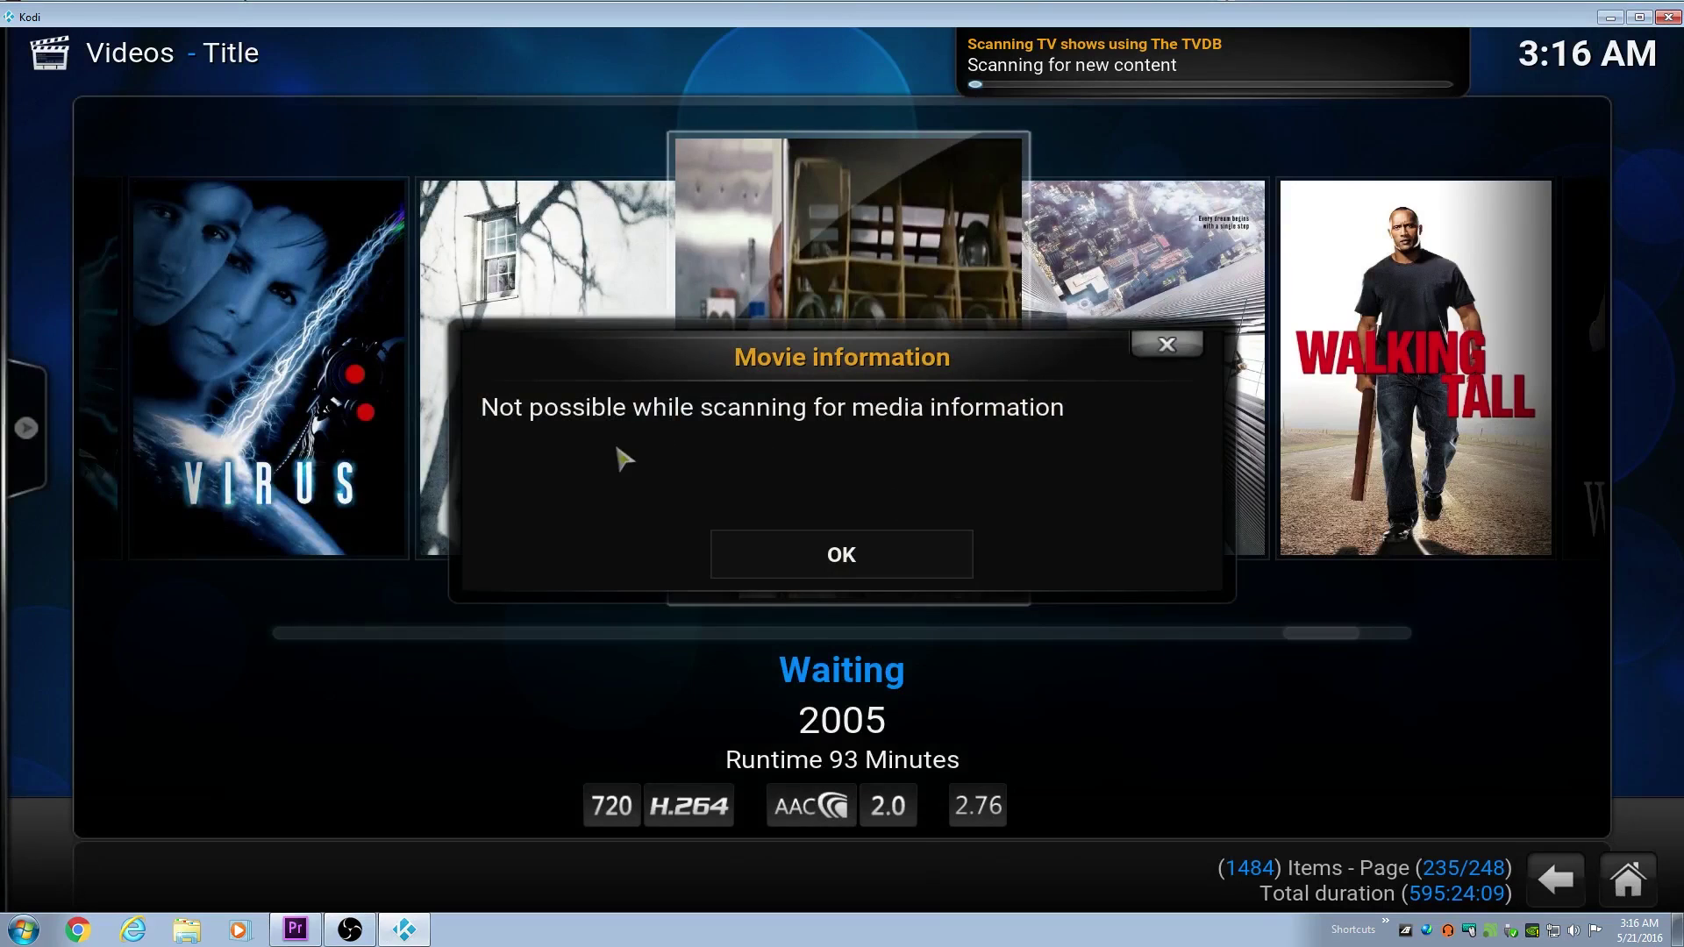
left_click(835, 556)
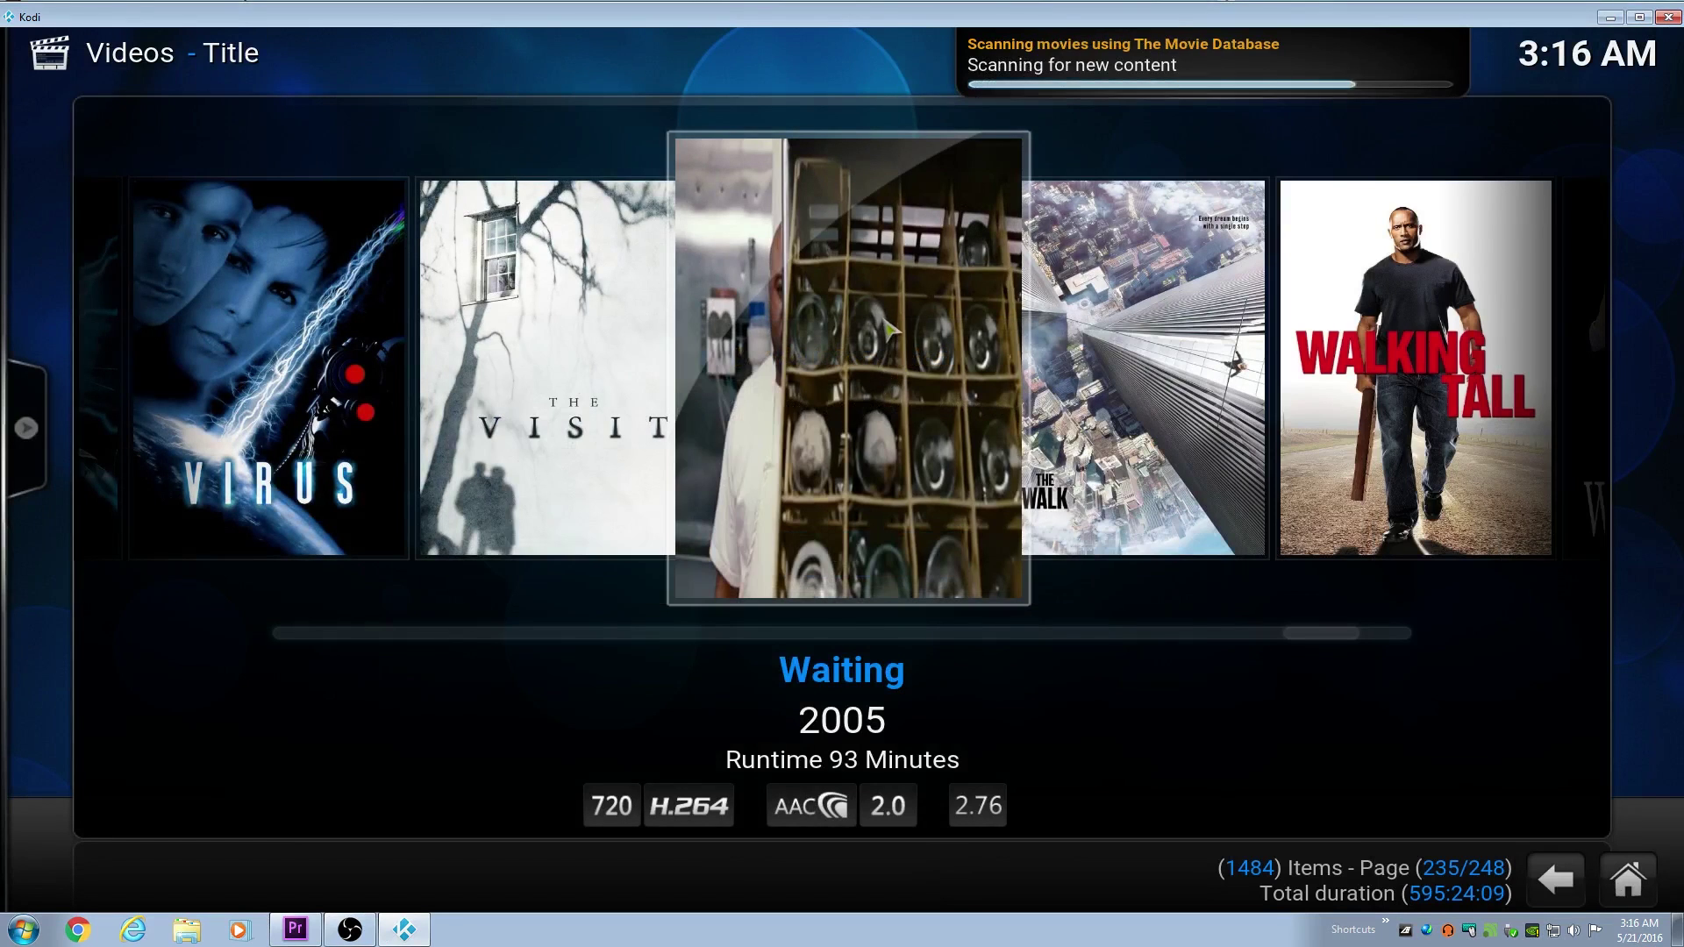
right_click(863, 395)
left_click(798, 396)
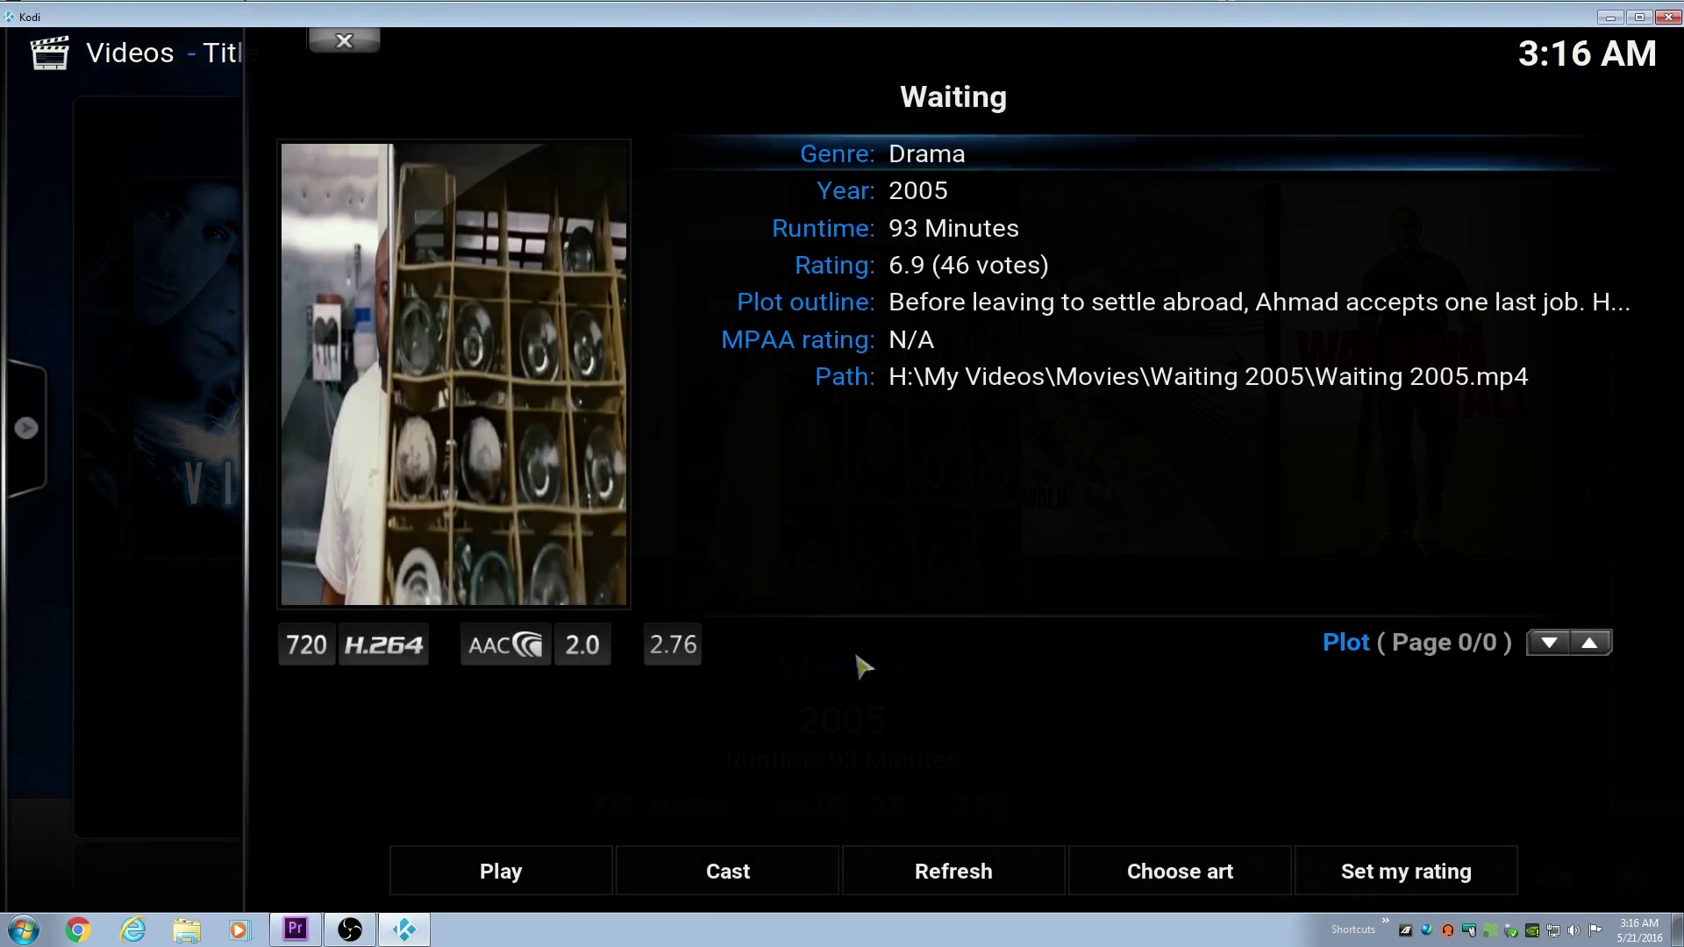
left_click(965, 872)
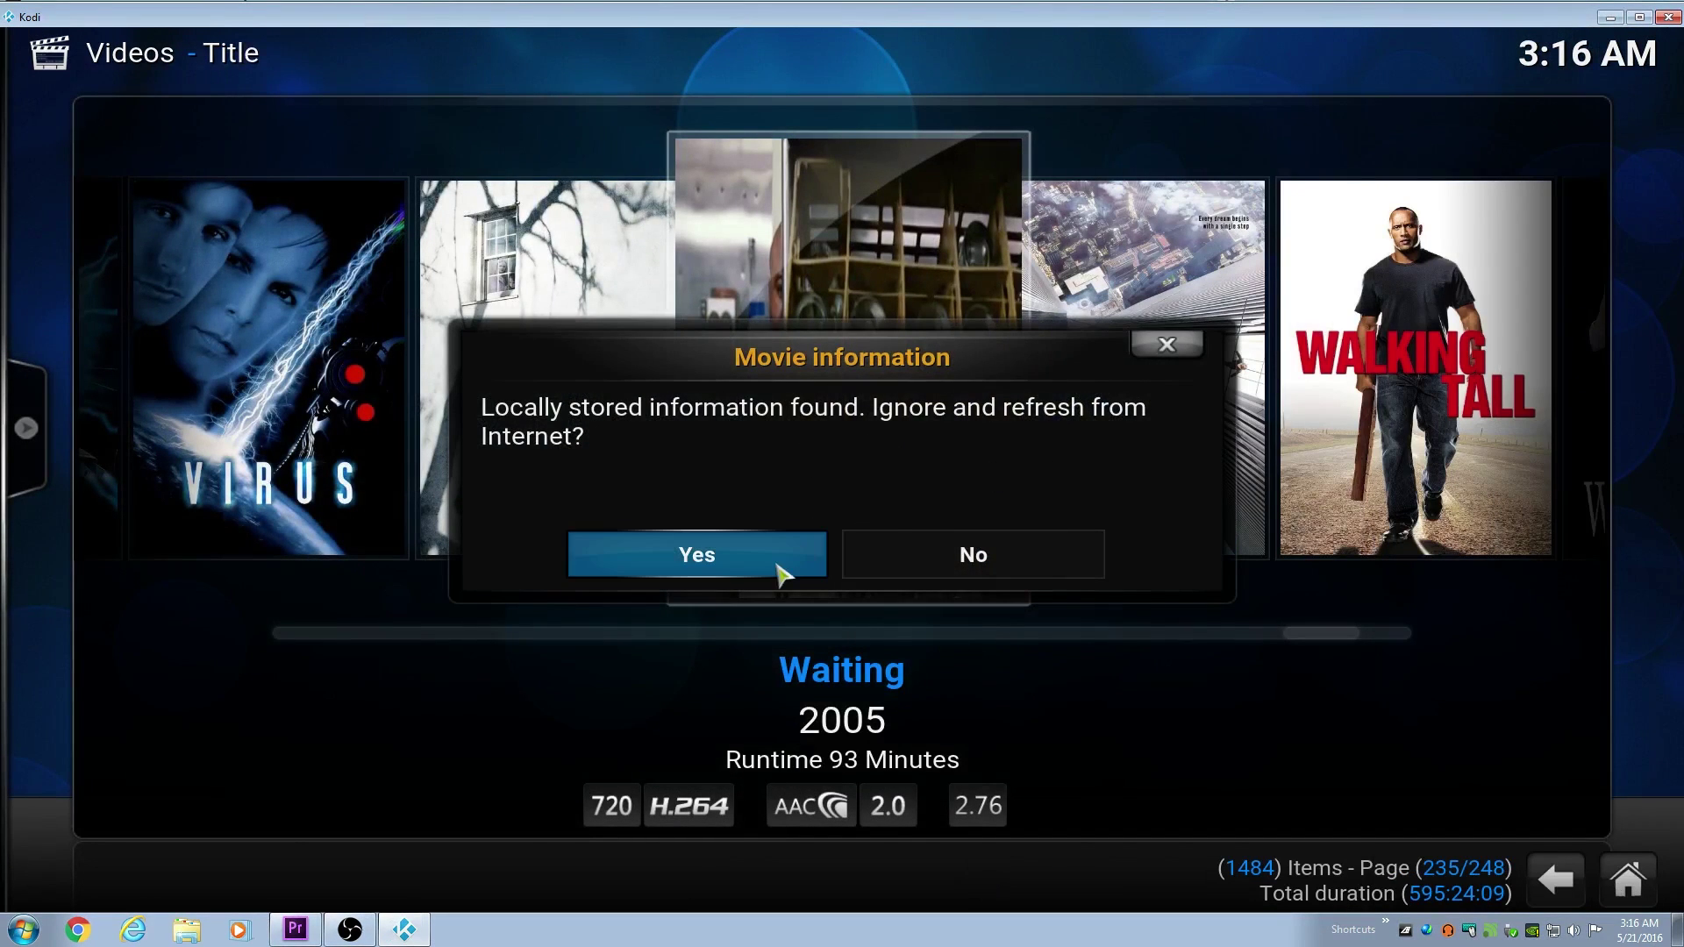
left_click(779, 574)
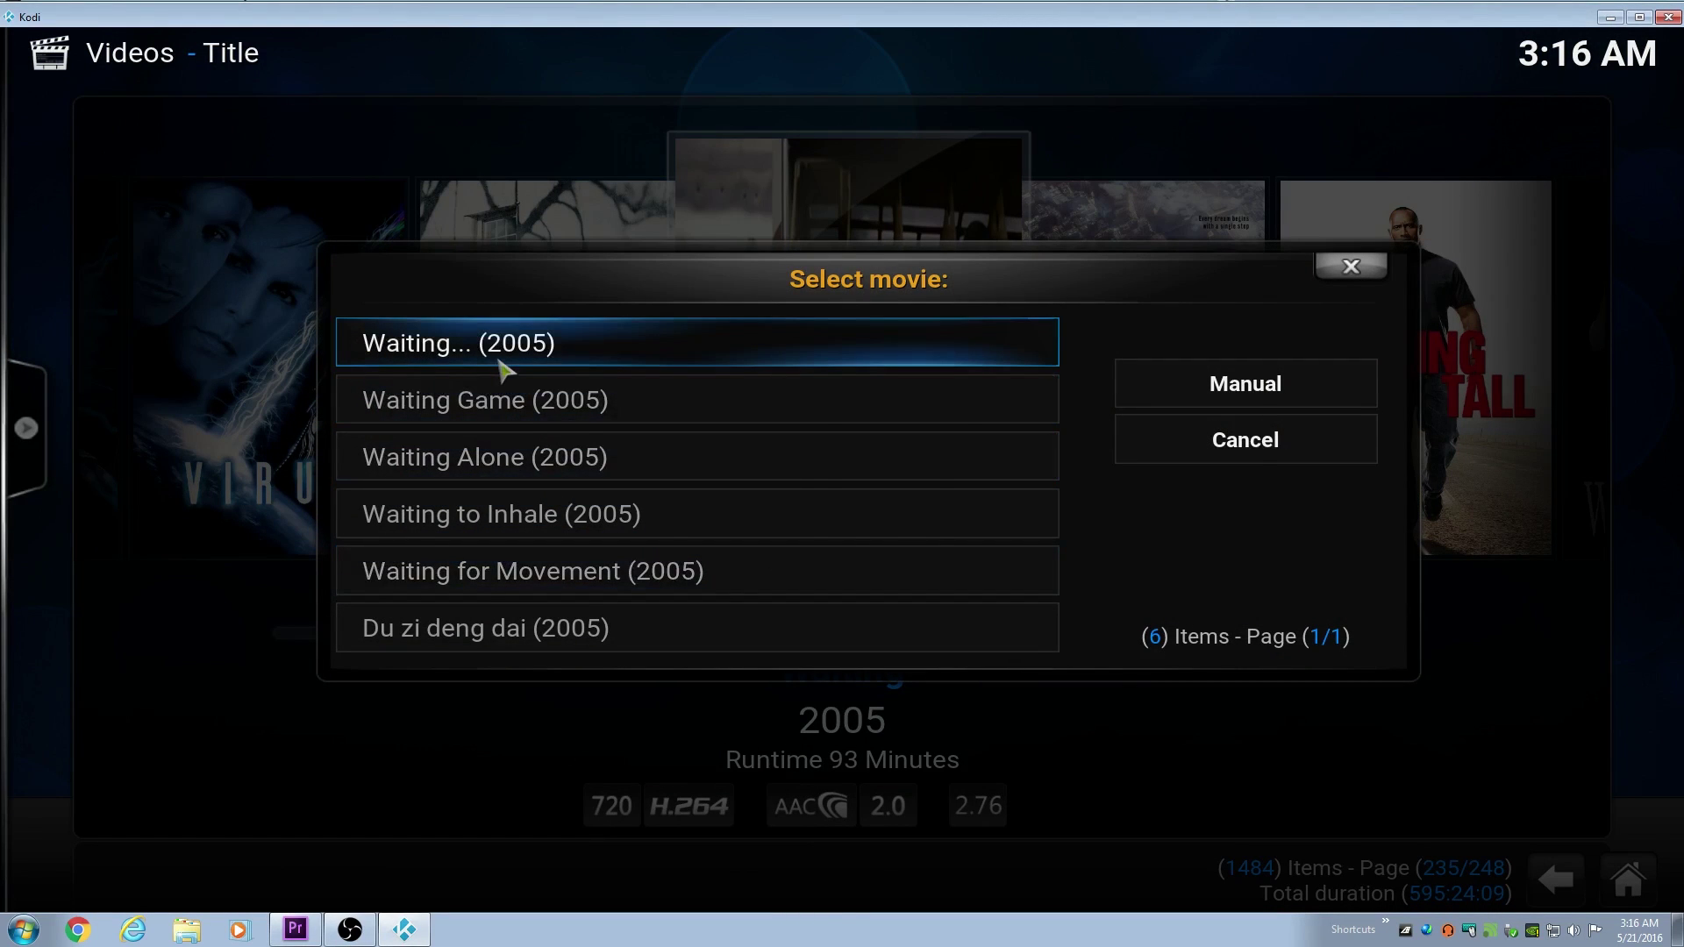
left_click(502, 368)
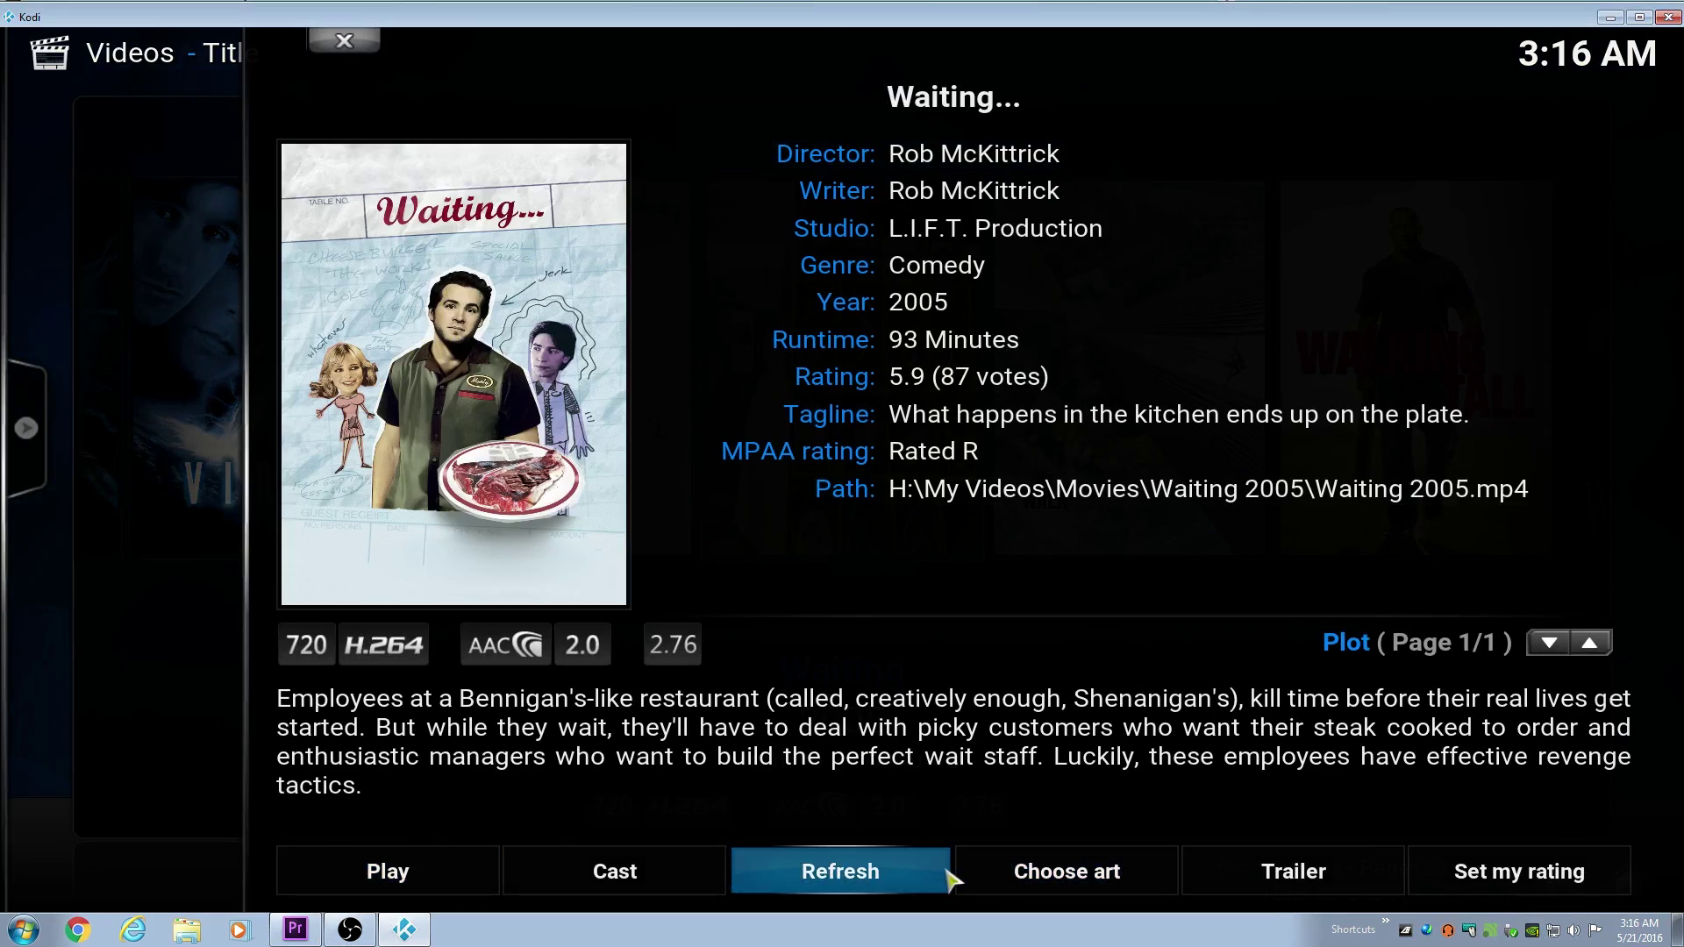
Leave the movie details and open the Waiting Collection in the movie library.
right_click(963, 717)
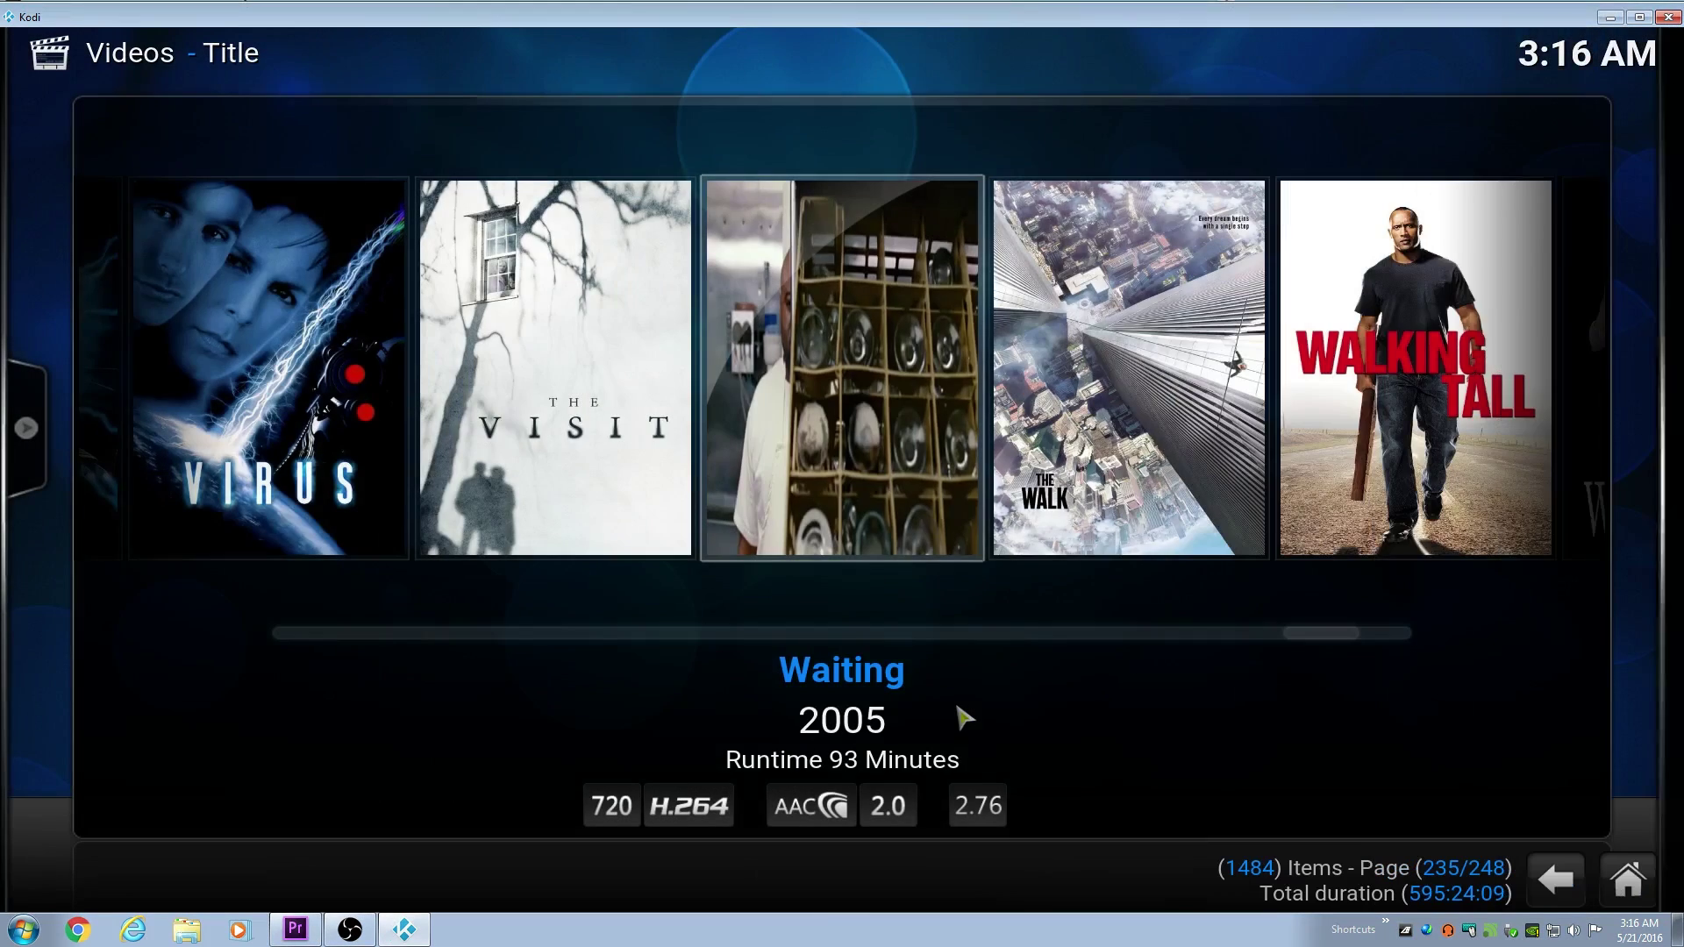
scroll(951, 602, "down", 1)
scroll(872, 498, "up", 1)
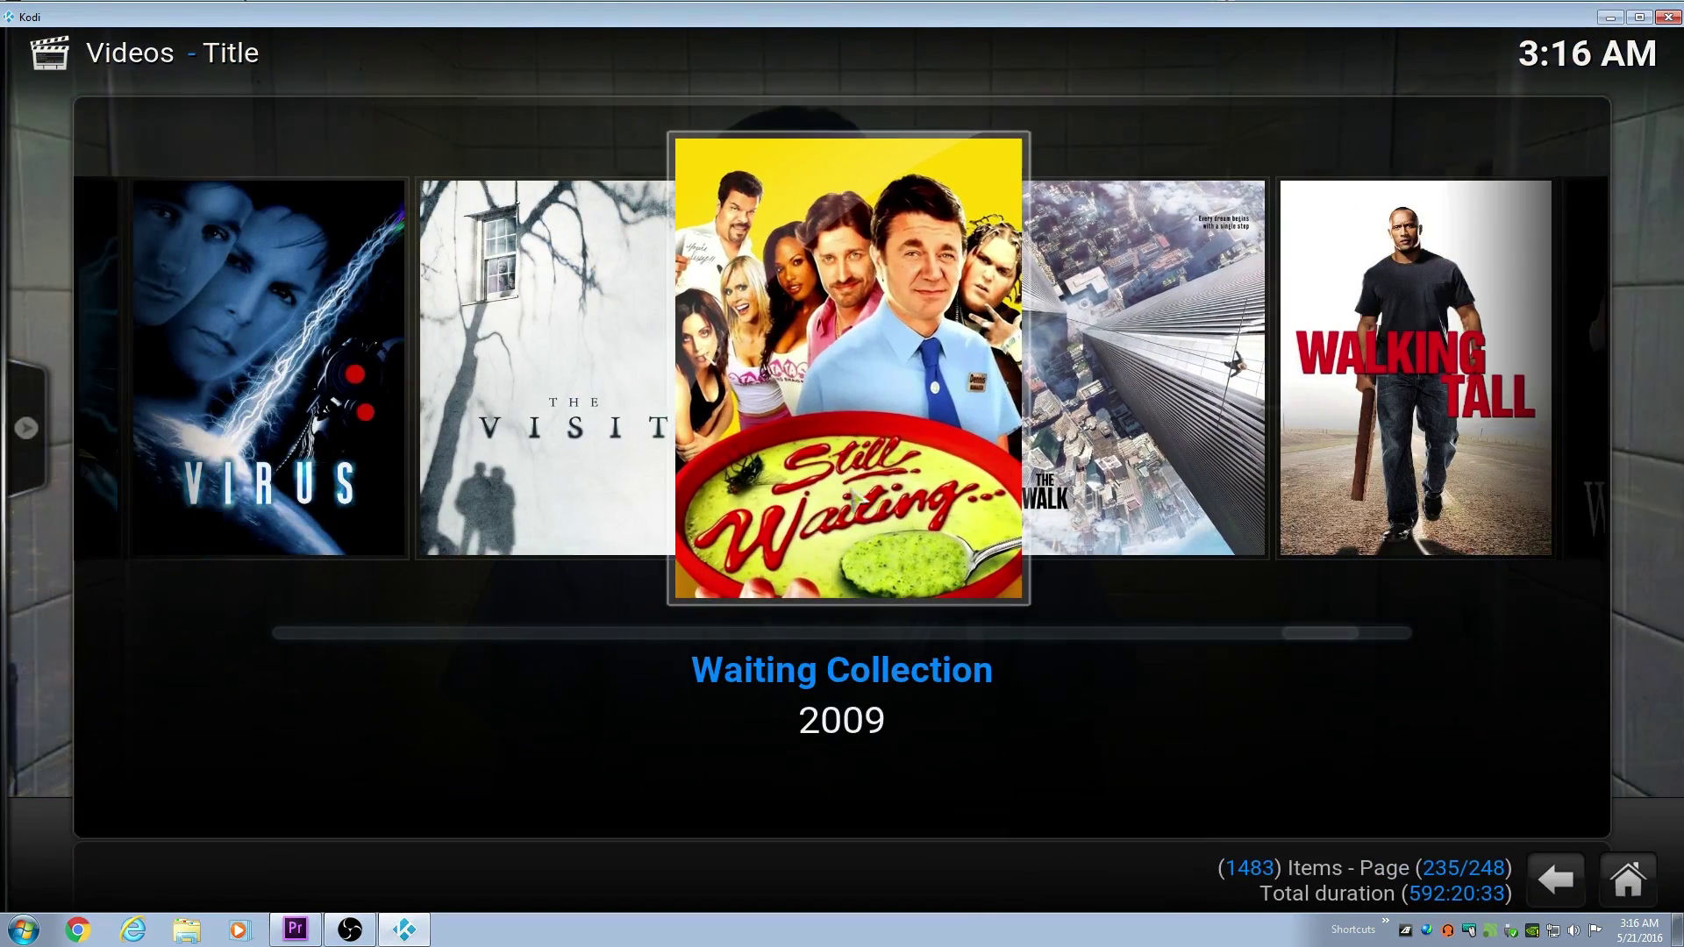
left_click(861, 452)
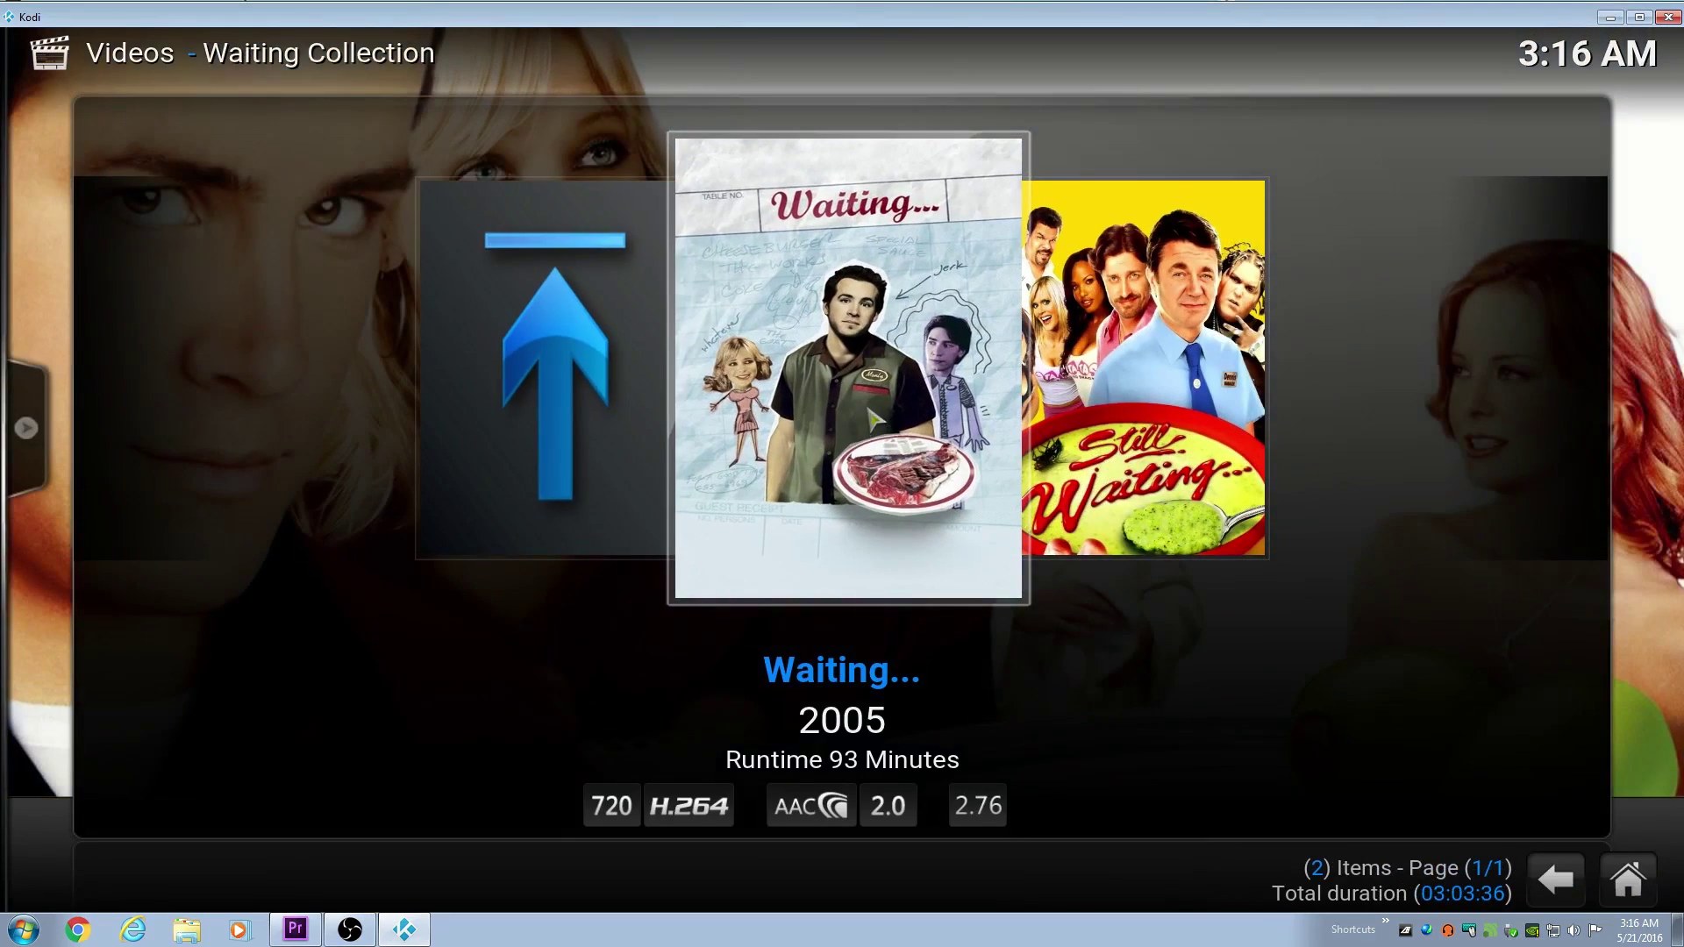
Change the poster of Waiting... (2005) to the last remote art option and close its movie information.
right_click(871, 419)
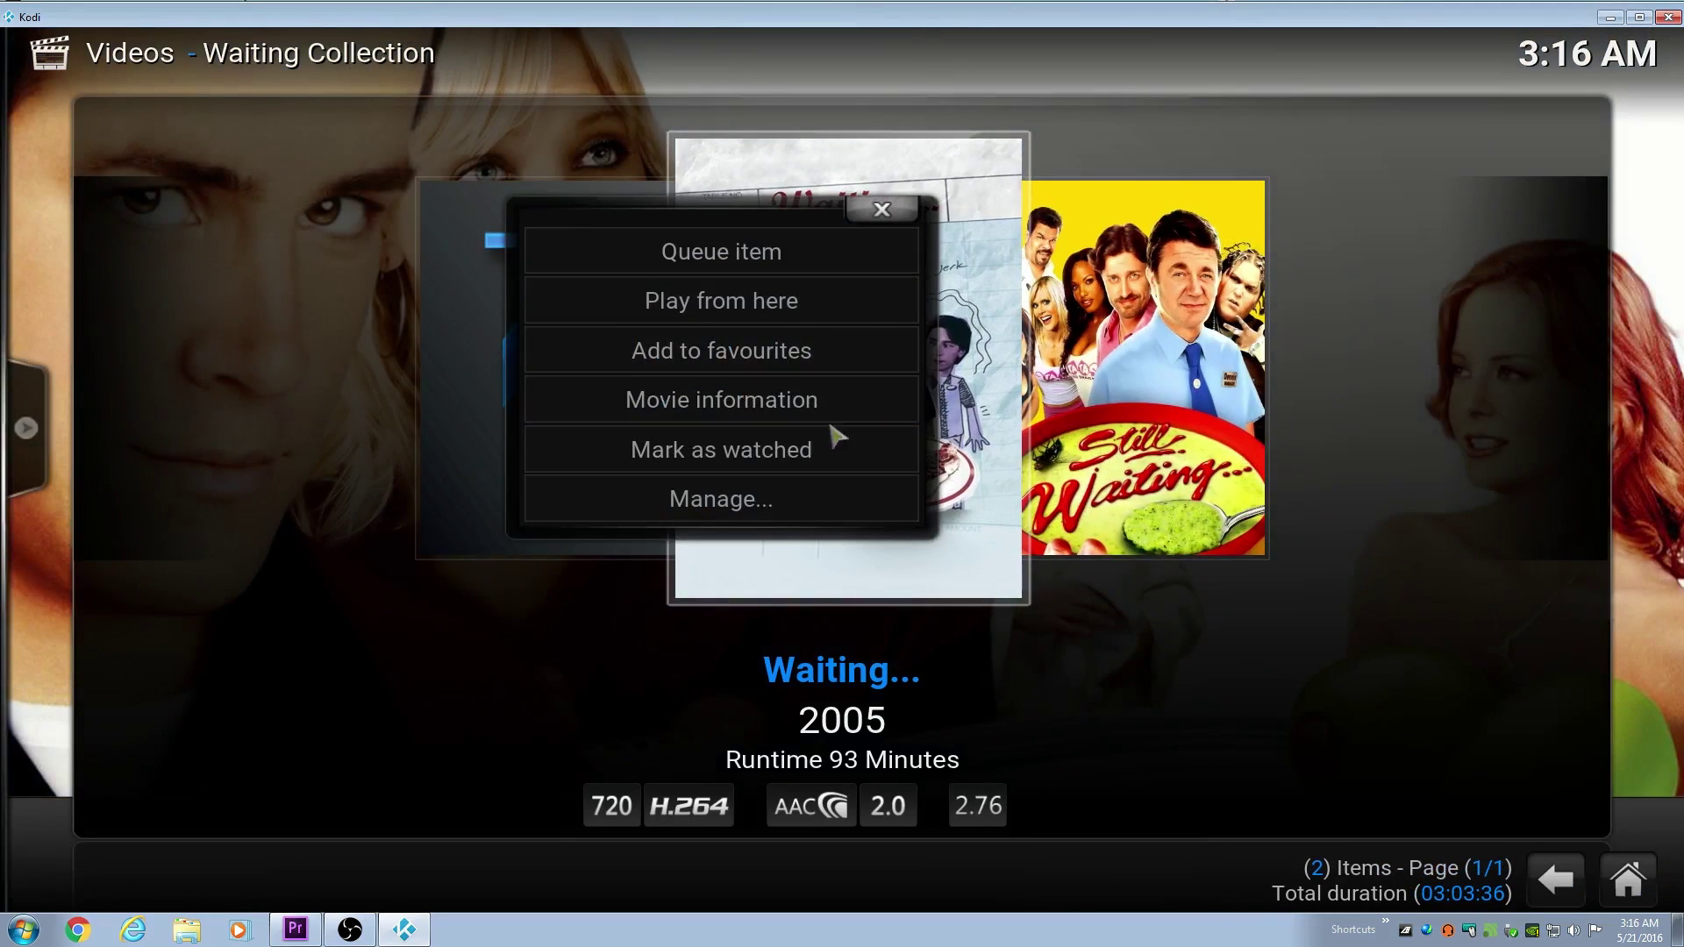
left_click(822, 417)
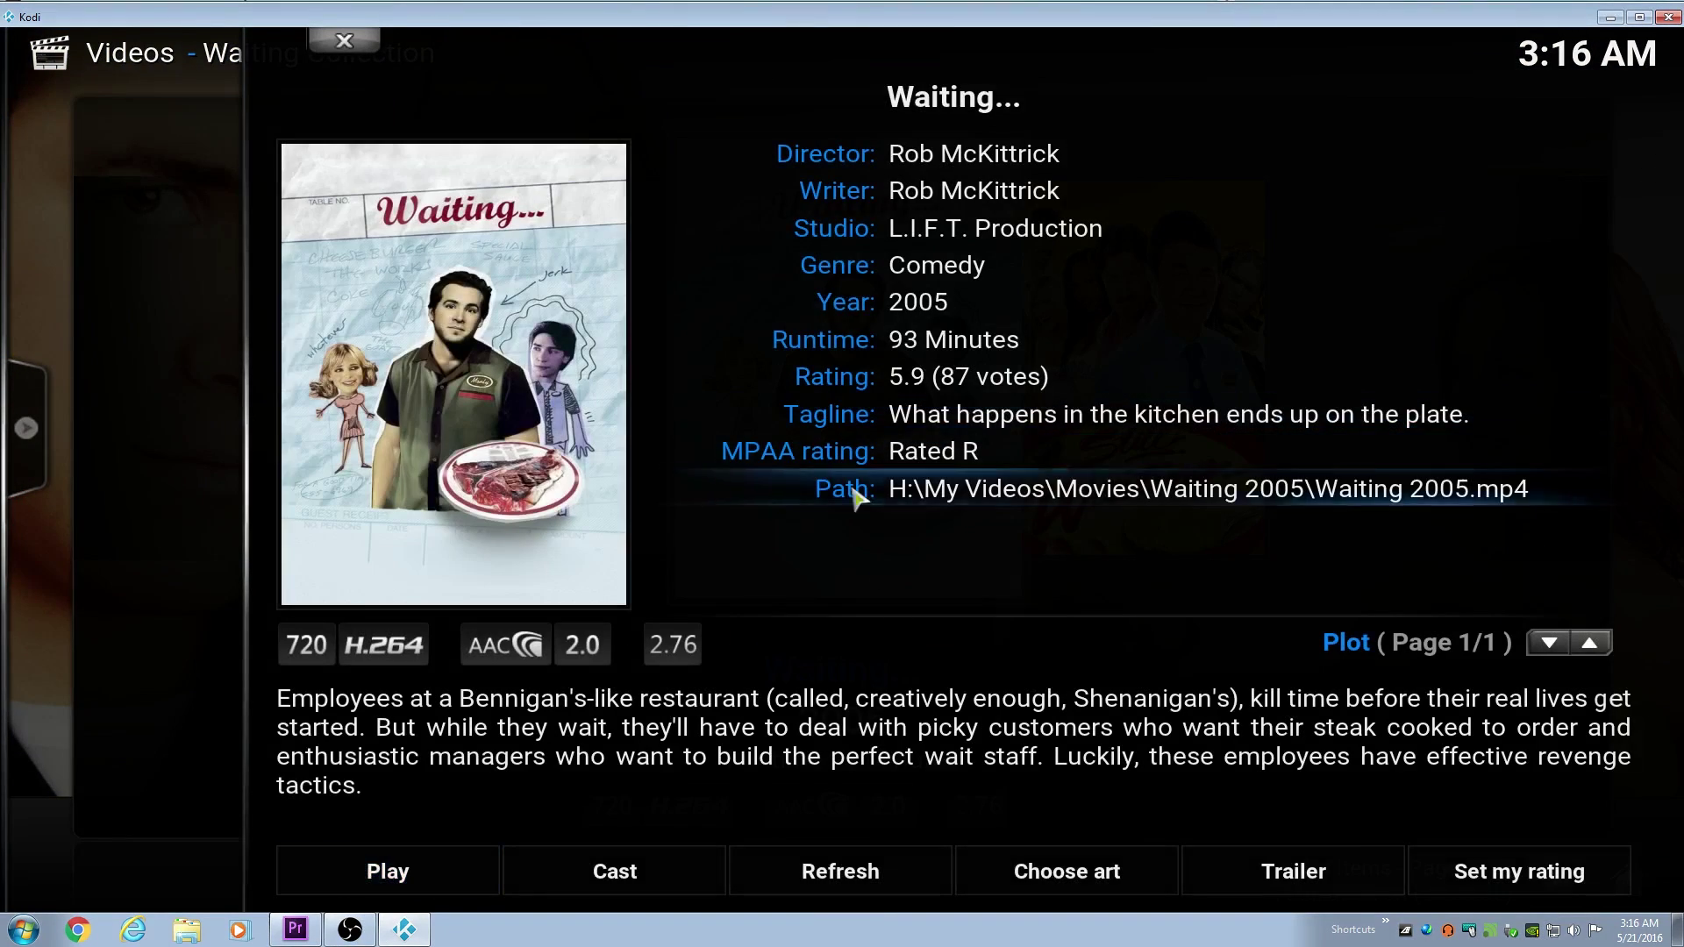
left_click(1041, 872)
left_click(605, 456)
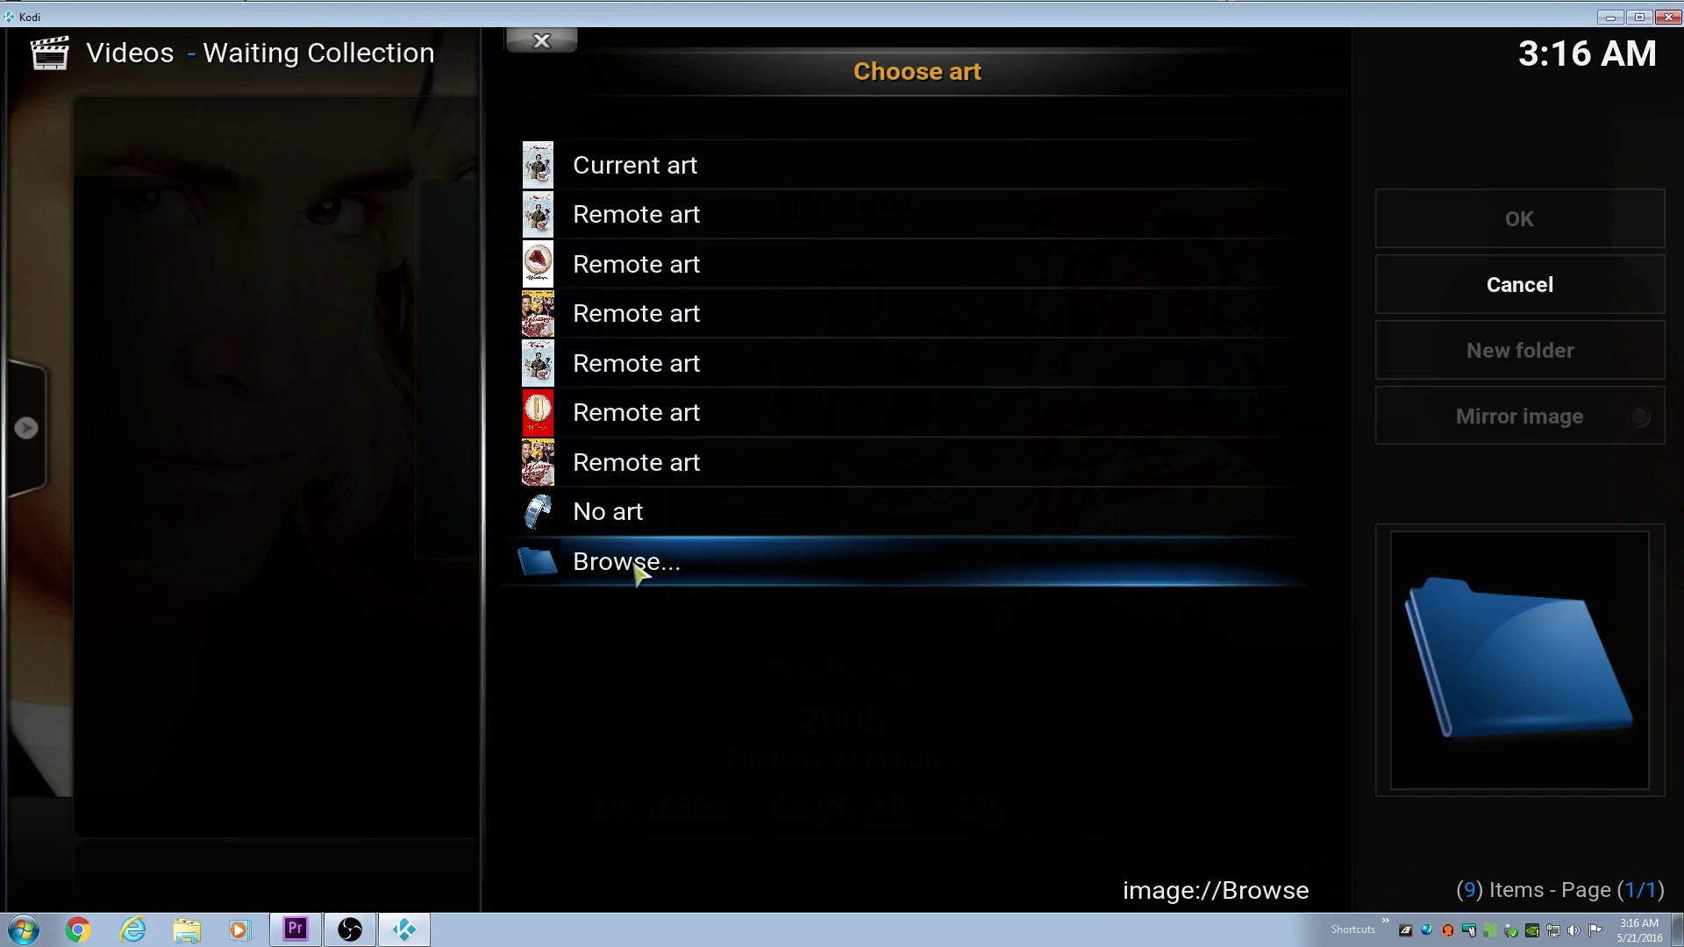
left_click(634, 455)
key("Escape")
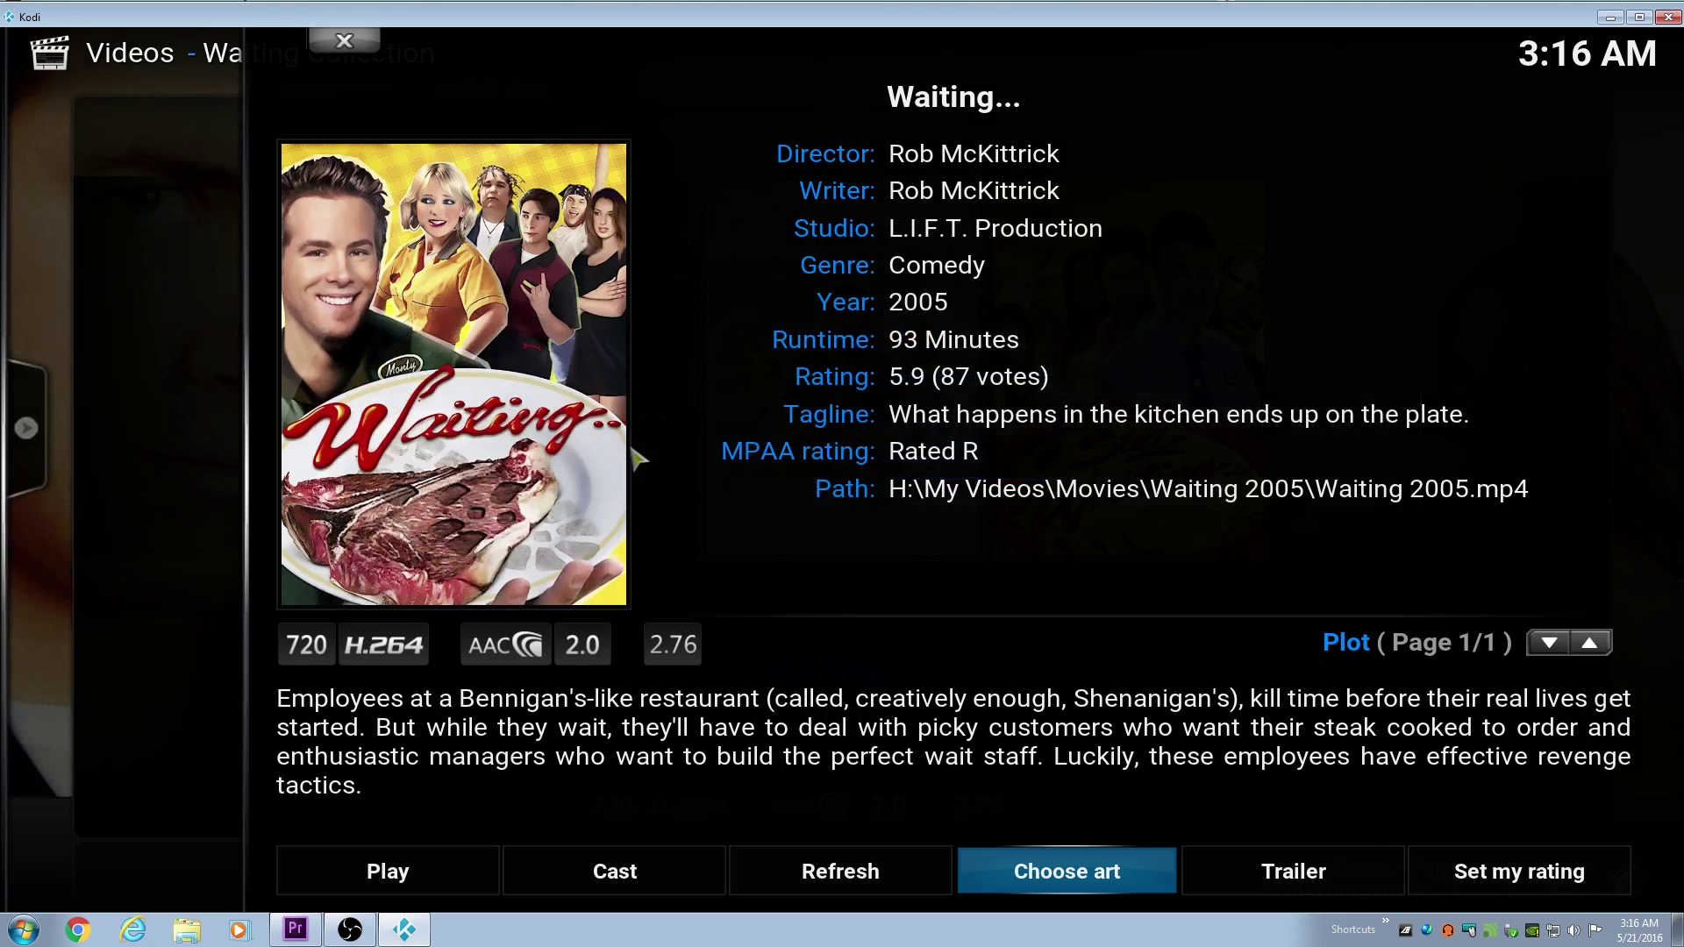
key("Escape")
Check the posters inside the Waiting Collection, return to the full movie list and browse onward to War of the Worlds.
key("Right")
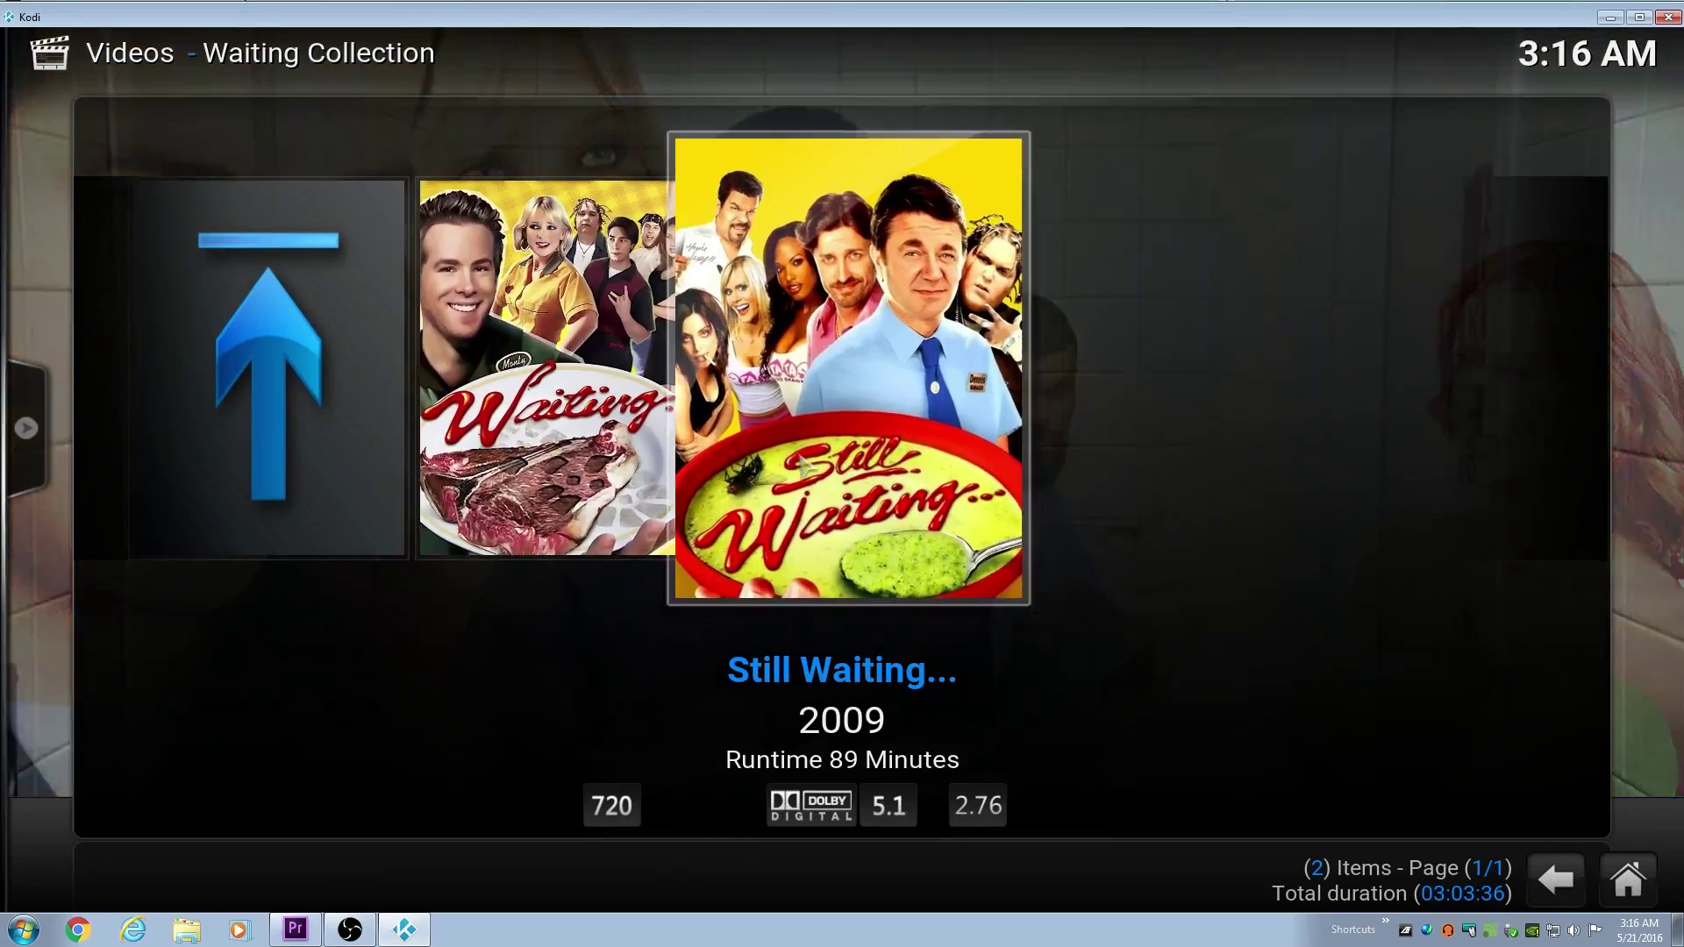
key("Left")
key("BackSpace")
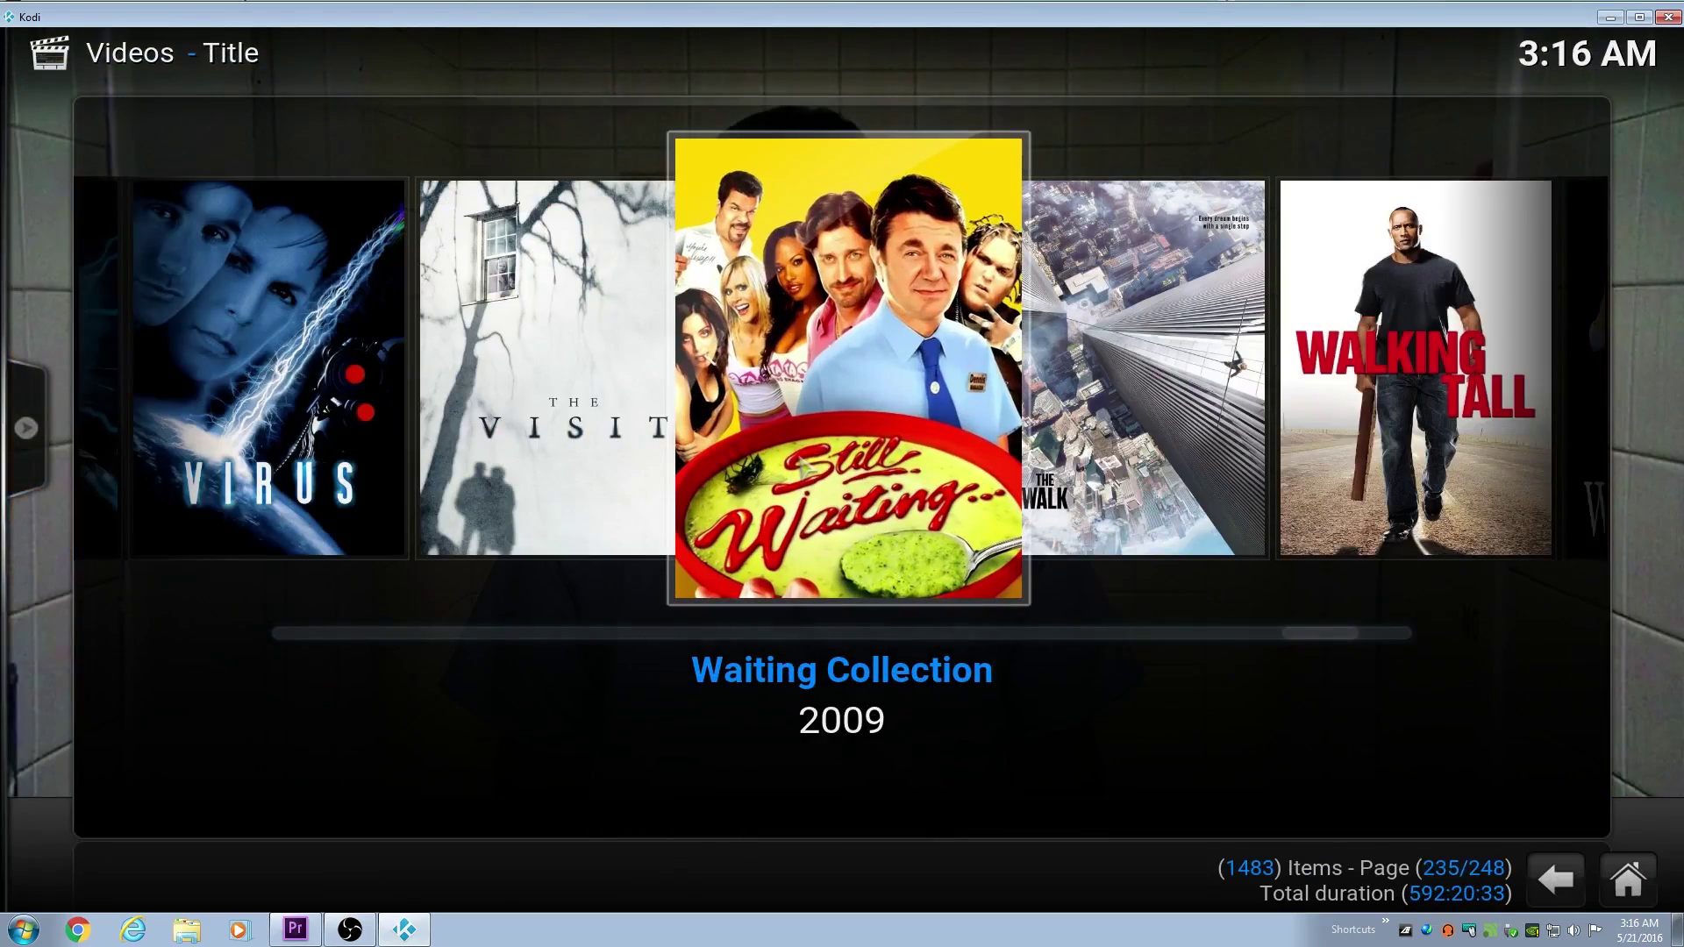
key("Right")
key("Right")
key("Right")
key("Right")
key("Right")
key("Right")
key("Right")
key("Right")
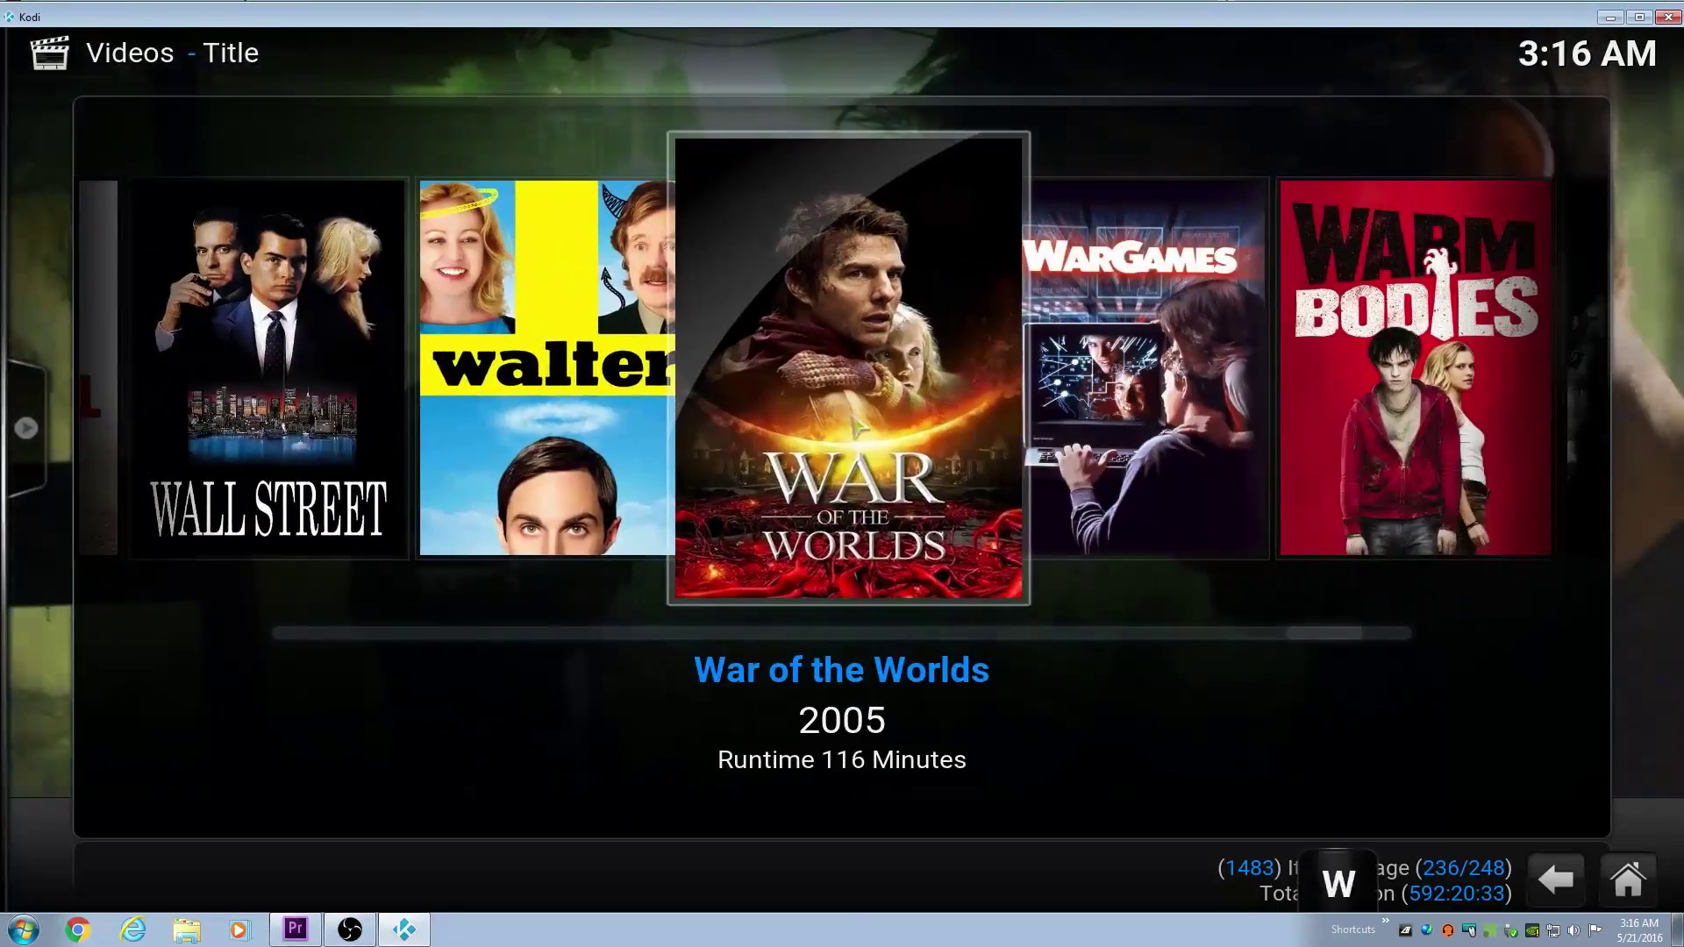